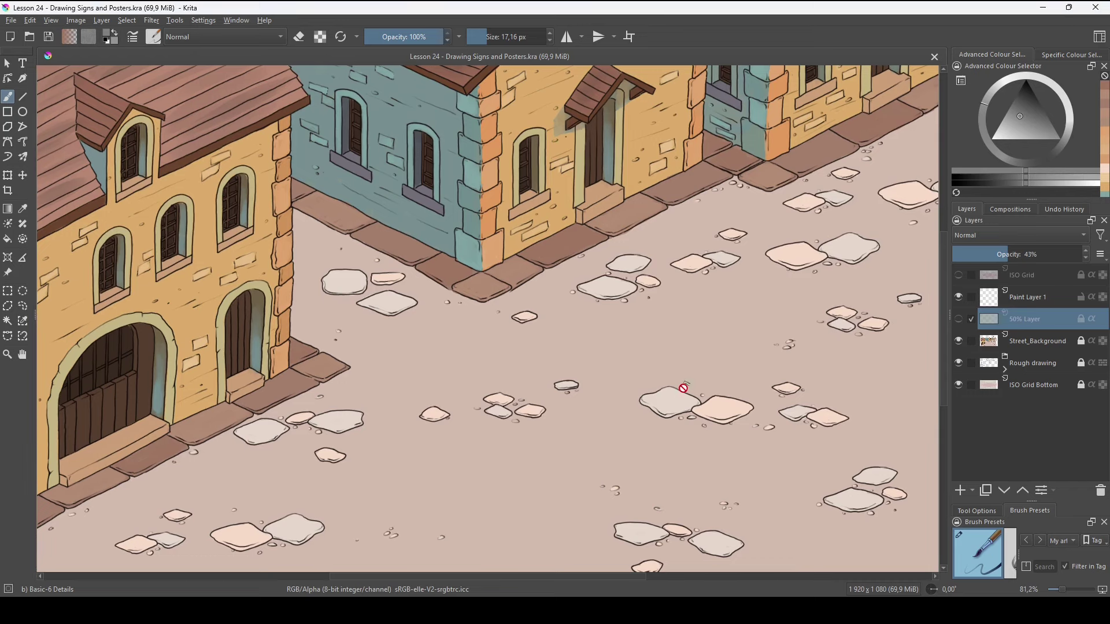
# Step: Make Paint Layer 1 the active layer and set the brush colour to a saturated magenta
pyautogui.moveTo(668, 428); pyautogui.dragTo(671, 421)
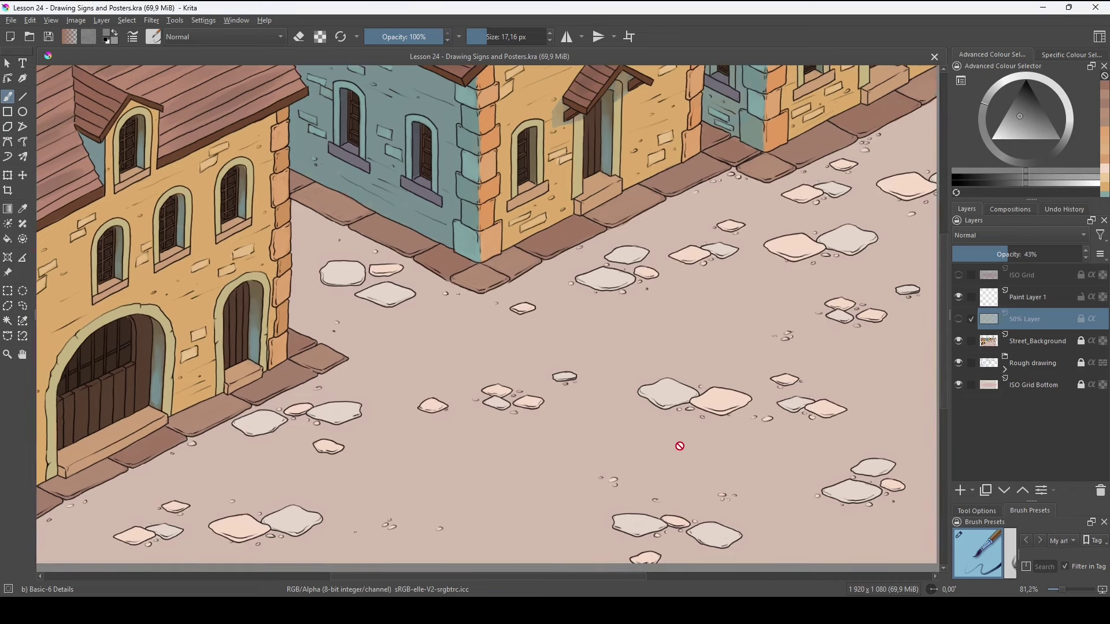
pyautogui.press('2')
pyautogui.click(1027, 298)
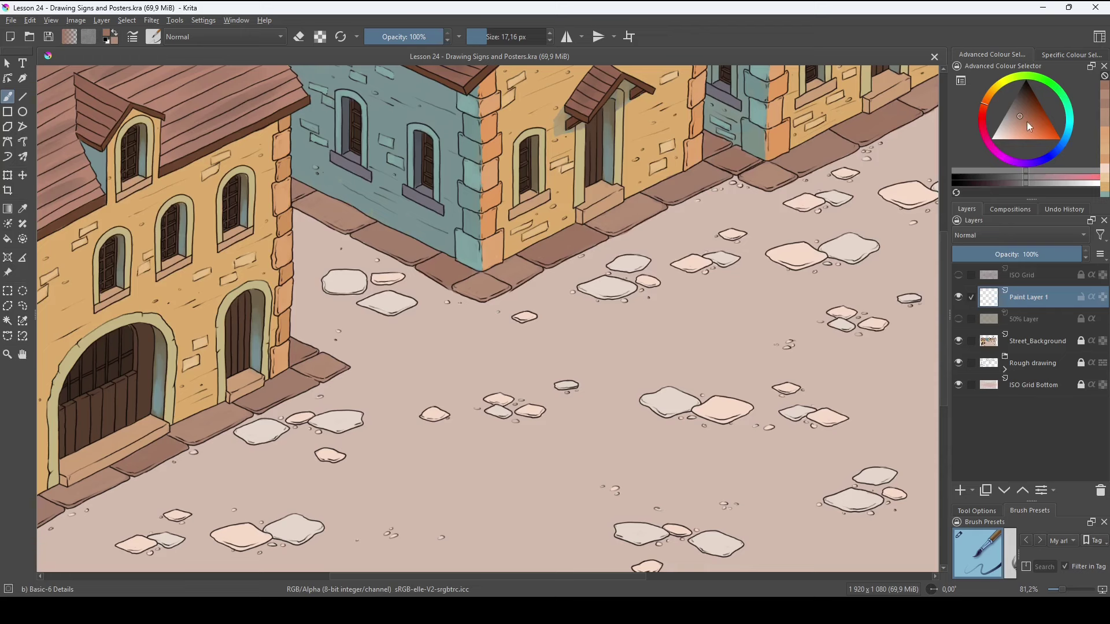
pyautogui.click(1051, 130)
pyautogui.moveTo(1065, 105); pyautogui.dragTo(987, 100)
pyautogui.click(1047, 127)
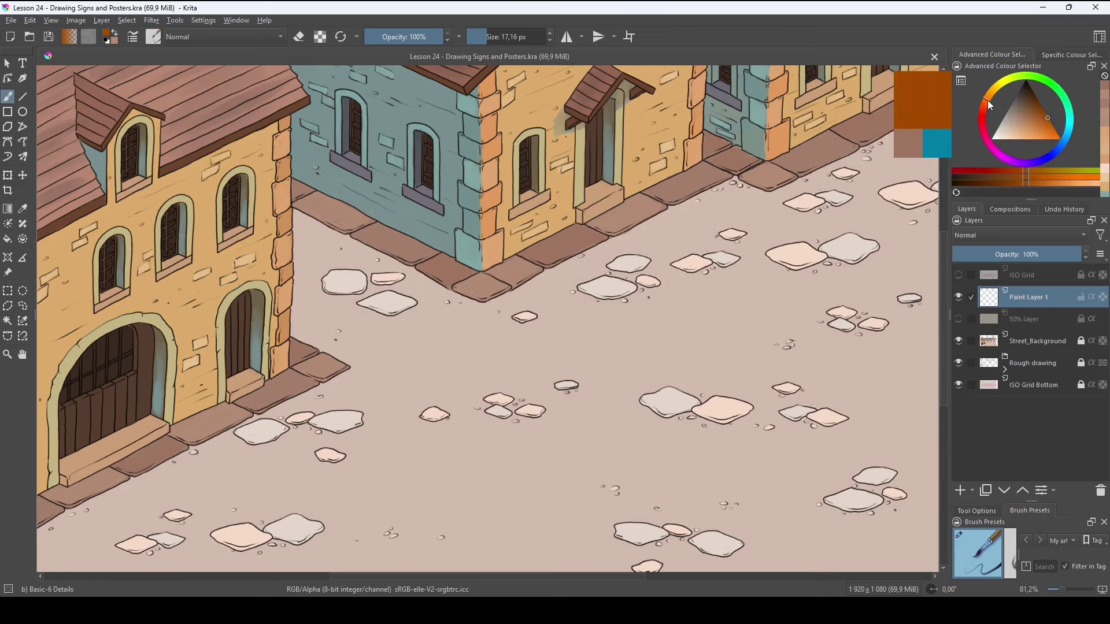
pyautogui.click(1060, 139)
pyautogui.click(991, 148)
# Step: With a 10 px brush, handwrite "B-Sign" and "Posters" as the first list entries on the empty street area
pyautogui.moveTo(556, 320)
pyautogui.mouseDown()
pyautogui.moveTo(596, 306)
pyautogui.moveTo(547, 311)
pyautogui.mouseUp()
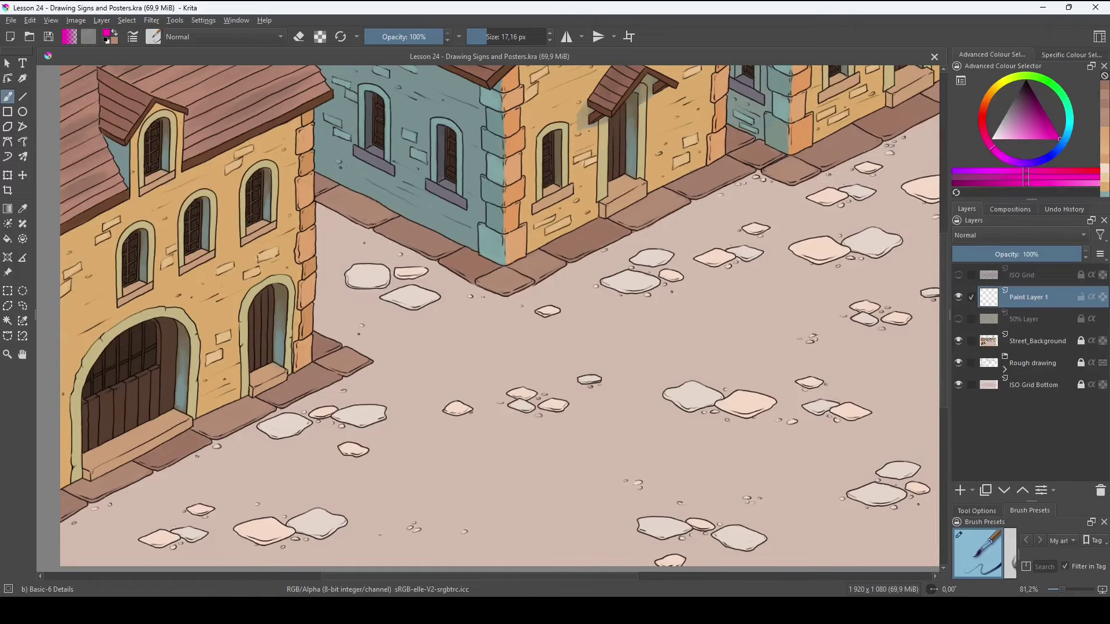
pyautogui.moveTo(776, 300); pyautogui.dragTo(778, 321)
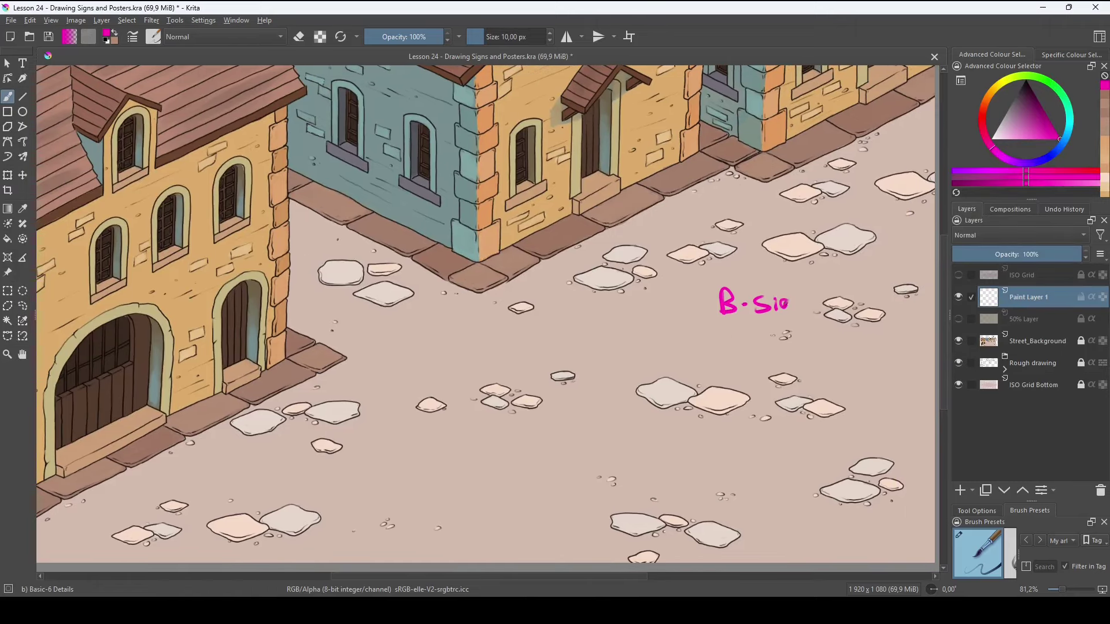
pyautogui.moveTo(795, 300); pyautogui.dragTo(813, 309)
pyautogui.moveTo(747, 350)
pyautogui.mouseDown()
pyautogui.moveTo(696, 348)
pyautogui.moveTo(700, 340)
pyautogui.mouseUp()
pyautogui.moveTo(712, 336)
pyautogui.mouseDown()
pyautogui.moveTo(710, 344)
pyautogui.moveTo(713, 335)
pyautogui.mouseUp()
pyautogui.moveTo(724, 335); pyautogui.dragTo(717, 347)
pyautogui.moveTo(732, 331)
pyautogui.mouseDown()
pyautogui.moveTo(731, 347)
pyautogui.moveTo(738, 334)
pyautogui.mouseUp()
pyautogui.moveTo(739, 341); pyautogui.dragTo(773, 339)
# Step: Handwrite "Street Signs", "Flyers" and "Newspapers" below the first two list entries
pyautogui.moveTo(710, 361)
pyautogui.mouseDown()
pyautogui.moveTo(692, 379)
pyautogui.moveTo(720, 380)
pyautogui.mouseUp()
pyautogui.moveTo(717, 370); pyautogui.dragTo(732, 368)
pyautogui.moveTo(736, 373); pyautogui.dragTo(767, 370)
pyautogui.moveTo(770, 365)
pyautogui.mouseDown()
pyautogui.moveTo(765, 374)
pyautogui.moveTo(781, 380)
pyautogui.mouseUp()
pyautogui.moveTo(806, 370); pyautogui.dragTo(851, 377)
pyautogui.moveTo(693, 396); pyautogui.dragTo(727, 426)
pyautogui.moveTo(735, 407); pyautogui.dragTo(771, 404)
pyautogui.moveTo(698, 432)
pyautogui.mouseDown()
pyautogui.moveTo(700, 450)
pyautogui.moveTo(721, 450)
pyautogui.moveTo(720, 431)
pyautogui.moveTo(762, 446)
pyautogui.mouseUp()
pyautogui.moveTo(768, 441); pyautogui.dragTo(769, 460)
pyautogui.moveTo(772, 444); pyautogui.dragTo(809, 445)
pyautogui.moveTo(811, 442); pyautogui.dragTo(844, 444)
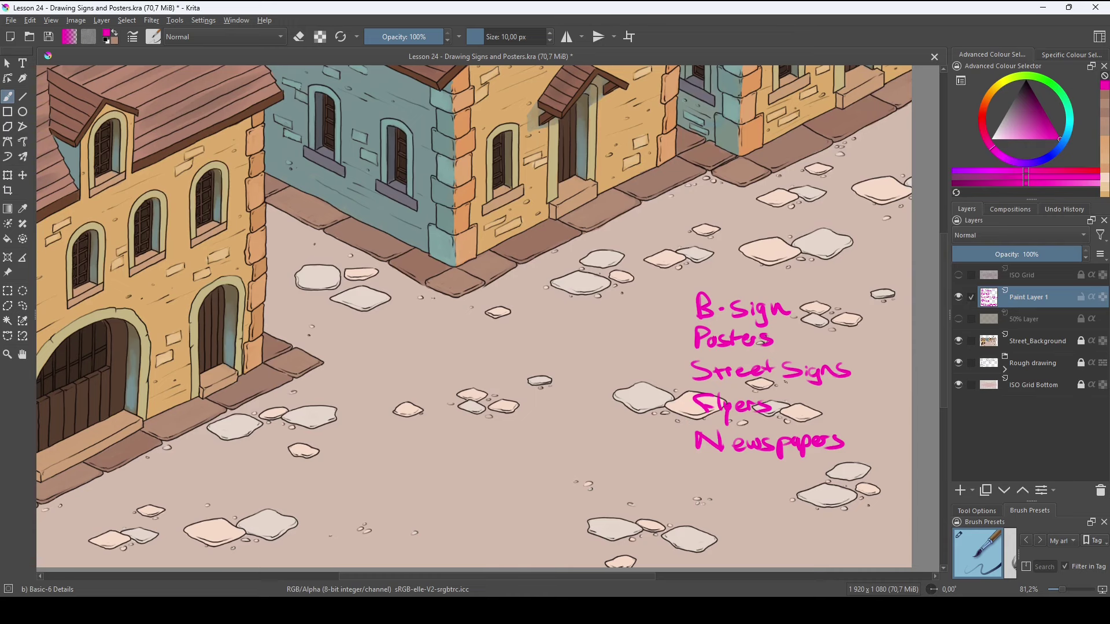
# Step: Show the ISO Grid layer over the street background
pyautogui.moveTo(581, 447); pyautogui.dragTo(612, 448)
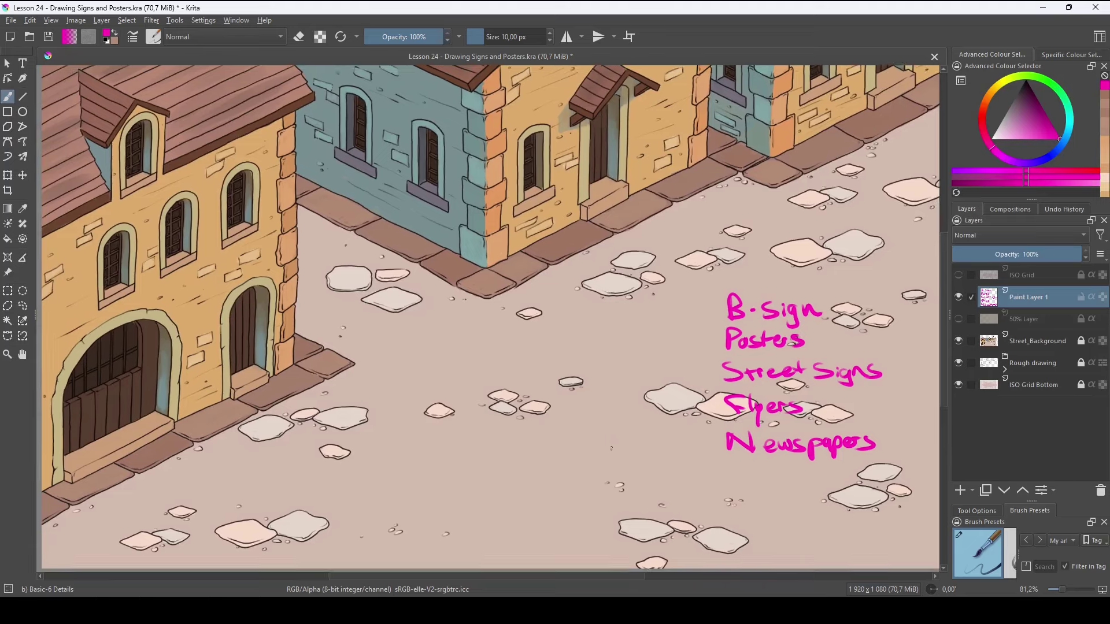
pyautogui.moveTo(548, 434)
pyautogui.mouseDown()
pyautogui.moveTo(584, 442)
pyautogui.moveTo(563, 445)
pyautogui.mouseUp()
pyautogui.click(959, 275)
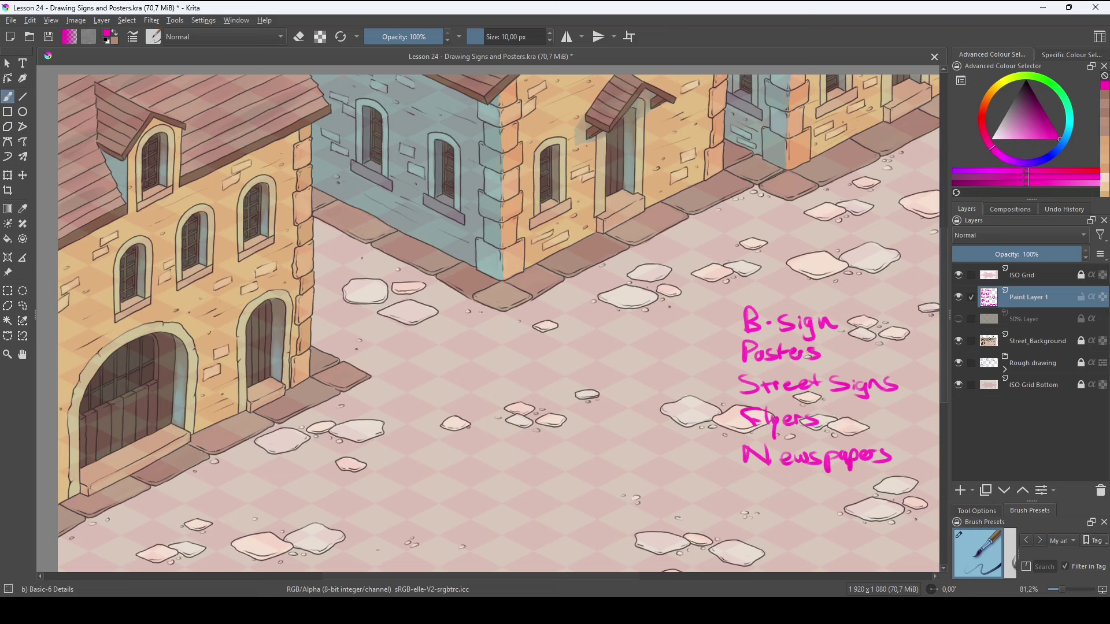
# Step: Sketch a hanging business sign with its wall bracket beside the small arched door of the yellow building nearest the viewer
pyautogui.moveTo(214, 330)
pyautogui.mouseDown()
pyautogui.moveTo(214, 343)
pyautogui.moveTo(214, 324)
pyautogui.mouseUp()
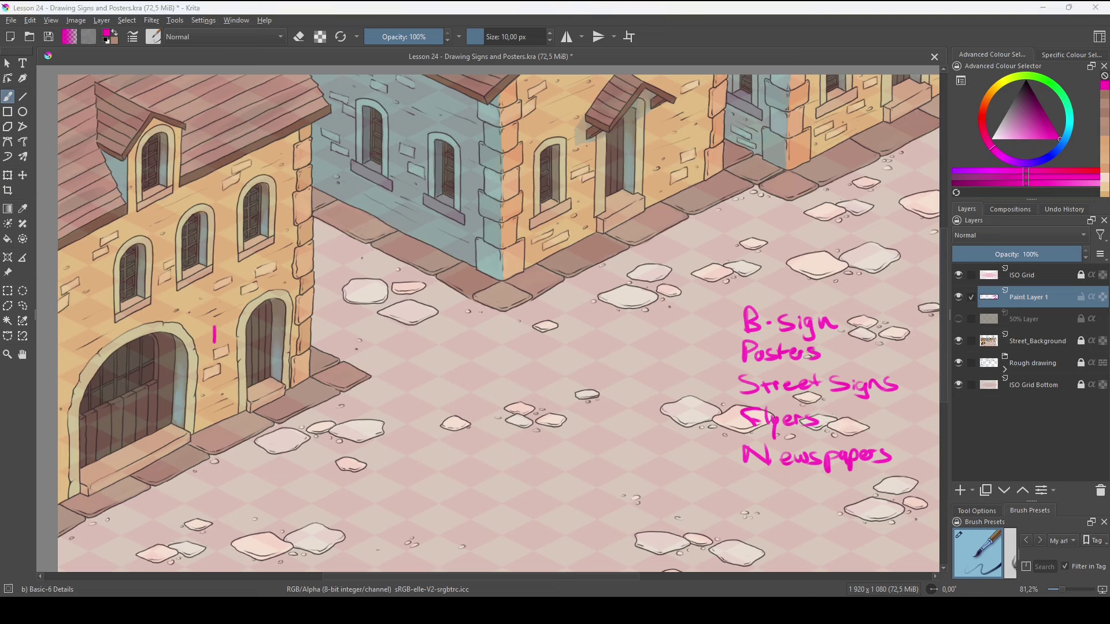
pyautogui.moveTo(215, 327)
pyautogui.mouseDown()
pyautogui.moveTo(250, 355)
pyautogui.moveTo(222, 336)
pyautogui.mouseUp()
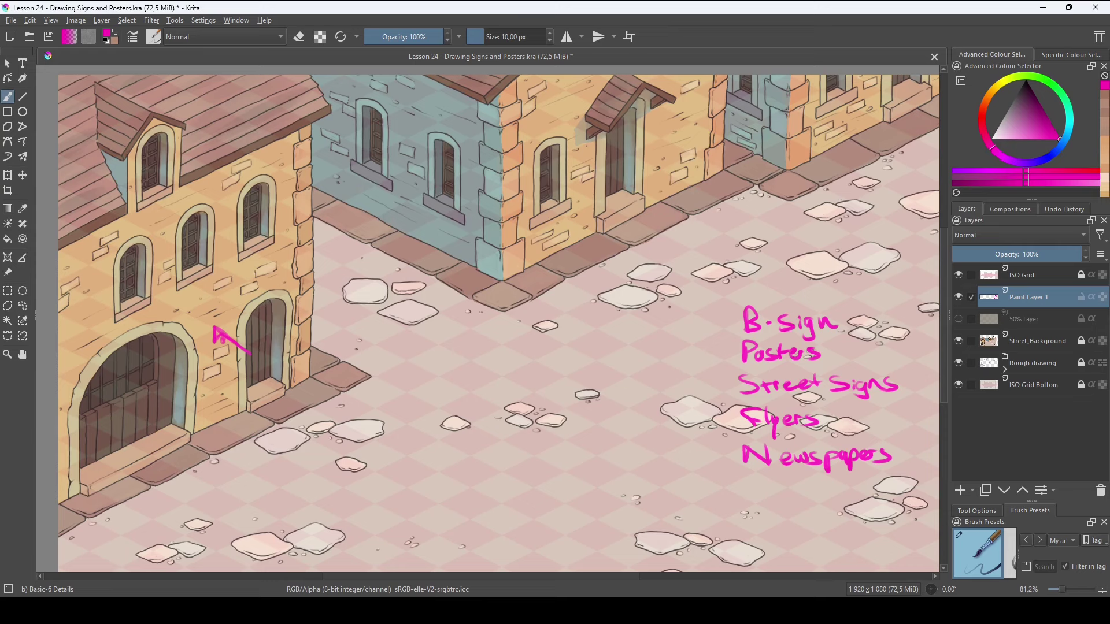
pyautogui.press('l')
pyautogui.moveTo(271, 341); pyautogui.dragTo(267, 349)
pyautogui.press('t')
pyautogui.scroll(1, 267, 368)
pyautogui.moveTo(268, 368); pyautogui.dragTo(447, 367)
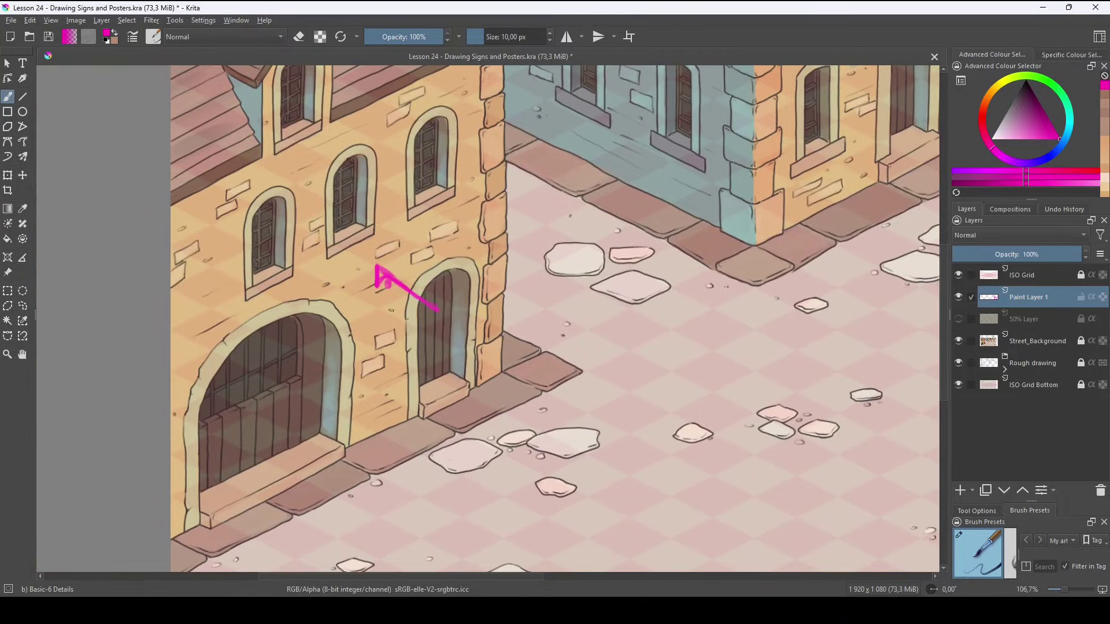
pyautogui.moveTo(396, 289); pyautogui.dragTo(396, 311)
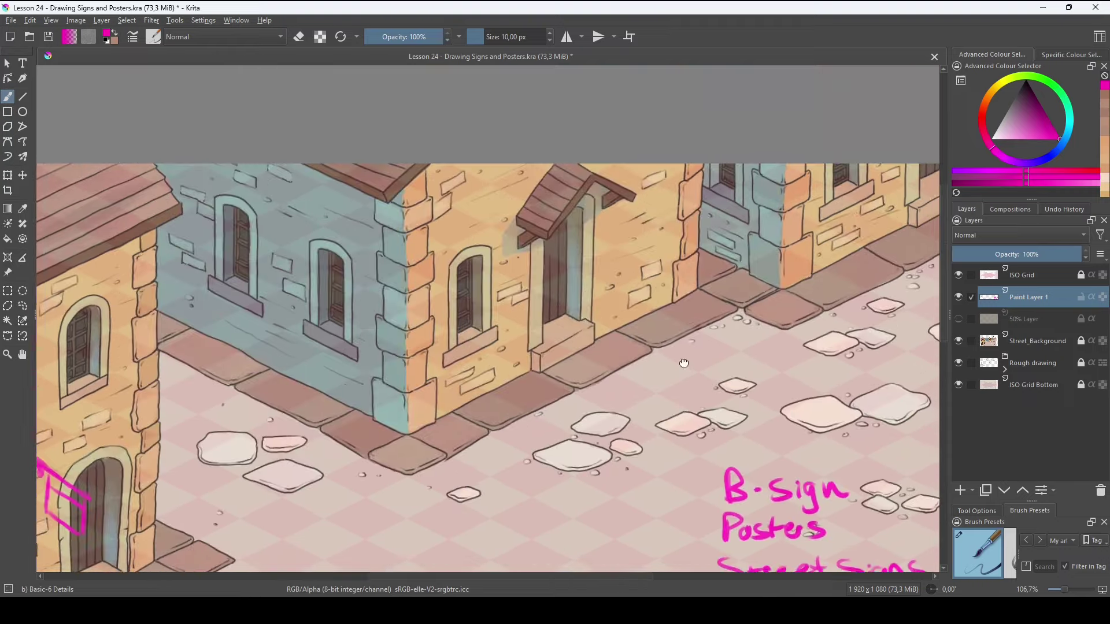
# Step: Sketch a rectangular board lettered "NEWS" on the yellow wall beside the roofed doorway, following the isometric grid
pyautogui.moveTo(684, 361); pyautogui.dragTo(675, 365)
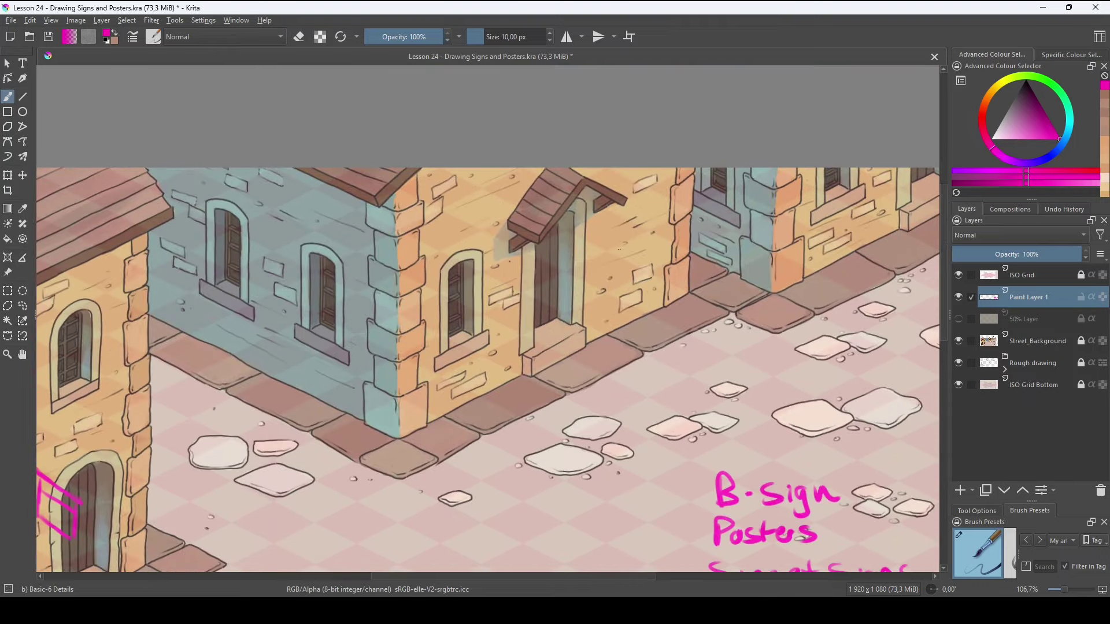
pyautogui.moveTo(611, 228); pyautogui.dragTo(665, 206)
pyautogui.moveTo(611, 231); pyautogui.dragTo(612, 269)
pyautogui.moveTo(664, 208)
pyautogui.mouseDown()
pyautogui.moveTo(667, 229)
pyautogui.moveTo(608, 270)
pyautogui.moveTo(664, 232)
pyautogui.mouseUp()
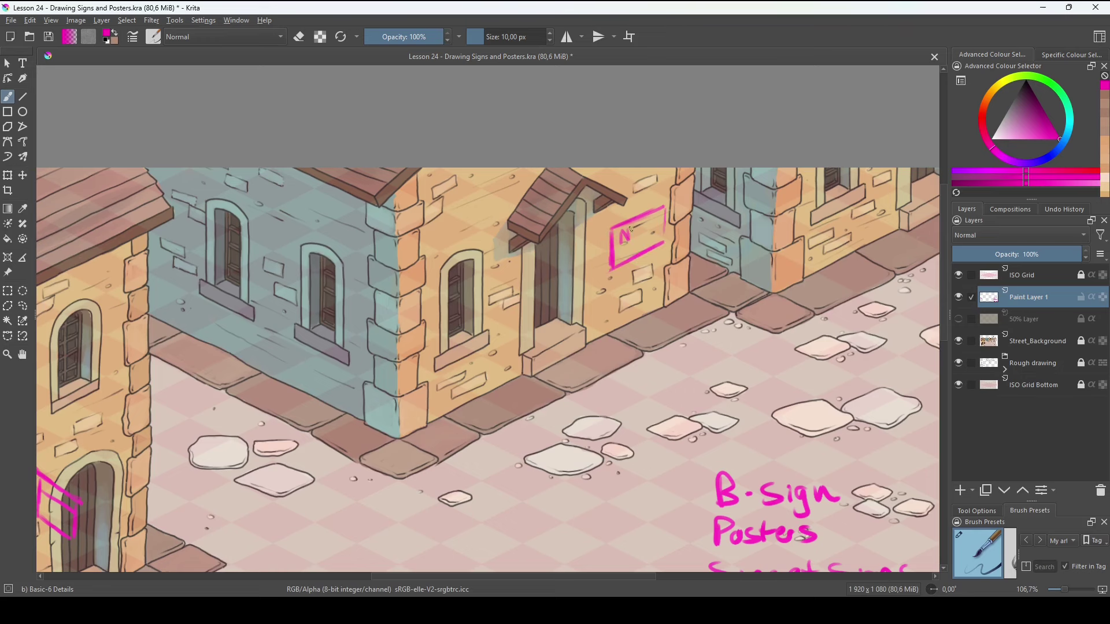
pyautogui.moveTo(629, 229); pyautogui.dragTo(631, 239)
pyautogui.moveTo(631, 239); pyautogui.dragTo(648, 231)
# Step: Sketch an isometric newspaper box with a slanted front on the pavement beside the roofed doorway
pyautogui.moveTo(604, 342); pyautogui.dragTo(618, 330)
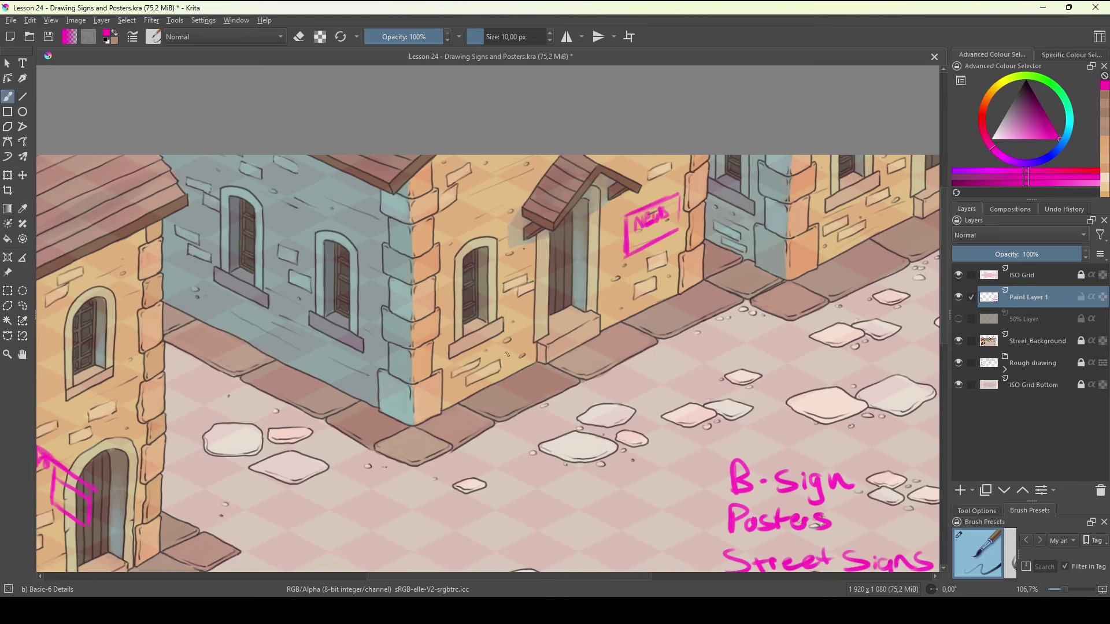
pyautogui.moveTo(532, 309); pyautogui.dragTo(535, 363)
pyautogui.moveTo(532, 311)
pyautogui.mouseDown()
pyautogui.moveTo(491, 327)
pyautogui.moveTo(486, 348)
pyautogui.moveTo(500, 326)
pyautogui.moveTo(481, 332)
pyautogui.moveTo(488, 326)
pyautogui.moveTo(487, 385)
pyautogui.moveTo(553, 334)
pyautogui.moveTo(520, 352)
pyautogui.moveTo(553, 337)
pyautogui.moveTo(552, 375)
pyautogui.moveTo(512, 394)
pyautogui.mouseUp()
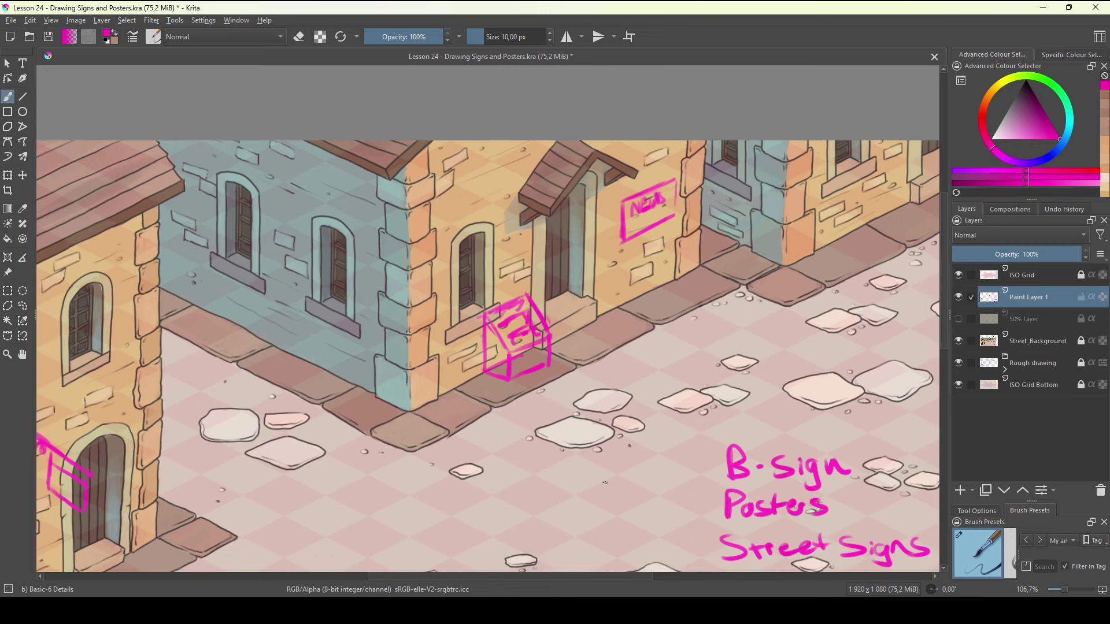
# Step: Sketch a tall street sign post at the pavement corner with two name plates angled along the isometric directions
pyautogui.moveTo(502, 506); pyautogui.dragTo(588, 478)
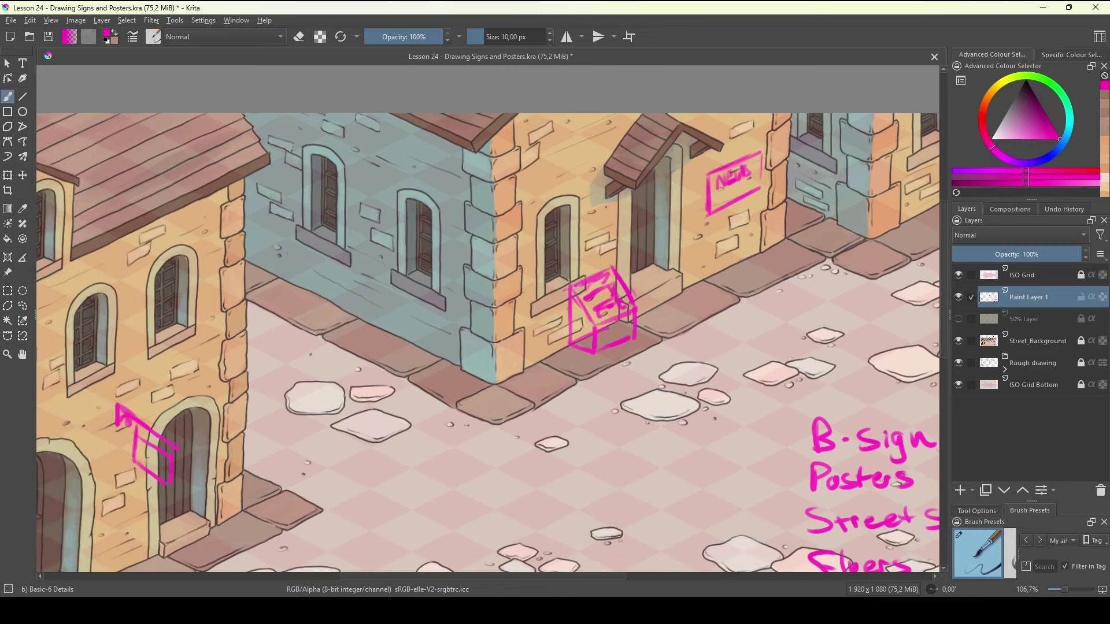
pyautogui.moveTo(472, 330); pyautogui.dragTo(471, 421)
pyautogui.moveTo(466, 299); pyautogui.dragTo(469, 416)
pyautogui.moveTo(469, 270)
pyautogui.mouseDown()
pyautogui.moveTo(469, 425)
pyautogui.moveTo(469, 351)
pyautogui.mouseUp()
pyautogui.moveTo(465, 298); pyautogui.dragTo(463, 397)
pyautogui.moveTo(465, 330)
pyautogui.mouseDown()
pyautogui.moveTo(466, 430)
pyautogui.moveTo(463, 242)
pyautogui.moveTo(462, 329)
pyautogui.mouseUp()
pyautogui.moveTo(462, 282)
pyautogui.mouseDown()
pyautogui.moveTo(460, 418)
pyautogui.moveTo(458, 319)
pyautogui.mouseUp()
pyautogui.press('e')
pyautogui.moveTo(463, 260); pyautogui.dragTo(459, 429)
pyautogui.press('e')
pyautogui.moveTo(460, 244); pyautogui.dragTo(531, 209)
pyautogui.hotkey('ctrl', 'z')
pyautogui.moveTo(472, 251)
pyautogui.mouseDown()
pyautogui.moveTo(516, 232)
pyautogui.moveTo(473, 253)
pyautogui.mouseUp()
pyautogui.moveTo(447, 237); pyautogui.dragTo(398, 209)
pyautogui.moveTo(398, 209); pyautogui.dragTo(400, 234)
pyautogui.moveTo(400, 234)
pyautogui.mouseDown()
pyautogui.moveTo(451, 263)
pyautogui.moveTo(518, 214)
pyautogui.mouseUp()
pyautogui.moveTo(489, 249); pyautogui.dragTo(481, 254)
# Step: Add tick marks beside B-Sign, Posters, Street Signs and Newspapers in the handwritten list
pyautogui.moveTo(699, 371); pyautogui.dragTo(663, 301)
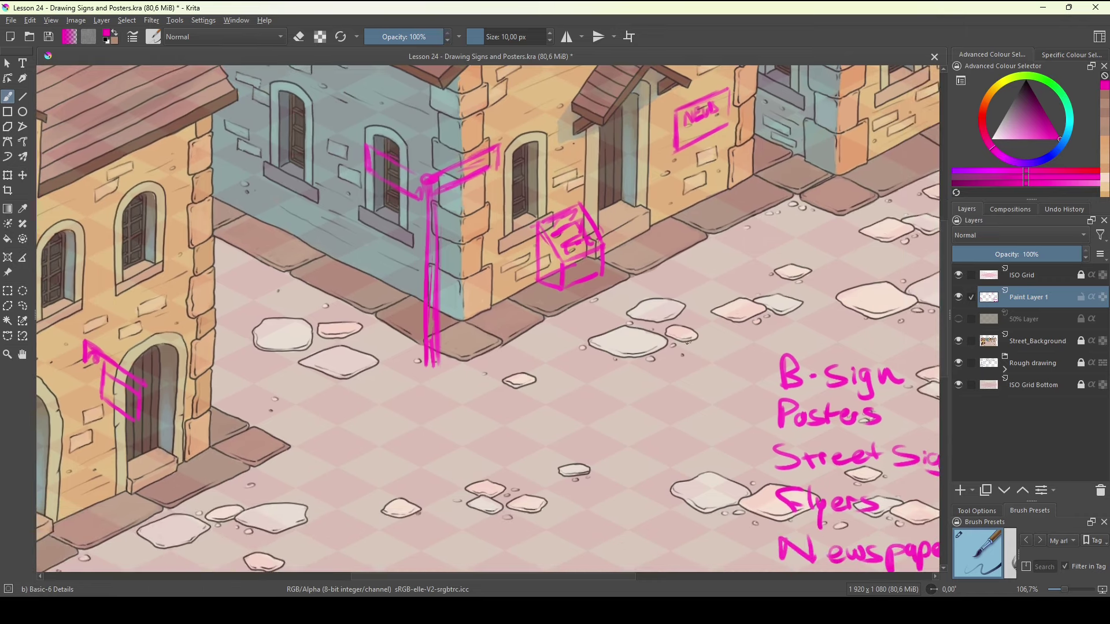
pyautogui.moveTo(810, 240); pyautogui.dragTo(820, 173)
pyautogui.scroll(-1, 532, 413)
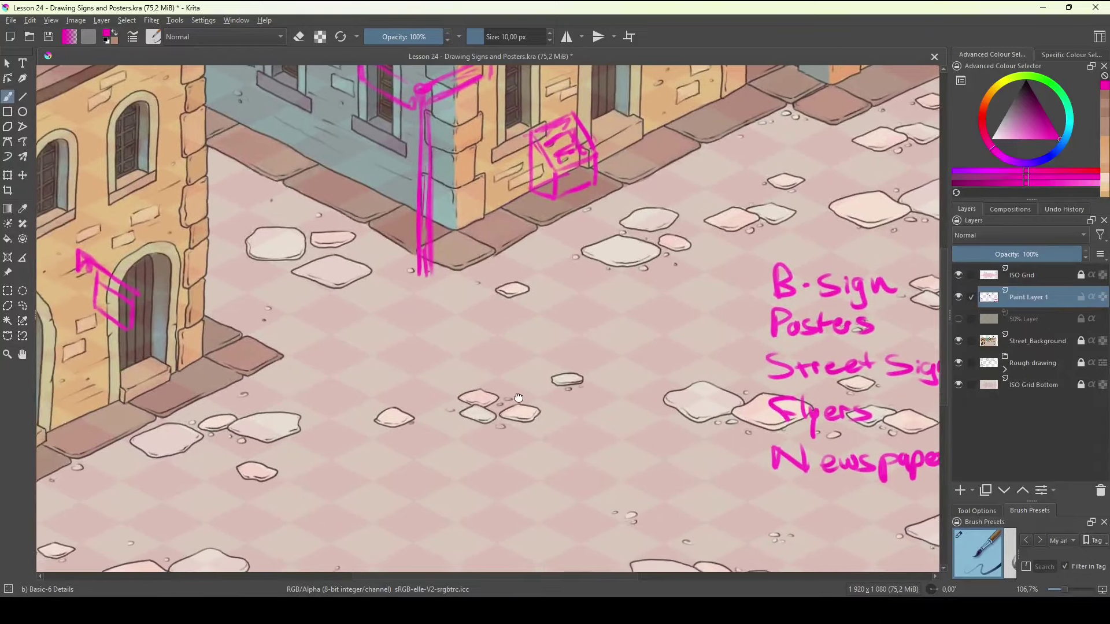
pyautogui.hscroll(4, 578, 393)
pyautogui.moveTo(674, 283); pyautogui.dragTo(686, 278)
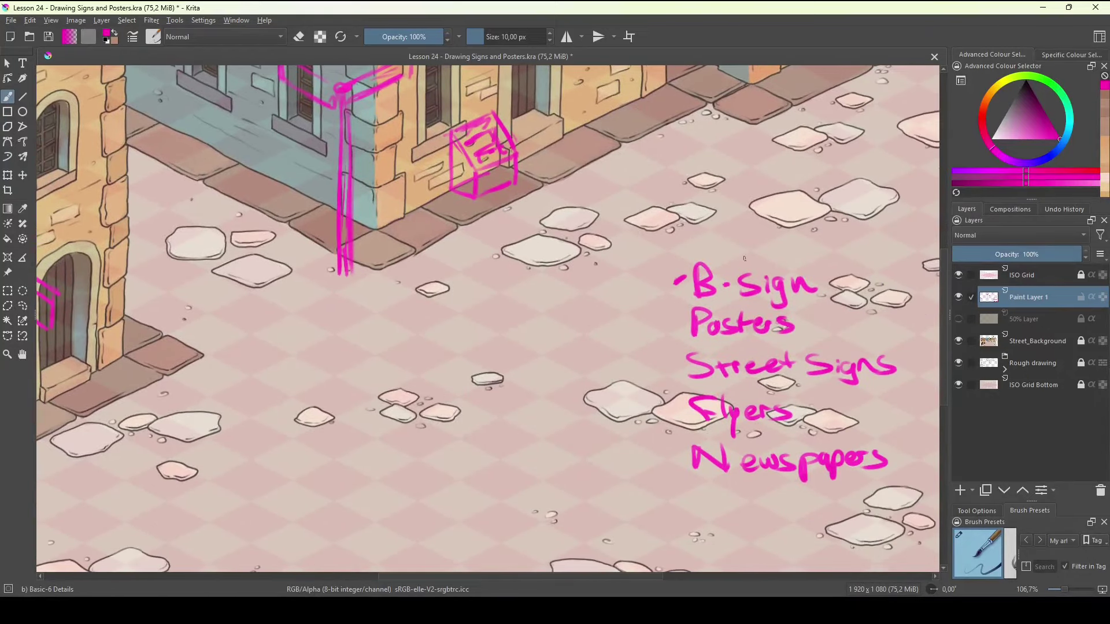
pyautogui.moveTo(663, 330); pyautogui.dragTo(677, 322)
pyautogui.moveTo(656, 373); pyautogui.dragTo(683, 359)
pyautogui.scroll(-1, 683, 359)
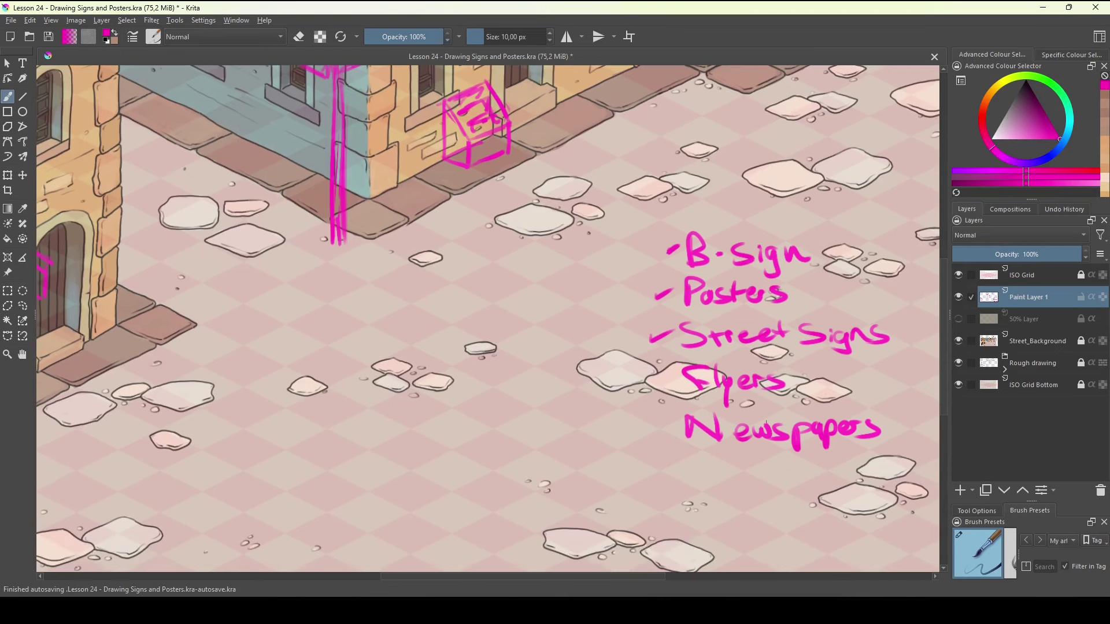
pyautogui.moveTo(653, 428); pyautogui.dragTo(672, 420)
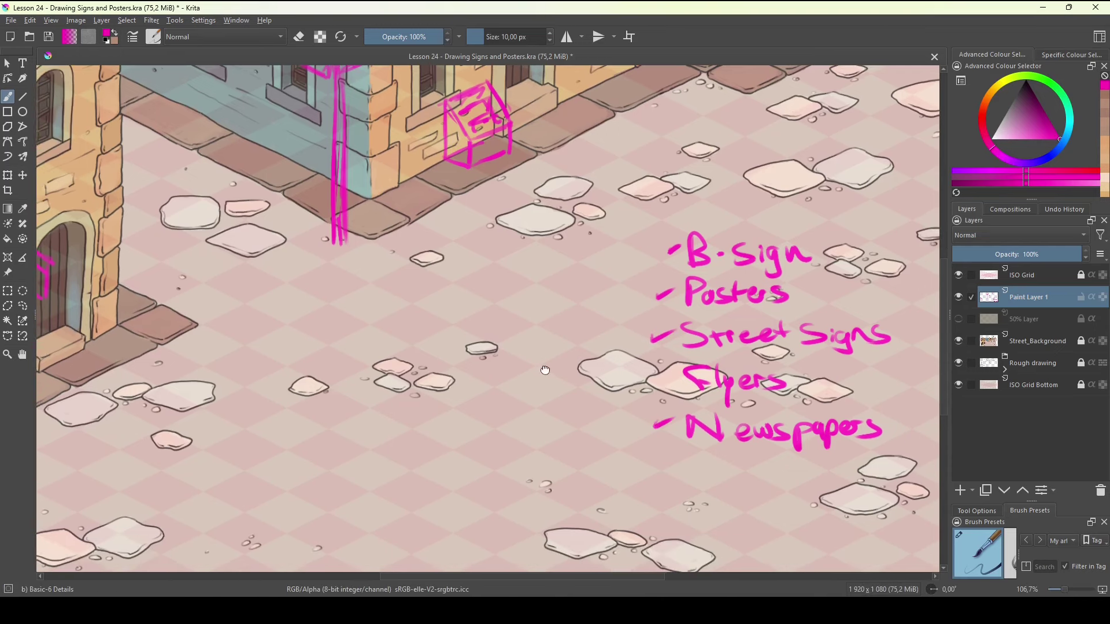
# Step: Erase the tick mark beside Posters in the handwritten list
pyautogui.moveTo(470, 417); pyautogui.dragTo(514, 448)
pyautogui.press('e')
pyautogui.moveTo(705, 334)
pyautogui.mouseDown()
pyautogui.moveTo(688, 334)
pyautogui.moveTo(707, 328)
pyautogui.mouseUp()
pyautogui.press('e')
# Step: Sketch a wall poster with a round portrait and text lines between the two arched doors, and tidy the sign post's base
pyautogui.moveTo(750, 171)
pyautogui.mouseDown()
pyautogui.moveTo(699, 334)
pyautogui.moveTo(676, 338)
pyautogui.moveTo(884, 290)
pyautogui.mouseUp()
pyautogui.moveTo(500, 397); pyautogui.dragTo(800, 298)
pyautogui.moveTo(434, 359)
pyautogui.mouseDown()
pyautogui.moveTo(431, 399)
pyautogui.moveTo(444, 341)
pyautogui.moveTo(460, 357)
pyautogui.moveTo(461, 383)
pyautogui.moveTo(431, 398)
pyautogui.moveTo(461, 389)
pyautogui.moveTo(448, 350)
pyautogui.moveTo(454, 371)
pyautogui.moveTo(460, 327)
pyautogui.mouseUp()
pyautogui.press('e')
pyautogui.press('e')
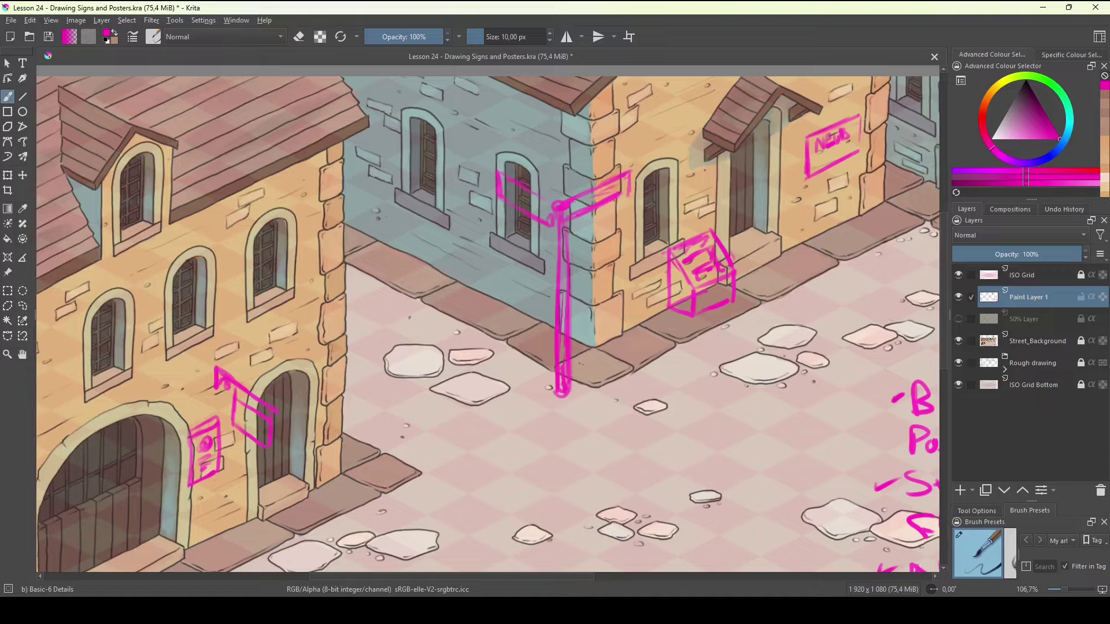
# Step: Sketch a second narrow poster on the yellow wall of the farthest building, next to its corner stones
pyautogui.moveTo(730, 267); pyautogui.dragTo(485, 340)
pyautogui.moveTo(740, 176); pyautogui.dragTo(741, 222)
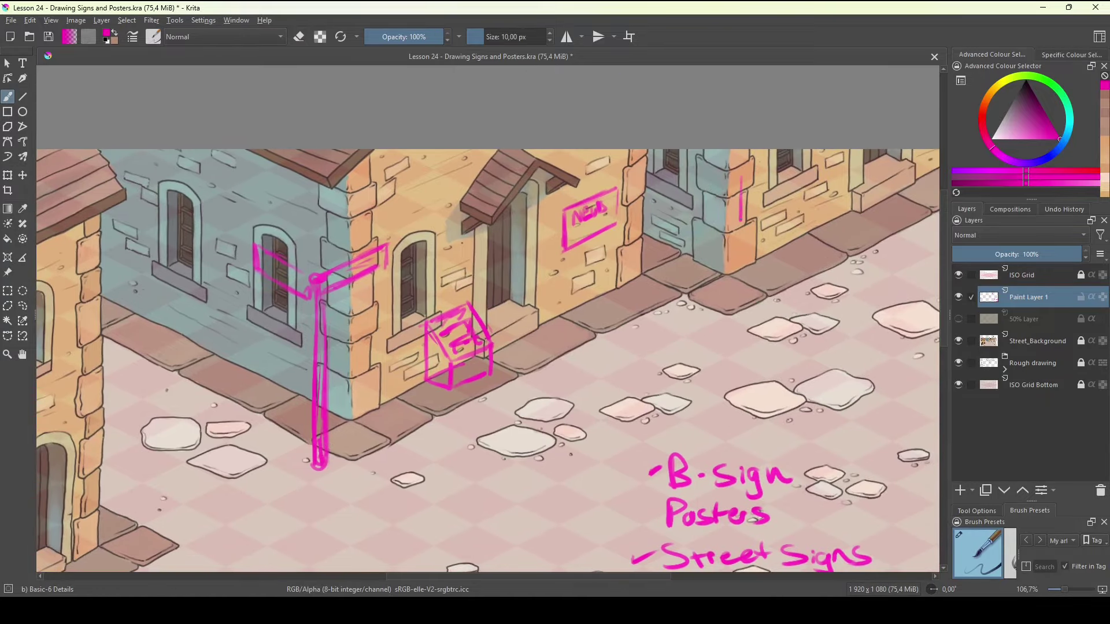
pyautogui.moveTo(748, 175); pyautogui.dragTo(764, 165)
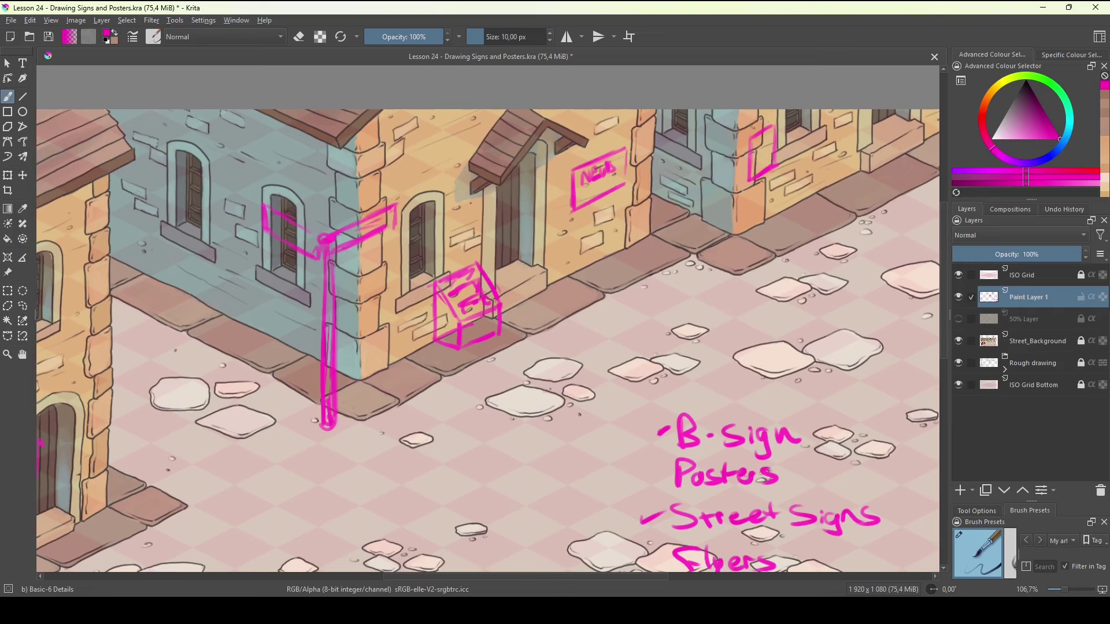
pyautogui.moveTo(758, 132)
pyautogui.mouseDown()
pyautogui.moveTo(755, 121)
pyautogui.moveTo(739, 170)
pyautogui.moveTo(751, 187)
pyautogui.mouseUp()
# Step: Tick off Posters in the handwritten list
pyautogui.moveTo(481, 386); pyautogui.dragTo(740, 401)
pyautogui.moveTo(559, 432); pyautogui.dragTo(673, 299)
pyautogui.moveTo(781, 263); pyautogui.dragTo(595, 245)
pyautogui.moveTo(773, 363); pyautogui.dragTo(580, 345)
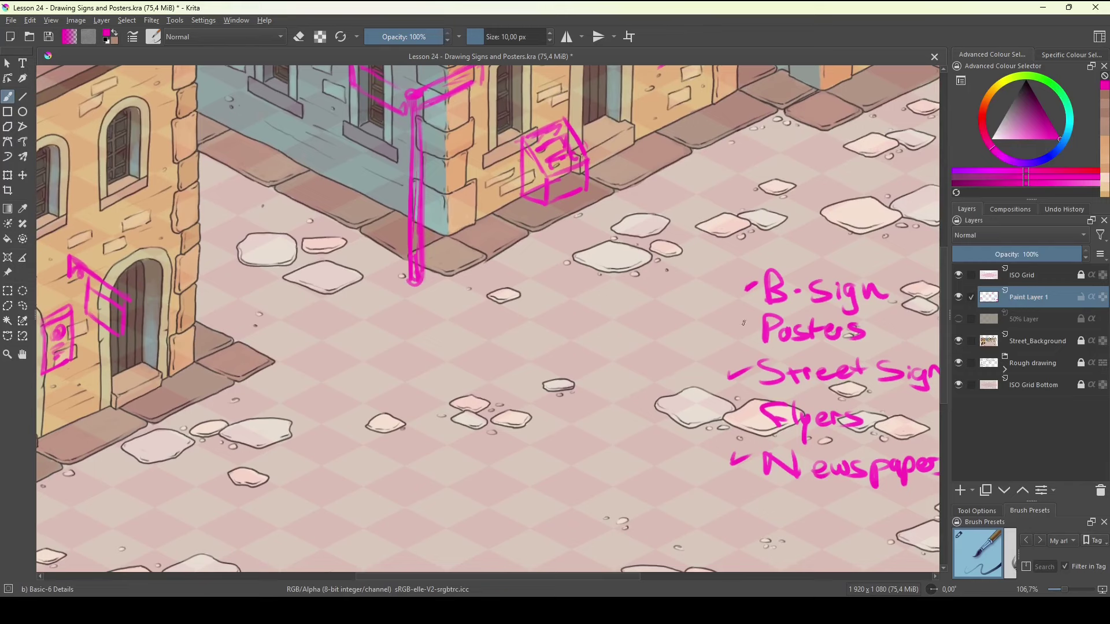
pyautogui.moveTo(689, 419)
pyautogui.mouseDown()
pyautogui.moveTo(680, 422)
pyautogui.moveTo(1016, 363)
pyautogui.mouseUp()
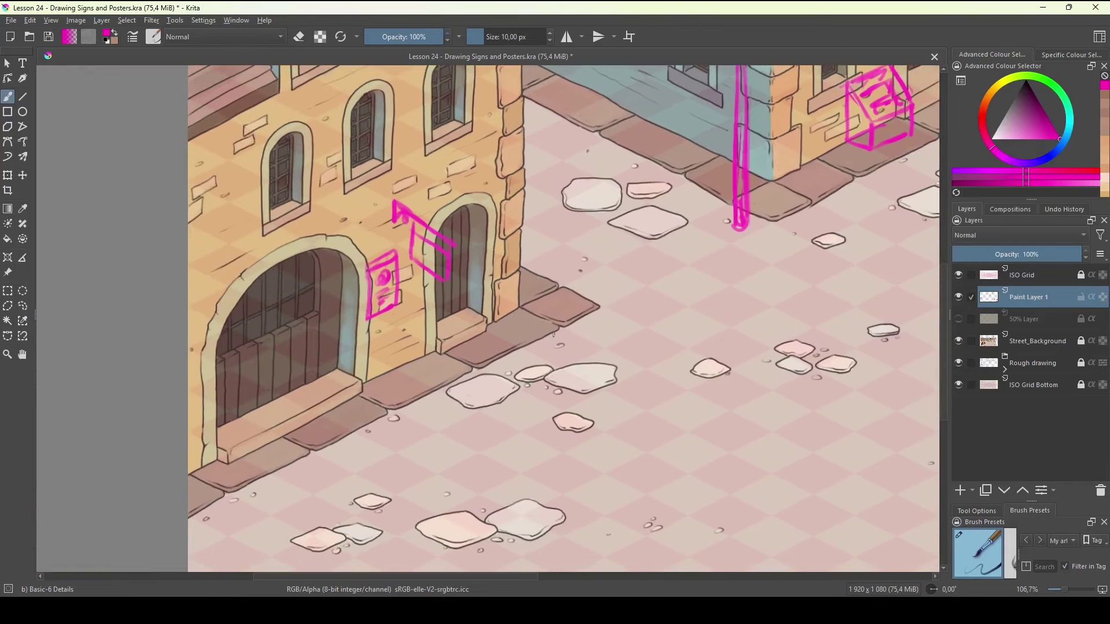
# Step: Sketch a few flat flyers lying on the street near the pavement and tick off Flyers in the list
pyautogui.moveTo(554, 322); pyautogui.dragTo(508, 343)
pyautogui.moveTo(601, 347)
pyautogui.mouseDown()
pyautogui.moveTo(642, 332)
pyautogui.moveTo(675, 341)
pyautogui.moveTo(617, 363)
pyautogui.moveTo(635, 346)
pyautogui.moveTo(606, 344)
pyautogui.mouseUp()
pyautogui.moveTo(734, 340)
pyautogui.mouseDown()
pyautogui.moveTo(667, 330)
pyautogui.moveTo(710, 347)
pyautogui.moveTo(706, 317)
pyautogui.moveTo(745, 334)
pyautogui.mouseUp()
pyautogui.moveTo(706, 349); pyautogui.dragTo(745, 337)
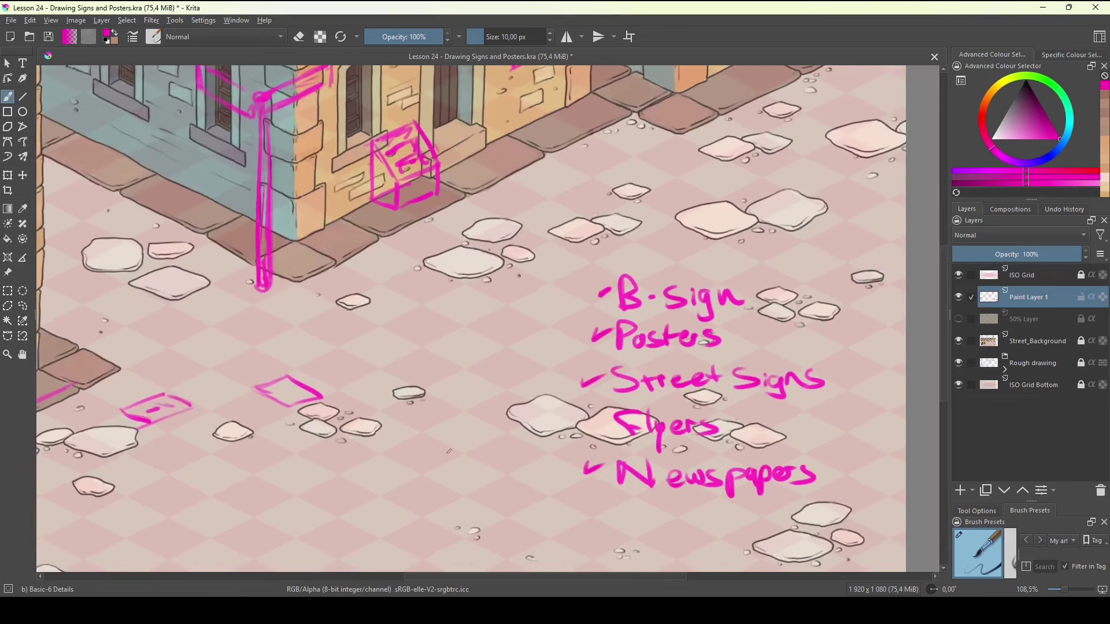
pyautogui.moveTo(609, 419); pyautogui.dragTo(656, 409)
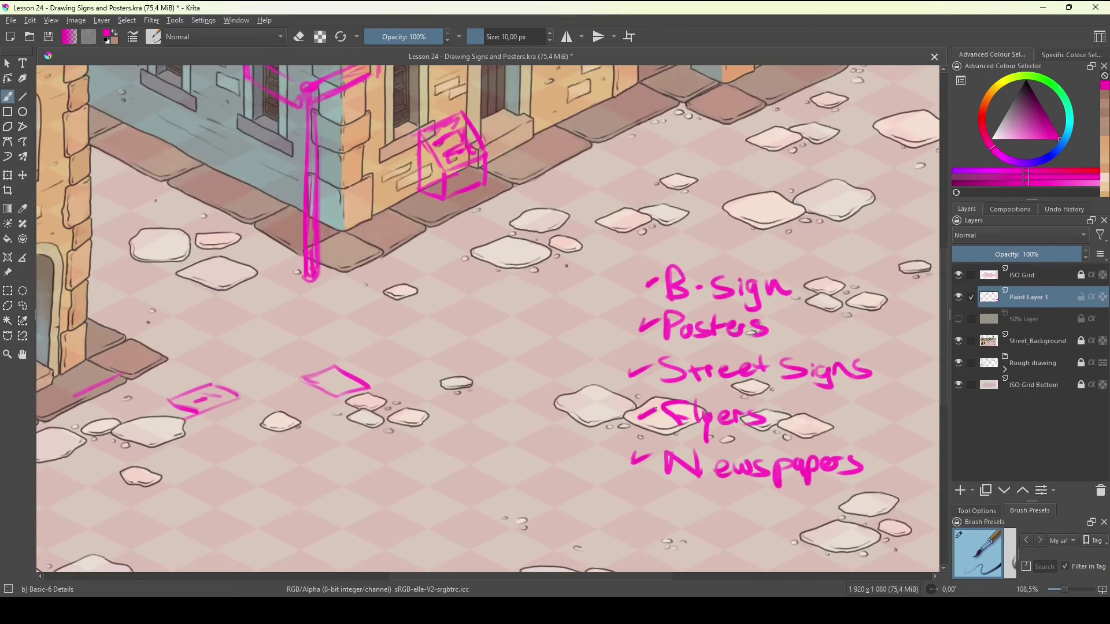
# Step: Lower the opacity of Paint Layer 1 to 41% so the magenta sketch serves as a faint guide
pyautogui.moveTo(390, 344); pyautogui.dragTo(744, 452)
pyautogui.moveTo(616, 451); pyautogui.dragTo(649, 460)
pyautogui.moveTo(421, 492); pyautogui.dragTo(781, 396)
pyautogui.scroll(1, 802, 395)
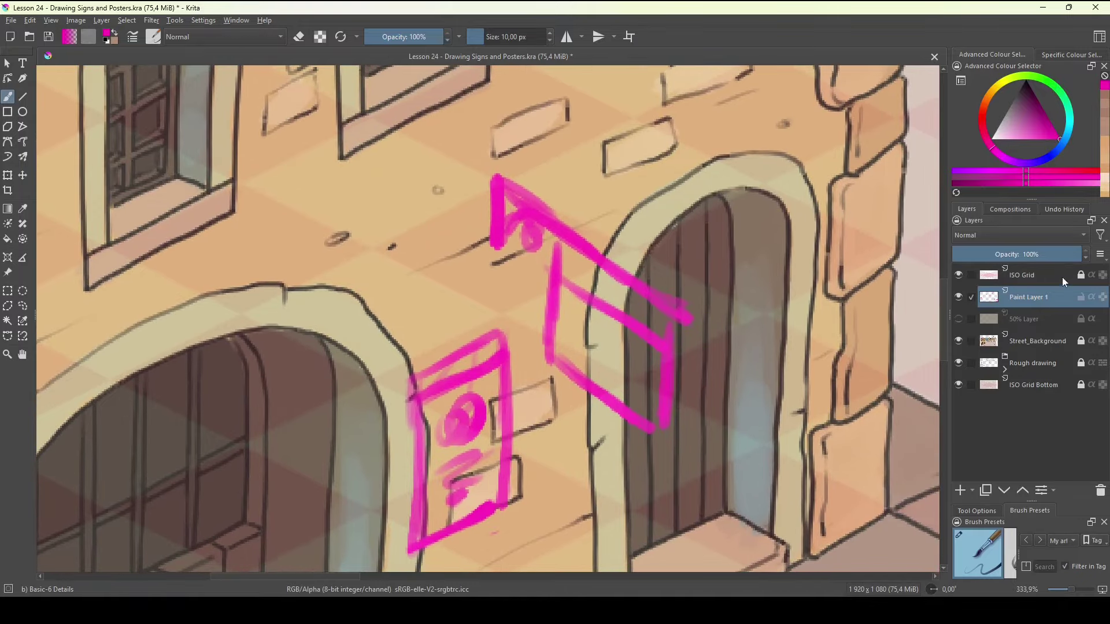
pyautogui.moveTo(1046, 255); pyautogui.dragTo(1018, 256)
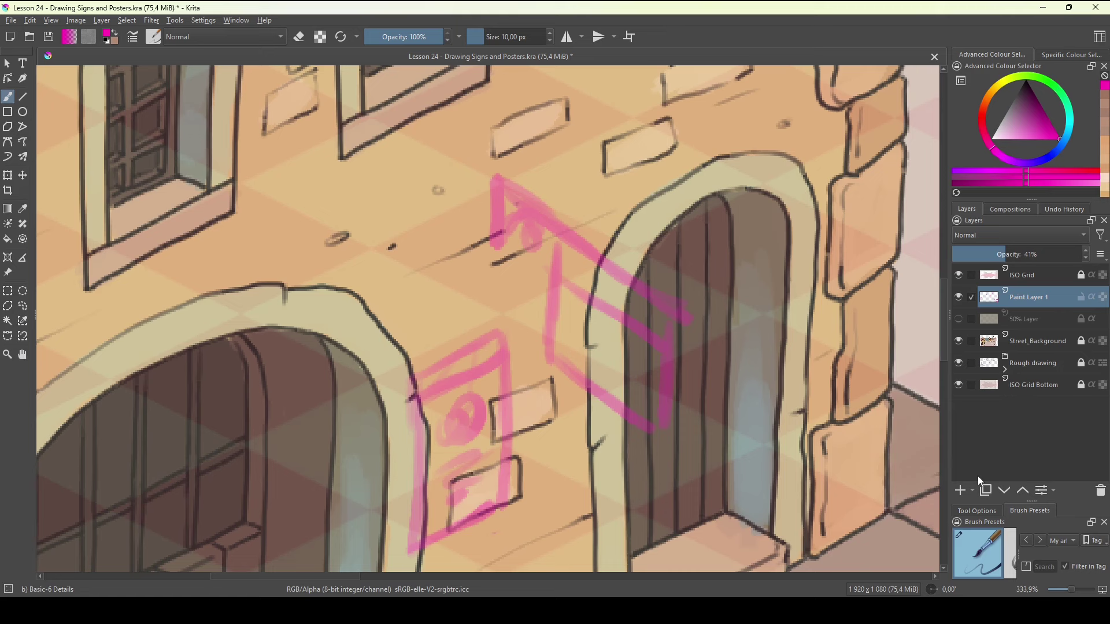
# Step: Add a new paint layer above the sketch and name it "Rough"
pyautogui.press('Insert')
pyautogui.doubleClick(1028, 294)
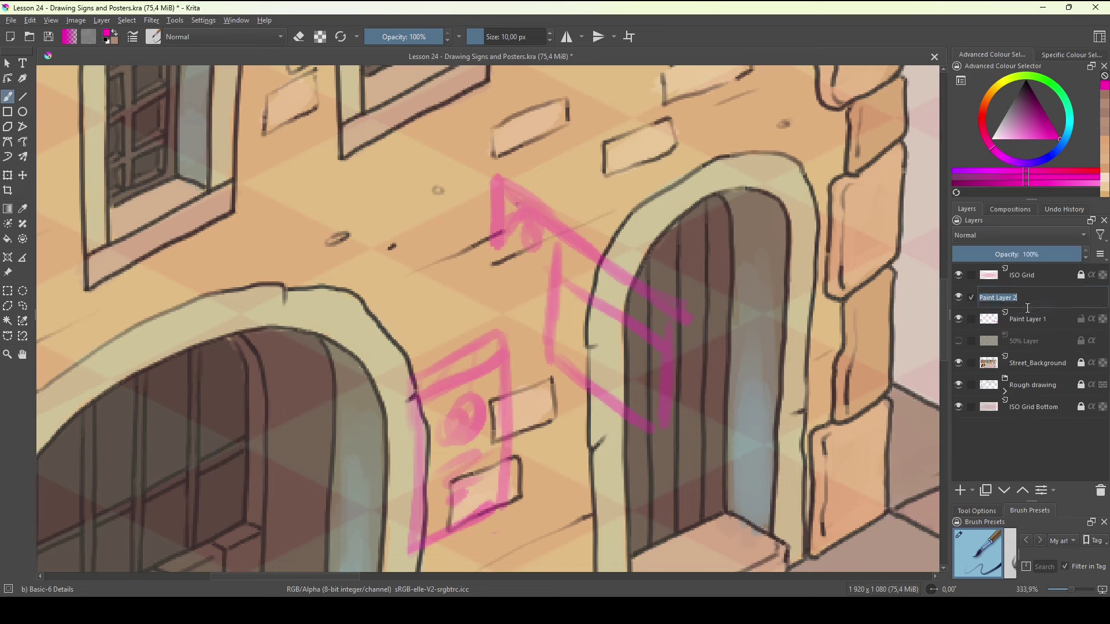
pyautogui.write('Rough')
pyautogui.press('Return')
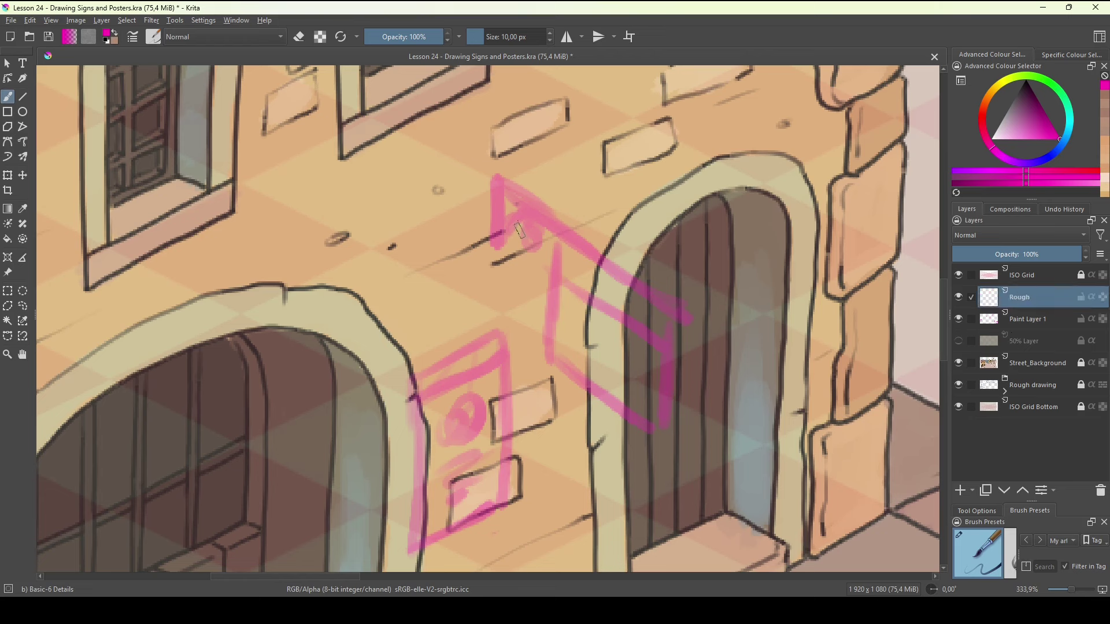
# Step: Set the brush to a 4 px size and a medium blue colour
pyautogui.press('[')
pyautogui.press('[')
pyautogui.press('[')
pyautogui.press('[')
pyautogui.moveTo(1065, 136)
pyautogui.mouseDown()
pyautogui.moveTo(1057, 149)
pyautogui.moveTo(1029, 115)
pyautogui.mouseUp()
pyautogui.click(1057, 144)
pyautogui.moveTo(549, 268); pyautogui.dragTo(537, 274)
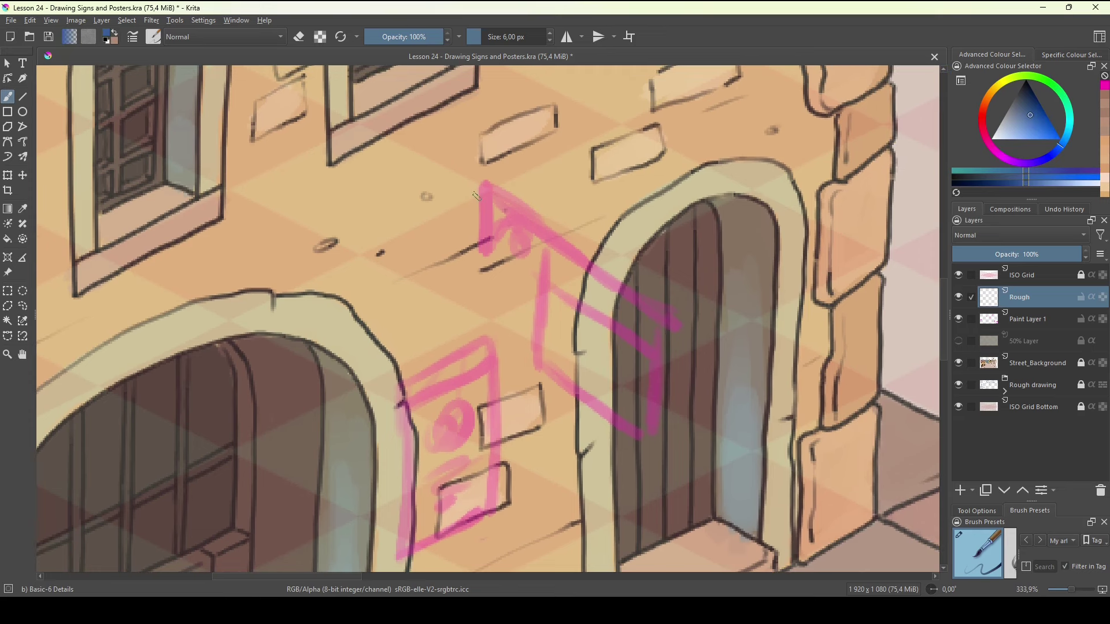
pyautogui.press('[')
# Step: Draw a blue T-shaped wall mount with thickness over the faint hanging sign sketch beside the small arched door
pyautogui.moveTo(452, 222)
pyautogui.mouseDown()
pyautogui.moveTo(519, 171)
pyautogui.moveTo(519, 197)
pyautogui.mouseUp()
pyautogui.moveTo(453, 222)
pyautogui.mouseDown()
pyautogui.moveTo(518, 197)
pyautogui.moveTo(472, 244)
pyautogui.moveTo(470, 268)
pyautogui.mouseUp()
pyautogui.moveTo(496, 186)
pyautogui.mouseDown()
pyautogui.moveTo(490, 258)
pyautogui.moveTo(472, 267)
pyautogui.moveTo(470, 298)
pyautogui.mouseUp()
pyautogui.moveTo(491, 249)
pyautogui.mouseDown()
pyautogui.moveTo(490, 297)
pyautogui.moveTo(470, 301)
pyautogui.mouseUp()
pyautogui.moveTo(452, 192); pyautogui.dragTo(450, 222)
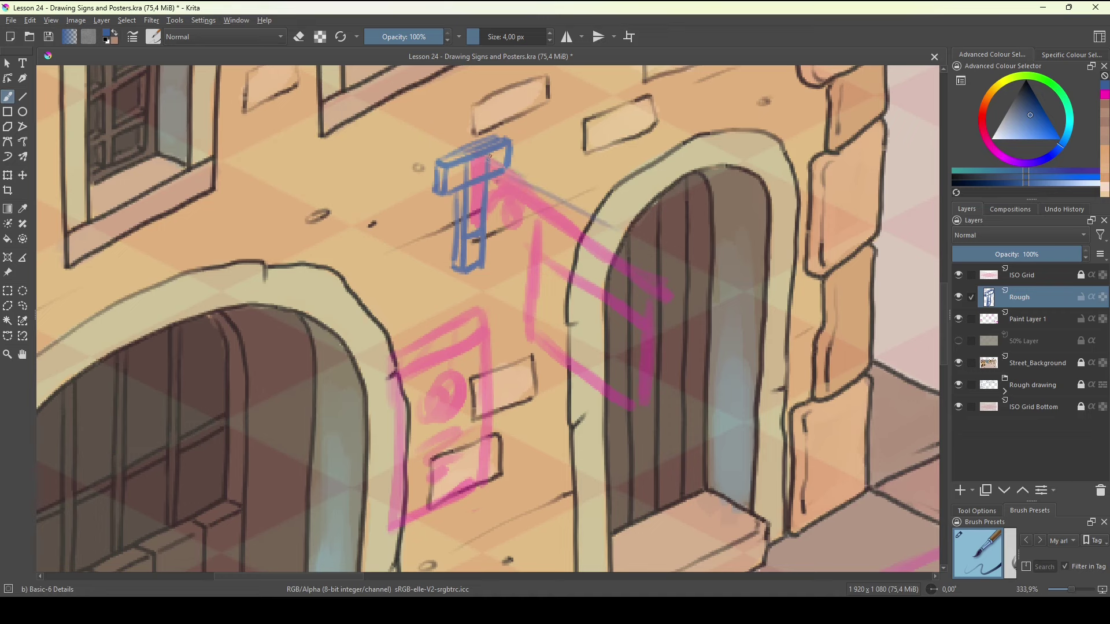
# Step: Draw the upper edge of a blue pole extending from the T-shaped wall mount across the small arched doorway
pyautogui.moveTo(507, 168); pyautogui.dragTo(679, 264)
# Step: Raise the ISO Grid layer's opacity to 39% and place the active Rough layer above it
pyautogui.click(959, 276)
pyautogui.click(959, 276)
pyautogui.click(959, 275)
pyautogui.click(959, 276)
pyautogui.click(959, 275)
pyautogui.click(959, 275)
pyautogui.click(1021, 275)
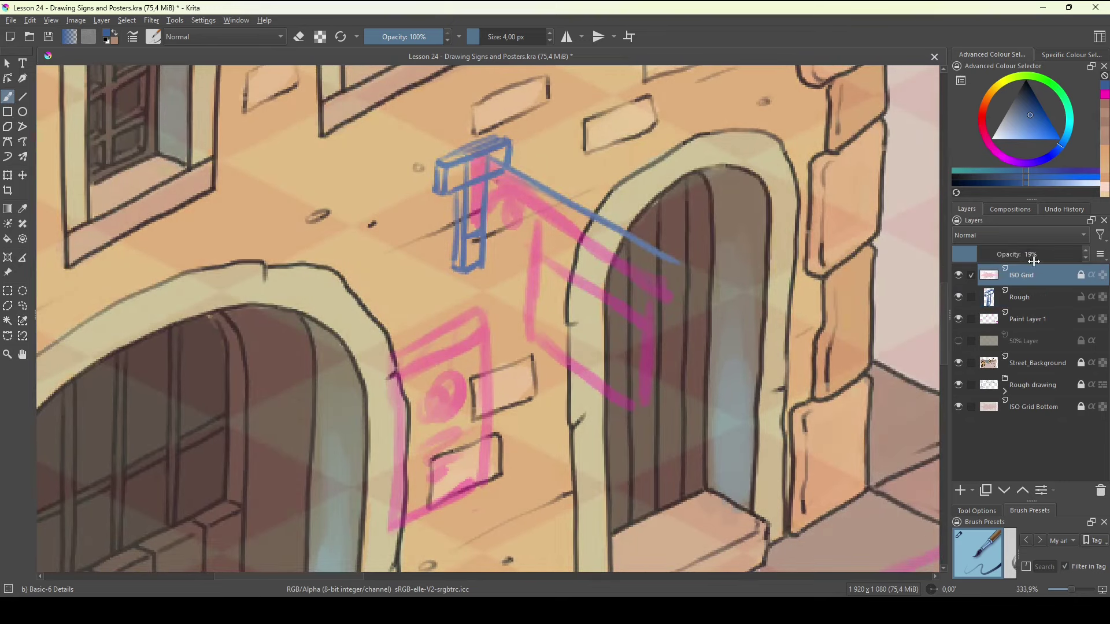
pyautogui.moveTo(983, 252); pyautogui.dragTo(1004, 254)
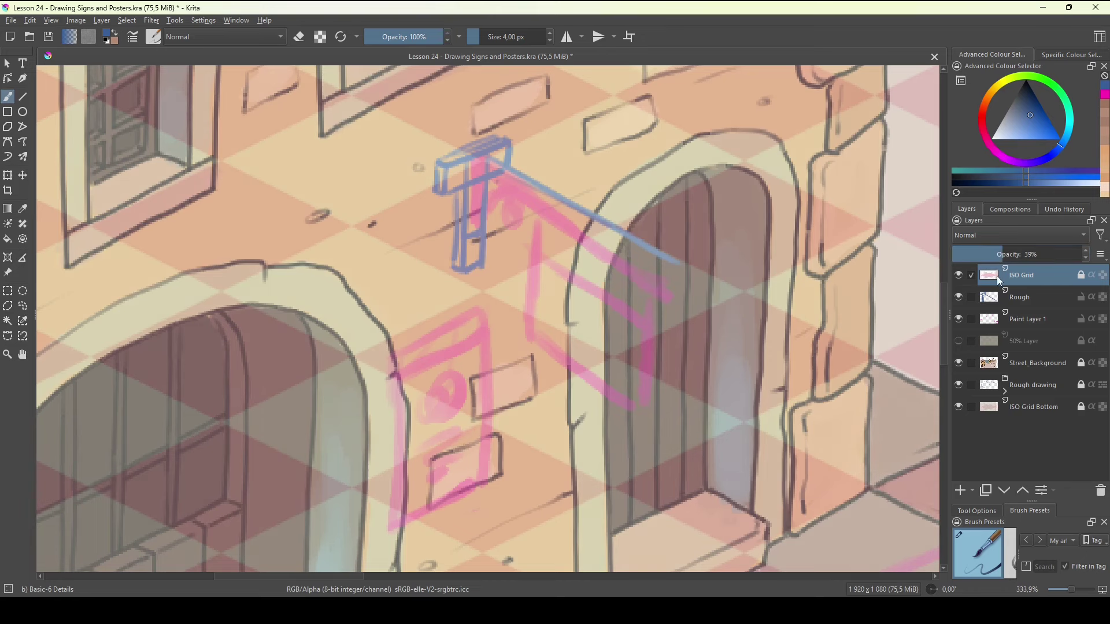
pyautogui.click(1024, 300)
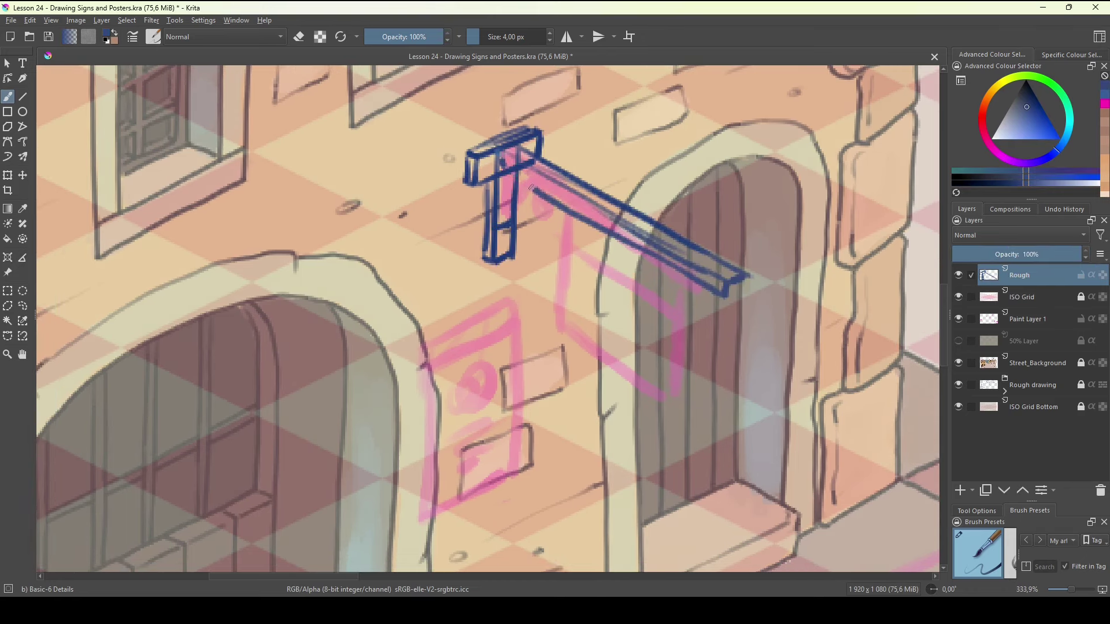
# Step: Complete the pole's lower edge and rounded outer end in dark blue, erasing the overlapping lines at the wall mount
pyautogui.moveTo(532, 187); pyautogui.dragTo(519, 173)
pyautogui.moveTo(732, 277); pyautogui.dragTo(734, 288)
pyautogui.press('e')
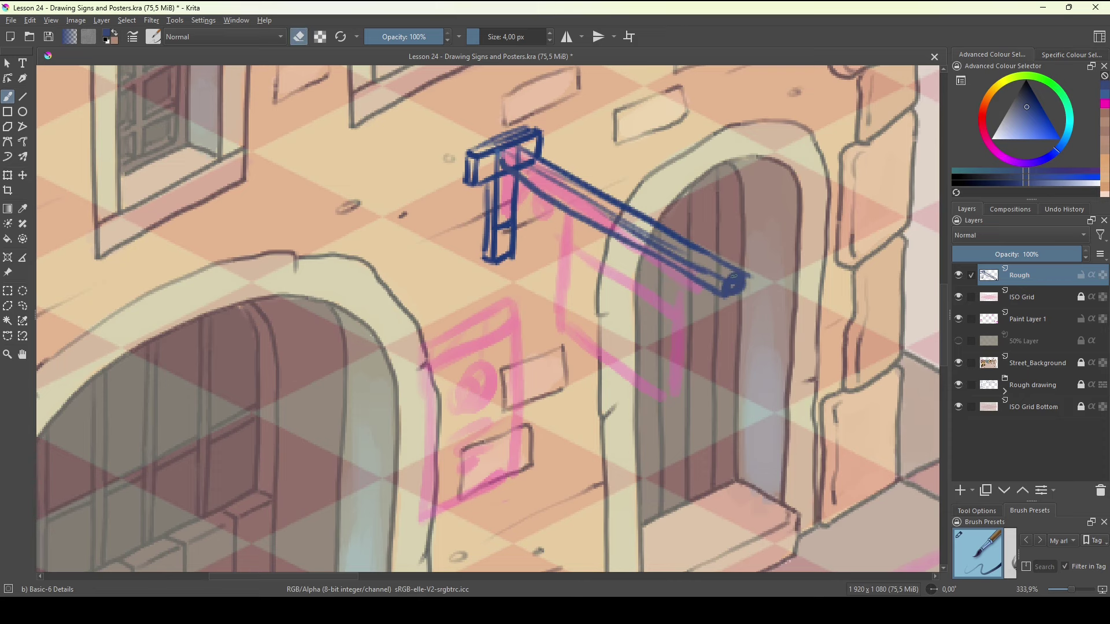
pyautogui.moveTo(511, 162); pyautogui.dragTo(536, 157)
pyautogui.press('e')
# Step: Sketch a curled scroll ornament in the corner between the wall mount and the underside of the pole
pyautogui.moveTo(535, 223); pyautogui.dragTo(587, 226)
pyautogui.moveTo(527, 249); pyautogui.dragTo(581, 228)
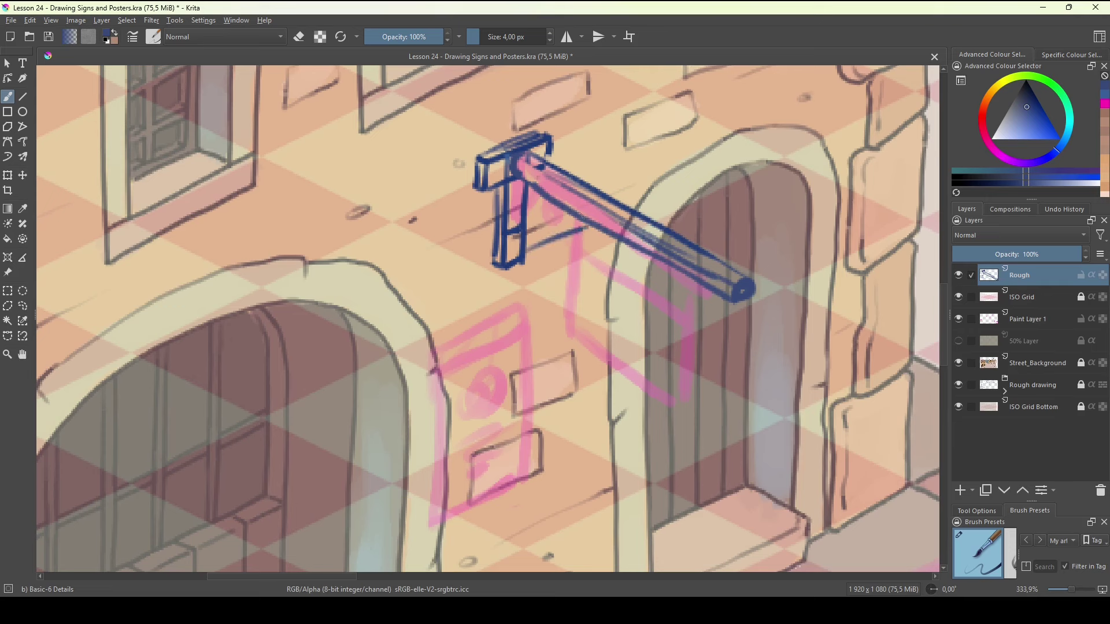
pyautogui.moveTo(529, 200)
pyautogui.mouseDown()
pyautogui.moveTo(548, 237)
pyautogui.moveTo(580, 233)
pyautogui.moveTo(553, 221)
pyautogui.moveTo(571, 216)
pyautogui.moveTo(514, 247)
pyautogui.moveTo(516, 217)
pyautogui.moveTo(537, 239)
pyautogui.mouseUp()
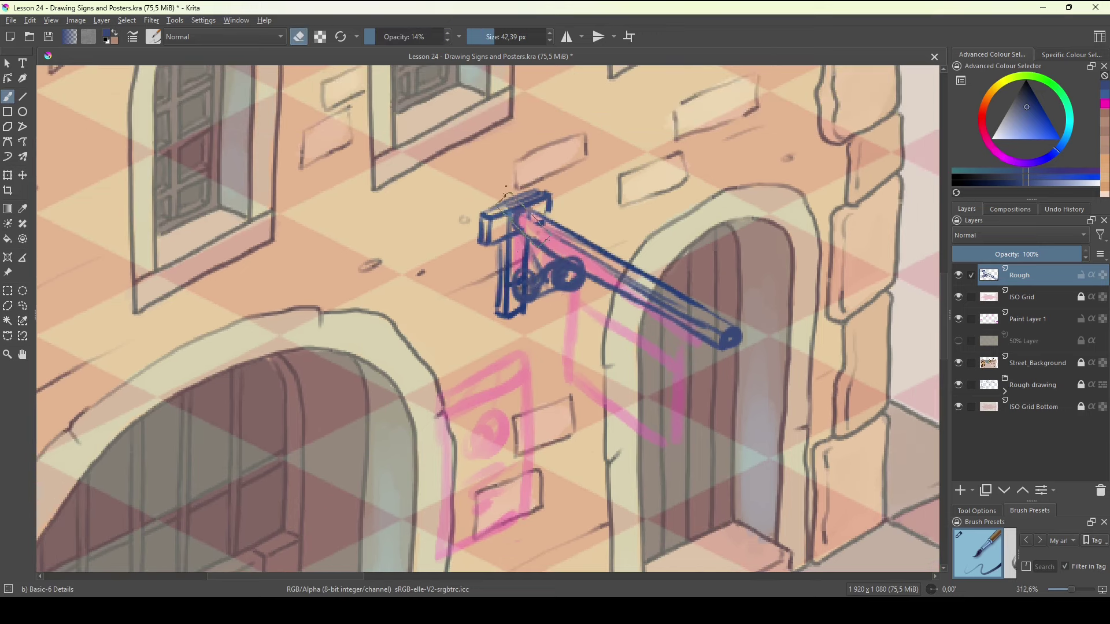
# Step: Fade the bracket sketch with a large soft eraser and redraw the mount, pole and scroll with cleaner dark blue lines
pyautogui.moveTo(503, 211)
pyautogui.mouseDown()
pyautogui.moveTo(540, 359)
pyautogui.moveTo(644, 291)
pyautogui.mouseUp()
pyautogui.moveTo(671, 225)
pyautogui.mouseDown()
pyautogui.moveTo(546, 179)
pyautogui.moveTo(554, 283)
pyautogui.moveTo(467, 235)
pyautogui.moveTo(508, 295)
pyautogui.mouseUp()
pyautogui.press('e')
pyautogui.scroll(2, 618, 296)
pyautogui.press('e')
pyautogui.moveTo(429, 184); pyautogui.dragTo(522, 154)
pyautogui.moveTo(496, 177); pyautogui.dragTo(785, 333)
pyautogui.moveTo(483, 200); pyautogui.dragTo(766, 351)
pyautogui.moveTo(546, 273)
pyautogui.mouseDown()
pyautogui.moveTo(503, 293)
pyautogui.moveTo(484, 276)
pyautogui.mouseUp()
pyautogui.moveTo(430, 186)
pyautogui.mouseDown()
pyautogui.moveTo(466, 216)
pyautogui.moveTo(460, 335)
pyautogui.moveTo(481, 347)
pyautogui.mouseUp()
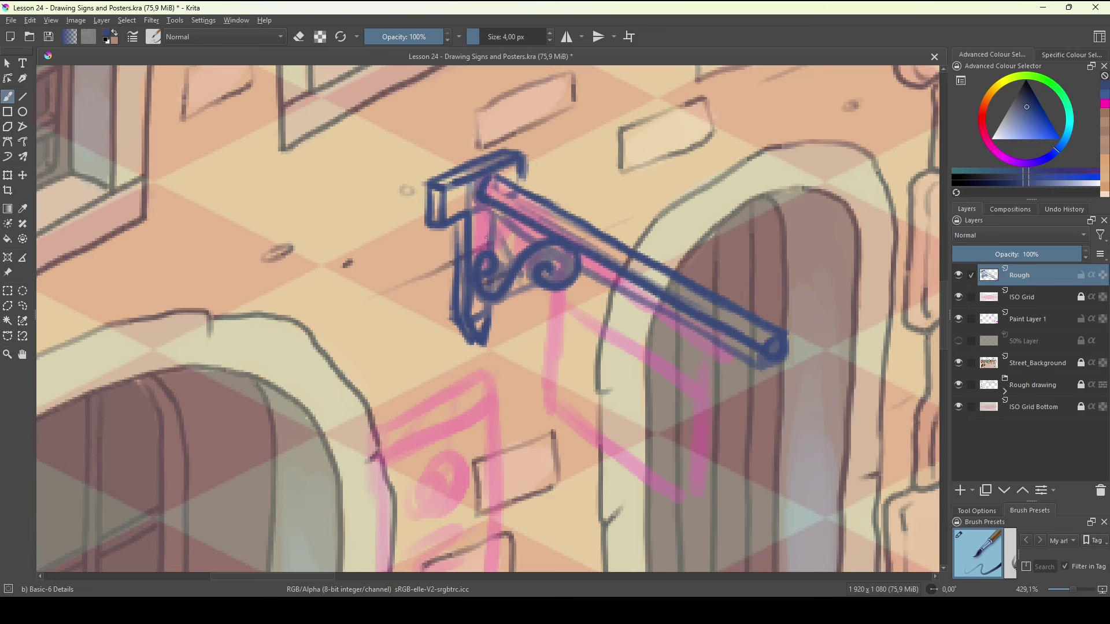
# Step: Reshape the wall mount's edges with curved sides and added thickness, erasing the stray lines around its crossbar
pyautogui.moveTo(492, 217); pyautogui.dragTo(489, 250)
pyautogui.moveTo(523, 180); pyautogui.dragTo(521, 169)
pyautogui.moveTo(461, 219); pyautogui.dragTo(467, 250)
pyautogui.moveTo(429, 180); pyautogui.dragTo(421, 207)
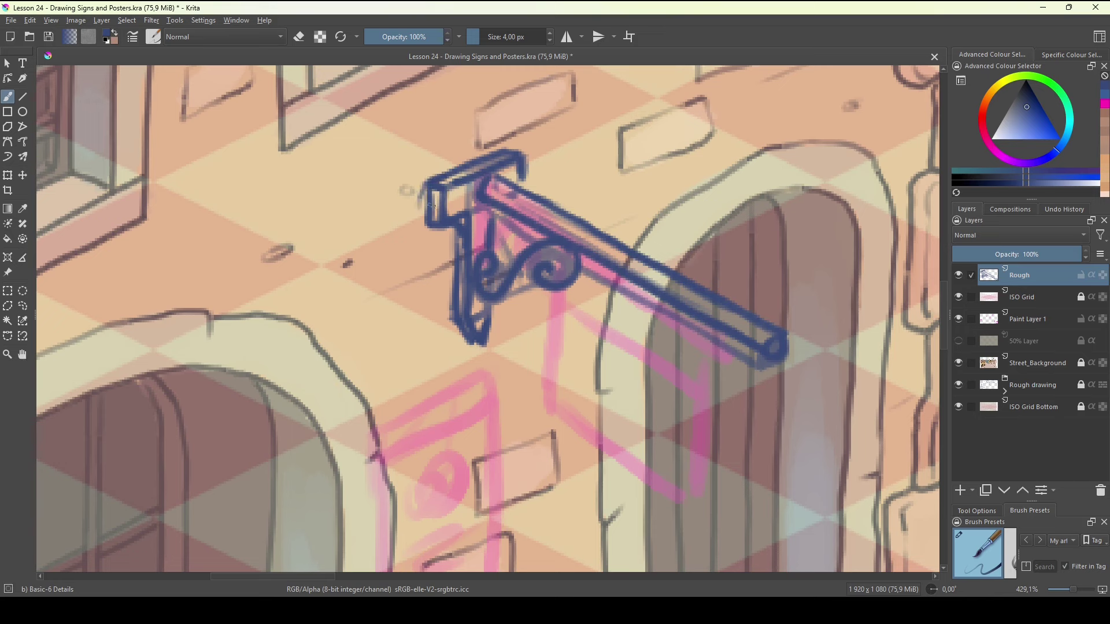
pyautogui.moveTo(445, 170); pyautogui.dragTo(420, 206)
pyautogui.press('e')
pyautogui.moveTo(444, 165)
pyautogui.mouseDown()
pyautogui.moveTo(425, 179)
pyautogui.moveTo(431, 231)
pyautogui.moveTo(426, 193)
pyautogui.mouseUp()
pyautogui.press('e')
pyautogui.press('e')
pyautogui.moveTo(504, 151)
pyautogui.mouseDown()
pyautogui.moveTo(525, 172)
pyautogui.moveTo(472, 222)
pyautogui.mouseUp()
pyautogui.press('e')
# Step: Draw two short vertical hanging rods beneath the pole, one near the scroll and one near its outer end
pyautogui.moveTo(555, 289); pyautogui.dragTo(440, 203)
pyautogui.moveTo(655, 372); pyautogui.dragTo(679, 342)
pyautogui.moveTo(501, 157); pyautogui.dragTo(496, 203)
pyautogui.moveTo(677, 264); pyautogui.dragTo(671, 325)
pyautogui.moveTo(500, 153); pyautogui.dragTo(495, 228)
pyautogui.moveTo(676, 278); pyautogui.dragTo(674, 322)
pyautogui.moveTo(675, 254); pyautogui.dragTo(674, 277)
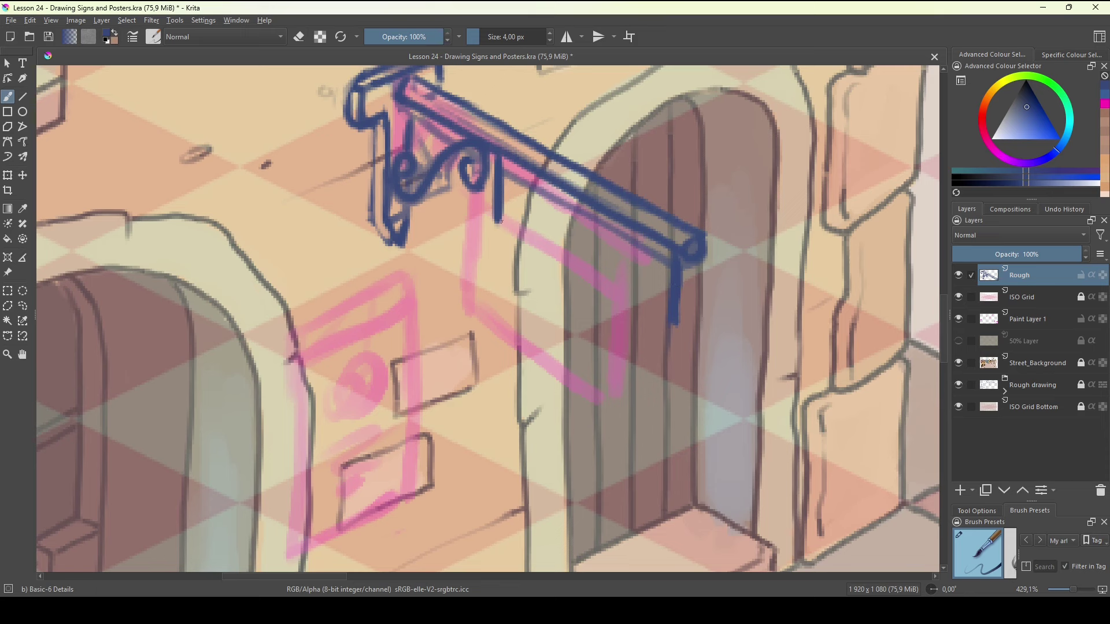
# Step: Draw a rectangular sign board below the two hanging rods, with its long edges following the isometric grid
pyautogui.moveTo(452, 197); pyautogui.dragTo(703, 336)
pyautogui.moveTo(450, 198); pyautogui.dragTo(702, 340)
pyautogui.moveTo(452, 198)
pyautogui.mouseDown()
pyautogui.moveTo(454, 310)
pyautogui.moveTo(445, 245)
pyautogui.mouseUp()
pyautogui.moveTo(685, 279); pyautogui.dragTo(677, 356)
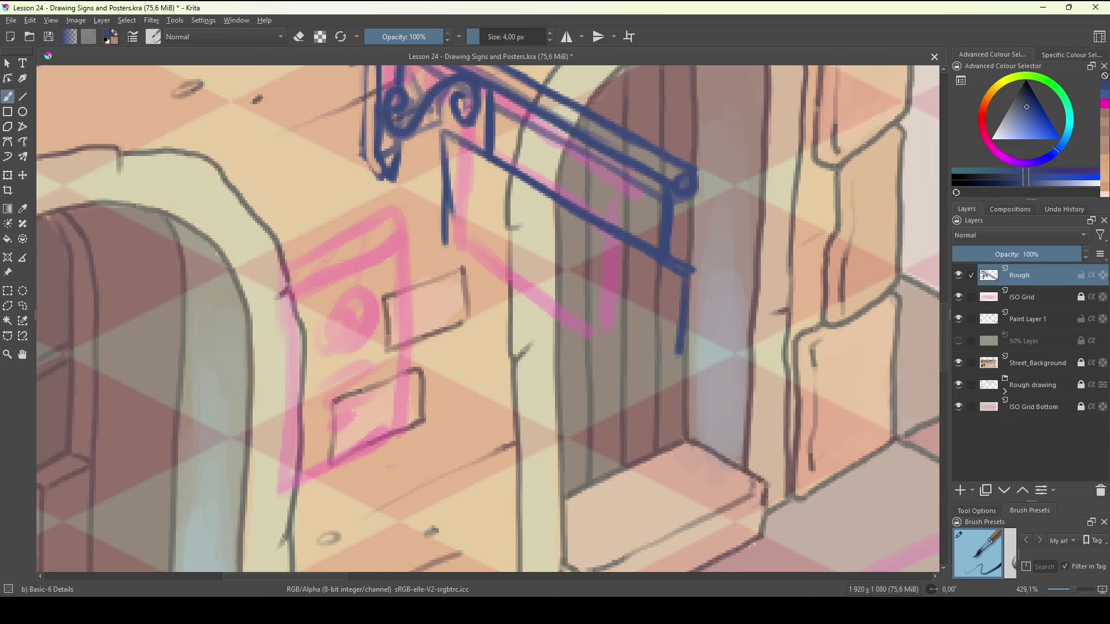
pyautogui.moveTo(444, 243); pyautogui.dragTo(675, 367)
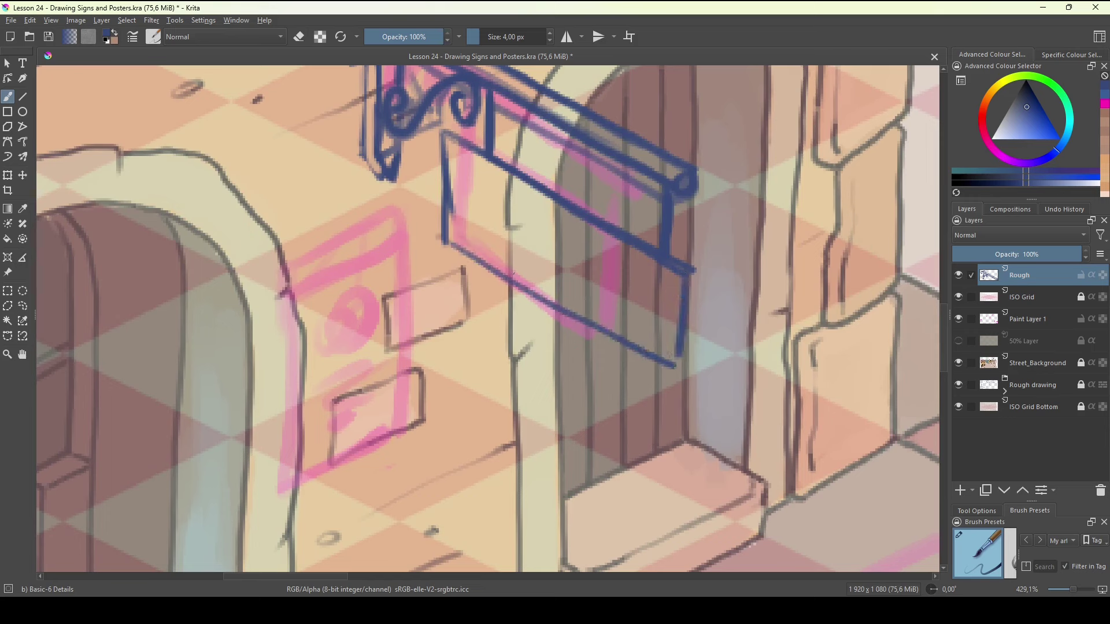
pyautogui.moveTo(445, 181)
pyautogui.mouseDown()
pyautogui.moveTo(529, 292)
pyautogui.moveTo(679, 372)
pyautogui.mouseUp()
pyautogui.moveTo(691, 310)
pyautogui.mouseDown()
pyautogui.moveTo(689, 281)
pyautogui.moveTo(674, 376)
pyautogui.mouseUp()
# Step: Clean up the join between the outer hanging rod and the sign board by erasing and redrawing its lines
pyautogui.press('e')
pyautogui.moveTo(664, 227); pyautogui.dragTo(666, 248)
pyautogui.press('e')
pyautogui.moveTo(594, 409); pyautogui.dragTo(607, 444)
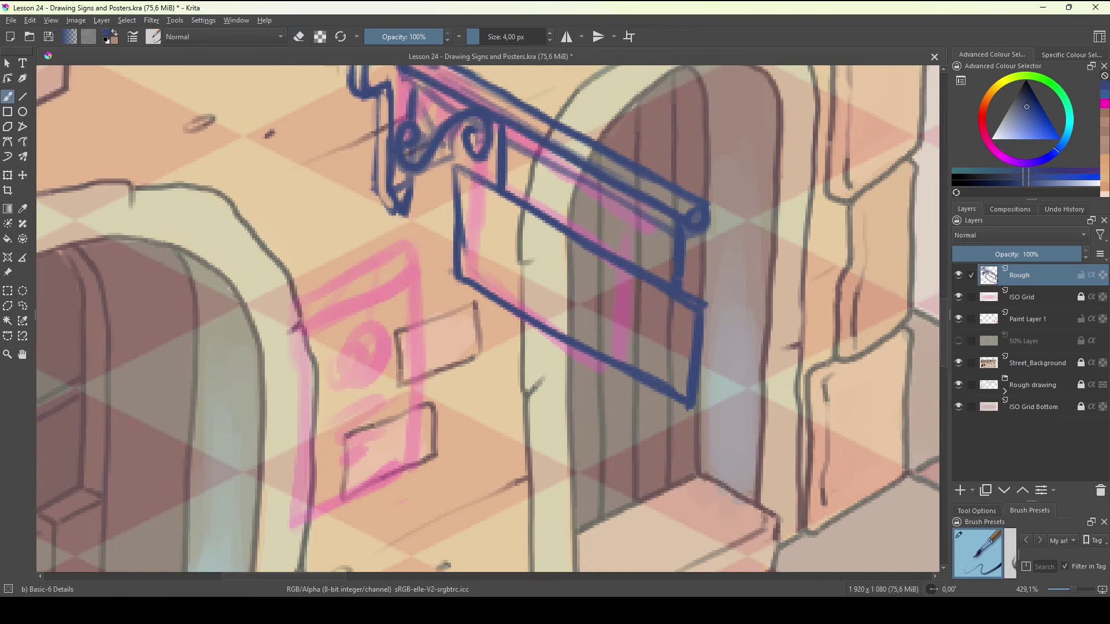
pyautogui.moveTo(675, 269); pyautogui.dragTo(678, 257)
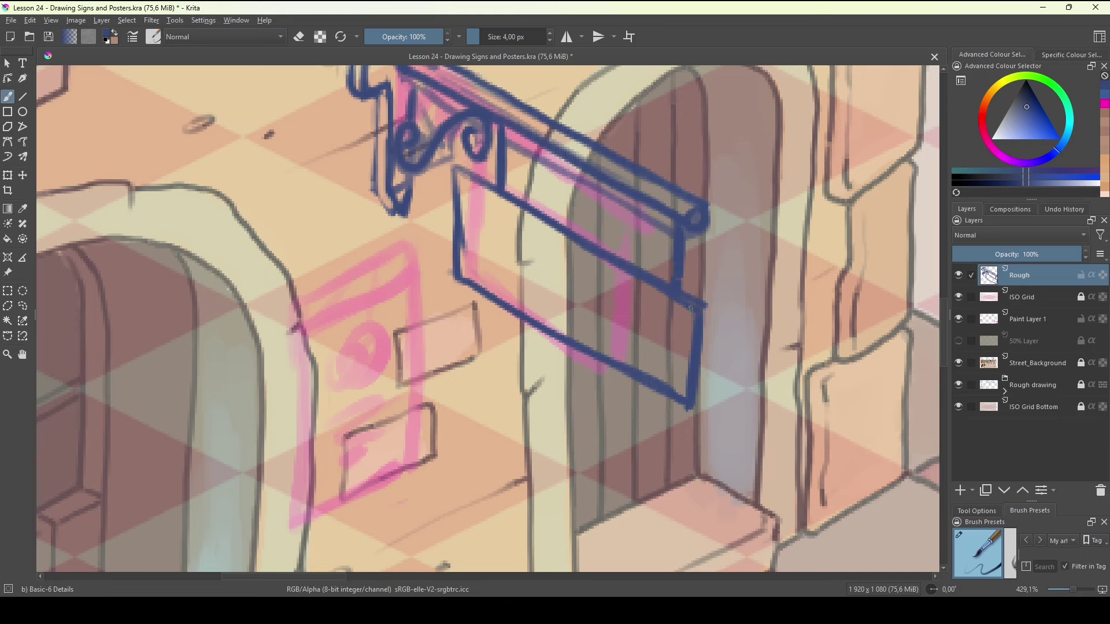
# Step: Draw an orange-red isometric guide square over the sign board, starting at its upper edge and extending below it
pyautogui.scroll(-1, 650, 337)
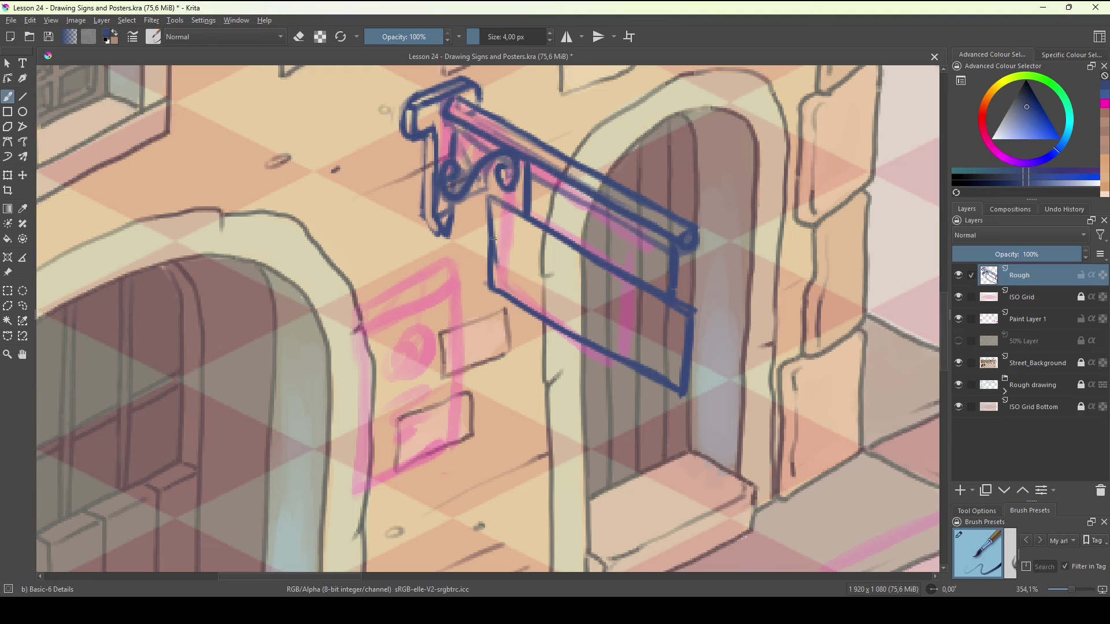
pyautogui.press('x')
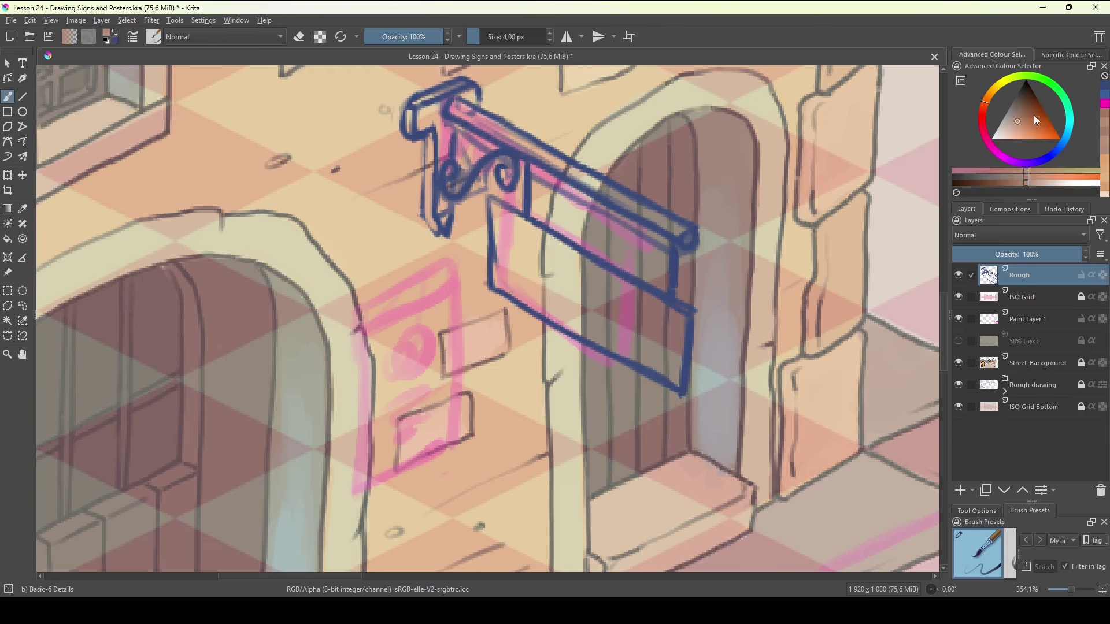
pyautogui.click(1027, 127)
pyautogui.click(986, 108)
pyautogui.moveTo(1039, 130); pyautogui.dragTo(1038, 141)
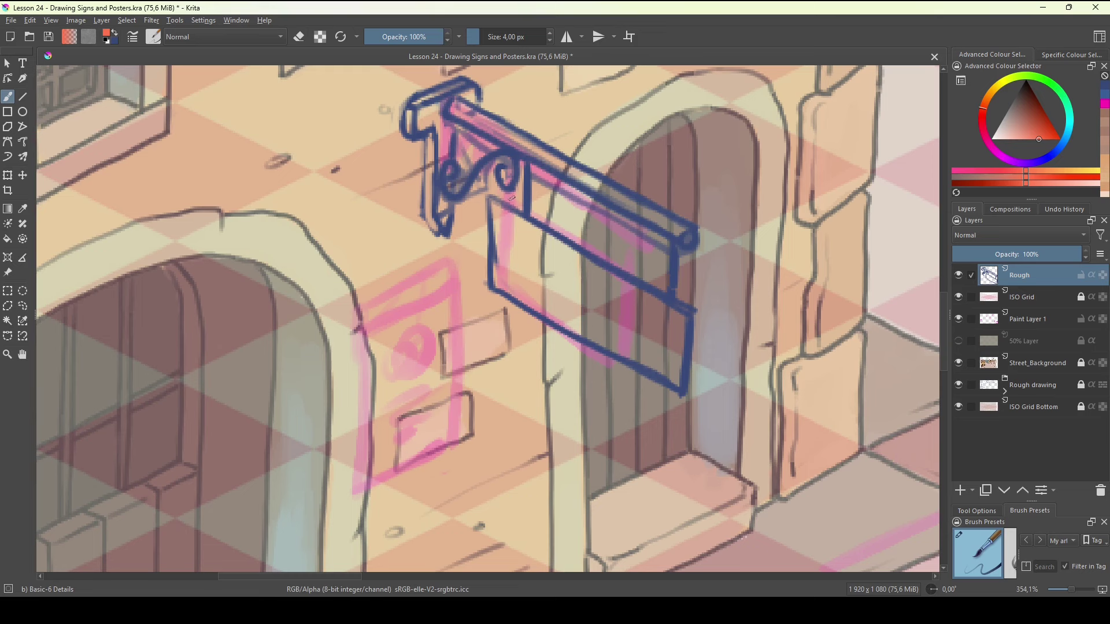
pyautogui.moveTo(490, 197); pyautogui.dragTo(701, 303)
pyautogui.moveTo(490, 197); pyautogui.dragTo(491, 404)
pyautogui.moveTo(694, 312); pyautogui.dragTo(686, 471)
pyautogui.moveTo(493, 405); pyautogui.dragTo(674, 513)
pyautogui.moveTo(692, 399); pyautogui.dragTo(681, 510)
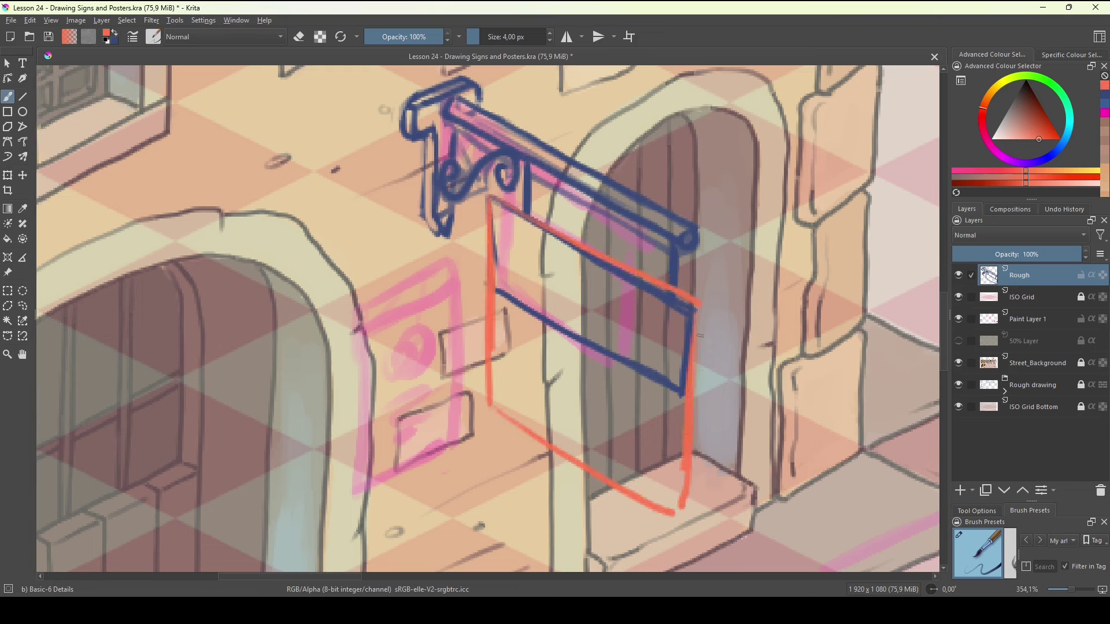
# Step: Draw the diagonals and centre lines of the orange-red guide square and inscribe an isometric circle in it
pyautogui.moveTo(665, 316); pyautogui.dragTo(478, 405)
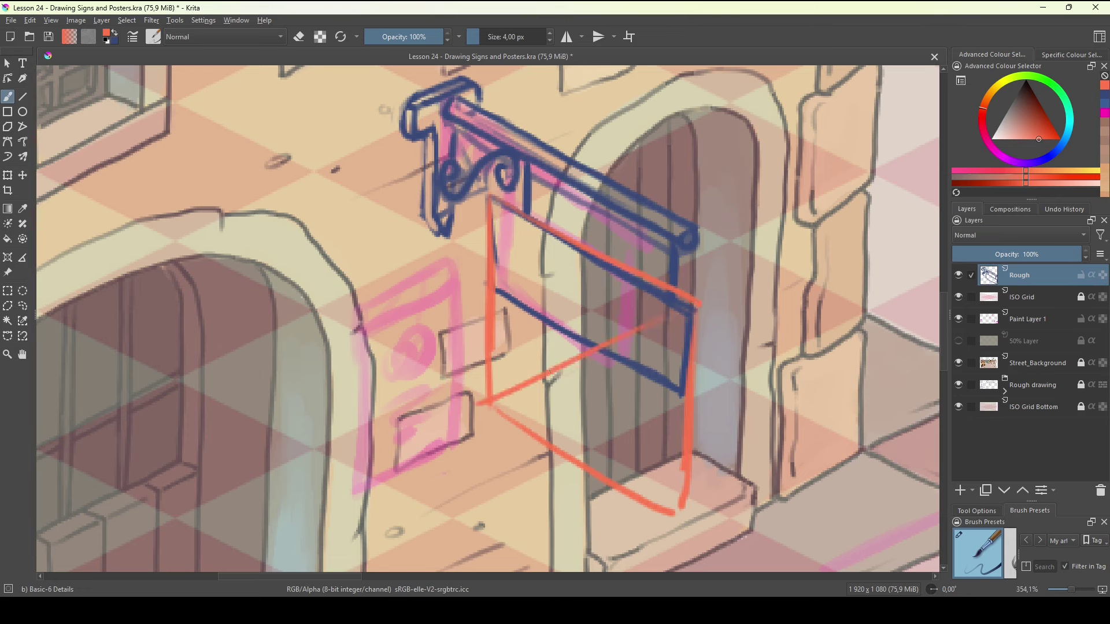
pyautogui.moveTo(502, 216); pyautogui.dragTo(683, 493)
pyautogui.hotkey('ctrl', 'z')
pyautogui.moveTo(507, 237); pyautogui.dragTo(674, 509)
pyautogui.hotkey('ctrl', 'z')
pyautogui.moveTo(509, 241); pyautogui.dragTo(673, 504)
pyautogui.moveTo(576, 257); pyautogui.dragTo(580, 445)
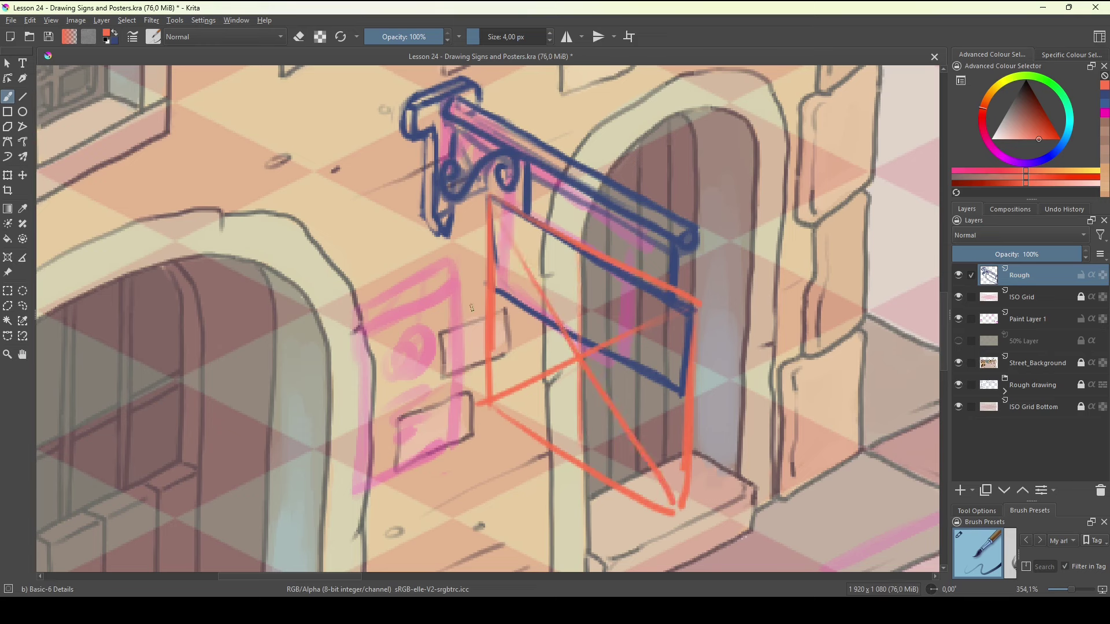
pyautogui.moveTo(509, 319); pyautogui.dragTo(671, 397)
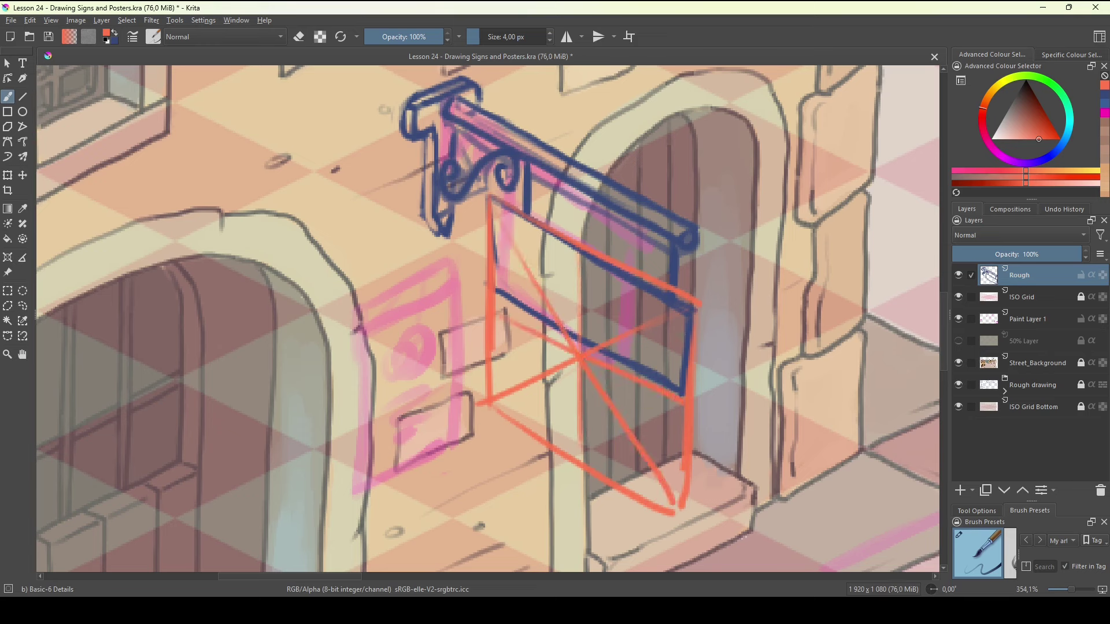
pyautogui.moveTo(497, 289)
pyautogui.mouseDown()
pyautogui.moveTo(494, 354)
pyautogui.moveTo(546, 440)
pyautogui.mouseUp()
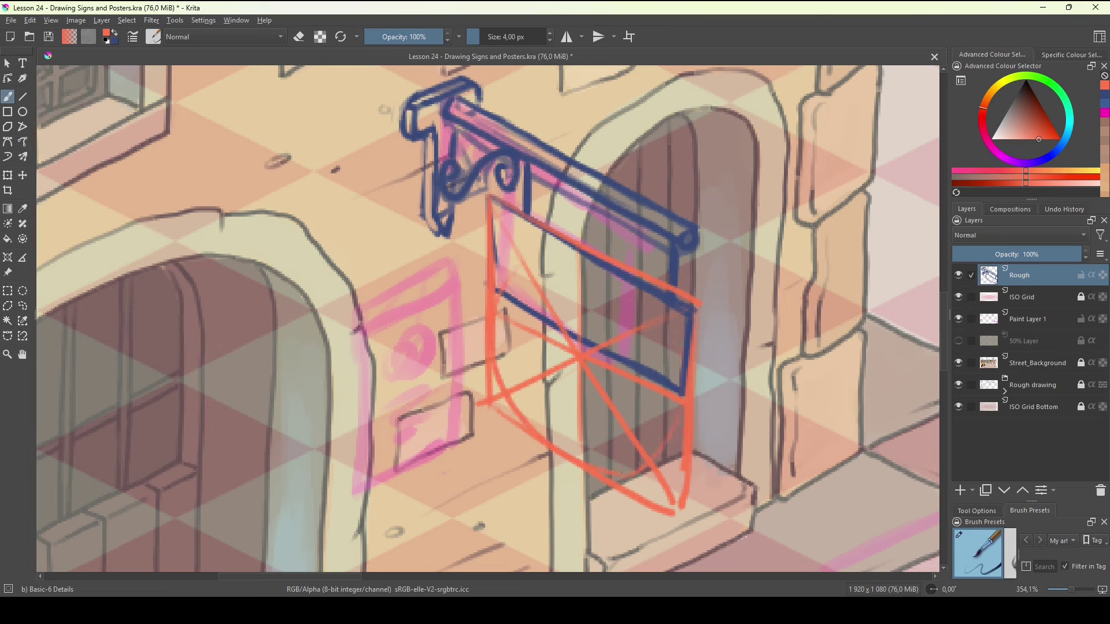
pyautogui.moveTo(500, 279); pyautogui.dragTo(623, 255)
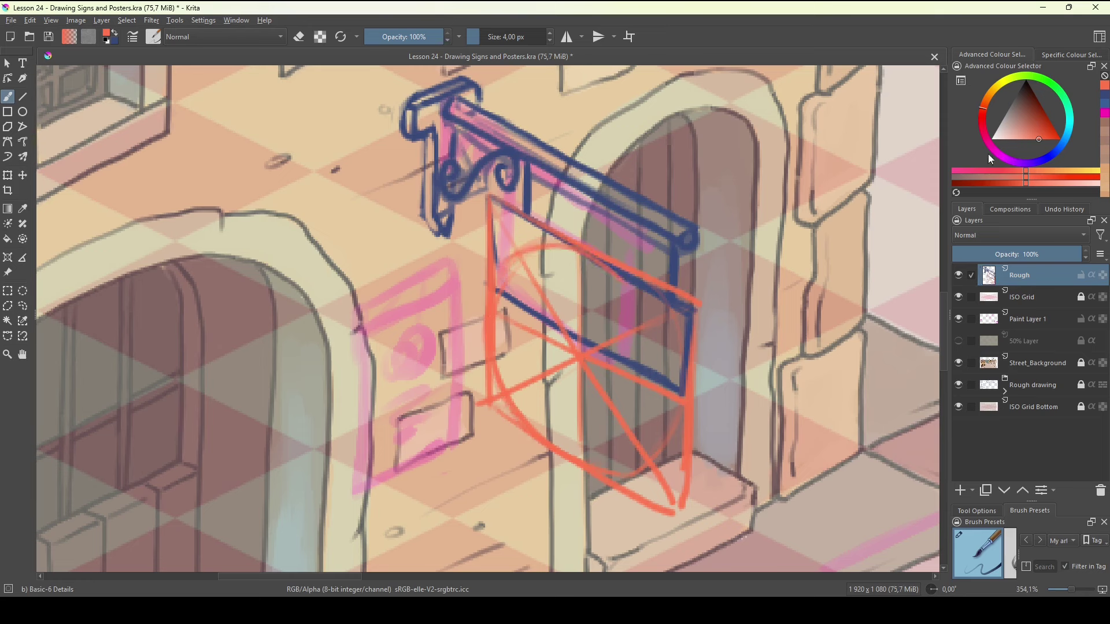
# Step: Mark the corners of a tilted sign in dark blue on the guide circle and draw its upper and short inner edges
pyautogui.press('x')
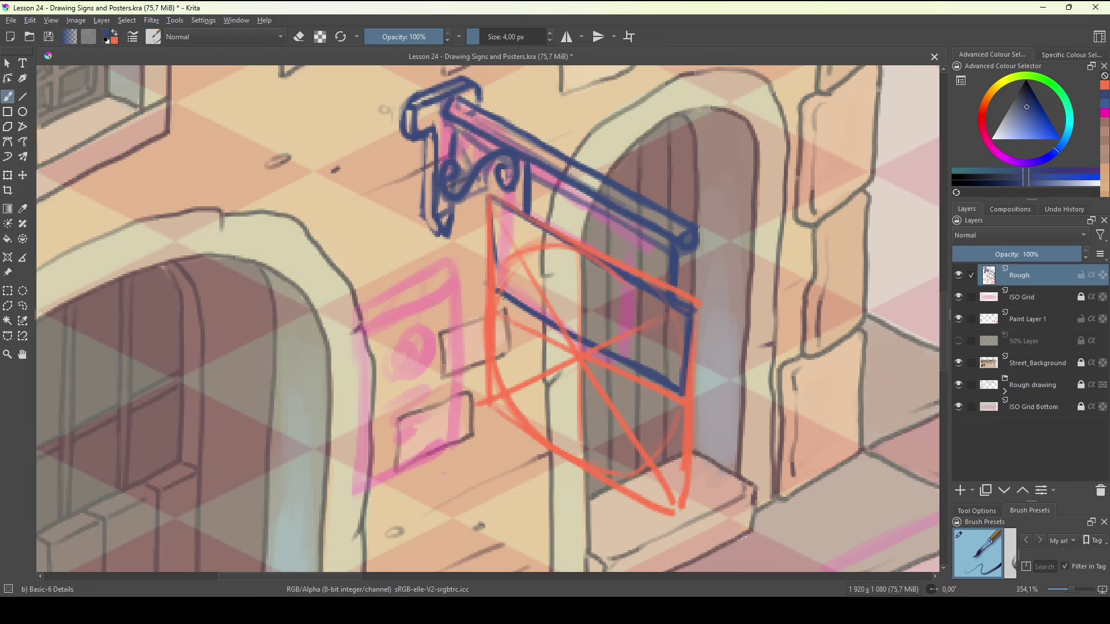
pyautogui.click(516, 253)
pyautogui.moveTo(526, 260); pyautogui.dragTo(628, 303)
pyautogui.hotkey('ctrl', 'z')
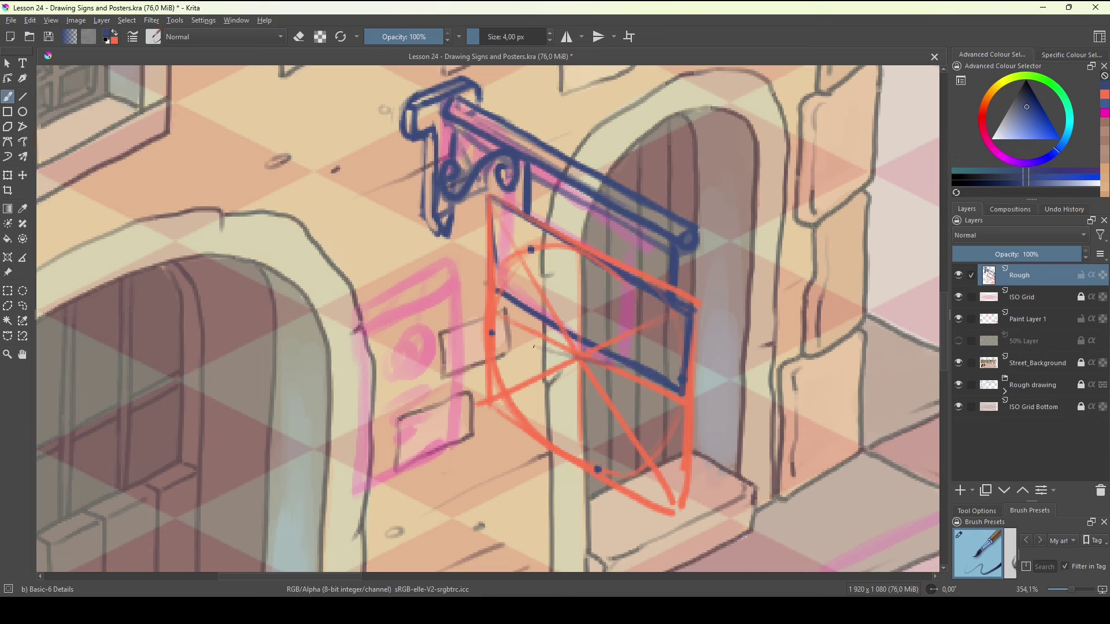
pyautogui.moveTo(532, 253); pyautogui.dragTo(604, 472)
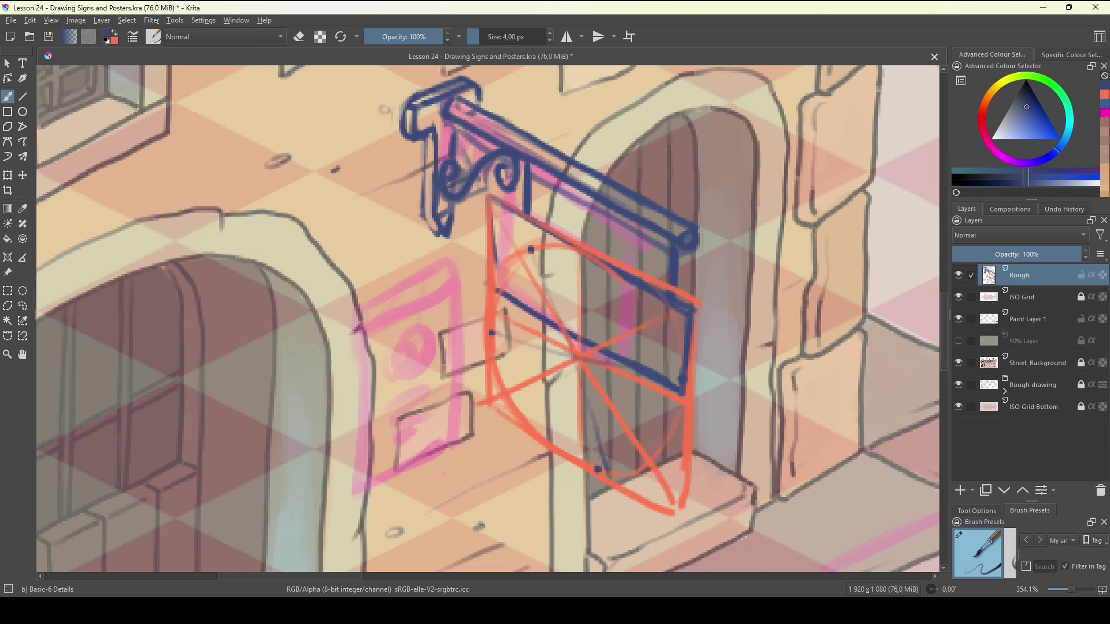
pyautogui.moveTo(531, 250); pyautogui.dragTo(491, 334)
pyautogui.moveTo(531, 250); pyautogui.dragTo(682, 383)
pyautogui.moveTo(531, 249); pyautogui.dragTo(677, 378)
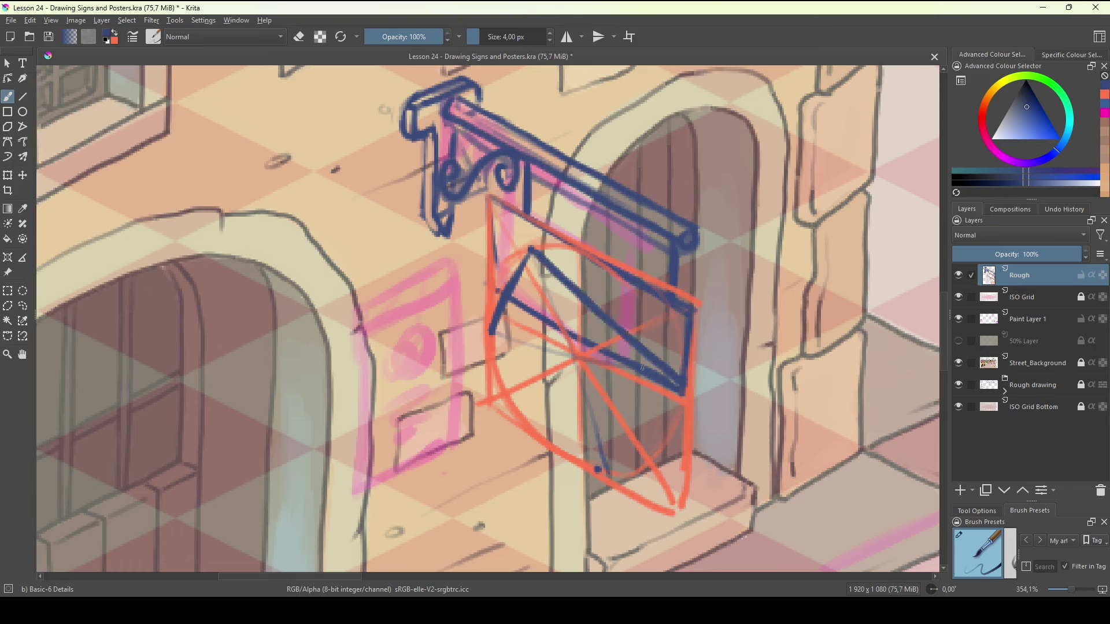
# Step: Draw the tilted sign's long lower edge and short outer edge to close its outline
pyautogui.moveTo(492, 332); pyautogui.dragTo(609, 476)
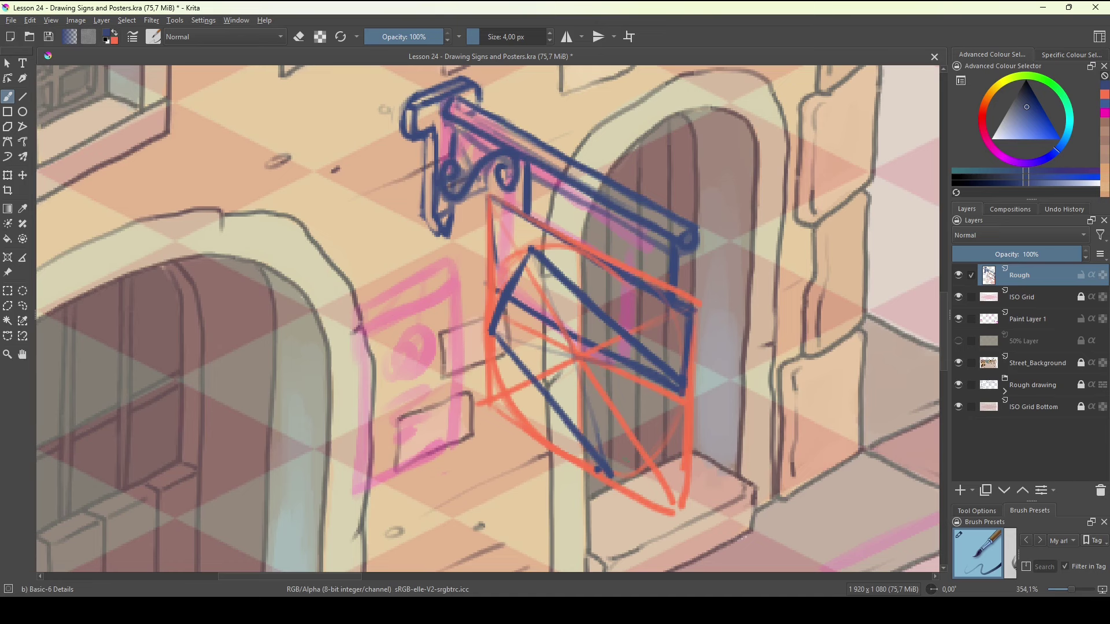
pyautogui.hotkey('ctrl', 'z')
pyautogui.moveTo(492, 334); pyautogui.dragTo(602, 473)
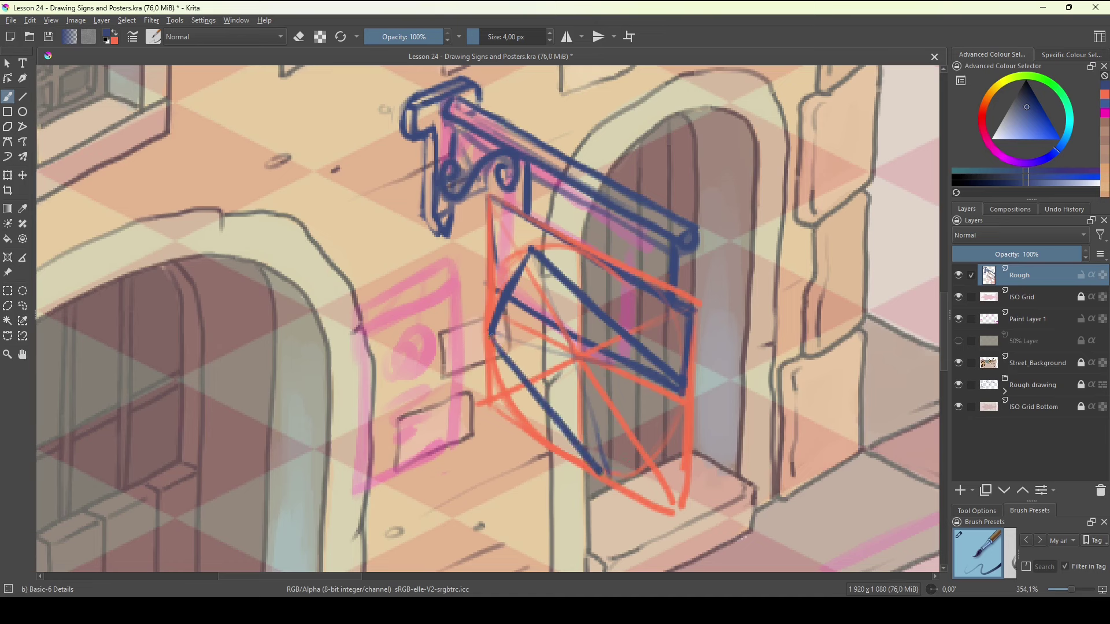
pyautogui.moveTo(510, 298)
pyautogui.mouseDown()
pyautogui.moveTo(486, 338)
pyautogui.moveTo(583, 443)
pyautogui.mouseUp()
pyautogui.moveTo(507, 353); pyautogui.dragTo(603, 471)
pyautogui.moveTo(684, 393); pyautogui.dragTo(606, 477)
# Step: Erase the uneven parts of the tilted sign's long edges and redraw them as straighter, thicker lines
pyautogui.press('e')
pyautogui.moveTo(518, 386); pyautogui.dragTo(596, 471)
pyautogui.moveTo(511, 371); pyautogui.dragTo(598, 474)
pyautogui.moveTo(535, 400); pyautogui.dragTo(567, 435)
pyautogui.press('e')
pyautogui.moveTo(487, 338); pyautogui.dragTo(602, 467)
pyautogui.moveTo(534, 254); pyautogui.dragTo(646, 368)
pyautogui.press('e')
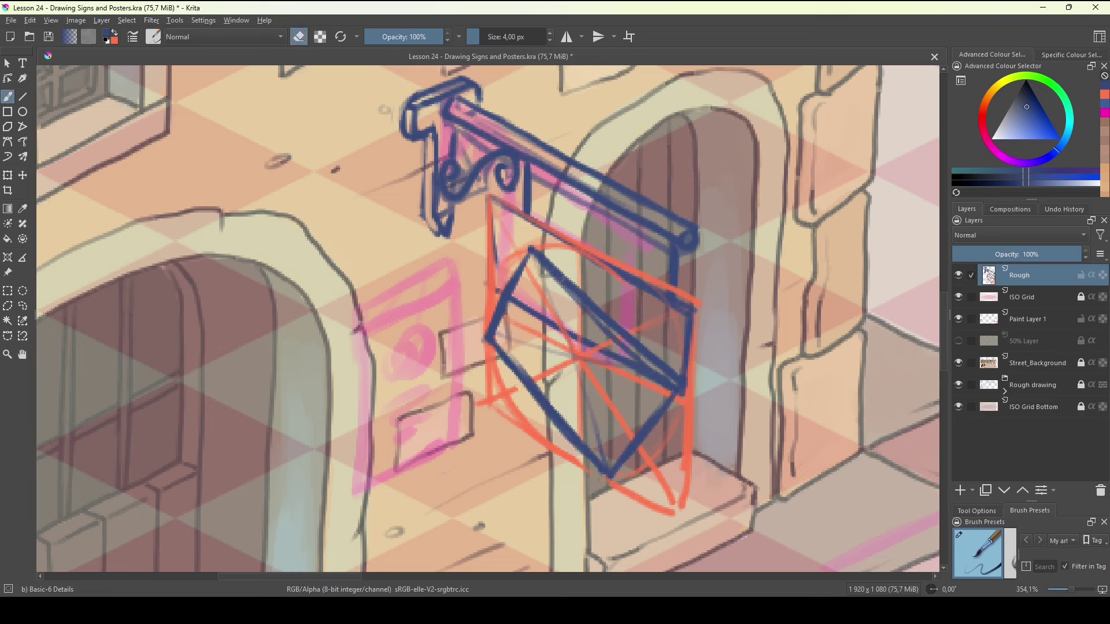
pyautogui.moveTo(547, 259); pyautogui.dragTo(672, 379)
pyautogui.press('e')
pyautogui.moveTo(546, 263); pyautogui.dragTo(662, 381)
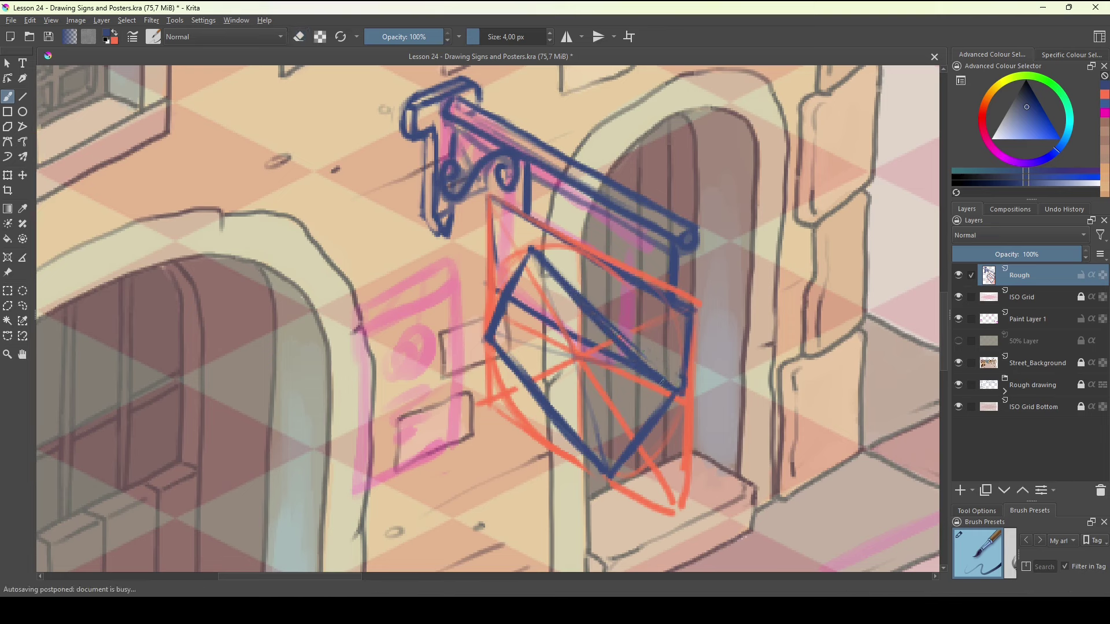
pyautogui.moveTo(515, 372); pyautogui.dragTo(532, 397)
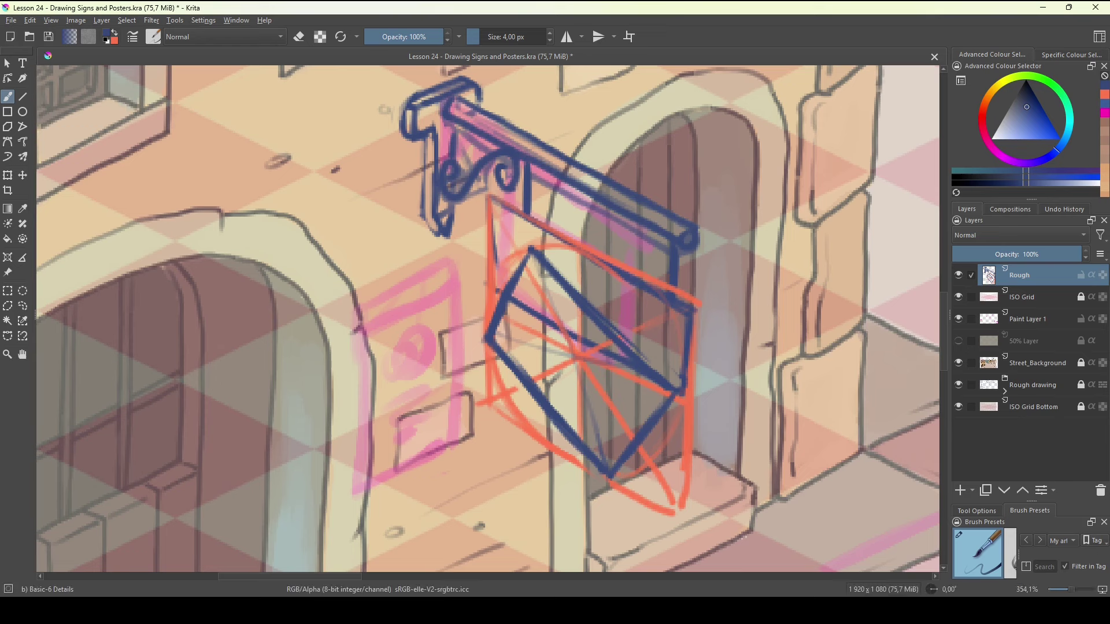
# Step: Lasso the tilted sign, move it up so its upper corner meets the inner hanging rod, and deselect it
pyautogui.press('l')
pyautogui.moveTo(683, 386)
pyautogui.mouseDown()
pyautogui.moveTo(619, 477)
pyautogui.moveTo(595, 462)
pyautogui.moveTo(483, 347)
pyautogui.moveTo(520, 245)
pyautogui.moveTo(620, 313)
pyautogui.moveTo(682, 382)
pyautogui.moveTo(607, 484)
pyautogui.mouseUp()
pyautogui.press('t')
pyautogui.moveTo(636, 421)
pyautogui.mouseDown()
pyautogui.moveTo(642, 398)
pyautogui.moveTo(588, 355)
pyautogui.mouseUp()
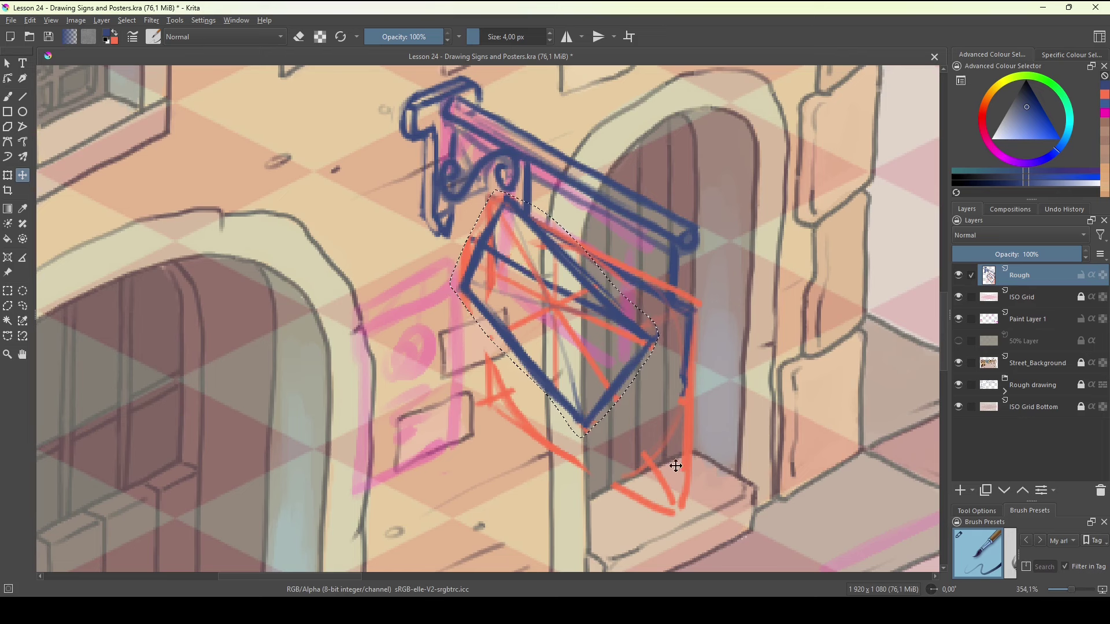
pyautogui.hotkey('ctrl', 'shift', 'a')
# Step: Lower the Rough layer's opacity to 46% and add a new paint layer above it
pyautogui.moveTo(1017, 255)
pyautogui.mouseDown()
pyautogui.moveTo(1001, 255)
pyautogui.moveTo(1013, 255)
pyautogui.mouseUp()
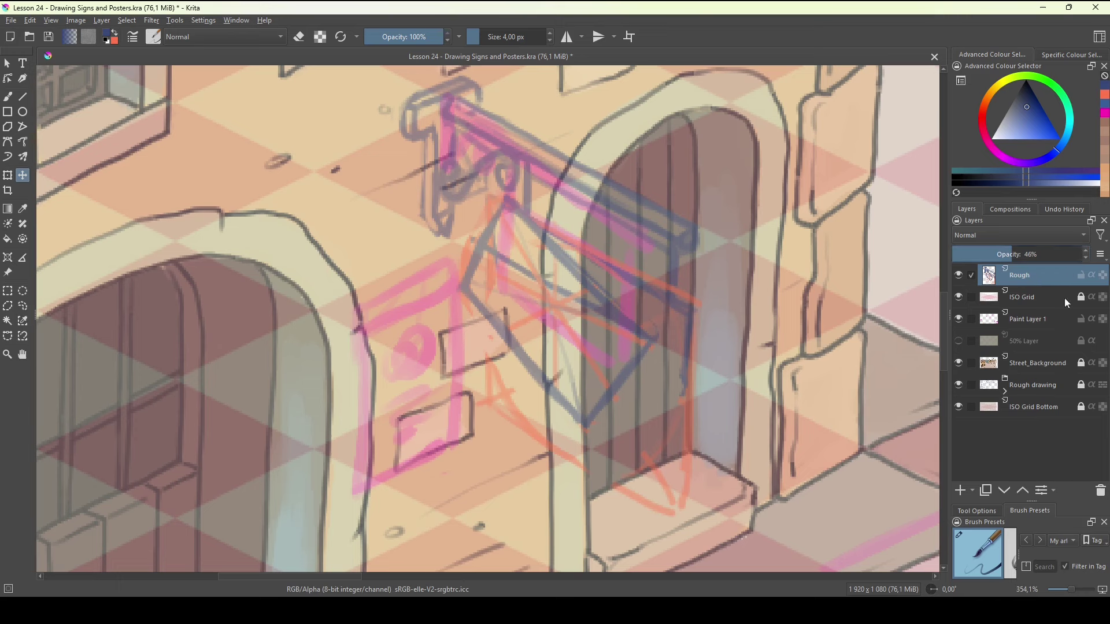
pyautogui.click(973, 496)
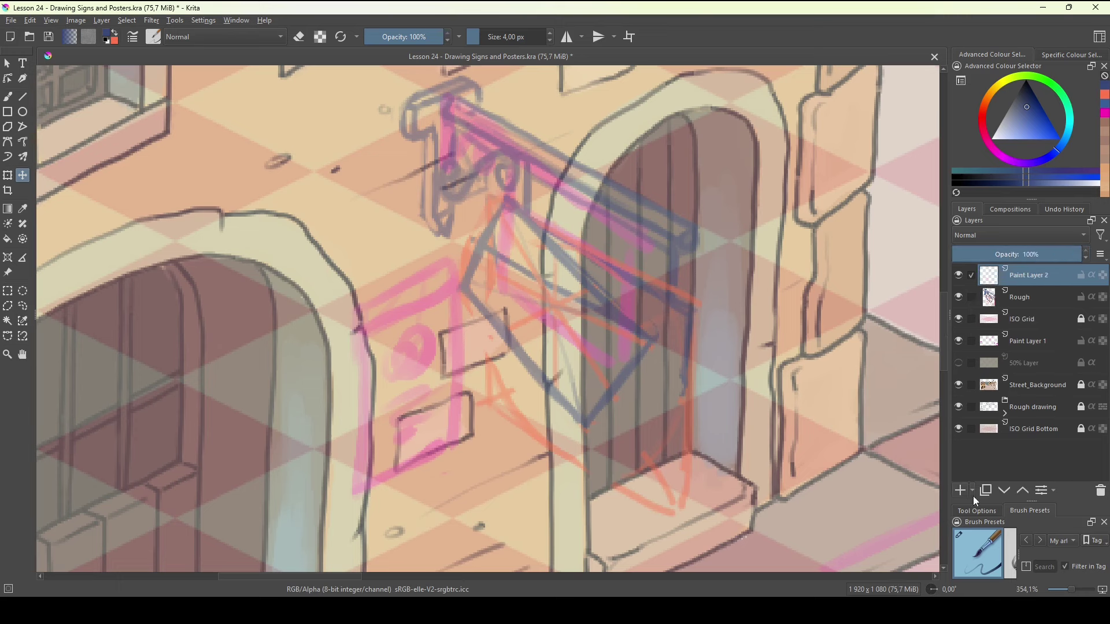
# Step: Pick black and ink the long edges and pointed outer tip of the hanging rod on Paint Layer 2
pyautogui.moveTo(1028, 109); pyautogui.dragTo(1025, 79)
pyautogui.moveTo(594, 181); pyautogui.dragTo(675, 283)
pyautogui.moveTo(675, 282); pyautogui.dragTo(674, 248)
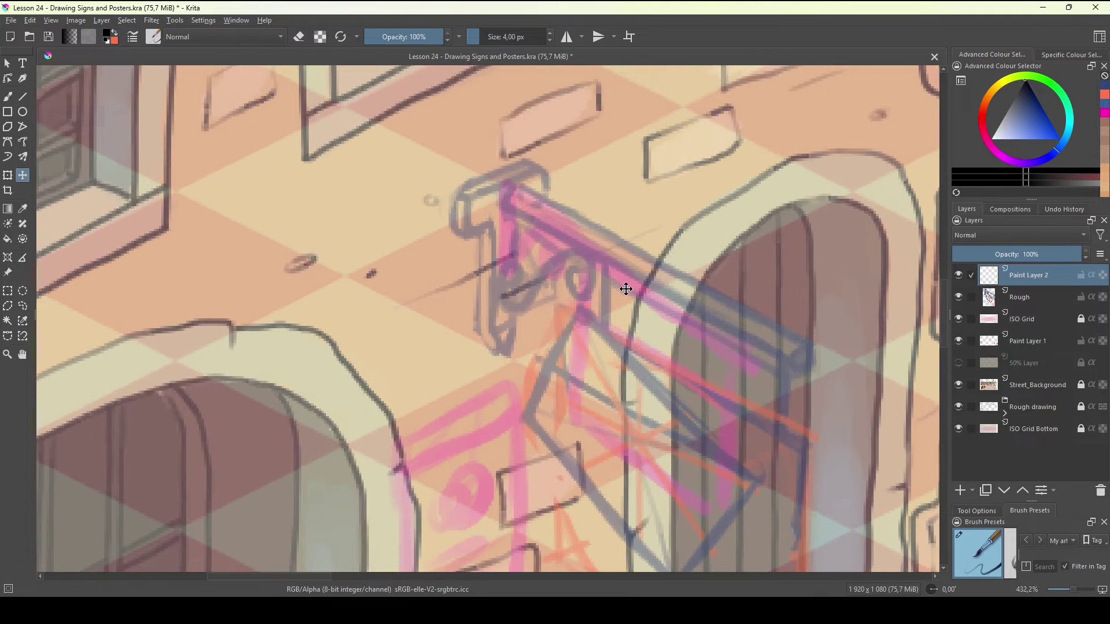
pyautogui.press('b')
pyautogui.moveTo(460, 226)
pyautogui.mouseDown()
pyautogui.moveTo(521, 166)
pyautogui.moveTo(547, 190)
pyautogui.mouseUp()
pyautogui.hotkey('ctrl', 'z')
pyautogui.moveTo(638, 240); pyautogui.dragTo(590, 211)
pyautogui.moveTo(763, 319); pyautogui.dragTo(467, 161)
pyautogui.moveTo(746, 339)
pyautogui.mouseDown()
pyautogui.moveTo(466, 182)
pyautogui.moveTo(679, 282)
pyautogui.moveTo(693, 275)
pyautogui.moveTo(663, 307)
pyautogui.moveTo(688, 265)
pyautogui.moveTo(708, 308)
pyautogui.moveTo(758, 298)
pyautogui.mouseUp()
# Step: Ink the rod's wall mount, its downward support and the curled scroll ornament beneath the rod
pyautogui.press('e')
pyautogui.press('e')
pyautogui.moveTo(409, 153); pyautogui.dragTo(435, 275)
pyautogui.moveTo(459, 142); pyautogui.dragTo(445, 186)
pyautogui.moveTo(439, 234); pyautogui.dragTo(470, 283)
pyautogui.moveTo(534, 236)
pyautogui.mouseDown()
pyautogui.moveTo(527, 257)
pyautogui.moveTo(552, 255)
pyautogui.mouseUp()
pyautogui.moveTo(485, 248)
pyautogui.mouseDown()
pyautogui.moveTo(462, 268)
pyautogui.moveTo(543, 226)
pyautogui.mouseUp()
# Step: Ink the inner and outer chains hanging from the rod and the small ring on the board's upper edge
pyautogui.moveTo(515, 153); pyautogui.dragTo(520, 201)
pyautogui.moveTo(625, 213)
pyautogui.mouseDown()
pyautogui.moveTo(641, 218)
pyautogui.moveTo(624, 272)
pyautogui.mouseUp()
pyautogui.moveTo(621, 328); pyautogui.dragTo(630, 338)
# Step: Ink the four sides of the tilted sign board in black along the rough outline
pyautogui.moveTo(464, 178); pyautogui.dragTo(638, 351)
pyautogui.moveTo(463, 179); pyautogui.dragTo(407, 283)
pyautogui.moveTo(407, 284); pyautogui.dragTo(561, 455)
pyautogui.moveTo(638, 352)
pyautogui.mouseDown()
pyautogui.moveTo(561, 454)
pyautogui.moveTo(494, 394)
pyautogui.moveTo(517, 386)
pyautogui.mouseUp()
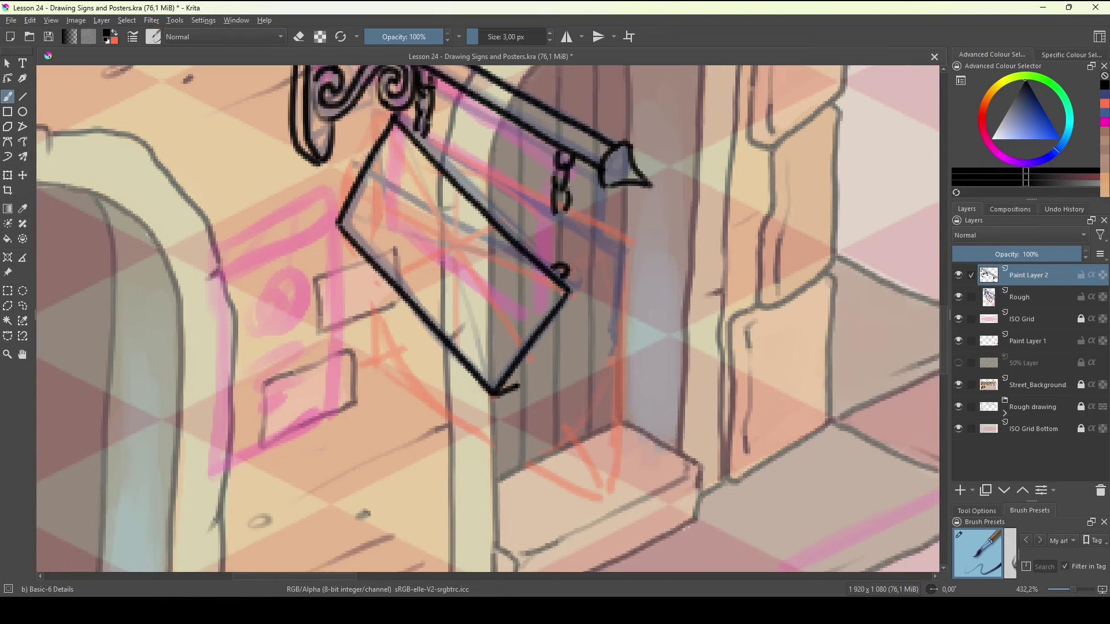
# Step: Give the tilted board thickness with short corner ticks and parallel lines along its upper and outer edges
pyautogui.moveTo(569, 290); pyautogui.dragTo(585, 286)
pyautogui.moveTo(393, 117); pyautogui.dragTo(408, 114)
pyautogui.hotkey('ctrl', 'z')
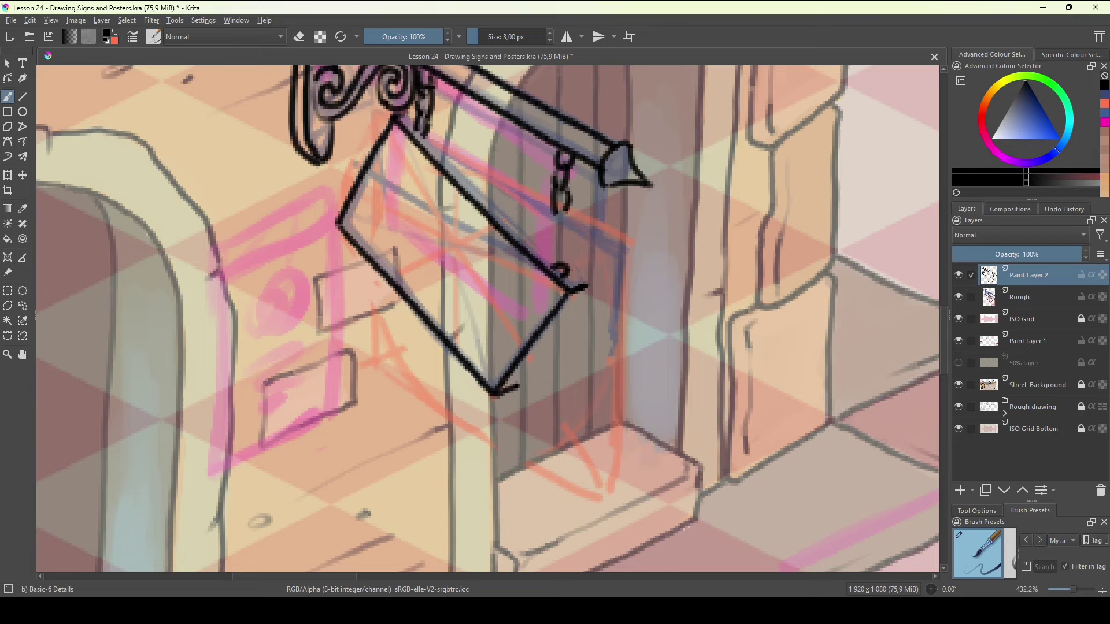
pyautogui.moveTo(427, 133); pyautogui.dragTo(559, 264)
pyautogui.moveTo(585, 289); pyautogui.dragTo(509, 390)
# Step: Ink wood cracks near the board's lower and upper corners, breaking the outline at the upper one
pyautogui.moveTo(518, 359); pyautogui.dragTo(465, 303)
pyautogui.press('e')
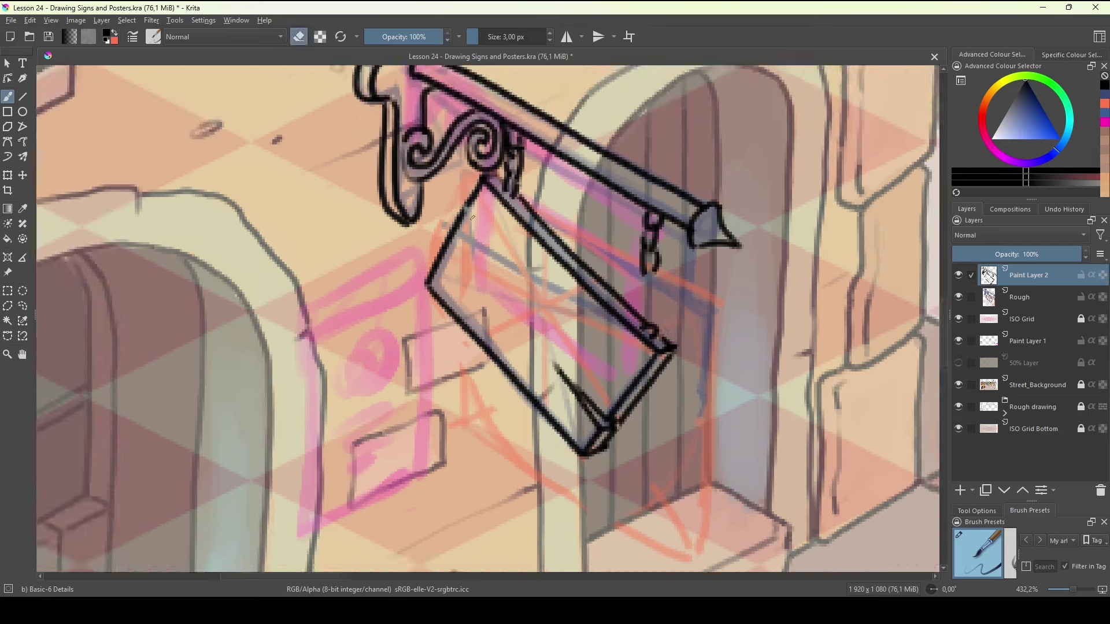
pyautogui.press('e')
pyautogui.scroll(-1, 601, 245)
pyautogui.moveTo(601, 245); pyautogui.dragTo(581, 165)
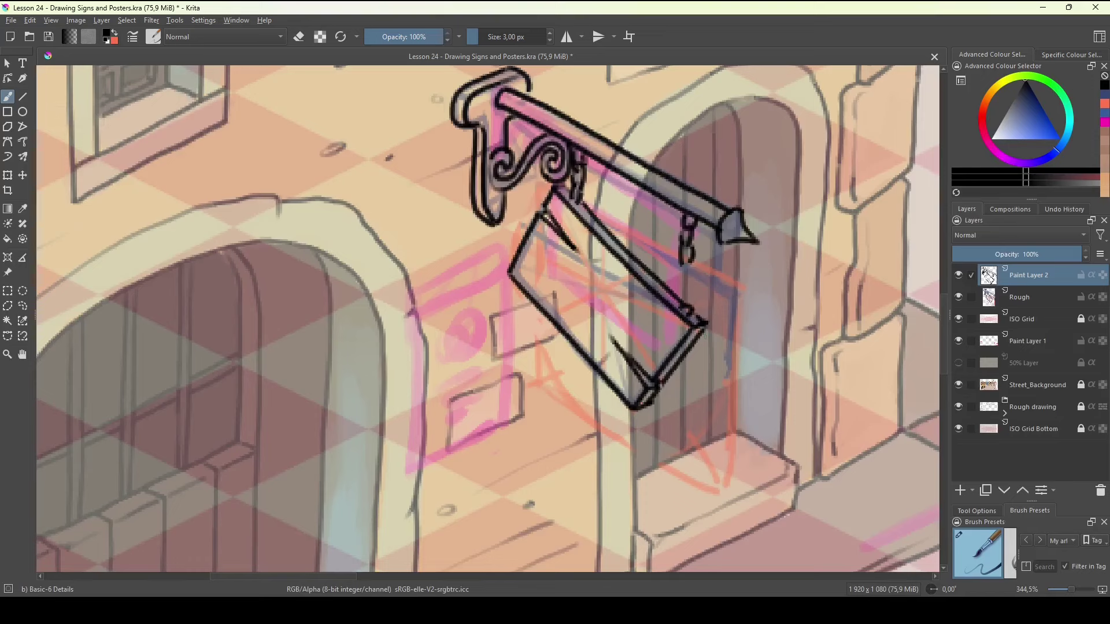
# Step: Hide the Rough, ISO Grid and Paint Layer 1 layers, and toggle Paint Layer 2 to check the inked sign against the street
pyautogui.moveTo(741, 409); pyautogui.dragTo(678, 316)
pyautogui.click(959, 296)
pyautogui.click(958, 318)
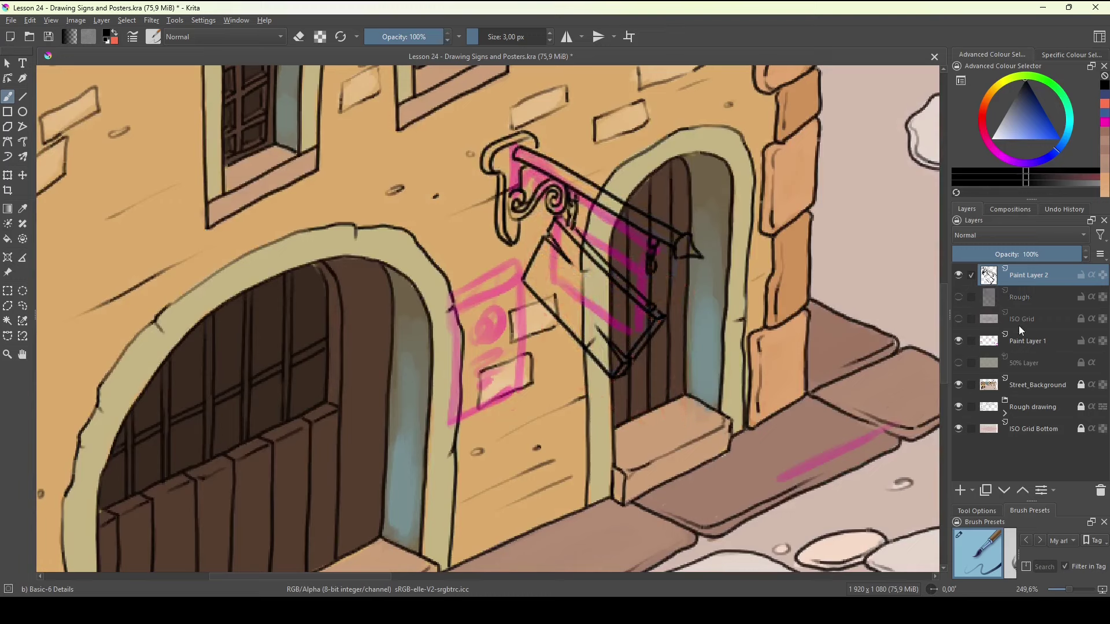
pyautogui.click(959, 273)
pyautogui.click(959, 273)
pyautogui.click(959, 273)
pyautogui.click(959, 274)
pyautogui.click(961, 276)
pyautogui.click(959, 341)
pyautogui.click(959, 274)
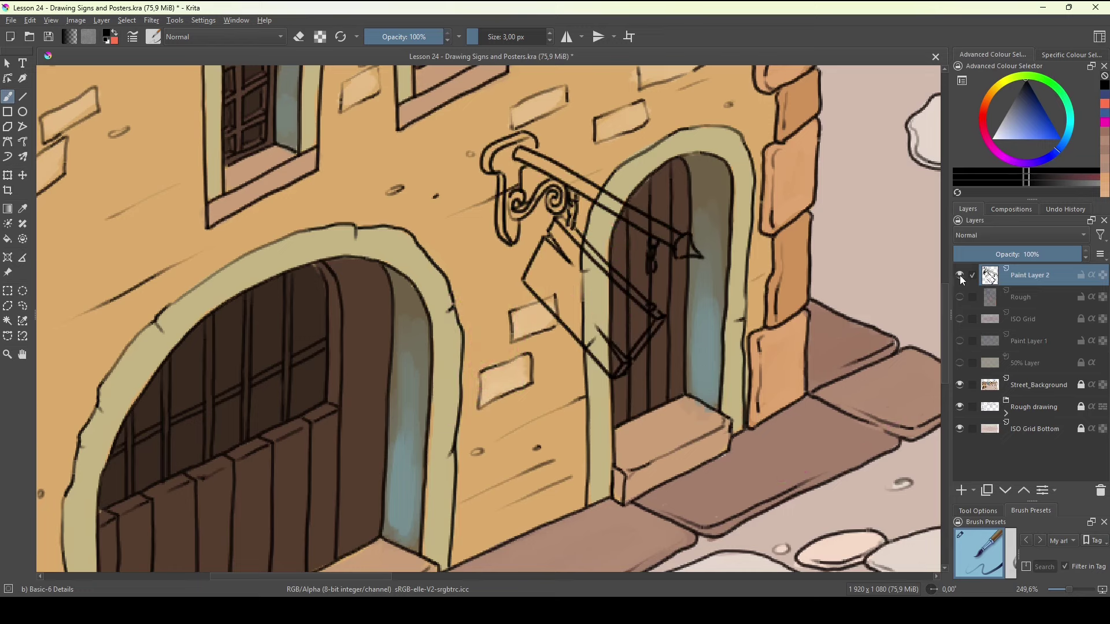
# Step: Show the 50% Layer and raise its opacity to 100% to cover the street background
pyautogui.moveTo(756, 376); pyautogui.dragTo(727, 415)
pyautogui.scroll(1, 664, 314)
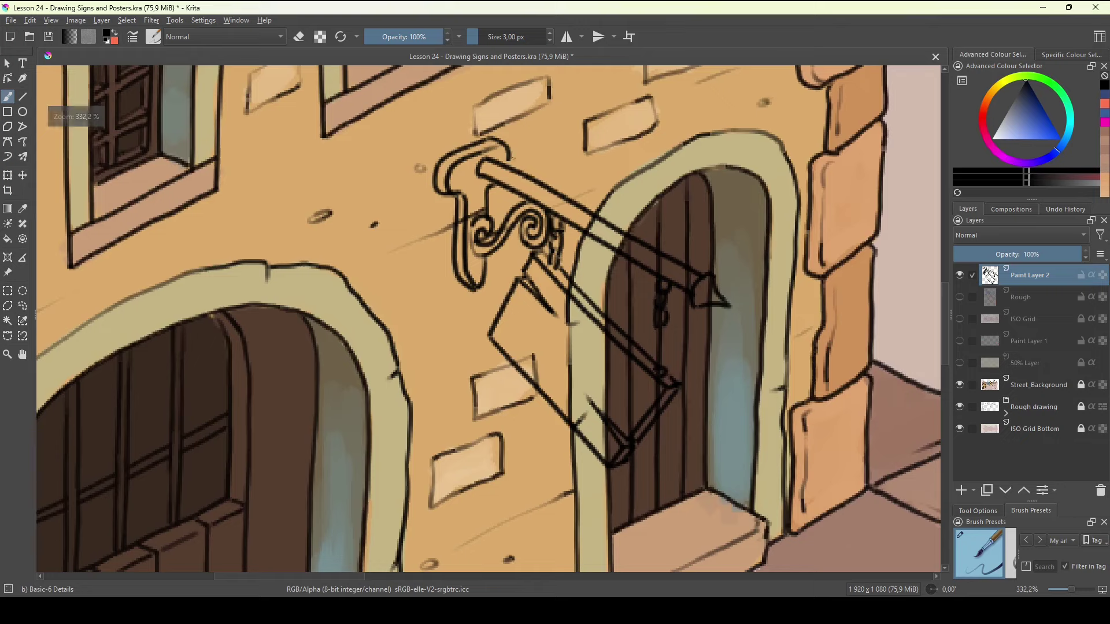
pyautogui.click(960, 362)
pyautogui.click(1027, 363)
pyautogui.moveTo(1000, 254); pyautogui.dragTo(1079, 254)
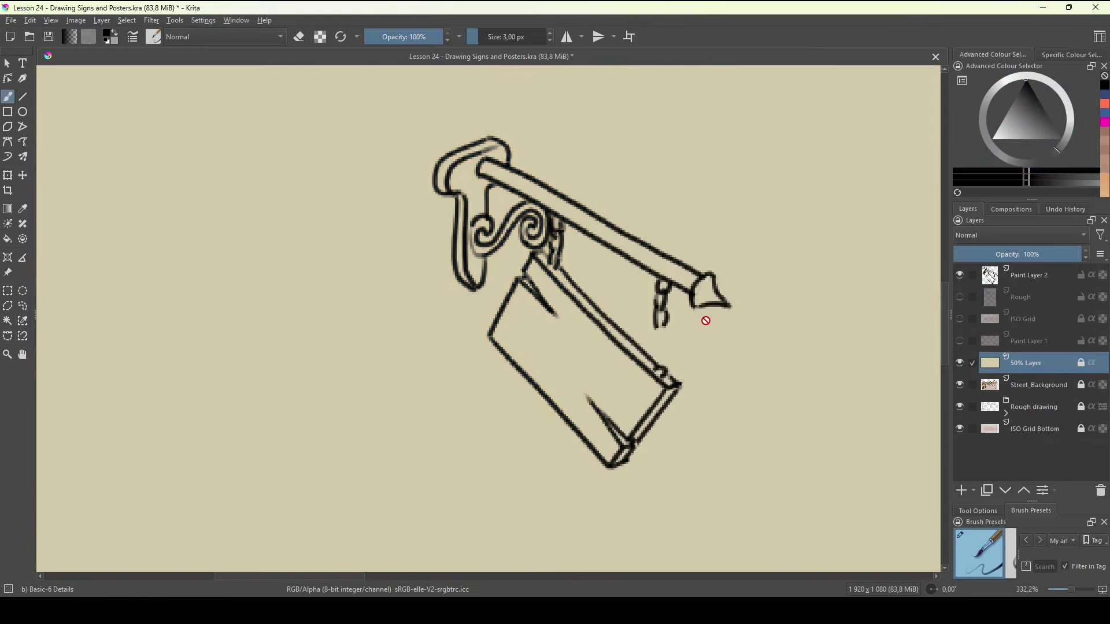
# Step: On Paint Layer 2, use Contiguous Selection on the empty area around the inked sign to isolate its silhouette
pyautogui.click(1024, 279)
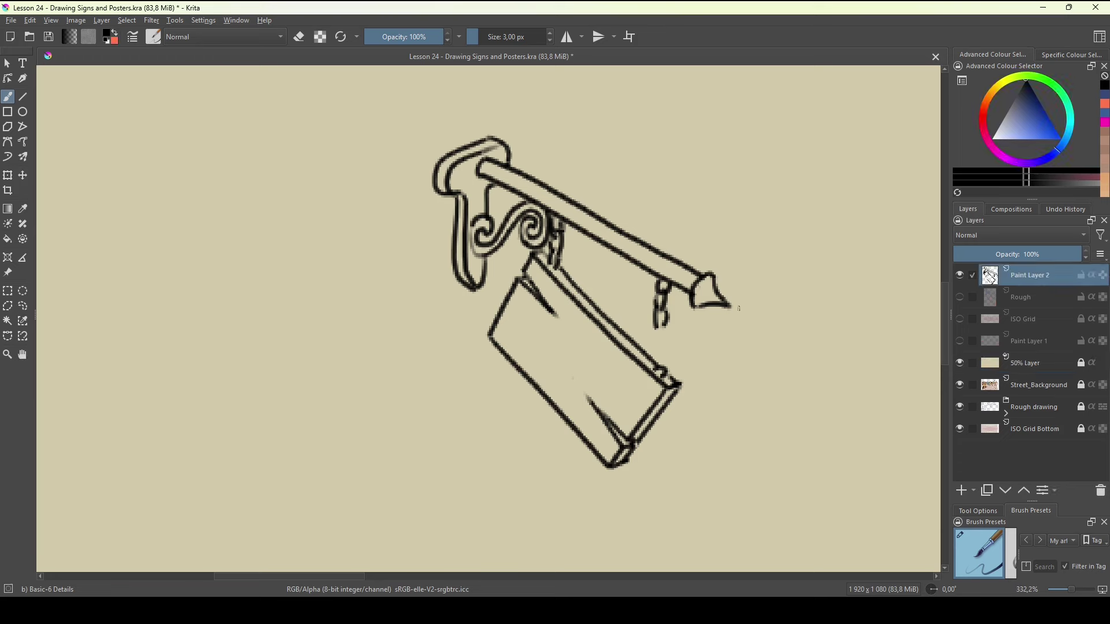
pyautogui.click(8, 320)
pyautogui.click(744, 383)
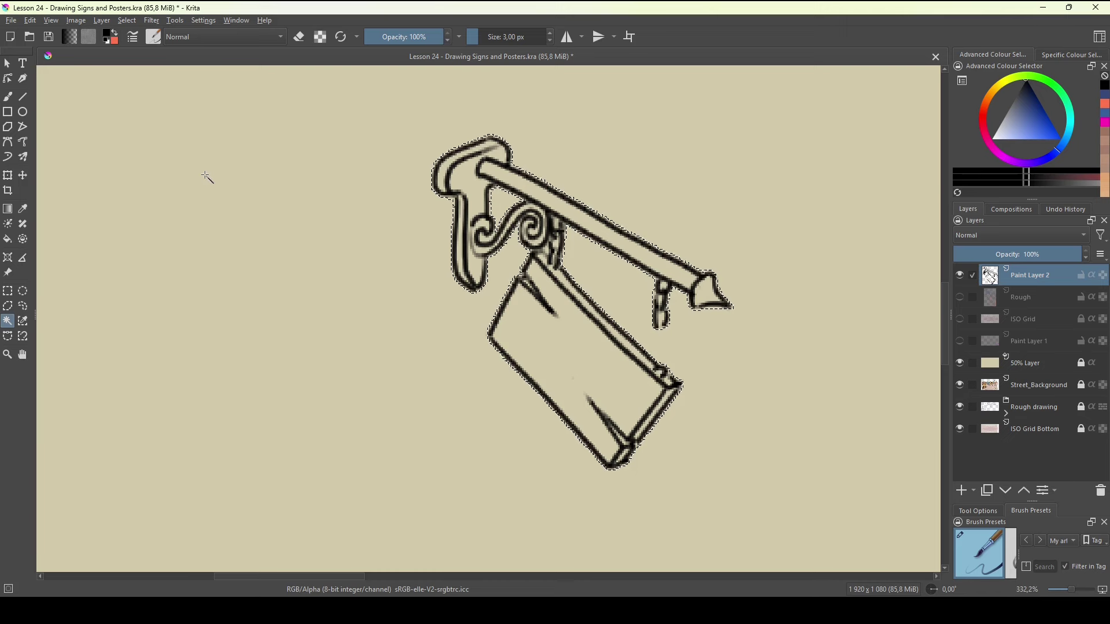
# Step: Add a brown #794e25 fill layer to the selected sign silhouette, place it below Paint Layer 2, and deselect
pyautogui.click(974, 491)
pyautogui.click(991, 397)
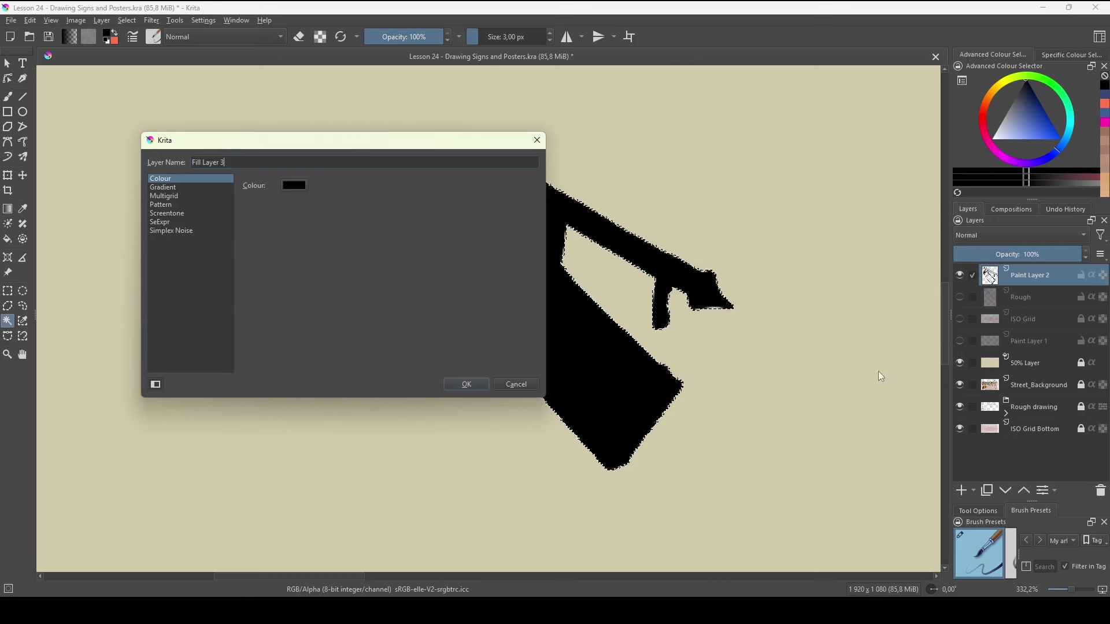
pyautogui.click(295, 185)
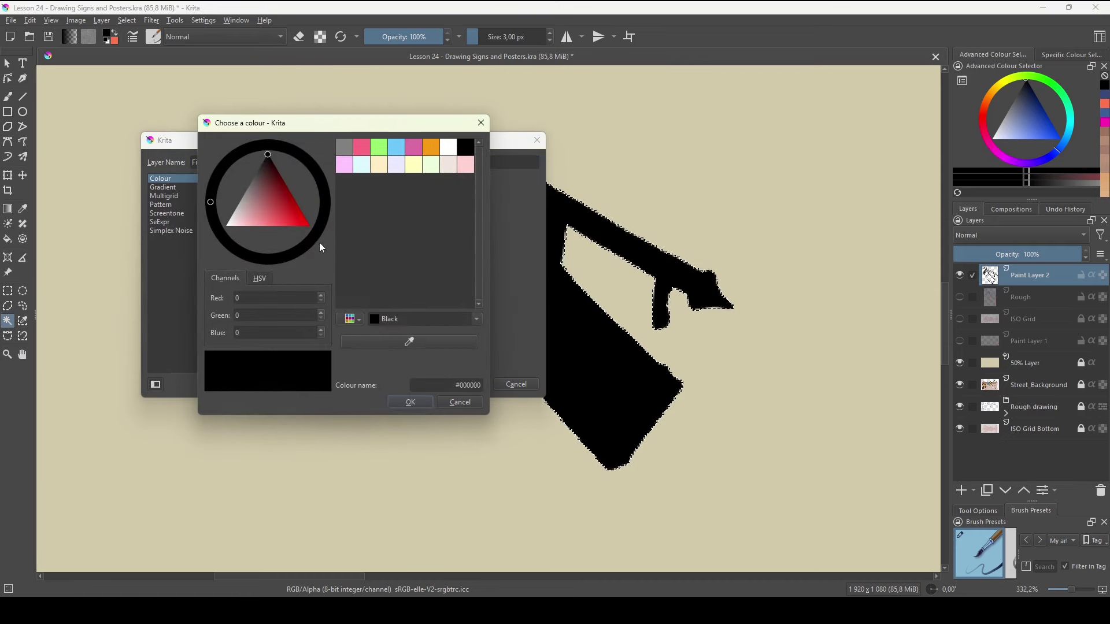
pyautogui.click(274, 200)
pyautogui.click(224, 239)
pyautogui.click(213, 184)
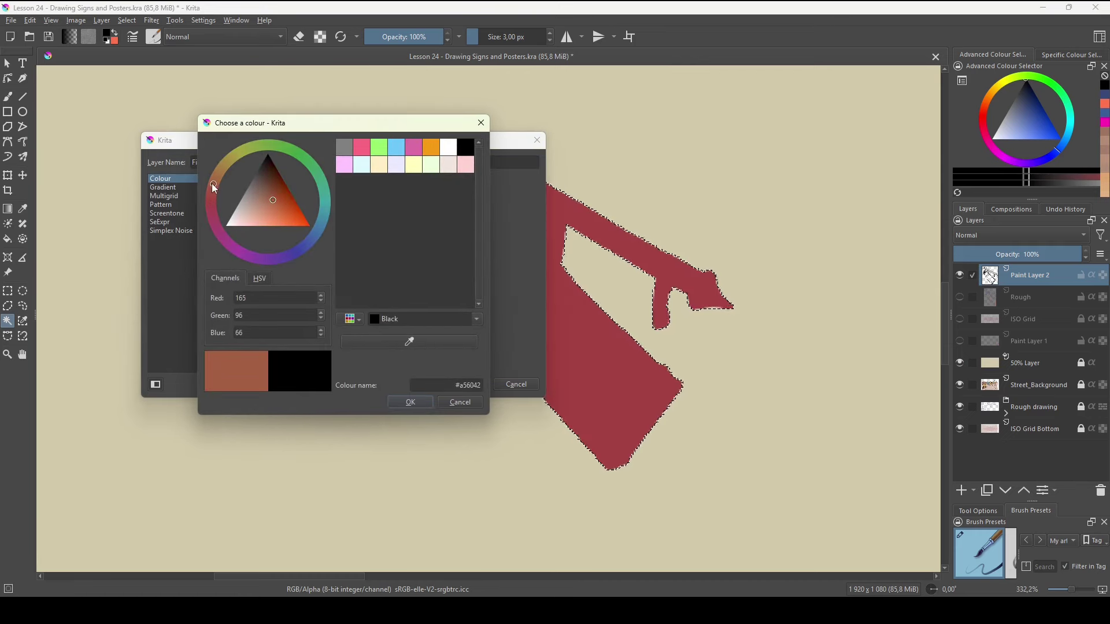
pyautogui.click(266, 188)
pyautogui.click(217, 174)
pyautogui.moveTo(268, 186); pyautogui.dragTo(275, 188)
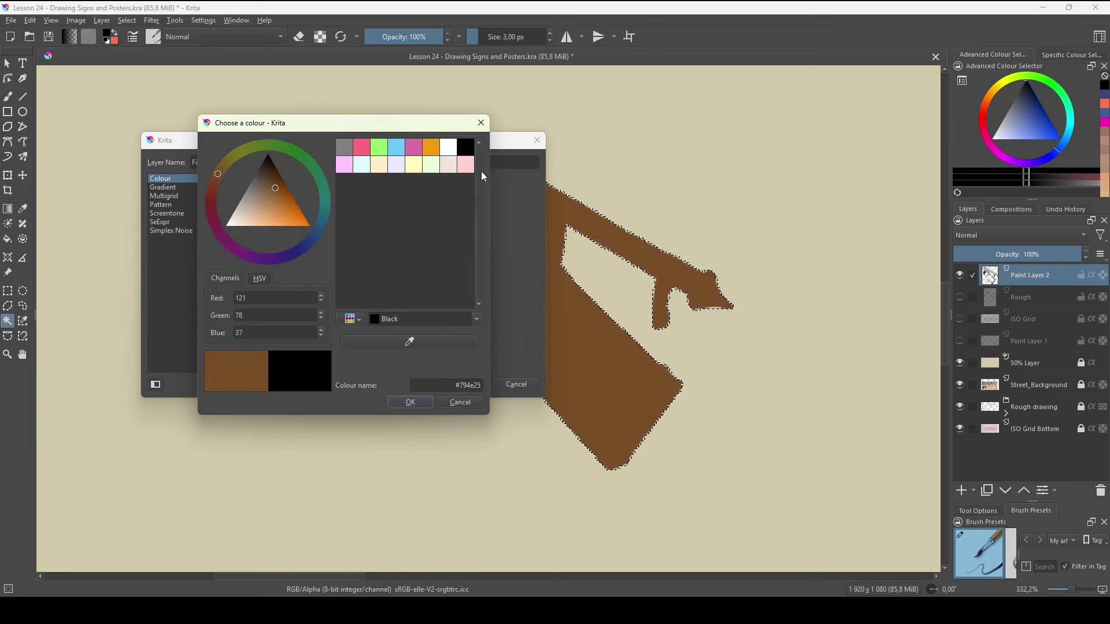
pyautogui.click(410, 403)
pyautogui.click(477, 382)
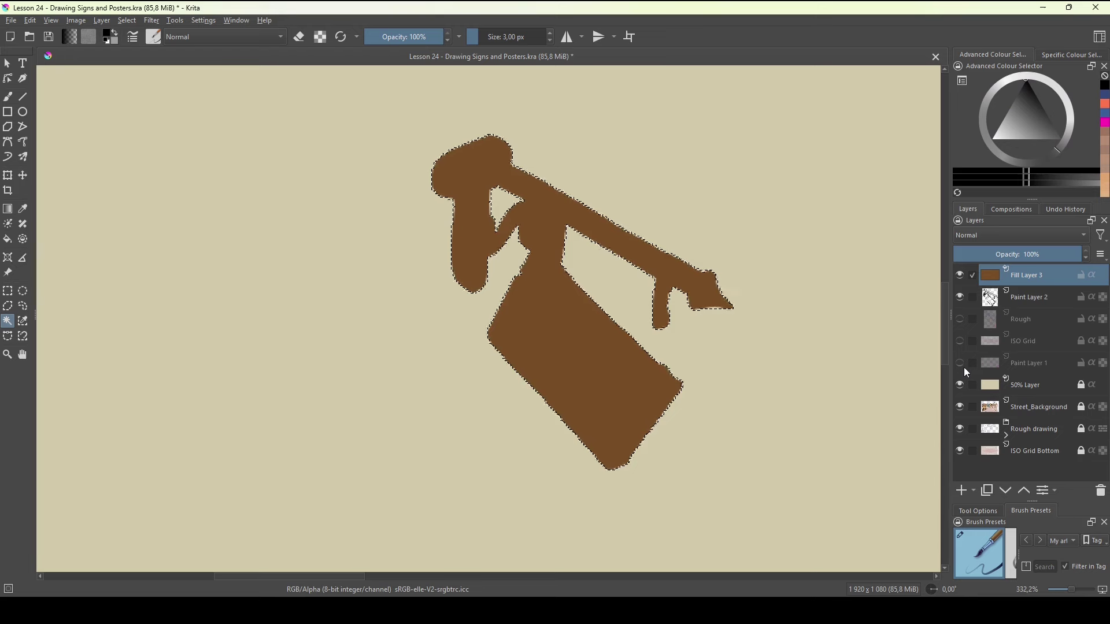
pyautogui.hotkey('ctrl', 'pagedown')
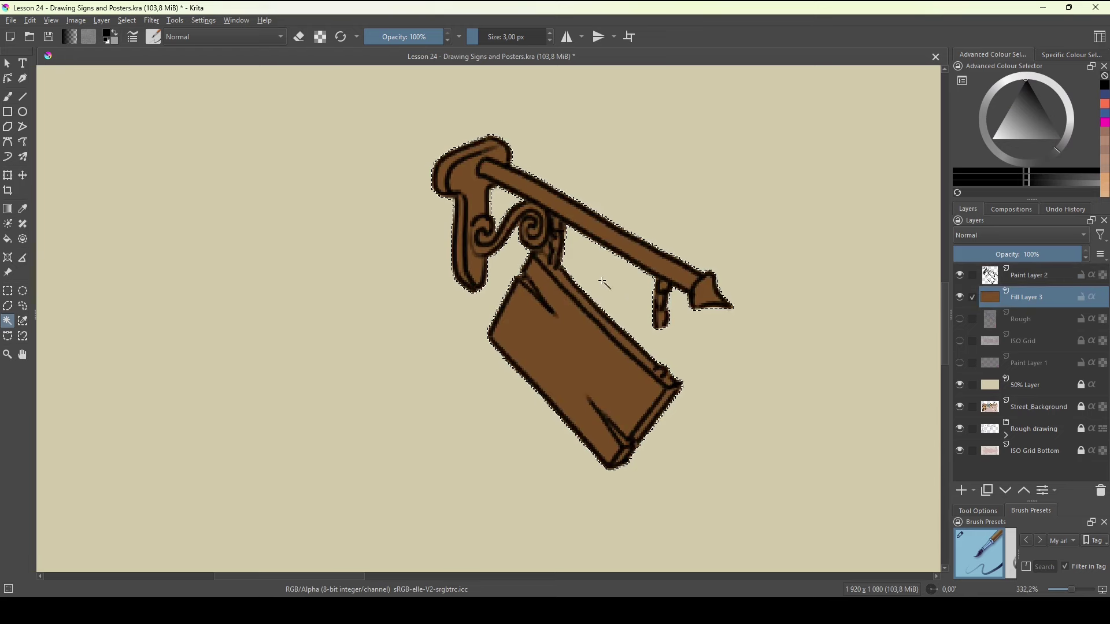
pyautogui.hotkey('ctrl', 'shift', 'a')
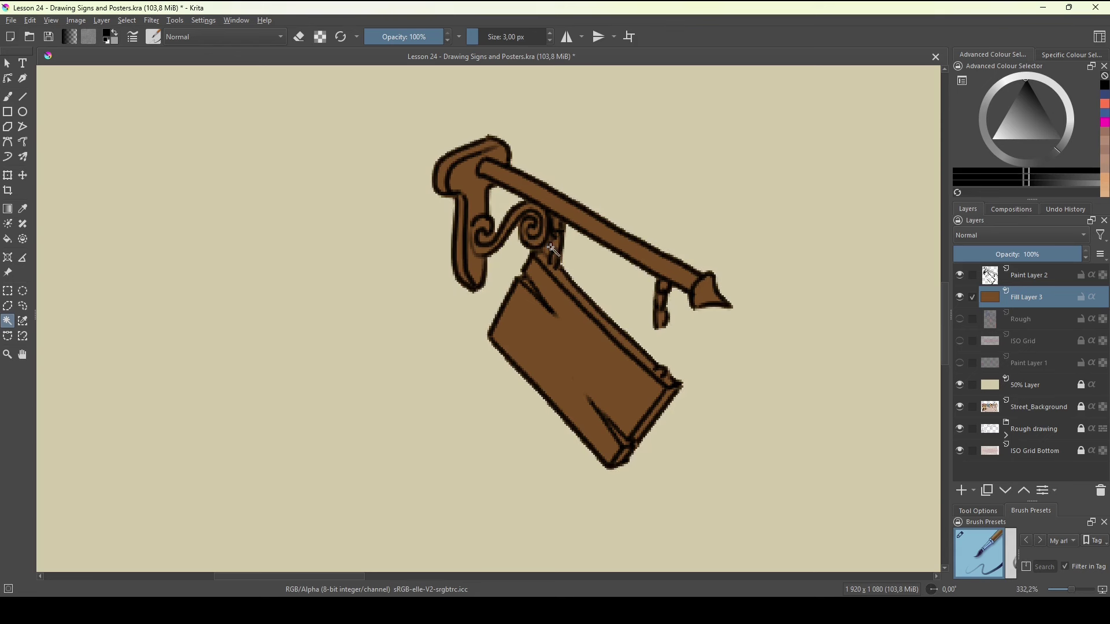
# Step: Erase the brown fill from the gaps in the scroll ornament and around both chains' links
pyautogui.press('b')
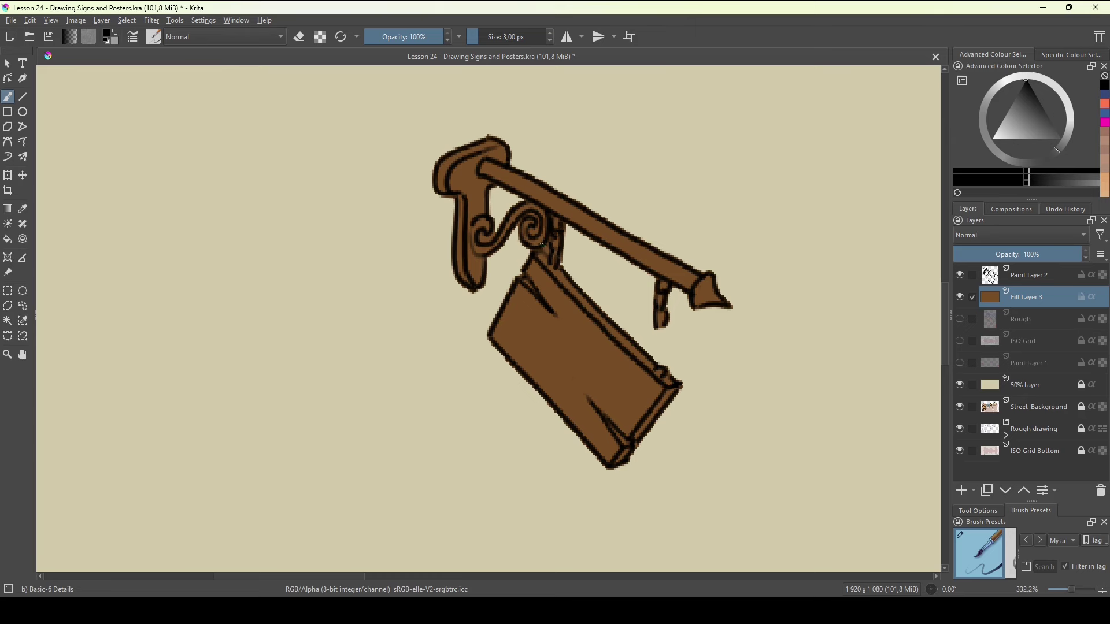
pyautogui.press('e')
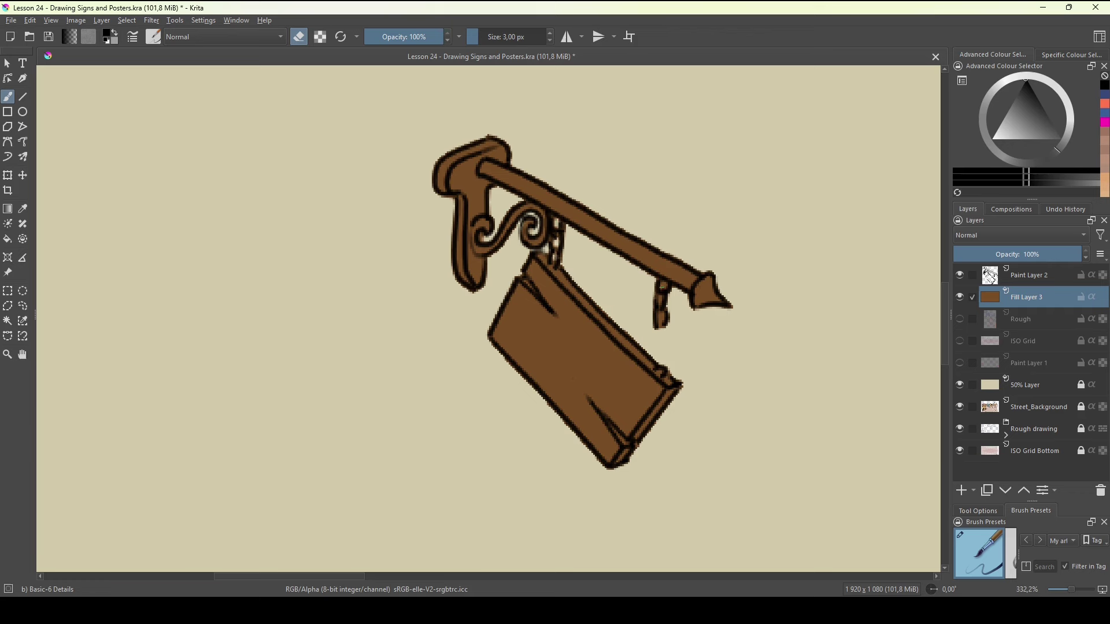
pyautogui.moveTo(637, 364); pyautogui.dragTo(645, 389)
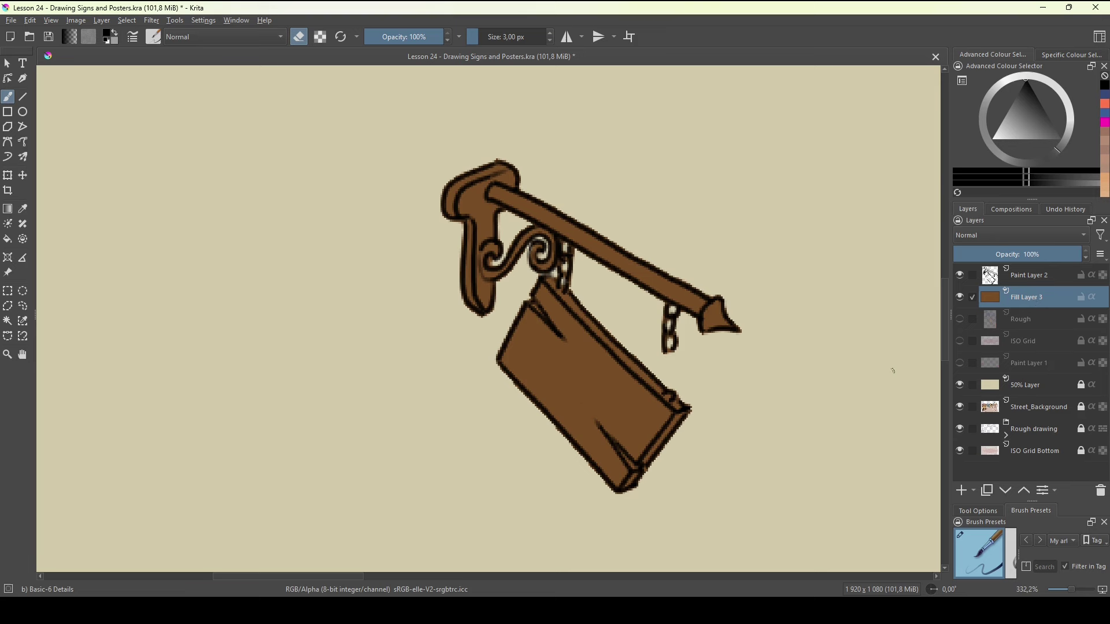
# Step: Duplicate Fill Layer 3 and change the copy's fill colour to slate blue-grey #515367
pyautogui.hotkey('ctrl', 'j')
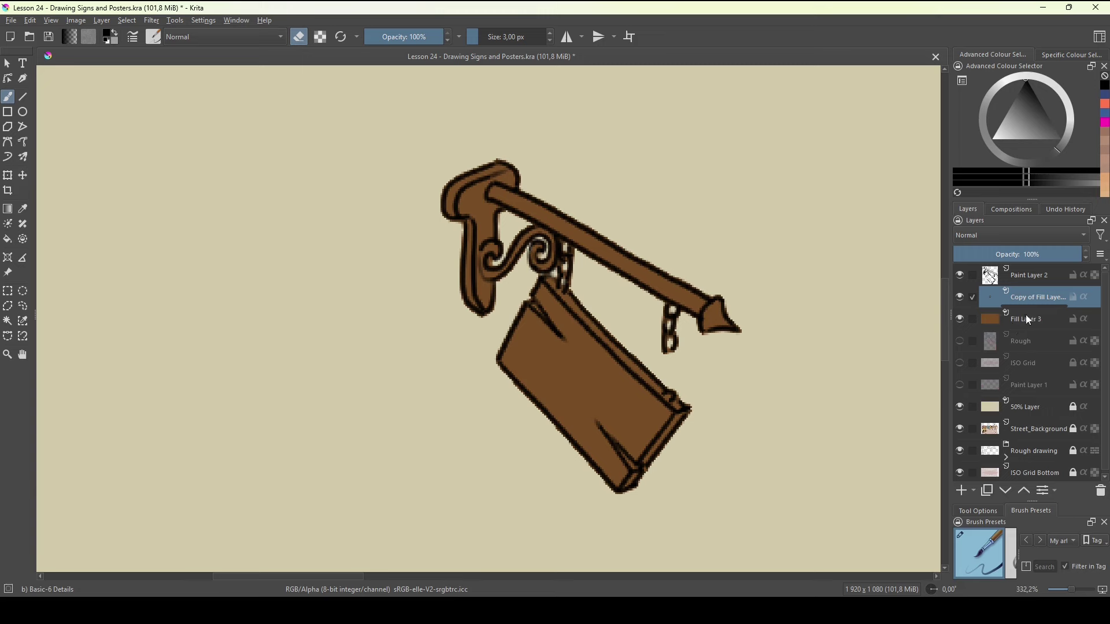
pyautogui.rightClick(1039, 298)
pyautogui.click(961, 297)
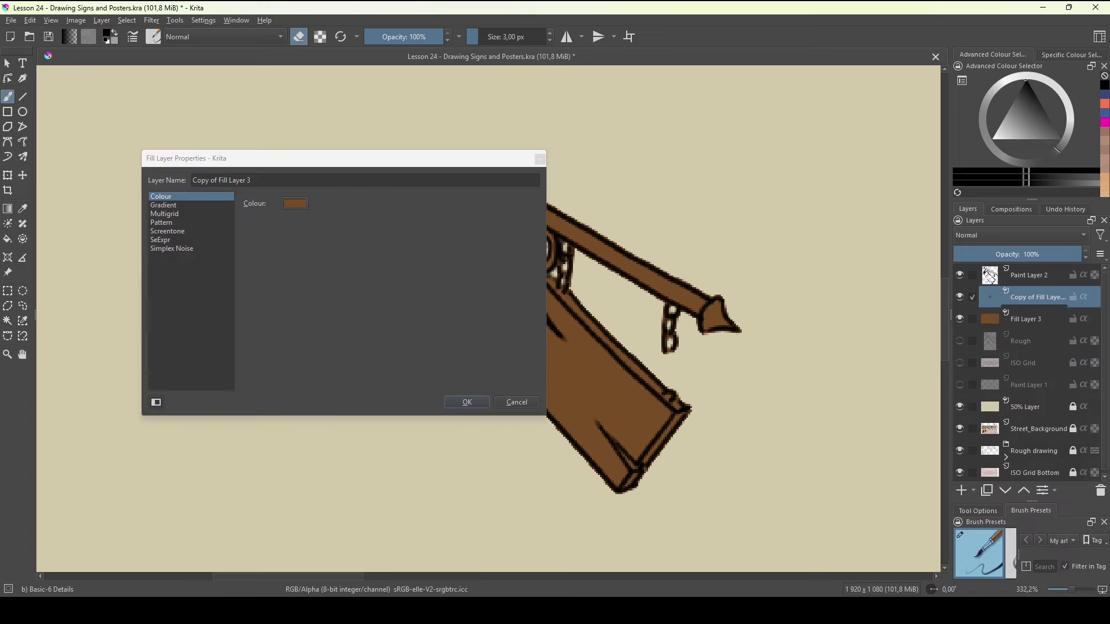
pyautogui.click(304, 210)
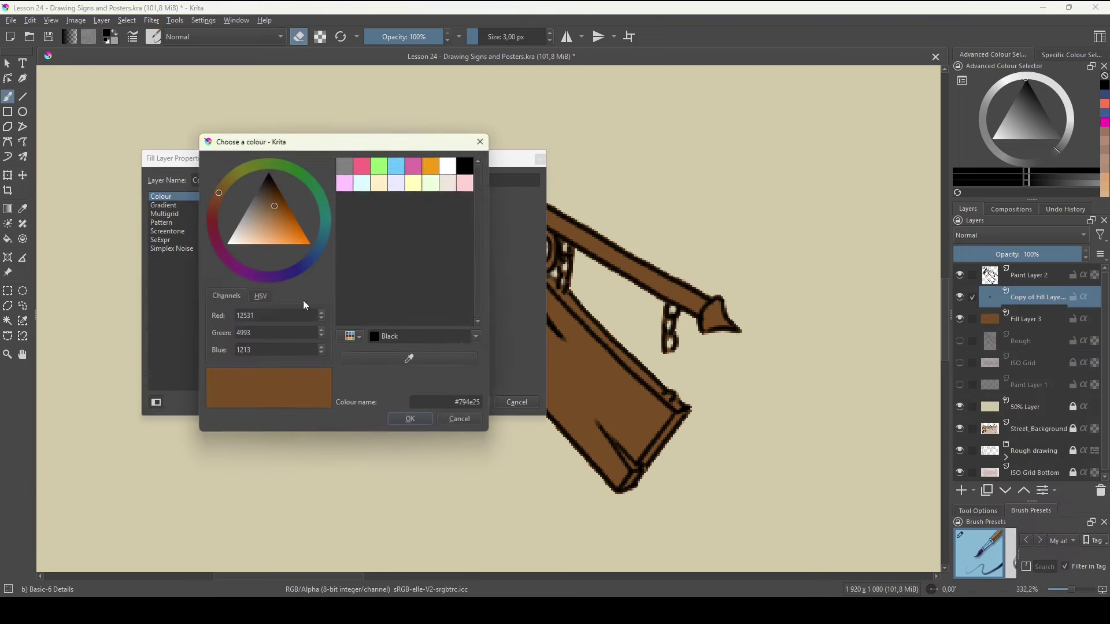
pyautogui.click(313, 257)
pyautogui.click(269, 220)
pyautogui.click(273, 214)
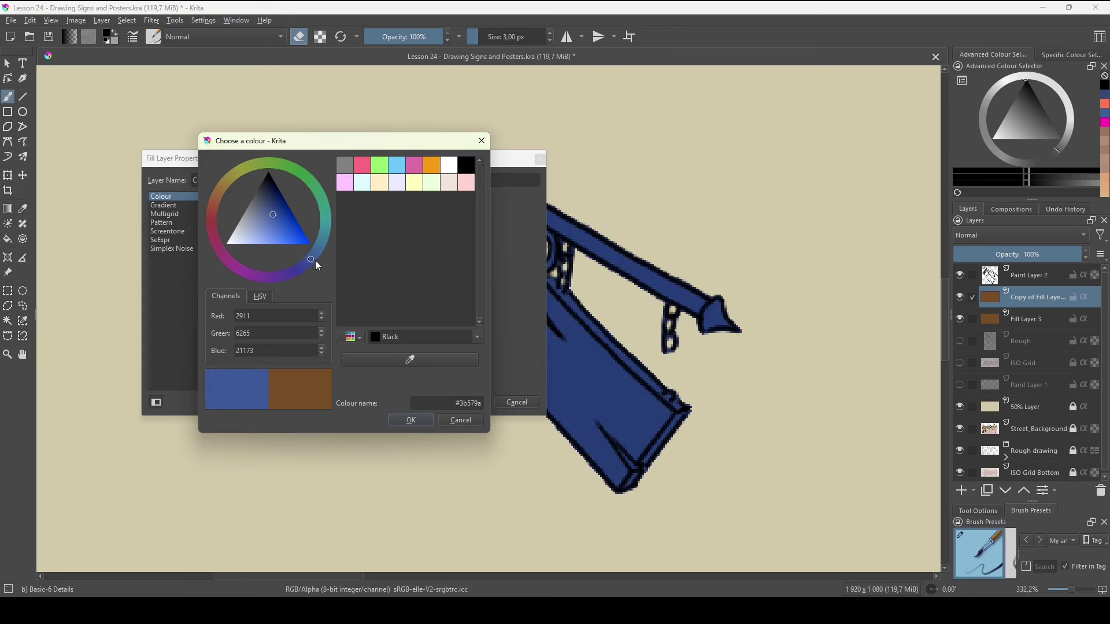
pyautogui.click(307, 261)
pyautogui.moveTo(273, 214); pyautogui.dragTo(267, 204)
pyautogui.moveTo(308, 261); pyautogui.dragTo(304, 265)
pyautogui.moveTo(270, 212)
pyautogui.mouseDown()
pyautogui.moveTo(256, 214)
pyautogui.moveTo(258, 202)
pyautogui.mouseUp()
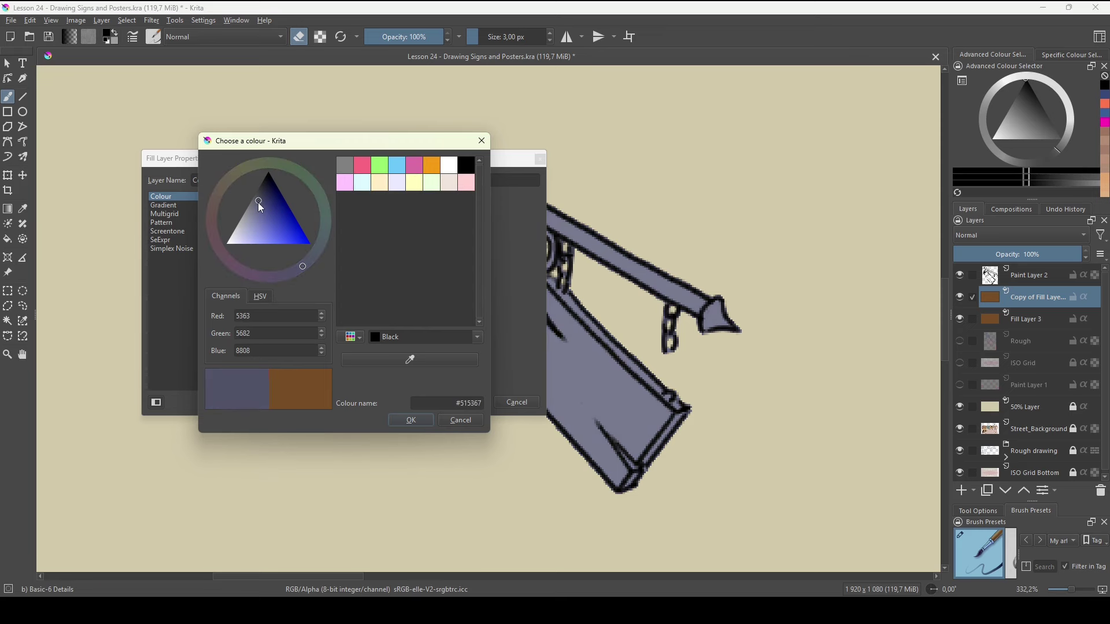
pyautogui.click(411, 419)
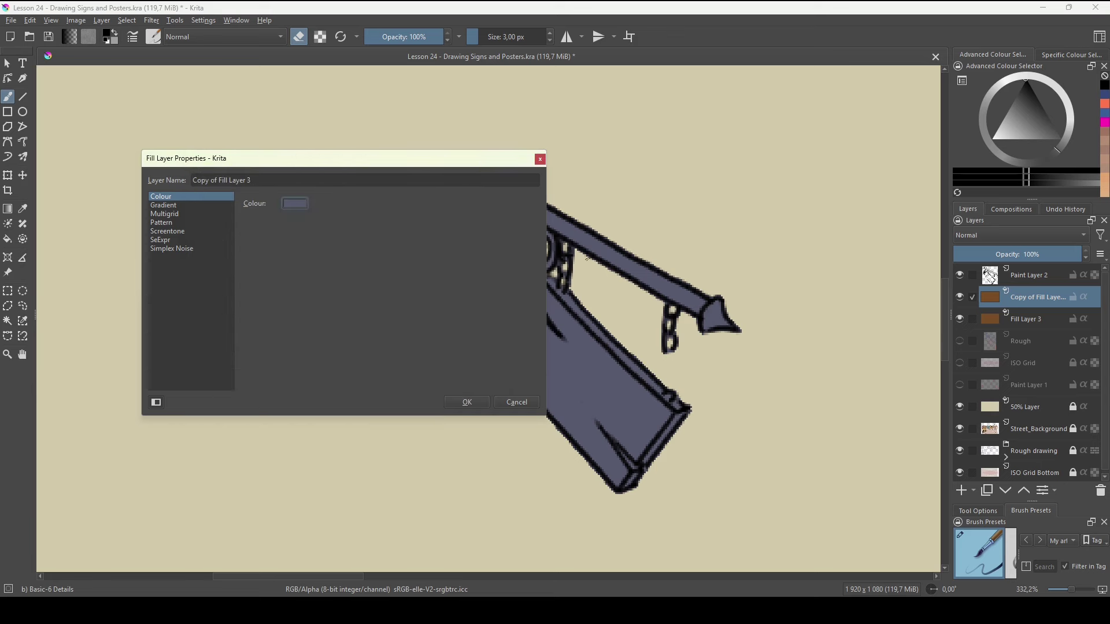
pyautogui.click(468, 404)
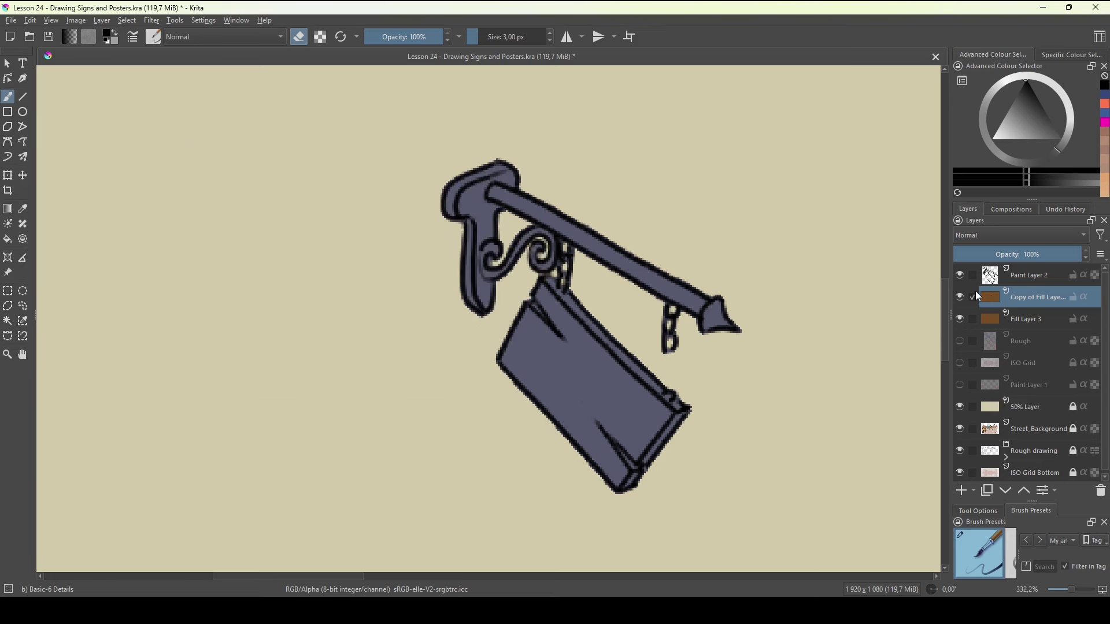
# Step: Lasso the wooden board and clear the blue-grey fill inside it so only the metal bracket keeps that colour
pyautogui.press('l')
pyautogui.moveTo(532, 284)
pyautogui.mouseDown()
pyautogui.moveTo(508, 471)
pyautogui.moveTo(711, 389)
pyautogui.moveTo(671, 352)
pyautogui.mouseUp()
pyautogui.press('Delete')
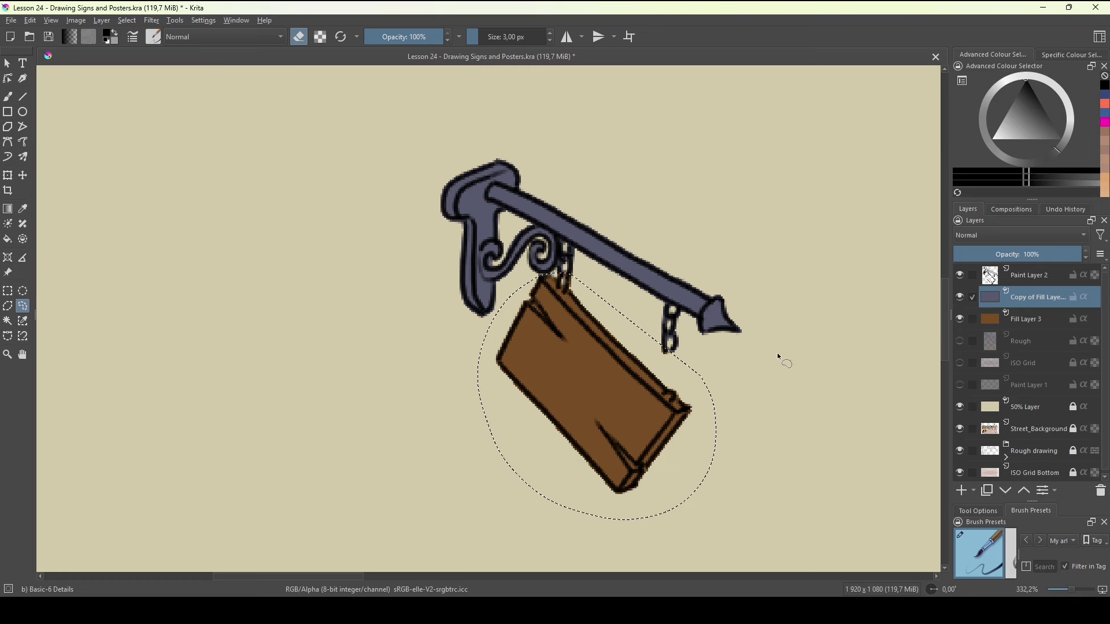
# Step: Lower the 50% Layer's opacity to 27% and toggle its visibility to compare, leaving it shown
pyautogui.scroll(-2, 777, 352)
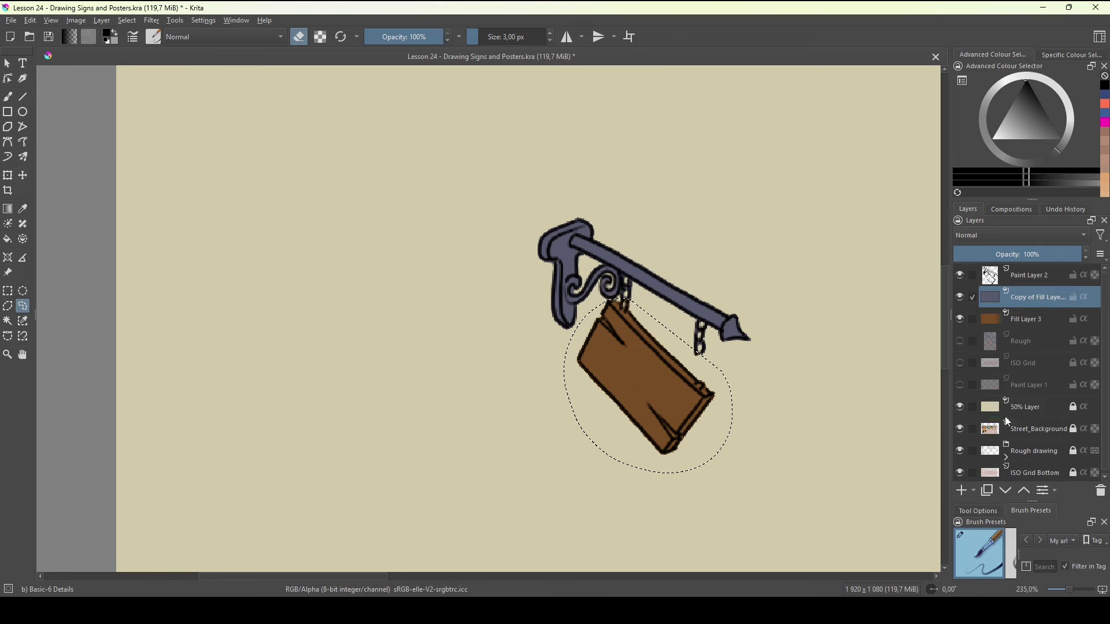
pyautogui.click(1042, 405)
pyautogui.moveTo(1055, 256); pyautogui.dragTo(986, 255)
pyautogui.click(960, 408)
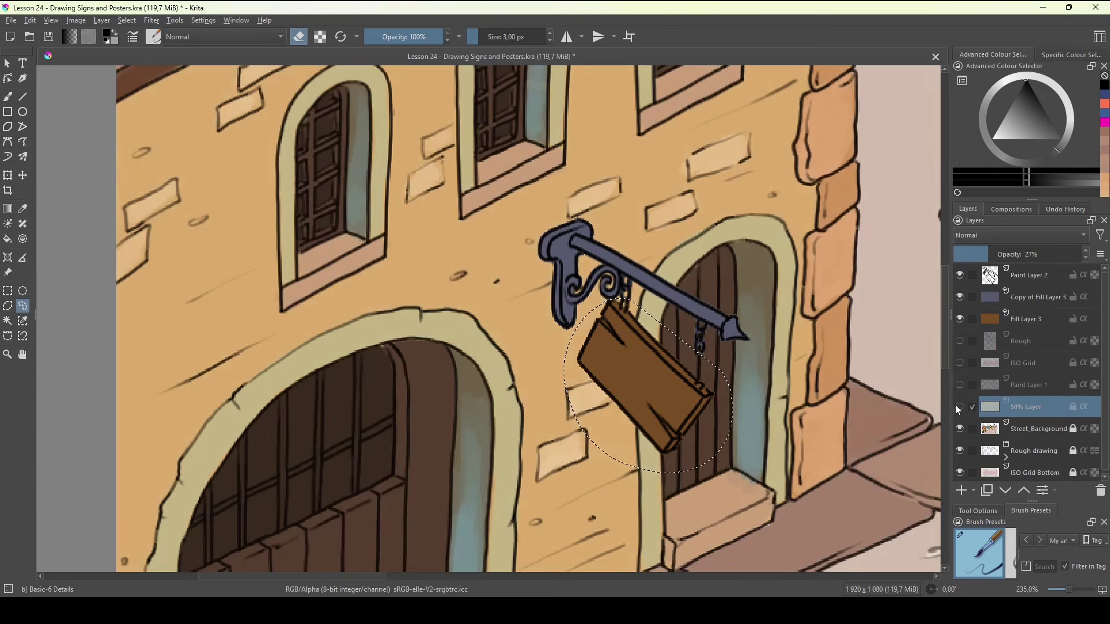
pyautogui.click(960, 408)
pyautogui.click(960, 407)
pyautogui.moveTo(918, 422); pyautogui.dragTo(757, 332)
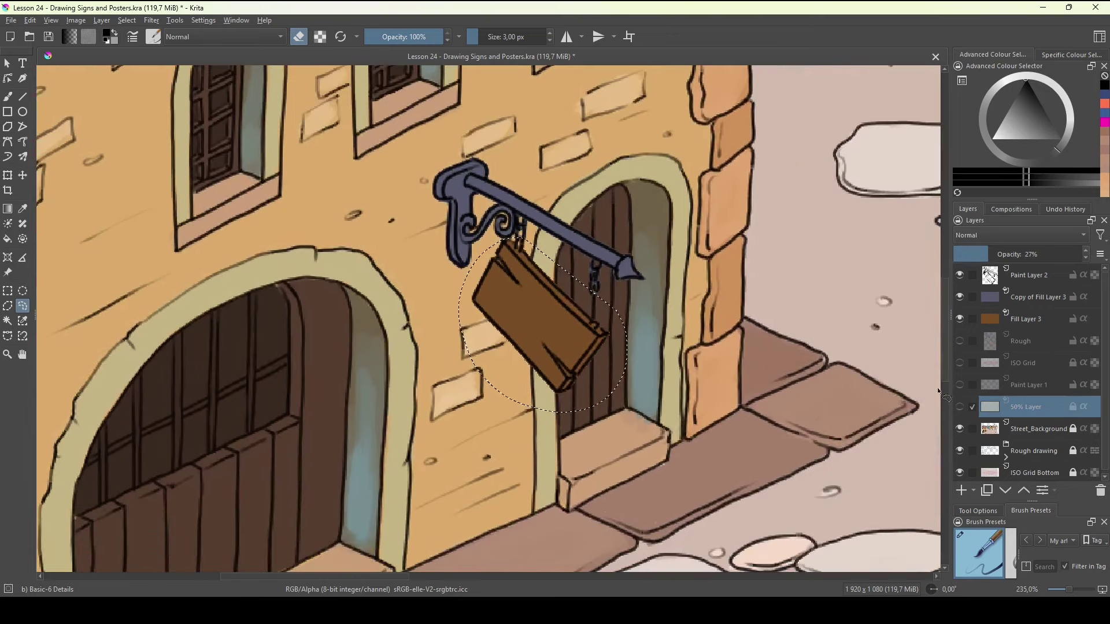
pyautogui.click(959, 407)
# Step: Group Paint Layer 2, Copy of Fill Layer 3 and Fill Layer 3, name the group "Pub sign" and collapse it
pyautogui.click(1014, 280)
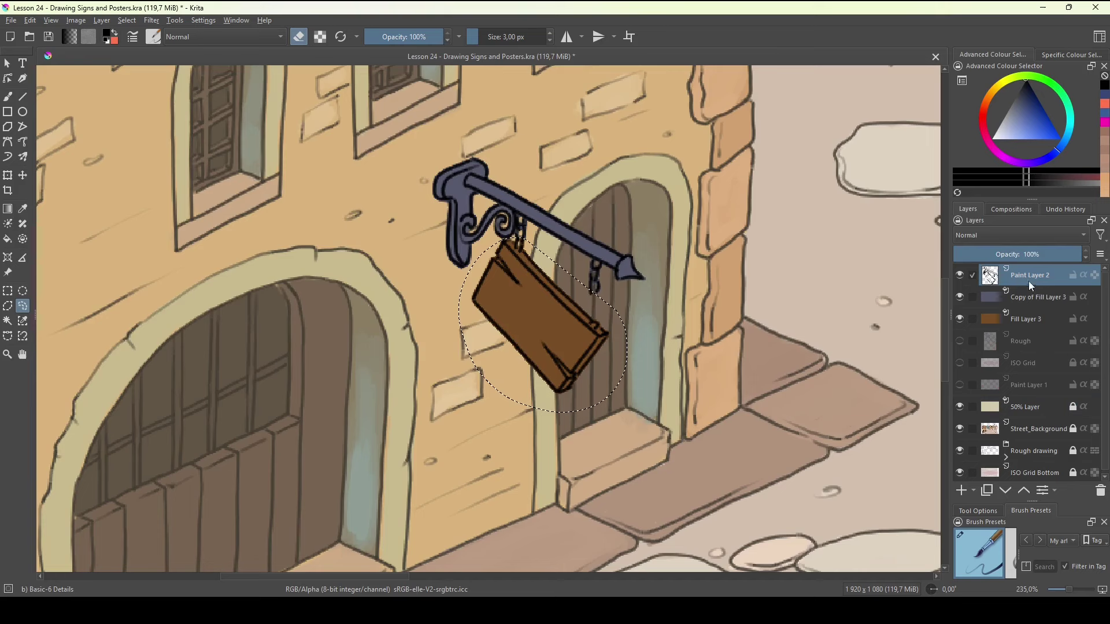
pyautogui.keyDown('shift'); pyautogui.click(1028, 317); pyautogui.keyUp('shift')
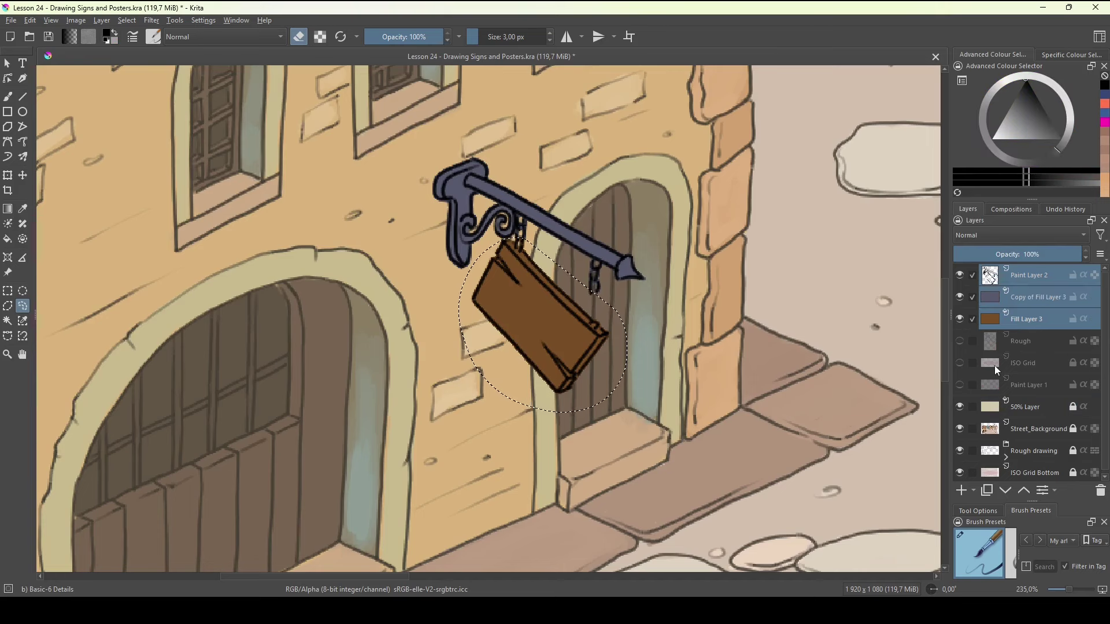
pyautogui.hotkey('ctrl', 'g')
pyautogui.doubleClick(1032, 277)
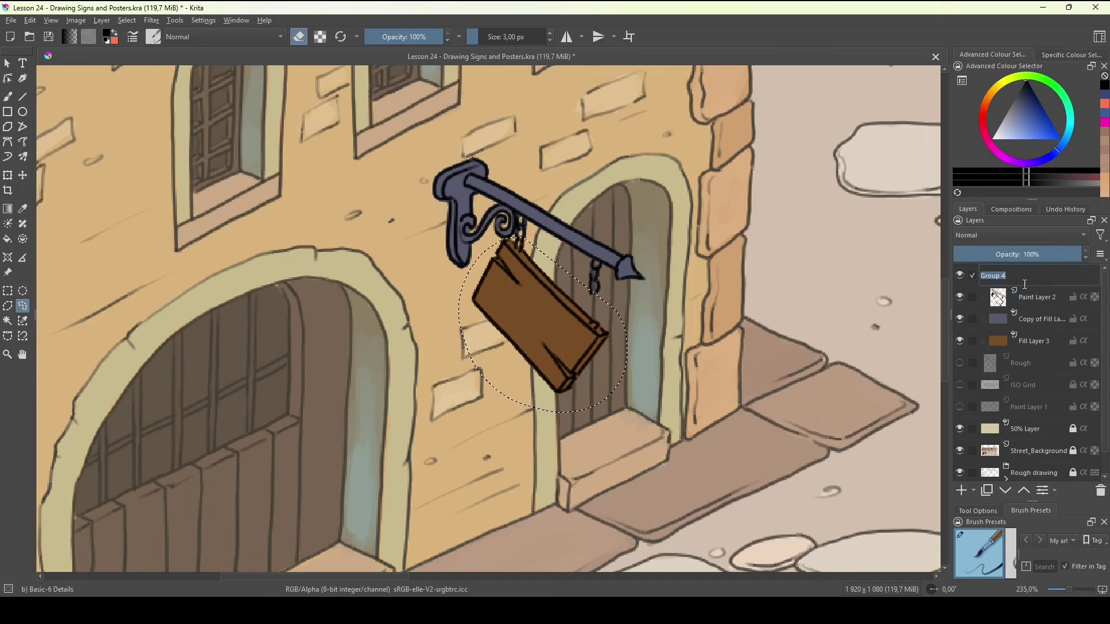
pyautogui.write('Pub sign')
pyautogui.press('Return')
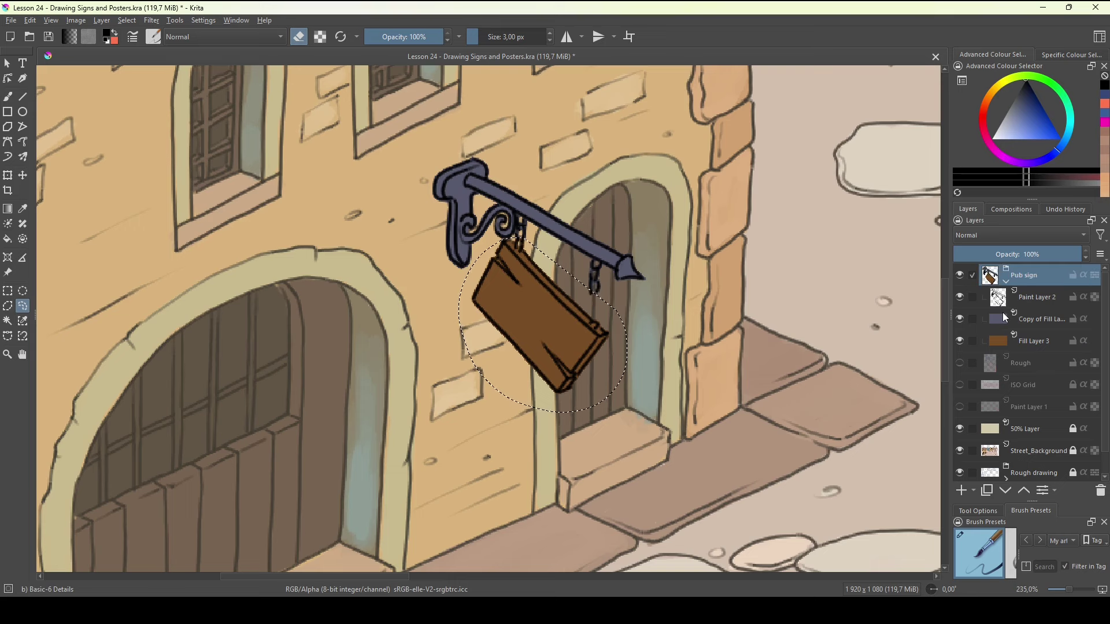
pyautogui.click(1006, 282)
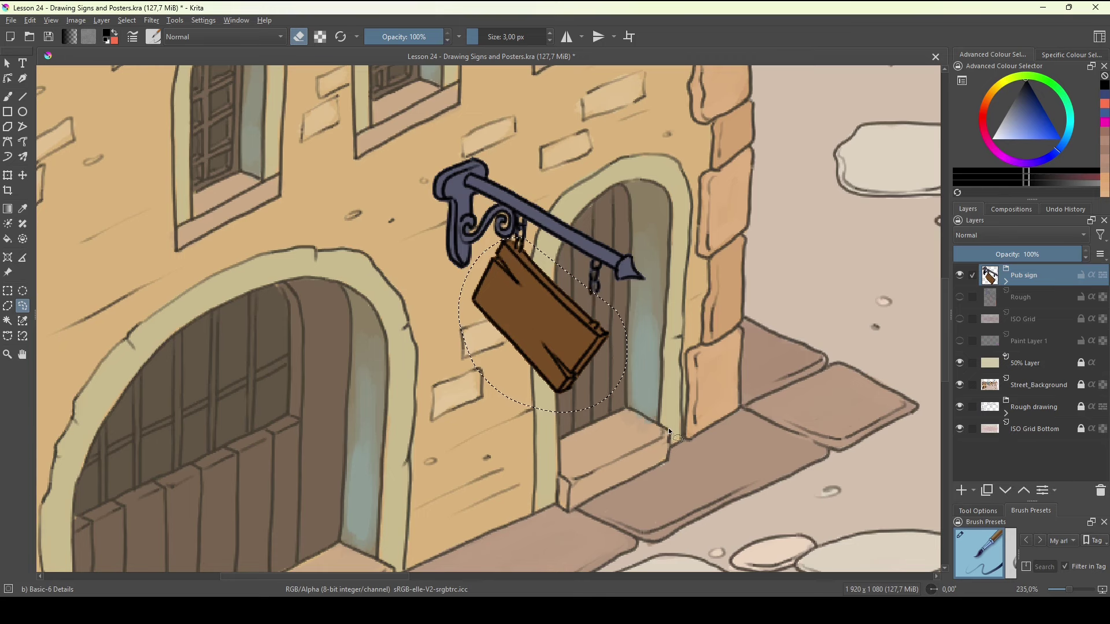
# Step: Clear the selection around the board and show the Rough and Concept rough layers
pyautogui.hotkey('ctrl', 'shift', 'a')
pyautogui.moveTo(611, 426); pyautogui.dragTo(663, 389)
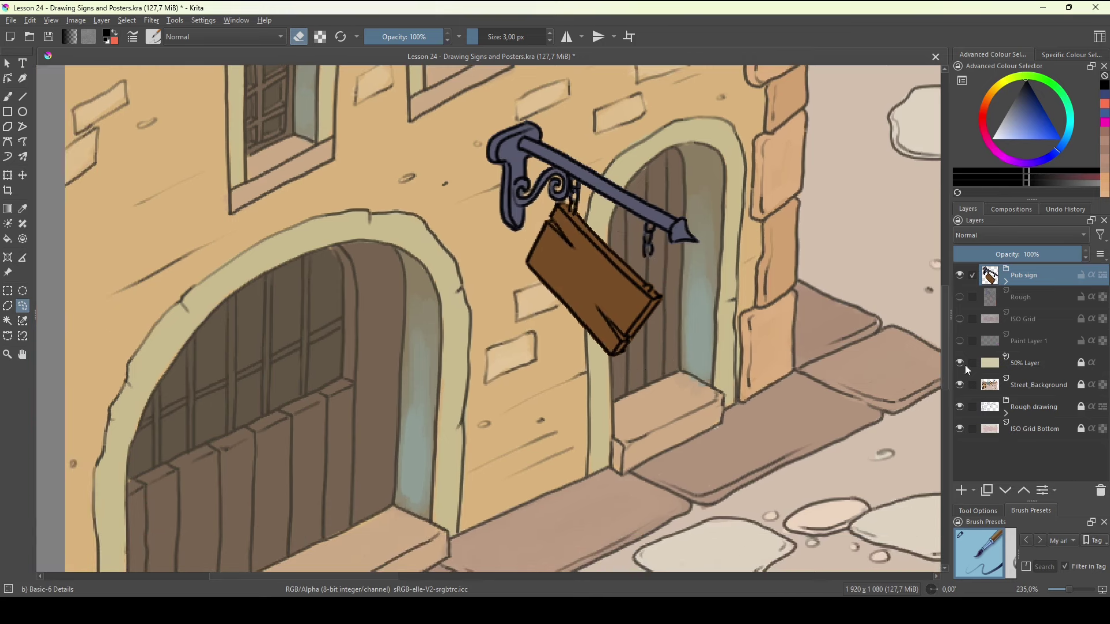
pyautogui.click(960, 297)
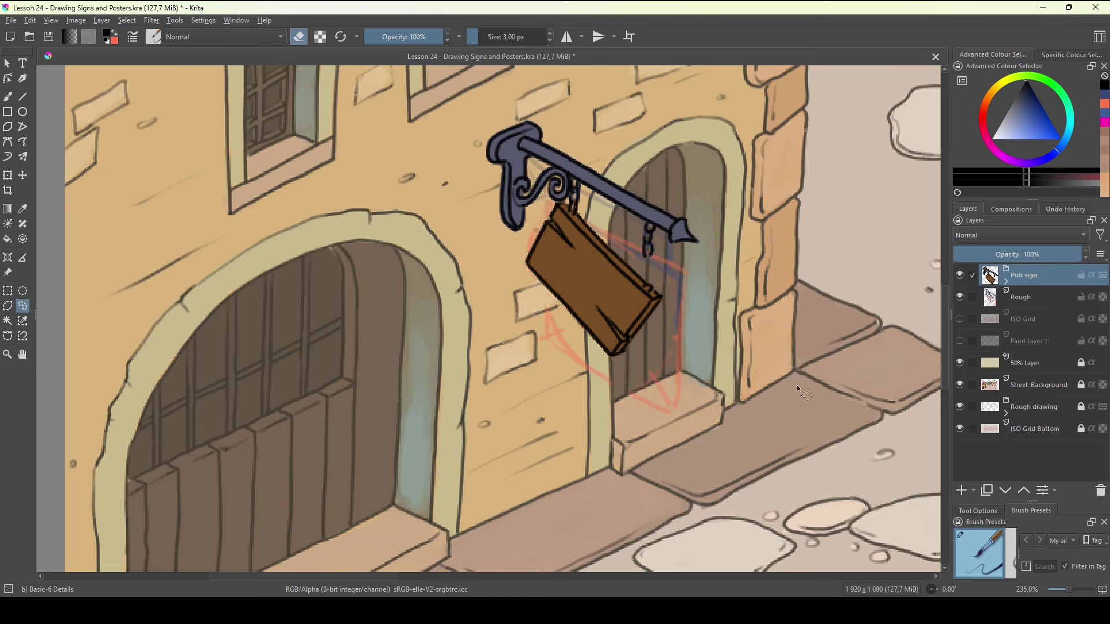
pyautogui.click(960, 297)
pyautogui.click(959, 319)
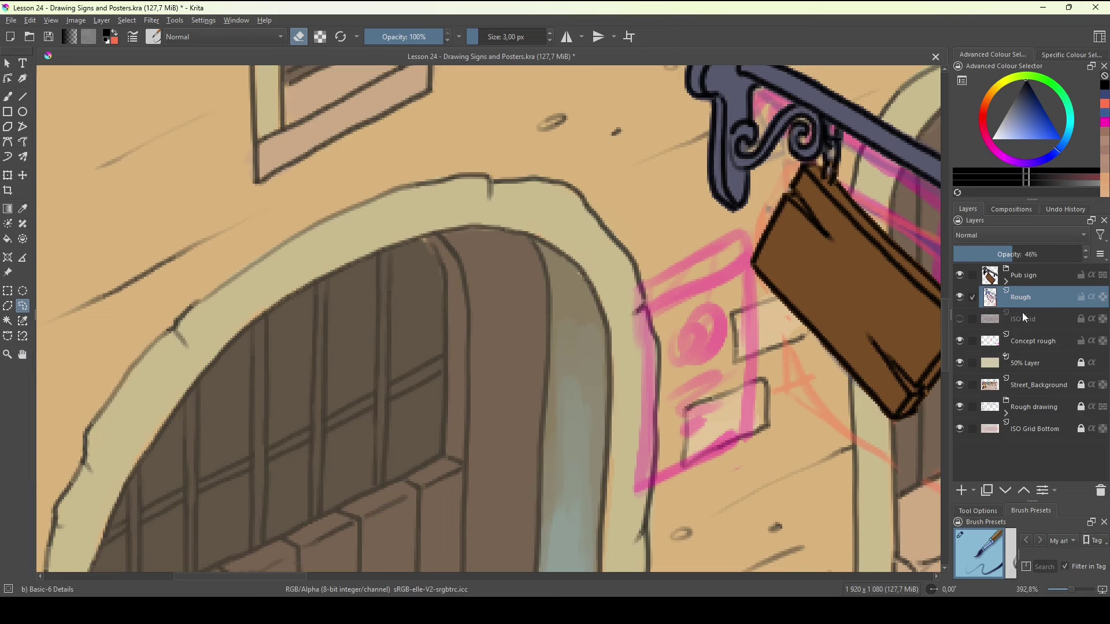
# Step: Choose a burnt-orange brush colour and stroke a slanted guide line across the pink poster sketch on the Rough layer
pyautogui.press('b')
pyautogui.press('e')
pyautogui.moveTo(1031, 77)
pyautogui.mouseDown()
pyautogui.moveTo(1063, 99)
pyautogui.moveTo(1067, 137)
pyautogui.moveTo(1039, 102)
pyautogui.mouseUp()
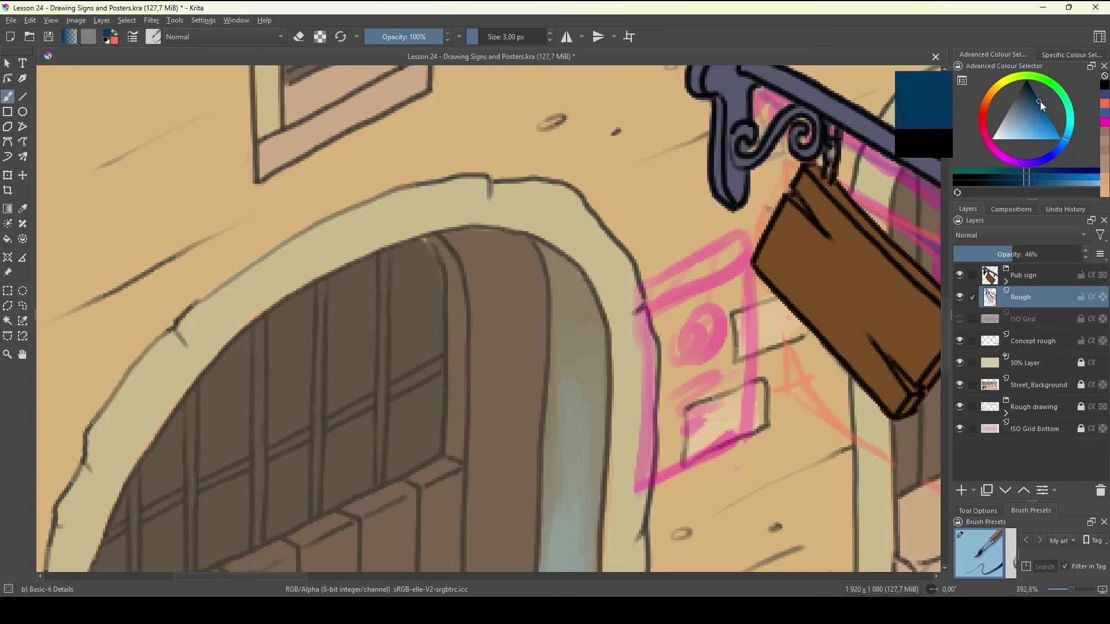
pyautogui.moveTo(1065, 136); pyautogui.dragTo(1064, 144)
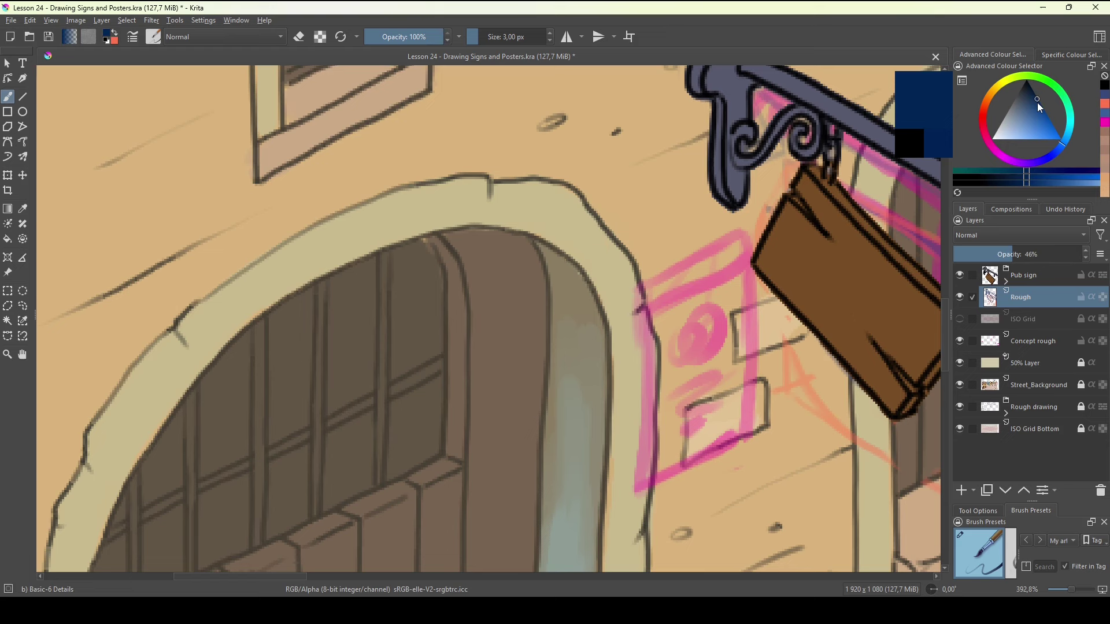
pyautogui.click(987, 100)
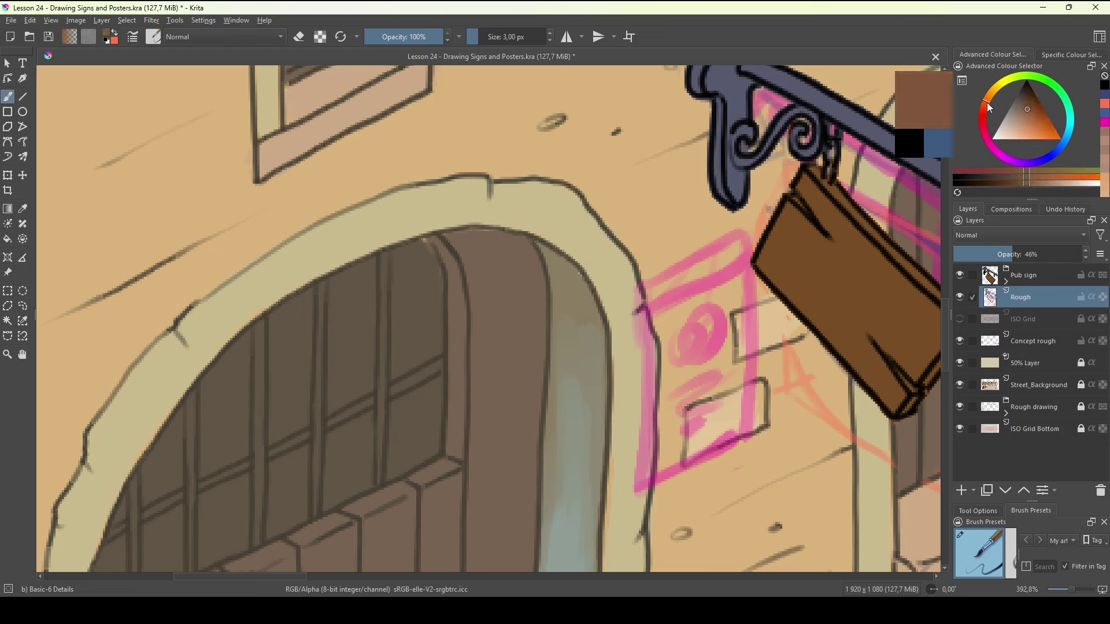
pyautogui.moveTo(1038, 119); pyautogui.dragTo(1045, 120)
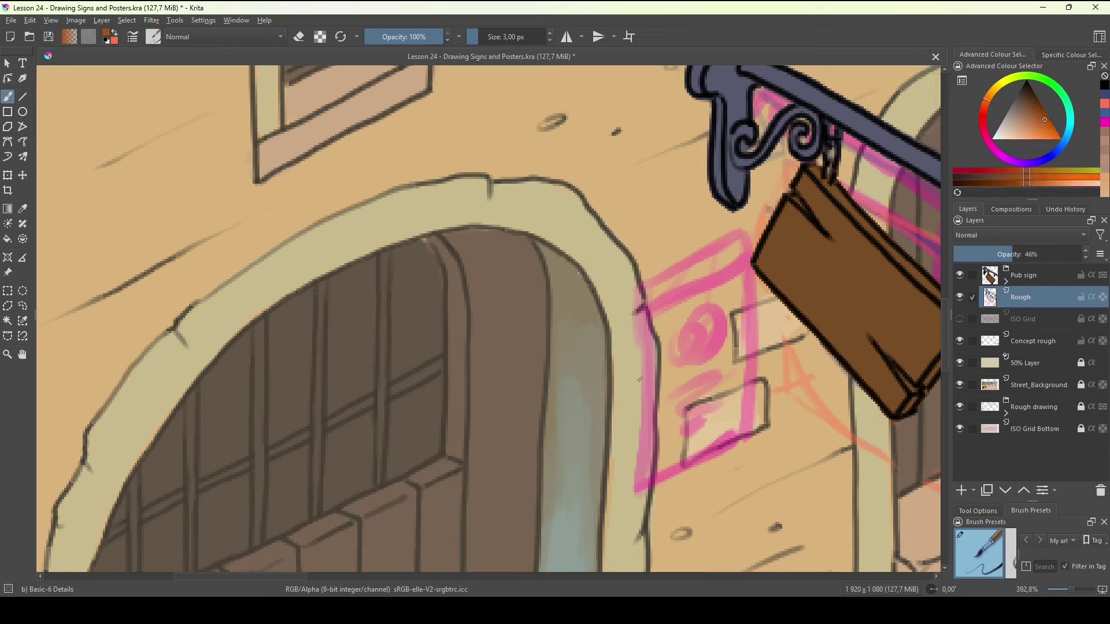
pyautogui.moveTo(612, 308)
pyautogui.mouseDown()
pyautogui.moveTo(752, 260)
pyautogui.moveTo(738, 242)
pyautogui.mouseUp()
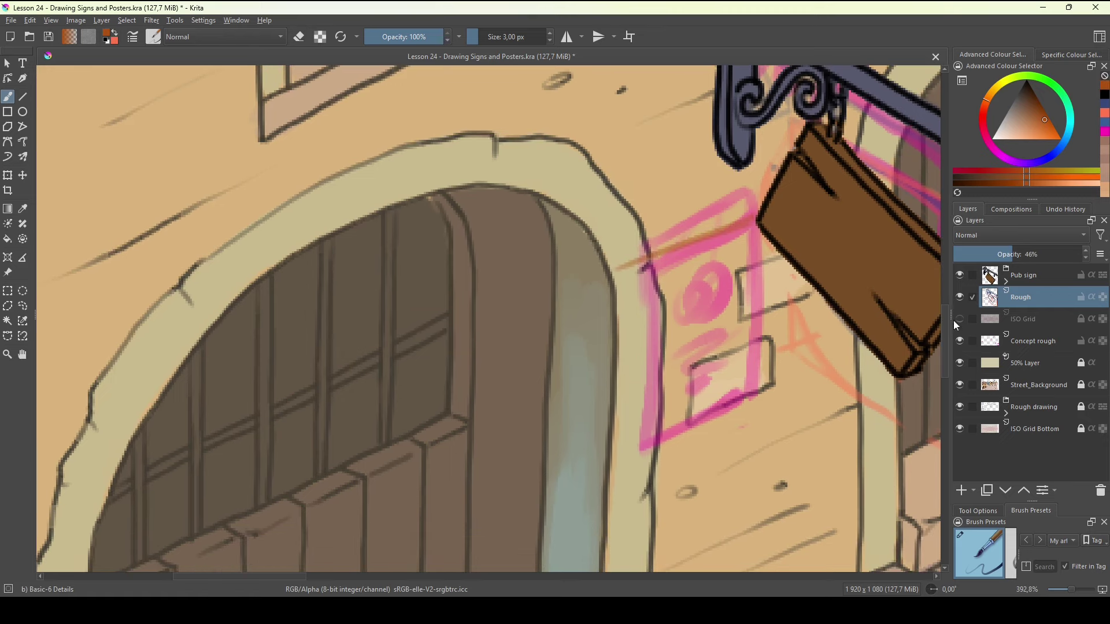
# Step: Show the ISO Grid and sketch the outer edges of an isometric square around the pink poster sketch
pyautogui.click(958, 320)
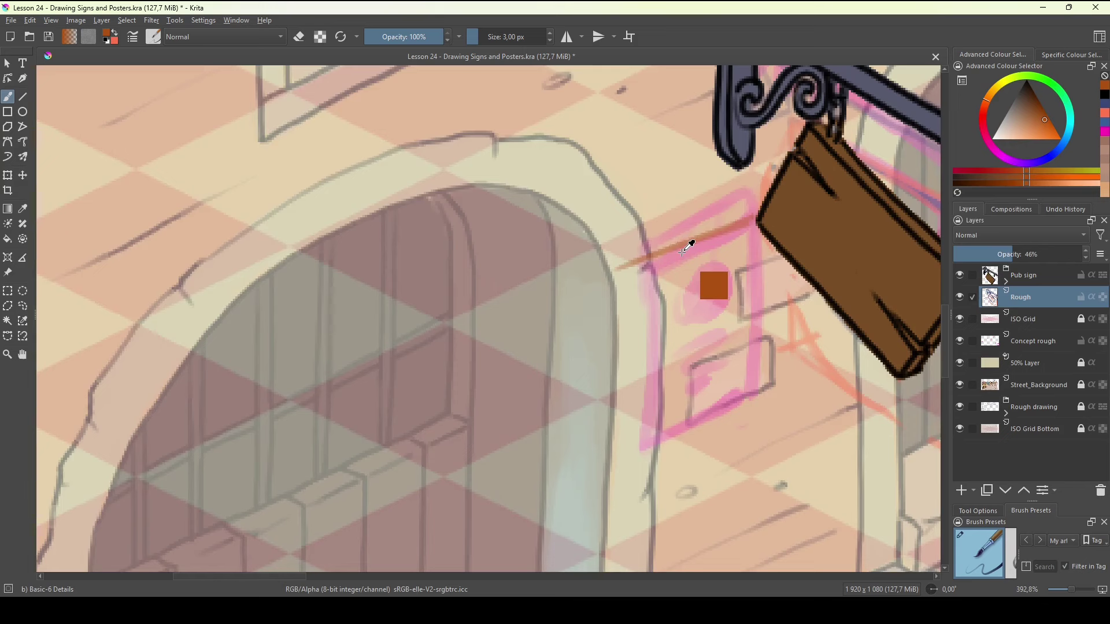
pyautogui.hotkey('ctrl', 'z')
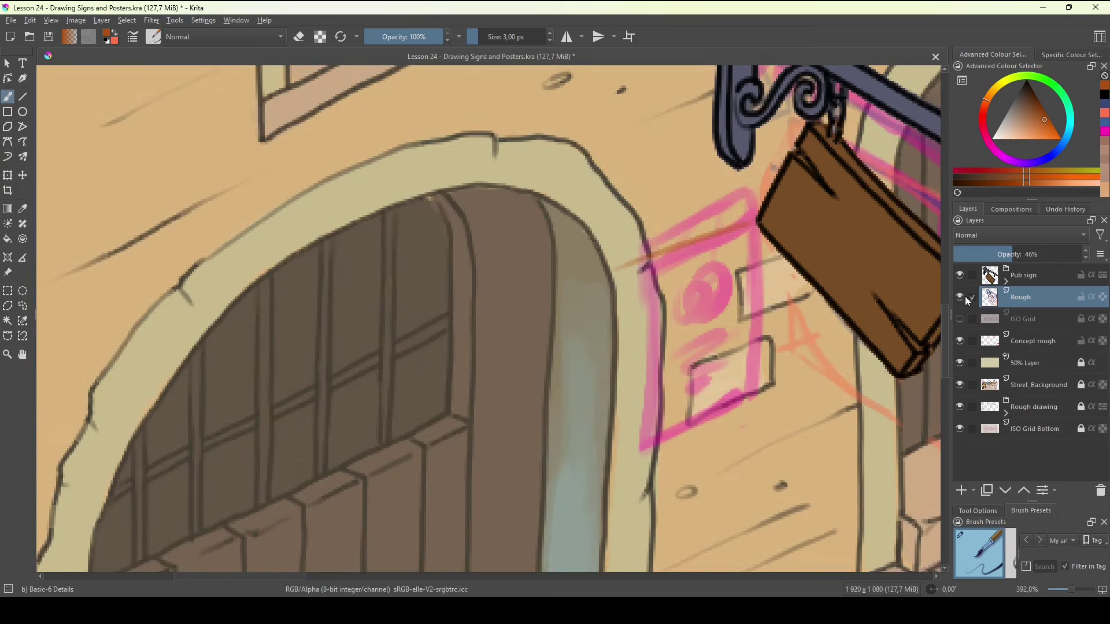
pyautogui.click(959, 319)
pyautogui.moveTo(603, 243); pyautogui.dragTo(752, 168)
pyautogui.moveTo(603, 247); pyautogui.dragTo(594, 498)
pyautogui.hotkey('ctrl', 'z')
pyautogui.moveTo(602, 255)
pyautogui.mouseDown()
pyautogui.moveTo(591, 464)
pyautogui.moveTo(784, 372)
pyautogui.mouseUp()
pyautogui.moveTo(770, 169); pyautogui.dragTo(772, 379)
pyautogui.moveTo(601, 467); pyautogui.dragTo(780, 386)
pyautogui.moveTo(780, 386)
pyautogui.mouseDown()
pyautogui.moveTo(634, 454)
pyautogui.moveTo(793, 373)
pyautogui.mouseUp()
# Step: Sketch both diagonals and the vertical and slanted centre lines through the isometric square
pyautogui.moveTo(737, 179)
pyautogui.mouseDown()
pyautogui.moveTo(716, 246)
pyautogui.moveTo(589, 471)
pyautogui.mouseUp()
pyautogui.moveTo(602, 245); pyautogui.dragTo(763, 384)
pyautogui.hotkey('ctrl', 'z')
pyautogui.moveTo(605, 251); pyautogui.dragTo(768, 380)
pyautogui.moveTo(685, 205); pyautogui.dragTo(689, 411)
pyautogui.moveTo(601, 359); pyautogui.dragTo(760, 281)
# Step: Sketch the curved arcs of an ellipse inscribed in the isometric square
pyautogui.moveTo(655, 223)
pyautogui.mouseDown()
pyautogui.moveTo(608, 293)
pyautogui.moveTo(602, 341)
pyautogui.mouseUp()
pyautogui.moveTo(763, 260)
pyautogui.mouseDown()
pyautogui.moveTo(755, 321)
pyautogui.moveTo(699, 399)
pyautogui.mouseUp()
pyautogui.hotkey('ctrl', 'z')
pyautogui.moveTo(764, 286)
pyautogui.mouseDown()
pyautogui.moveTo(730, 375)
pyautogui.moveTo(696, 405)
pyautogui.mouseUp()
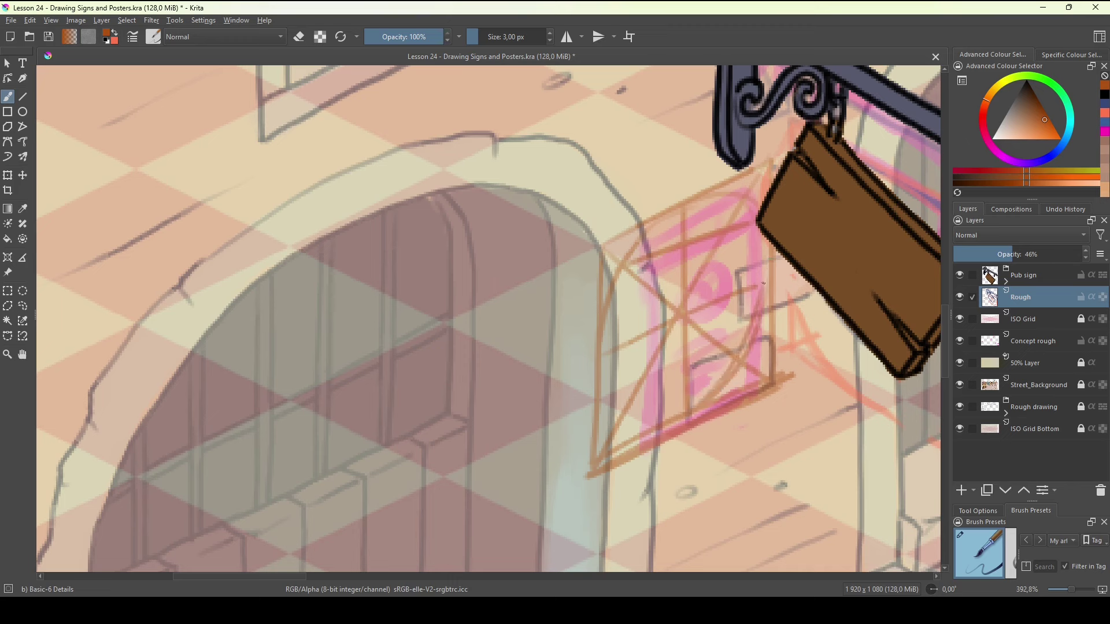
pyautogui.moveTo(605, 313)
pyautogui.mouseDown()
pyautogui.moveTo(625, 411)
pyautogui.moveTo(665, 425)
pyautogui.mouseUp()
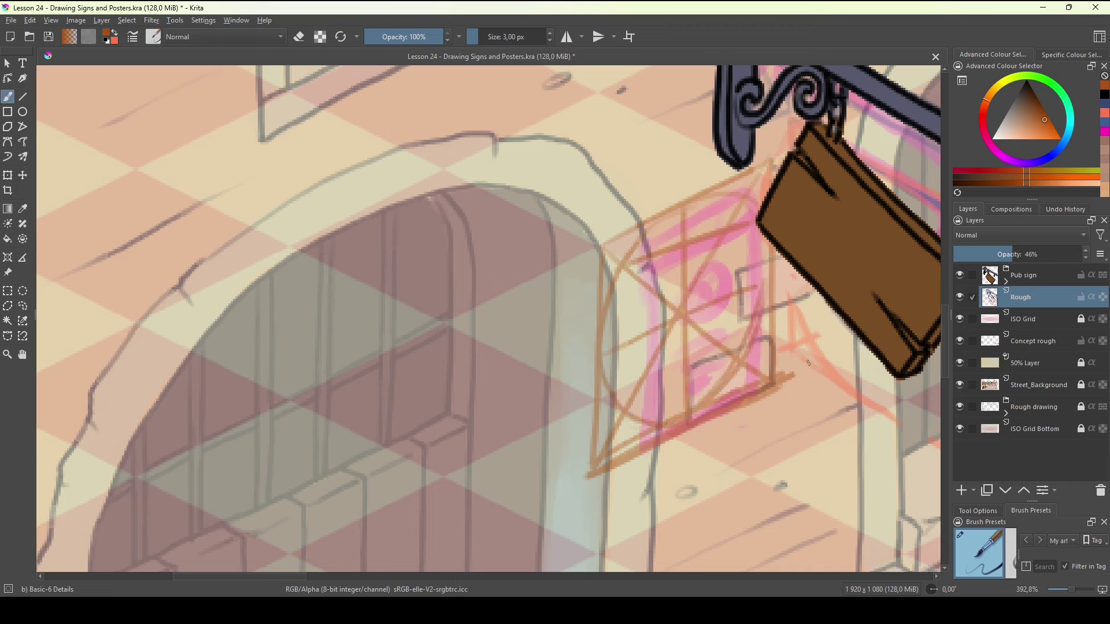
# Step: Switch to a medium blue, mark the square's centre and sketch the tilted poster's left edge across the ellipse
pyautogui.press('x')
pyautogui.click(1064, 140)
pyautogui.moveTo(1033, 133); pyautogui.dragTo(1042, 119)
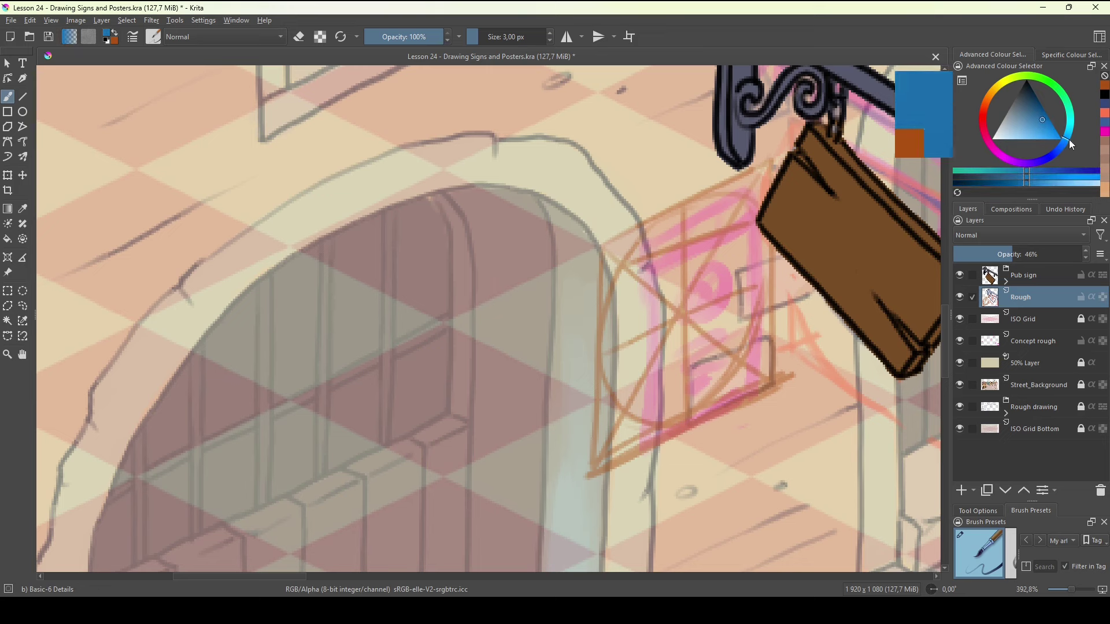
pyautogui.click(685, 313)
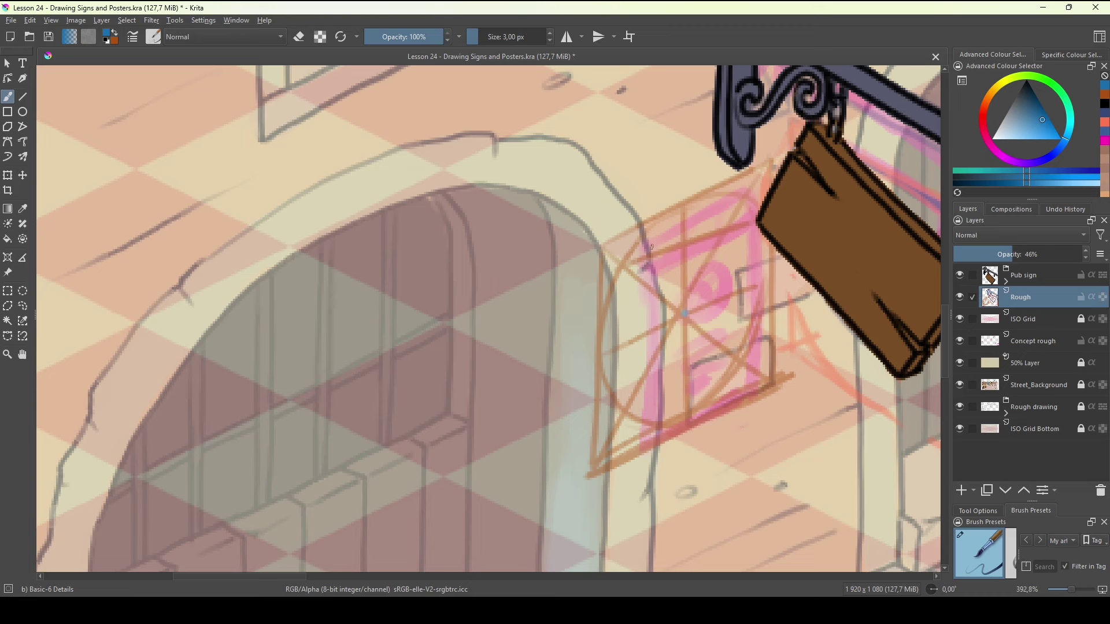
pyautogui.moveTo(649, 296); pyautogui.dragTo(631, 391)
pyautogui.moveTo(647, 267); pyautogui.dragTo(623, 416)
pyautogui.moveTo(632, 338); pyautogui.dragTo(643, 263)
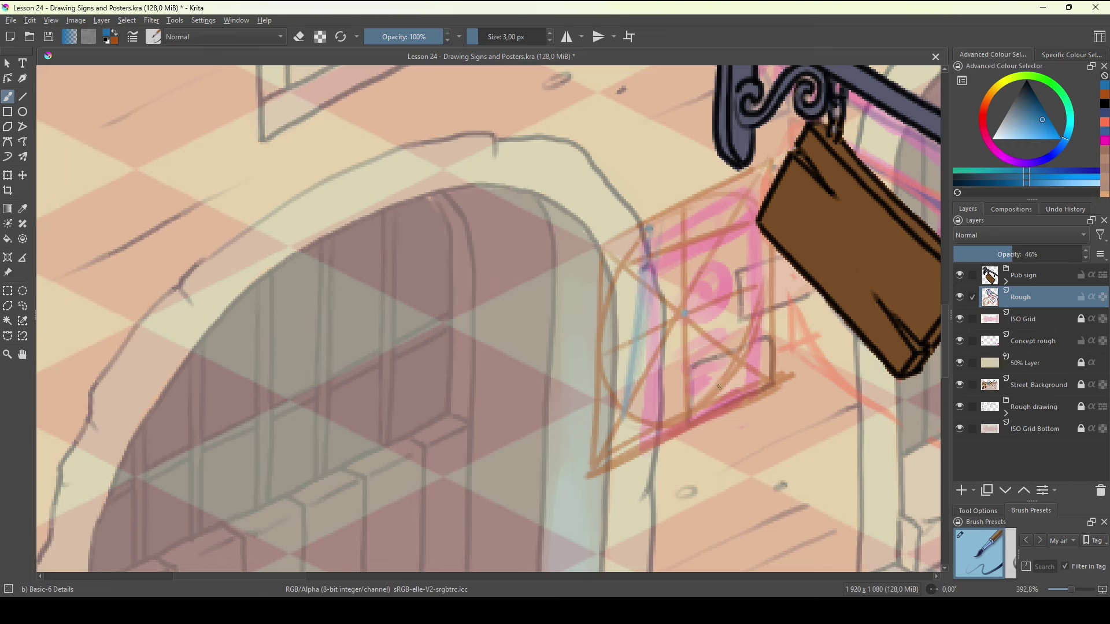
pyautogui.moveTo(649, 228); pyautogui.dragTo(604, 395)
pyautogui.hotkey('ctrl', 'z')
pyautogui.moveTo(641, 254)
pyautogui.mouseDown()
pyautogui.moveTo(612, 388)
pyautogui.moveTo(635, 263)
pyautogui.mouseUp()
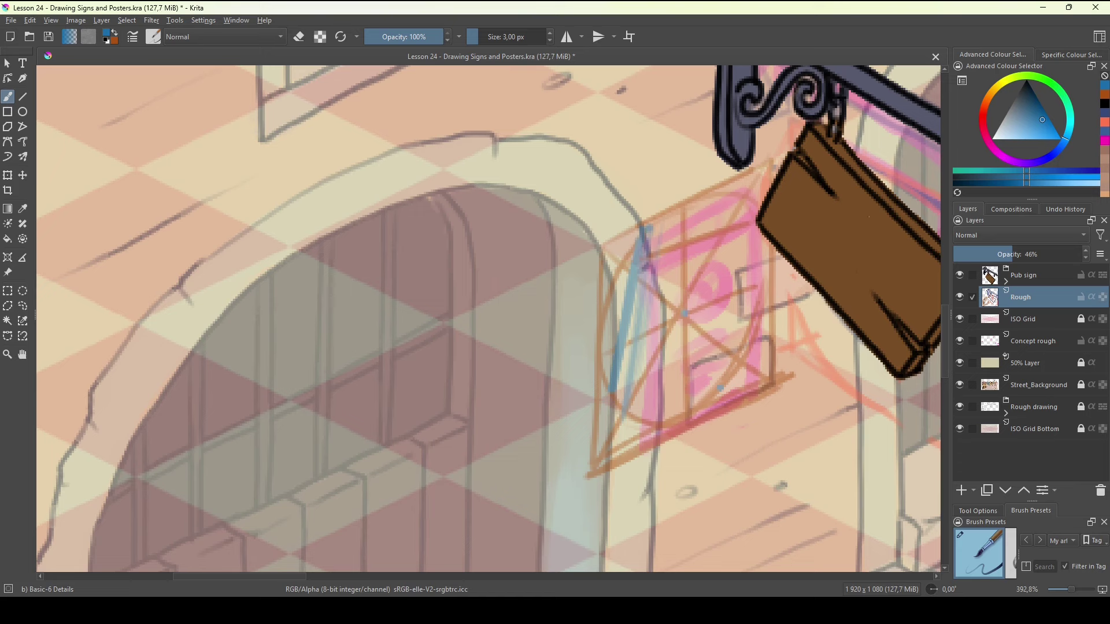
# Step: Raise the Rough layer's opacity to 100% and sketch the tilted poster's remaining three edges in blue
pyautogui.moveTo(1003, 249); pyautogui.dragTo(1101, 255)
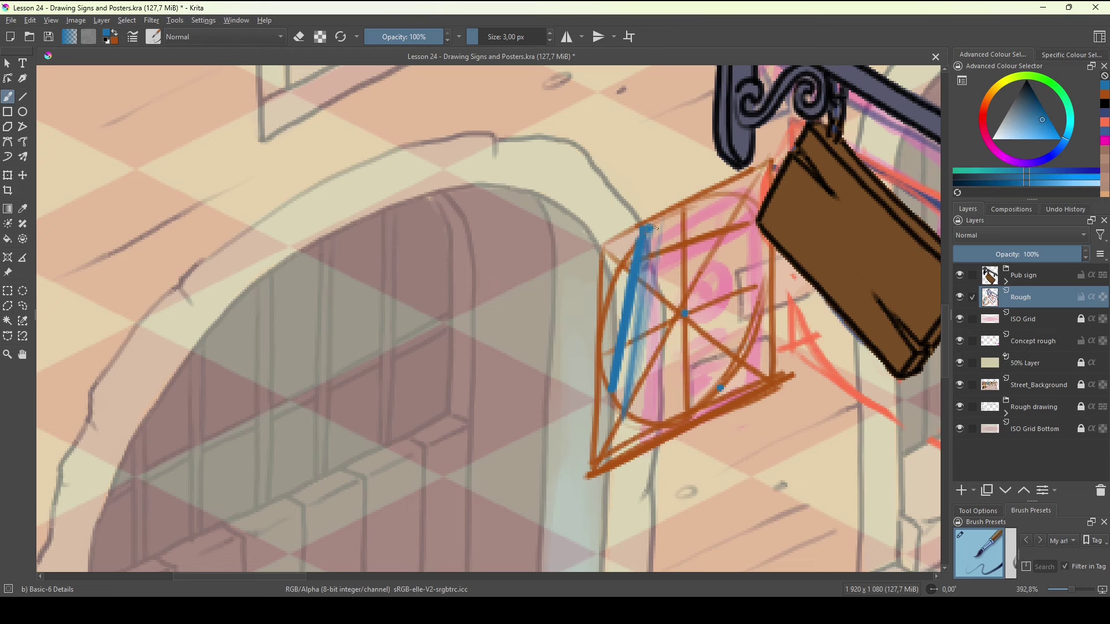
pyautogui.moveTo(646, 227)
pyautogui.mouseDown()
pyautogui.moveTo(761, 233)
pyautogui.moveTo(753, 227)
pyautogui.moveTo(745, 354)
pyautogui.mouseUp()
pyautogui.moveTo(761, 277); pyautogui.dragTo(724, 392)
pyautogui.moveTo(613, 392); pyautogui.dragTo(722, 394)
pyautogui.moveTo(767, 239); pyautogui.dragTo(721, 406)
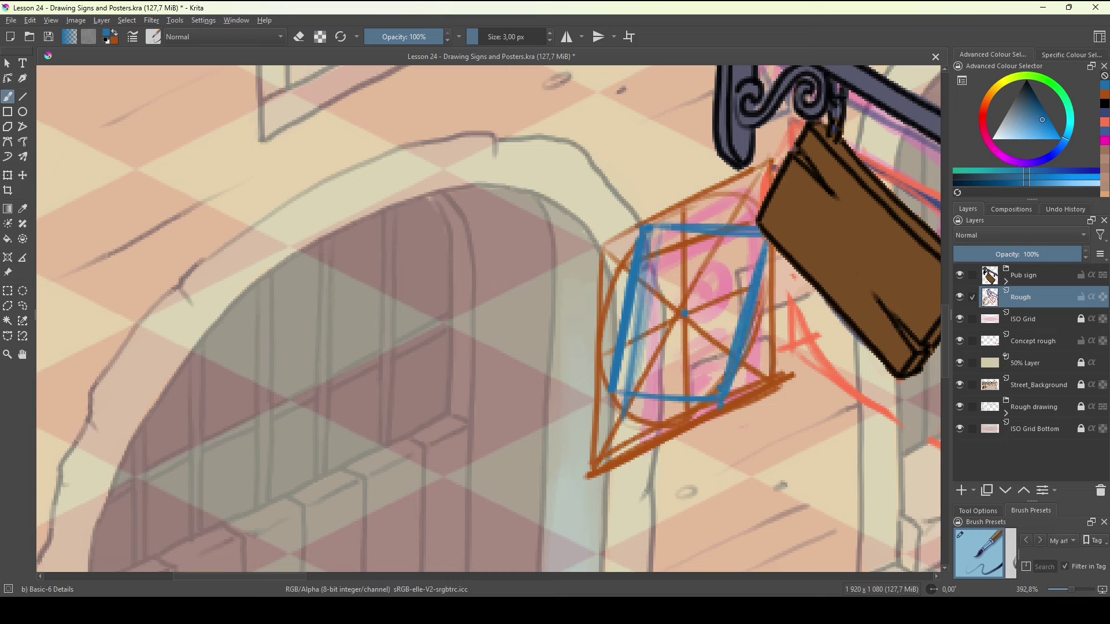
# Step: Lengthen the poster's blue side edges both ways and sketch new upper and lower edges beyond the first rectangle
pyautogui.moveTo(636, 304)
pyautogui.mouseDown()
pyautogui.moveTo(603, 427)
pyautogui.moveTo(605, 380)
pyautogui.mouseUp()
pyautogui.moveTo(644, 222); pyautogui.dragTo(652, 179)
pyautogui.moveTo(722, 412); pyautogui.dragTo(706, 448)
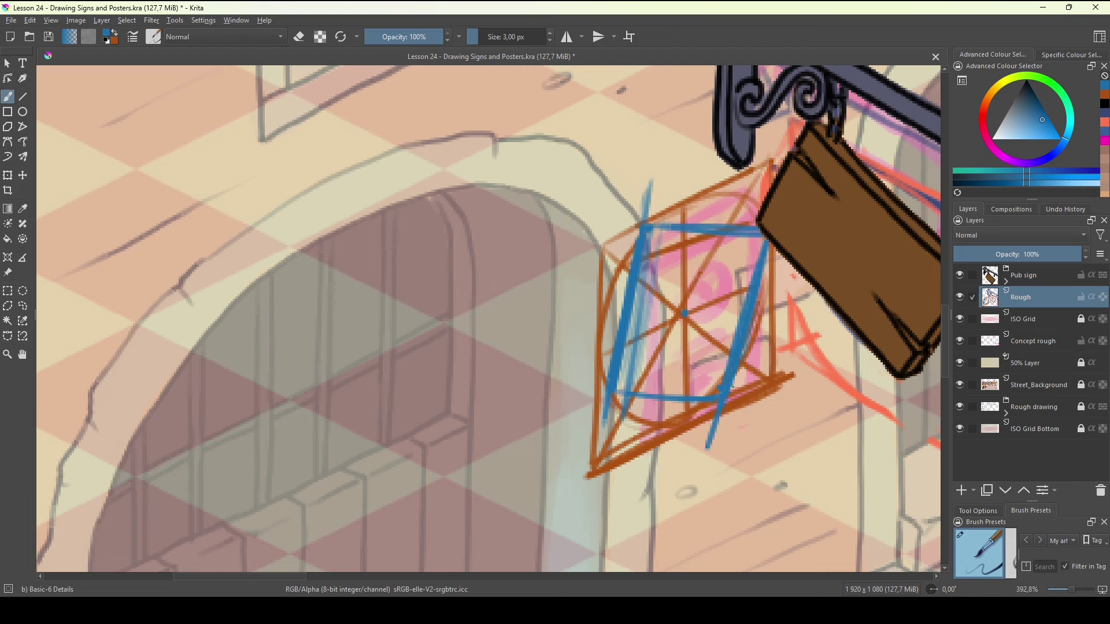
pyautogui.moveTo(670, 190); pyautogui.dragTo(697, 194)
pyautogui.moveTo(647, 184); pyautogui.dragTo(760, 197)
pyautogui.moveTo(652, 185); pyautogui.dragTo(761, 197)
pyautogui.moveTo(601, 422)
pyautogui.mouseDown()
pyautogui.moveTo(711, 434)
pyautogui.moveTo(662, 438)
pyautogui.mouseUp()
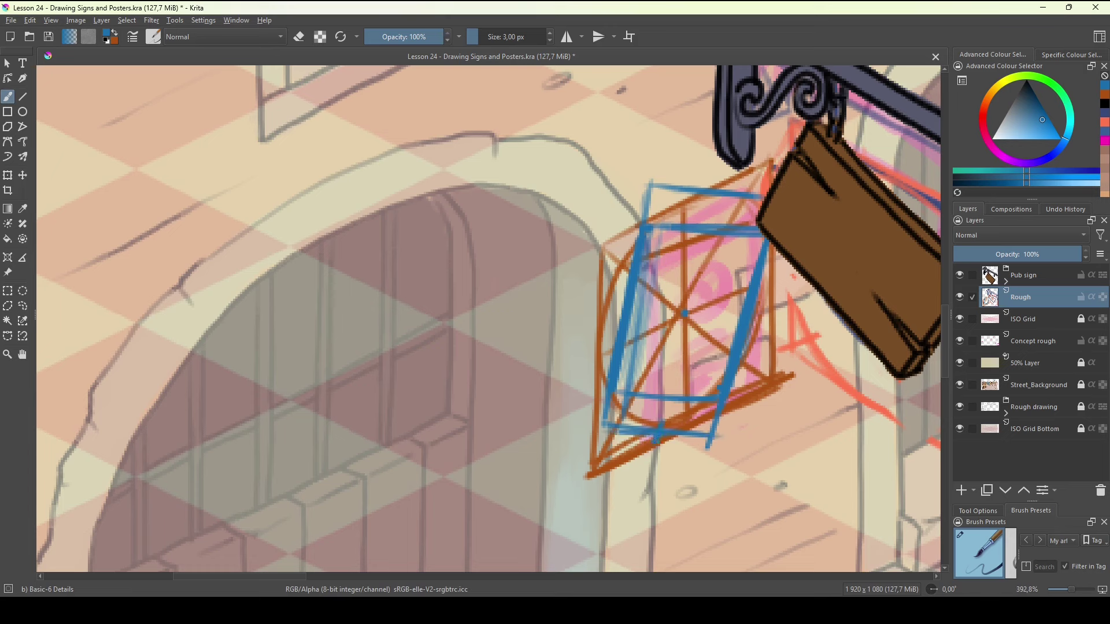
# Step: Add short blue tick marks at the middle of the poster's edges and redraw its lower edge
pyautogui.moveTo(718, 185); pyautogui.dragTo(707, 236)
pyautogui.moveTo(670, 390); pyautogui.dragTo(669, 405)
pyautogui.moveTo(736, 371); pyautogui.dragTo(722, 438)
pyautogui.moveTo(604, 415)
pyautogui.mouseDown()
pyautogui.moveTo(600, 432)
pyautogui.moveTo(711, 431)
pyautogui.mouseUp()
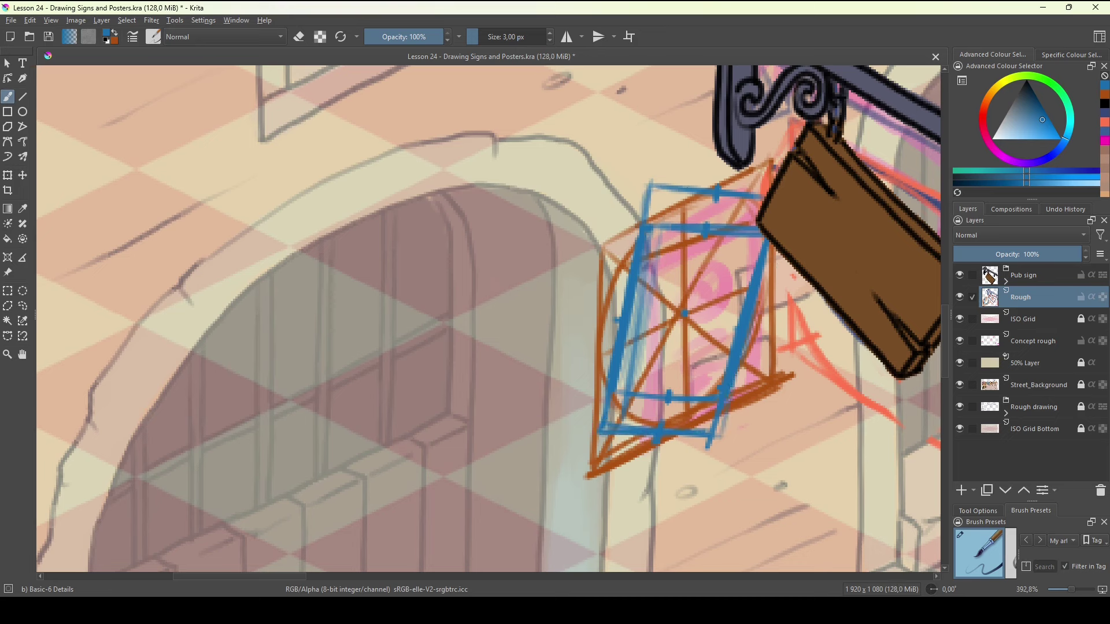
# Step: Lasso the blue poster sketch and move it down along the wall between the two doorways
pyautogui.press('l')
pyautogui.moveTo(692, 469)
pyautogui.mouseDown()
pyautogui.moveTo(762, 373)
pyautogui.moveTo(789, 271)
pyautogui.moveTo(773, 183)
pyautogui.moveTo(681, 177)
pyautogui.moveTo(640, 193)
pyautogui.moveTo(595, 443)
pyautogui.moveTo(692, 469)
pyautogui.mouseUp()
pyautogui.moveTo(772, 445); pyautogui.dragTo(650, 406)
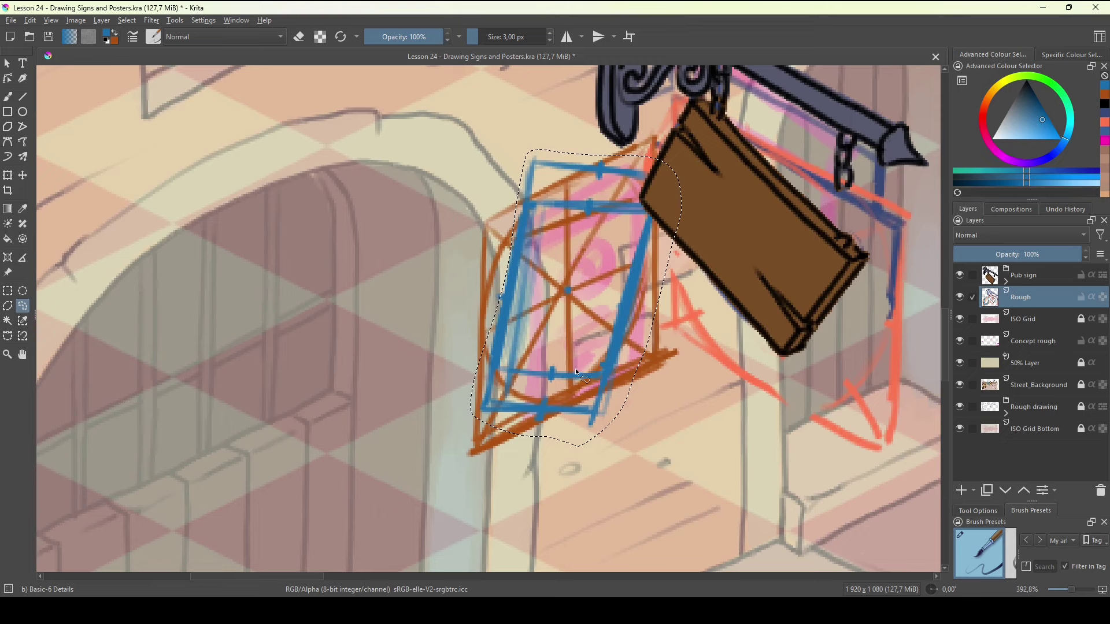
pyautogui.press('t')
pyautogui.moveTo(572, 307); pyautogui.dragTo(619, 420)
pyautogui.moveTo(646, 427)
pyautogui.mouseDown()
pyautogui.moveTo(584, 344)
pyautogui.moveTo(594, 338)
pyautogui.mouseUp()
# Step: Scale the selected poster sketch down proportionally, place it on the wall between the doorways and apply the transformation
pyautogui.hotkey('ctrl', 't')
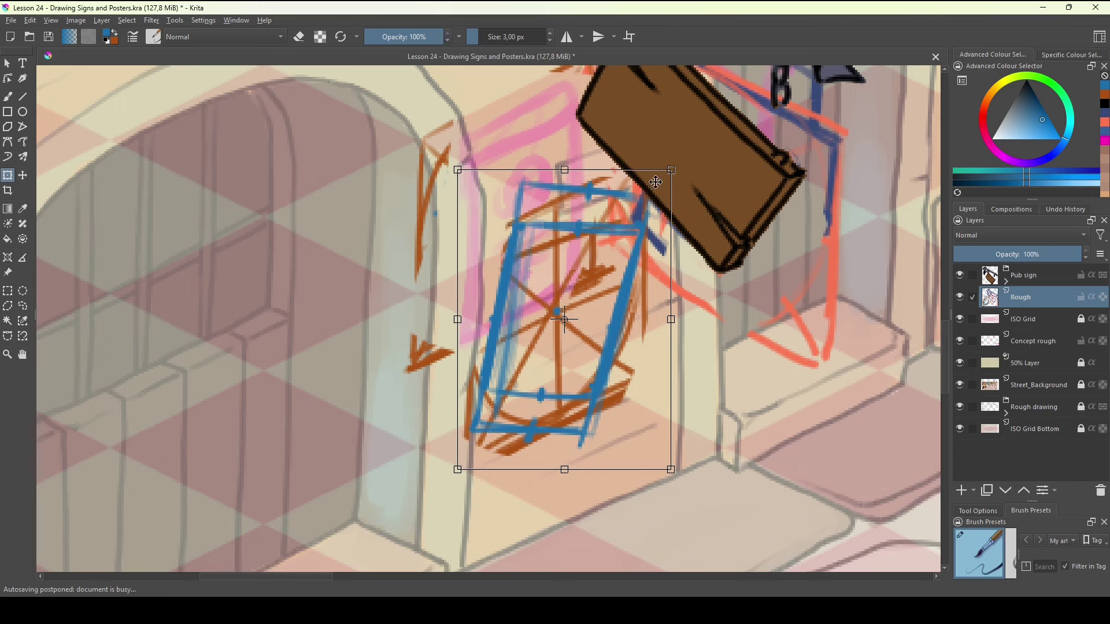
pyautogui.moveTo(671, 171)
pyautogui.mouseDown()
pyautogui.moveTo(611, 235)
pyautogui.moveTo(628, 211)
pyautogui.mouseUp()
pyautogui.moveTo(581, 305); pyautogui.dragTo(545, 284)
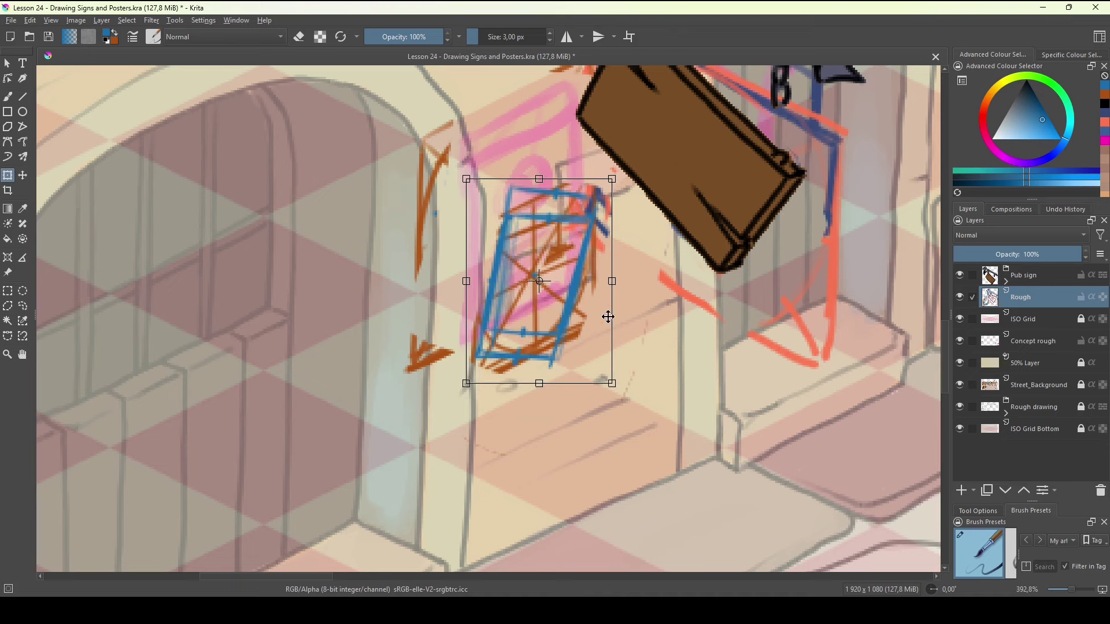
pyautogui.moveTo(640, 381); pyautogui.dragTo(670, 397)
pyautogui.moveTo(575, 336); pyautogui.dragTo(578, 338)
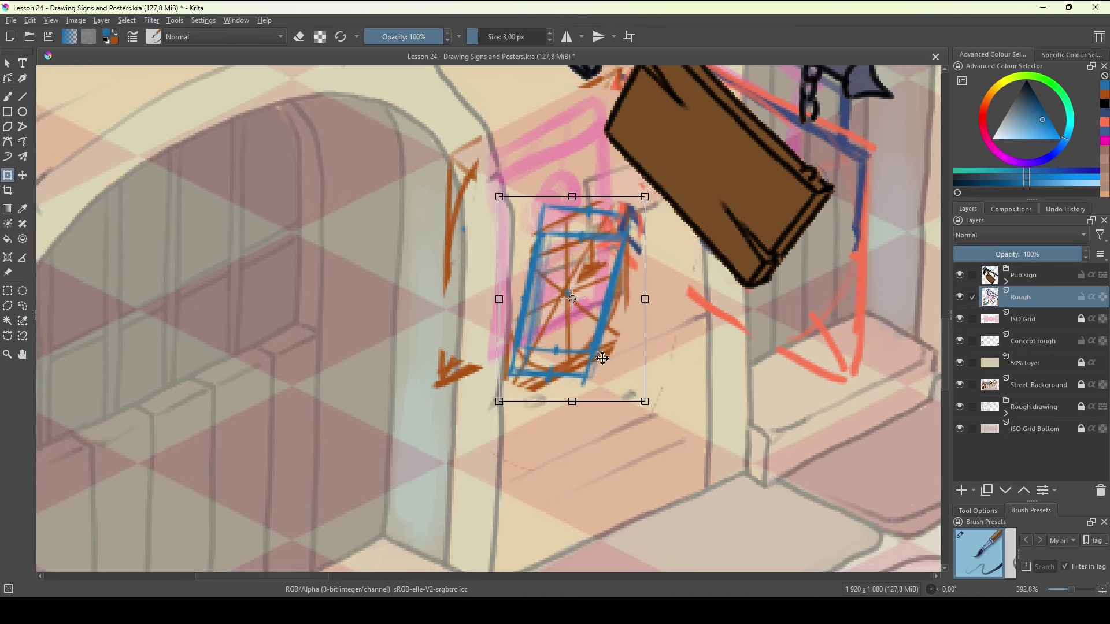
pyautogui.moveTo(651, 438); pyautogui.dragTo(671, 375)
pyautogui.moveTo(671, 376); pyautogui.dragTo(703, 419)
pyautogui.press('Return')
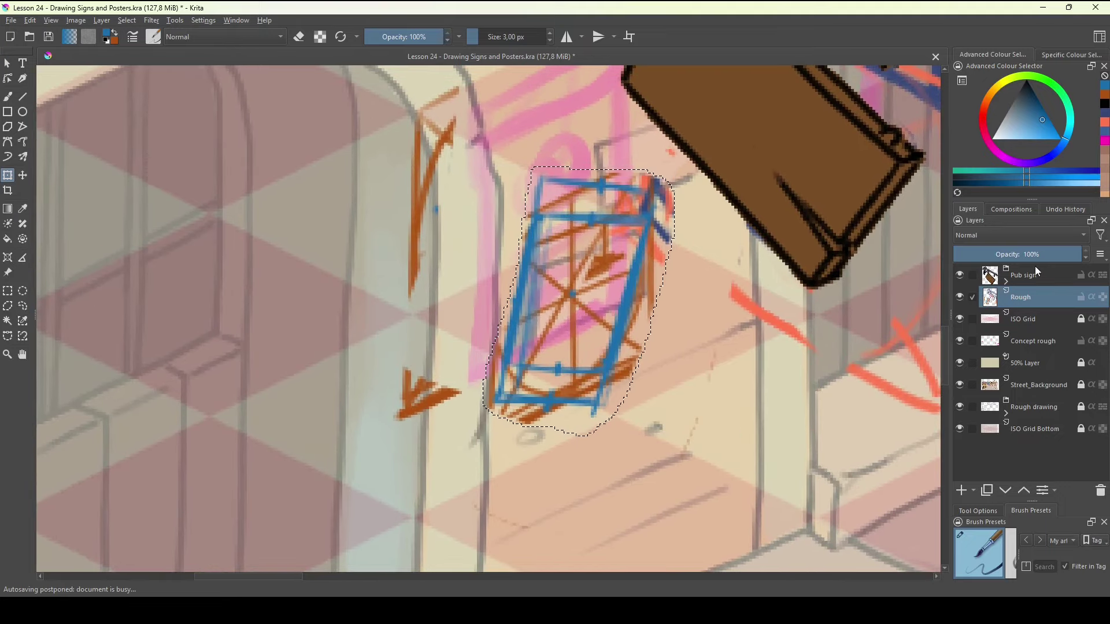
# Step: Lower the Rough layer's opacity, add a top paint layer named "Poster 01", clear the selection and ready the brush
pyautogui.click(1012, 254)
pyautogui.press('Insert')
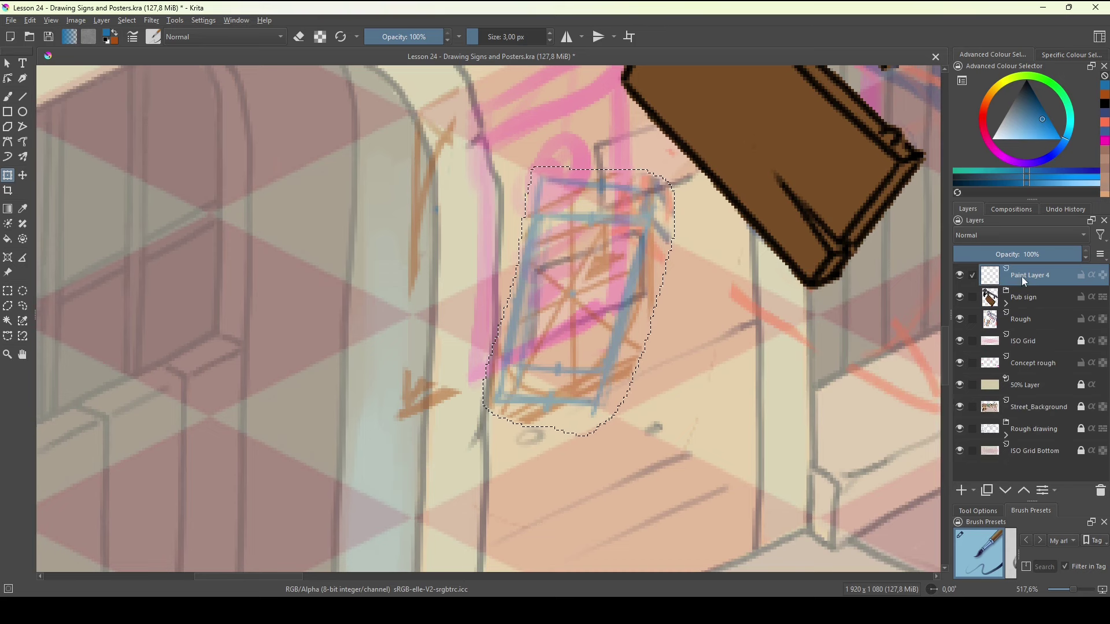
pyautogui.doubleClick(1022, 277)
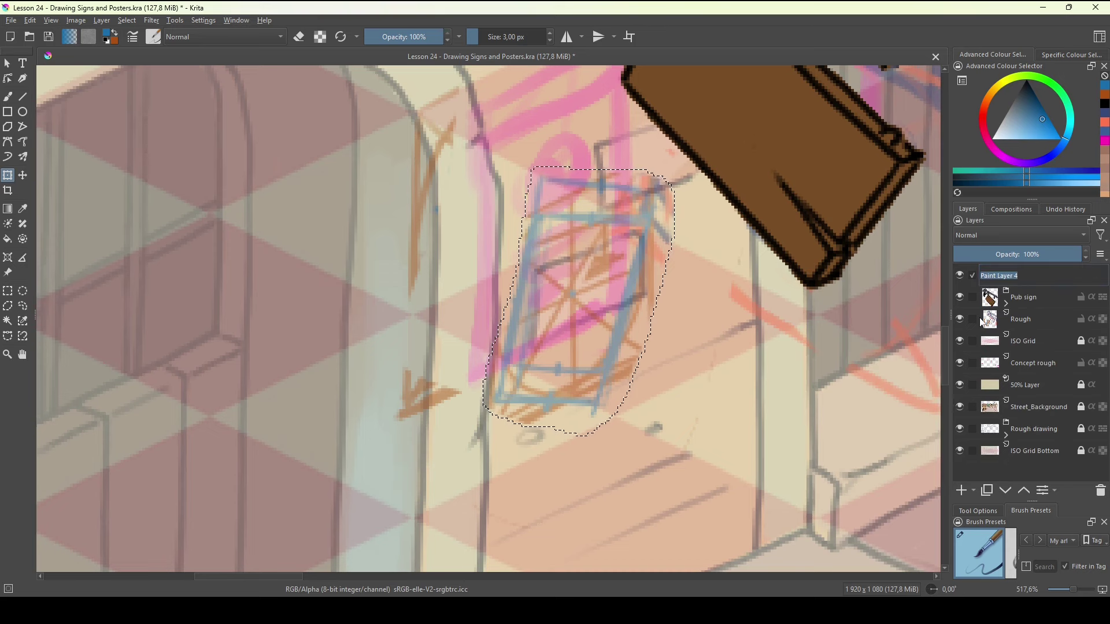
pyautogui.write('Poster 01')
pyautogui.press('Return')
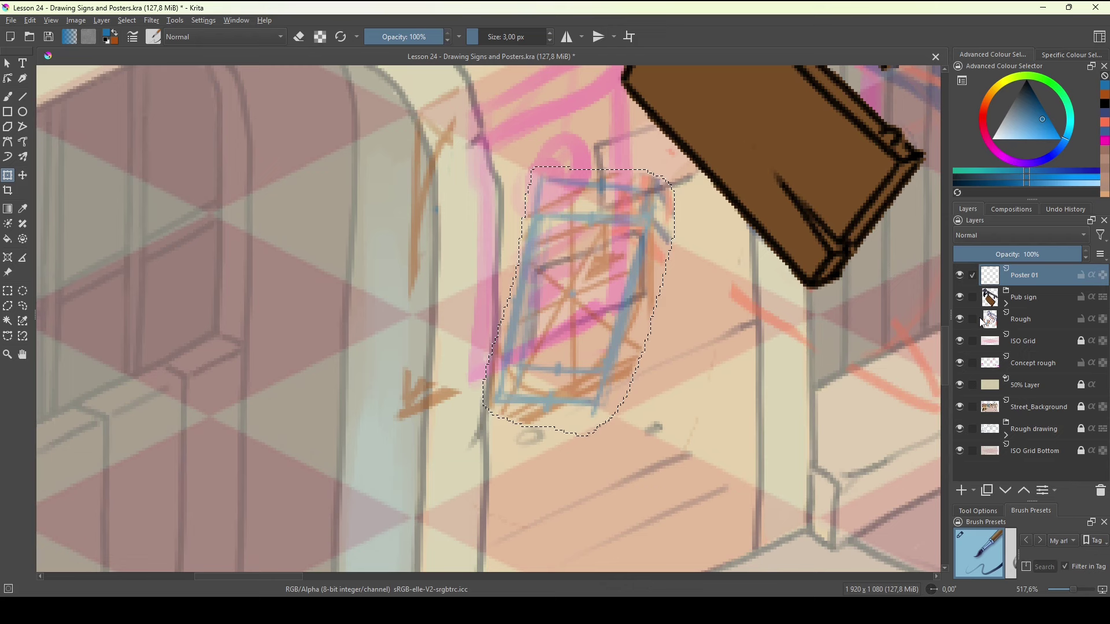
pyautogui.hotkey('ctrl', 'shift', 'a')
pyautogui.press('b')
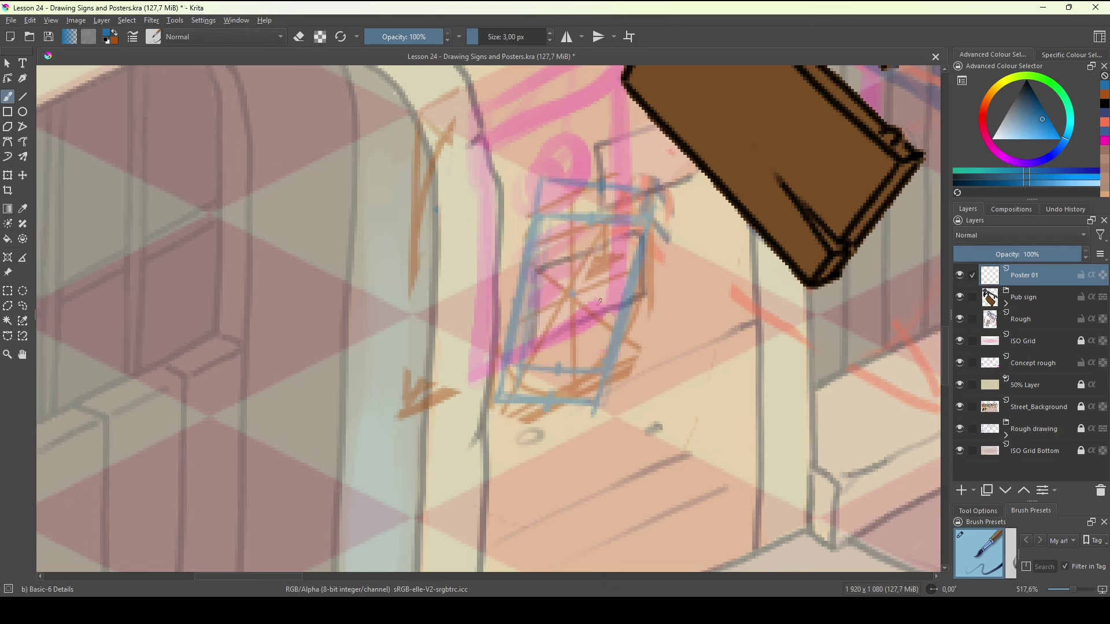
# Step: Reset the brush to black and ink the wall poster's sides, top edge and curled upper-left corner over the blue sketch
pyautogui.press('d')
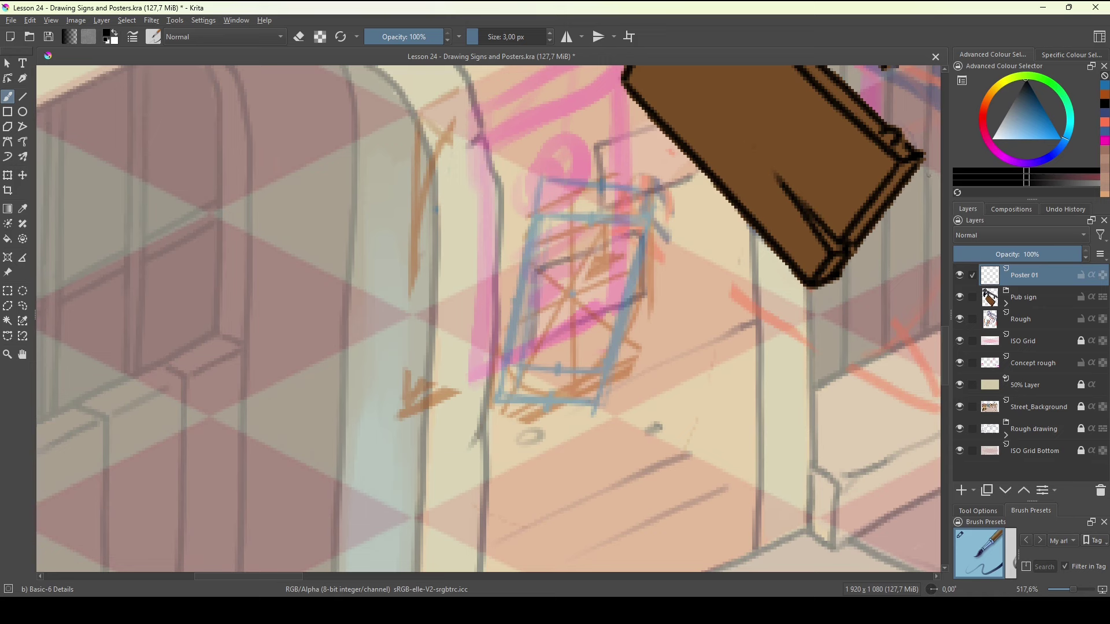
pyautogui.press('x')
pyautogui.press('x')
pyautogui.moveTo(562, 181)
pyautogui.mouseDown()
pyautogui.moveTo(570, 197)
pyautogui.moveTo(531, 230)
pyautogui.mouseUp()
pyautogui.moveTo(564, 184); pyautogui.dragTo(530, 223)
pyautogui.moveTo(559, 178); pyautogui.dragTo(549, 194)
pyautogui.moveTo(561, 183); pyautogui.dragTo(656, 199)
# Step: Ink the poster's bottom edge with a ragged, torn lower-left corner
pyautogui.scroll(-2, 440, 332)
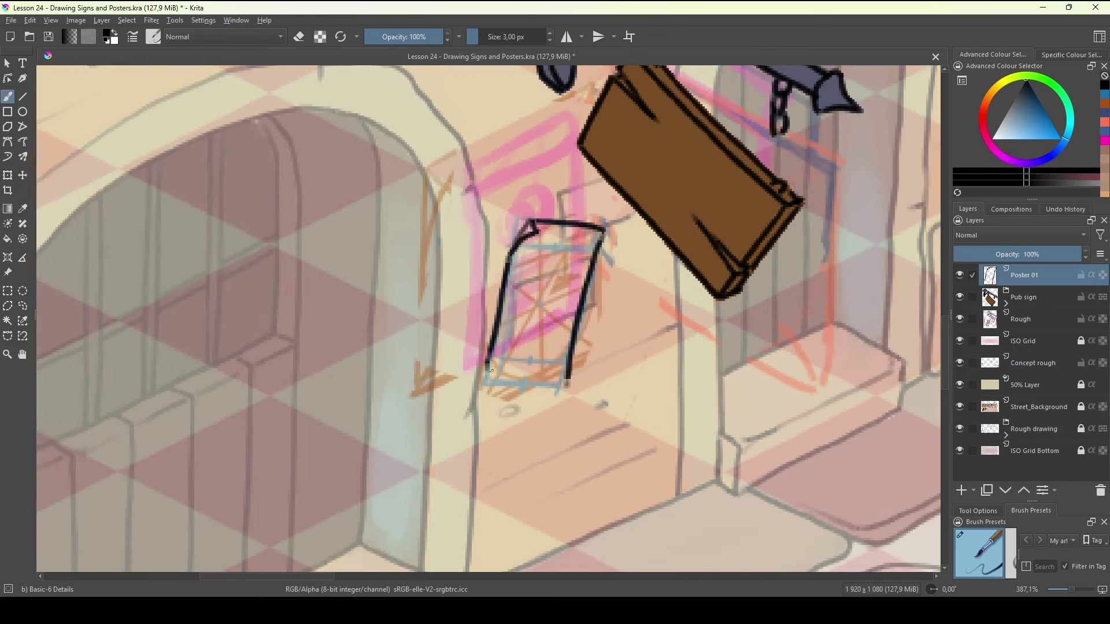
pyautogui.moveTo(488, 366)
pyautogui.mouseDown()
pyautogui.moveTo(523, 386)
pyautogui.moveTo(566, 381)
pyautogui.moveTo(513, 384)
pyautogui.mouseUp()
pyautogui.moveTo(544, 315); pyautogui.dragTo(552, 329)
pyautogui.scroll(2, 577, 364)
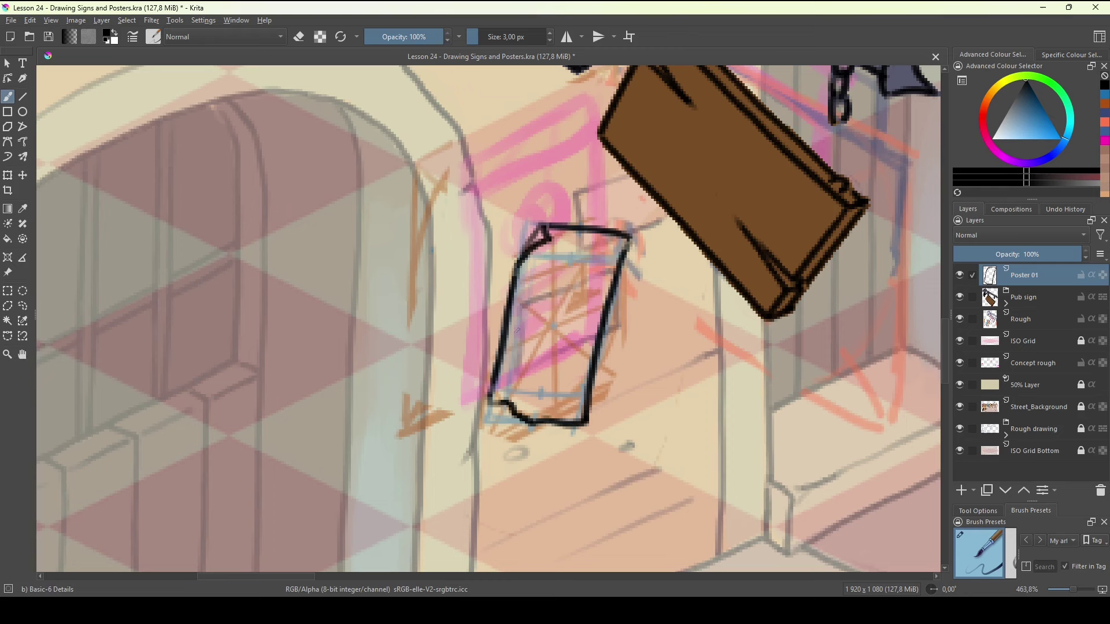
# Step: Erase part of the poster's left edge and draw a pointed tear just above its torn lower corner
pyautogui.press('e')
pyautogui.moveTo(510, 311); pyautogui.dragTo(503, 323)
pyautogui.hotkey('ctrl', 'z')
pyautogui.press('e')
pyautogui.moveTo(489, 363)
pyautogui.mouseDown()
pyautogui.moveTo(557, 365)
pyautogui.moveTo(494, 368)
pyautogui.mouseUp()
pyautogui.press('e')
pyautogui.press('e')
# Step: Draw an empty title box near the poster's top and a framed portrait of a figure beneath it
pyautogui.moveTo(555, 245)
pyautogui.mouseDown()
pyautogui.moveTo(607, 251)
pyautogui.moveTo(595, 282)
pyautogui.mouseUp()
pyautogui.moveTo(532, 256)
pyautogui.mouseDown()
pyautogui.moveTo(549, 285)
pyautogui.moveTo(595, 284)
pyautogui.moveTo(603, 264)
pyautogui.moveTo(597, 286)
pyautogui.mouseUp()
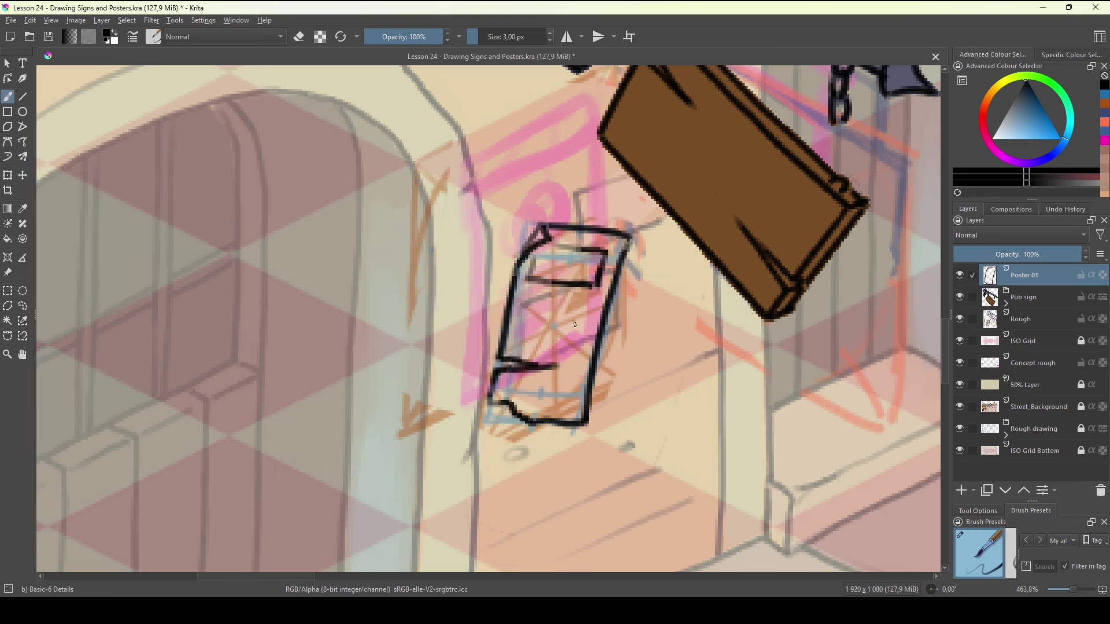
pyautogui.moveTo(529, 291)
pyautogui.mouseDown()
pyautogui.moveTo(532, 326)
pyautogui.moveTo(592, 298)
pyautogui.moveTo(582, 348)
pyautogui.moveTo(517, 345)
pyautogui.moveTo(523, 325)
pyautogui.moveTo(567, 317)
pyautogui.moveTo(528, 336)
pyautogui.moveTo(564, 340)
pyautogui.moveTo(527, 322)
pyautogui.moveTo(545, 321)
pyautogui.mouseUp()
pyautogui.press('e')
pyautogui.press('e')
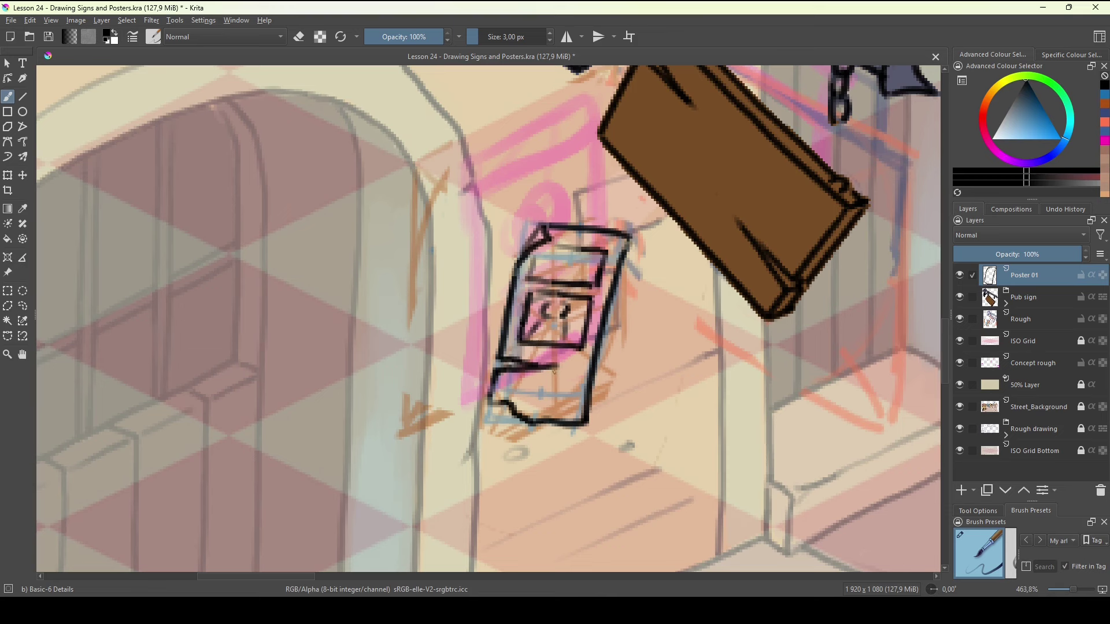
# Step: Letter "$500" across the bottom of the poster below the tear
pyautogui.press('e')
pyautogui.press('e')
pyautogui.moveTo(517, 380)
pyautogui.mouseDown()
pyautogui.moveTo(510, 400)
pyautogui.moveTo(535, 398)
pyautogui.moveTo(525, 401)
pyautogui.mouseUp()
pyautogui.moveTo(530, 384); pyautogui.dragTo(554, 394)
pyautogui.moveTo(565, 387); pyautogui.dragTo(568, 398)
# Step: Lasso the poster's outline and add a tan colour fill layer beneath its line art
pyautogui.moveTo(671, 309); pyautogui.dragTo(644, 327)
pyautogui.moveTo(603, 255); pyautogui.dragTo(582, 308)
pyautogui.press('l')
pyautogui.moveTo(514, 247)
pyautogui.mouseDown()
pyautogui.moveTo(494, 281)
pyautogui.moveTo(472, 377)
pyautogui.moveTo(504, 384)
pyautogui.moveTo(470, 395)
pyautogui.moveTo(467, 418)
pyautogui.moveTo(516, 443)
pyautogui.moveTo(555, 443)
pyautogui.mouseUp()
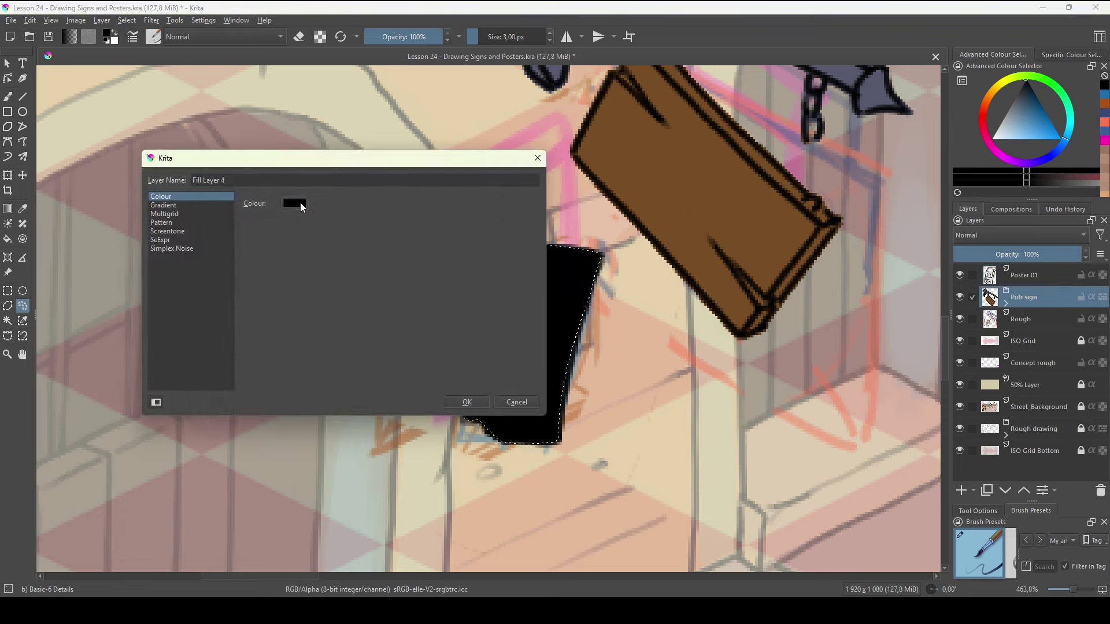
pyautogui.click(300, 203)
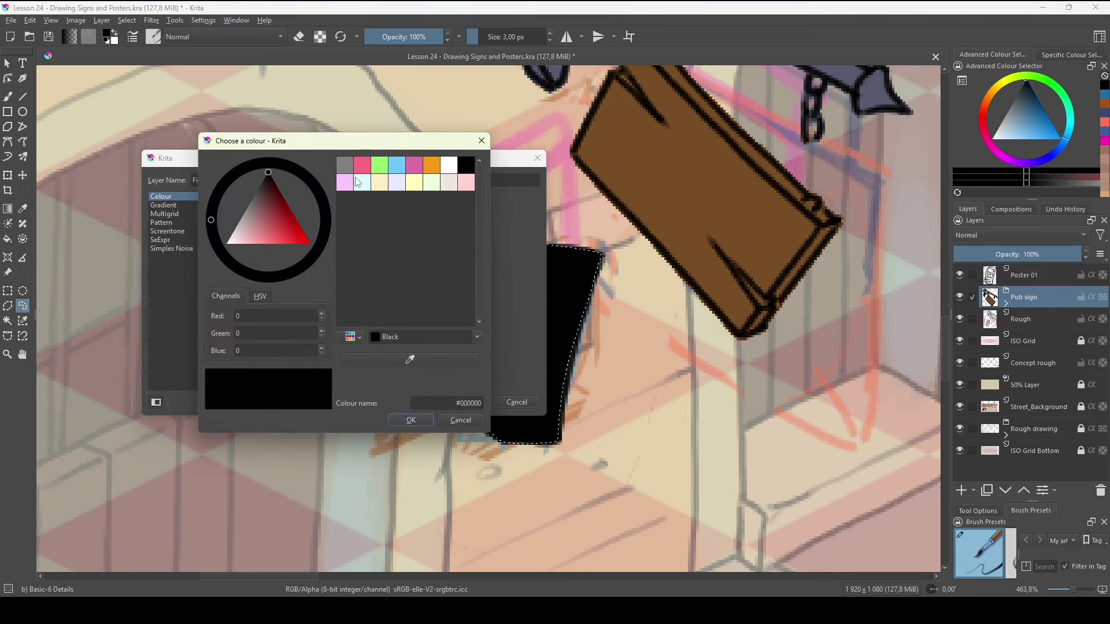
pyautogui.click(432, 165)
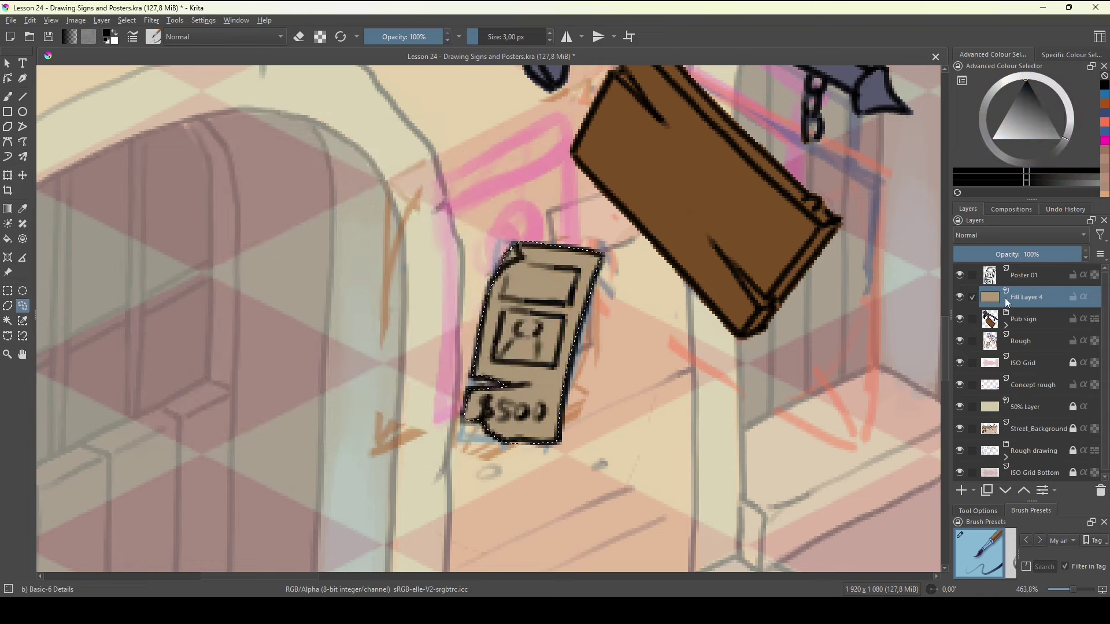
# Step: Change the poster fill layer's colour to the light tan #e5c9a0
pyautogui.rightClick(1011, 297)
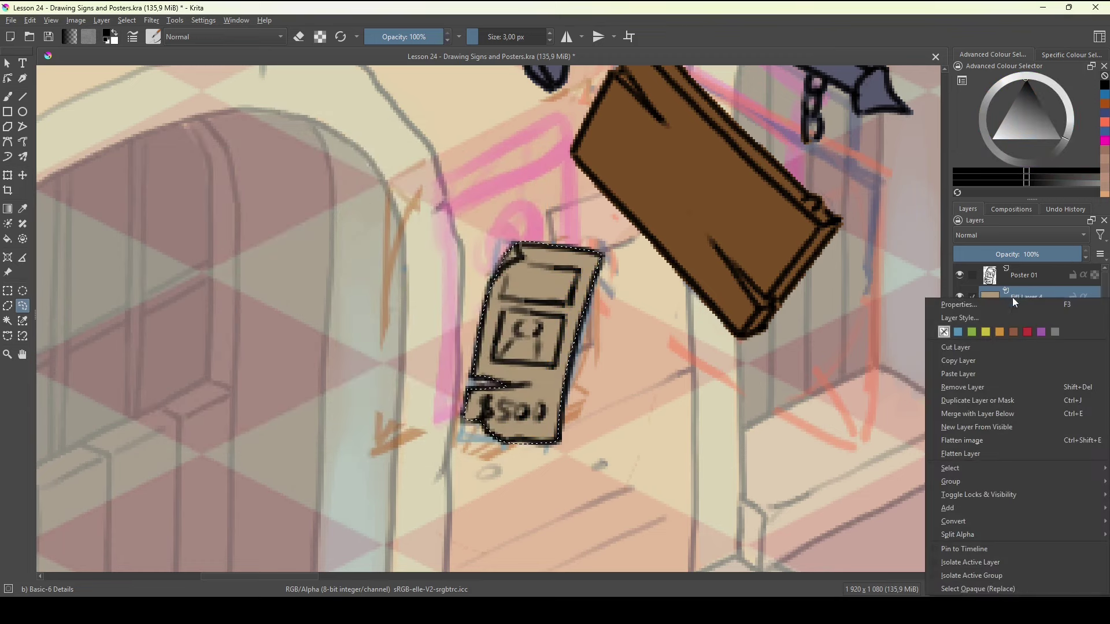
pyautogui.click(966, 305)
pyautogui.click(297, 220)
pyautogui.moveTo(260, 243); pyautogui.dragTo(258, 251)
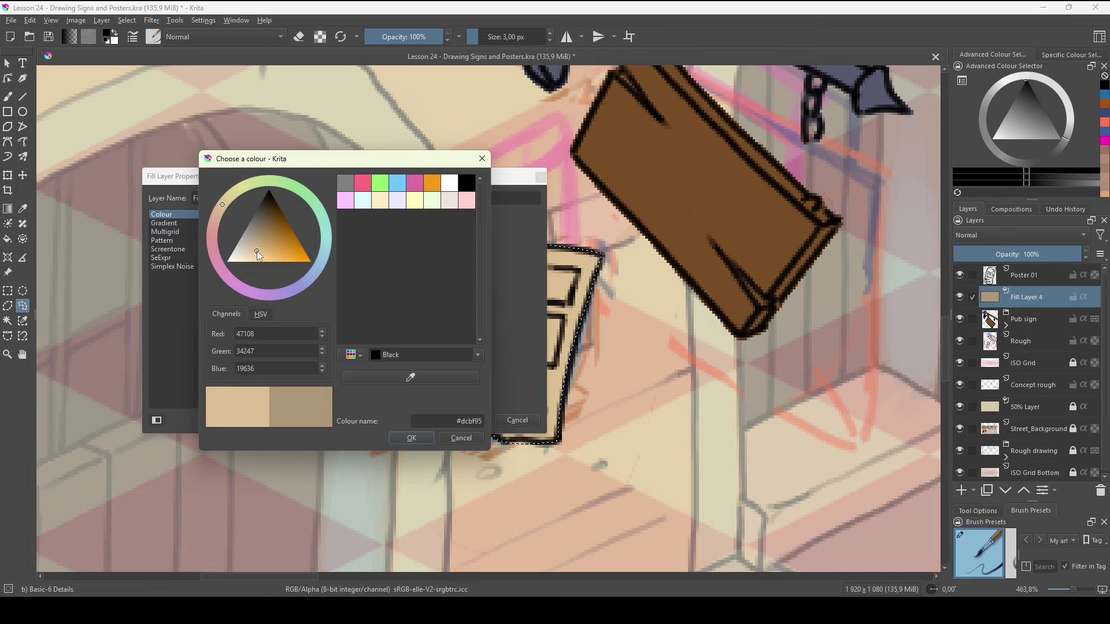
pyautogui.click(254, 253)
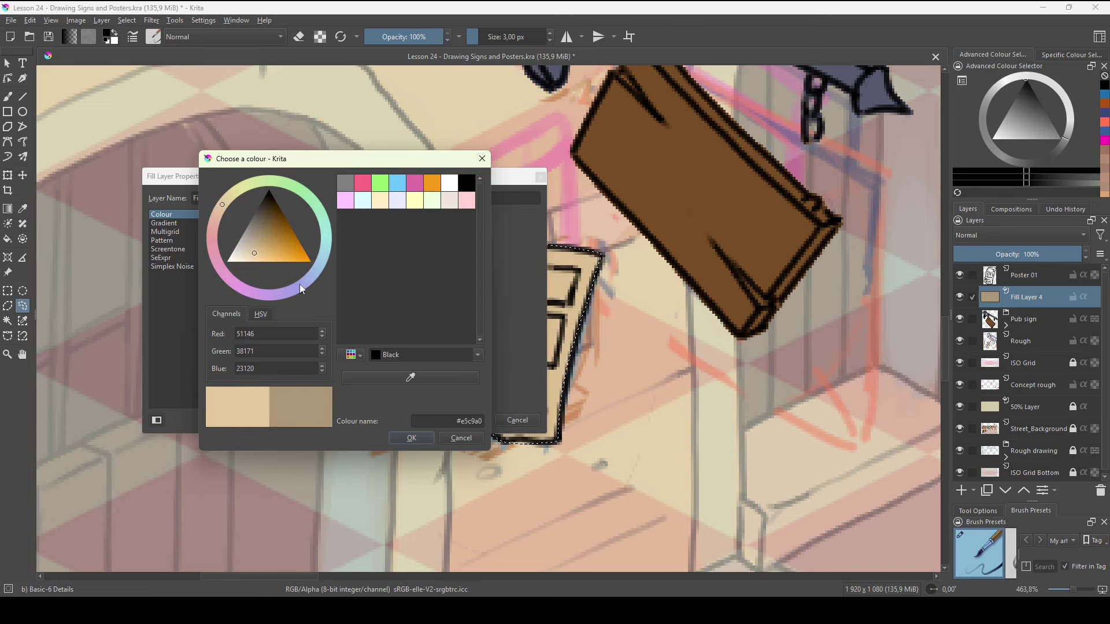
pyautogui.click(432, 438)
pyautogui.click(458, 419)
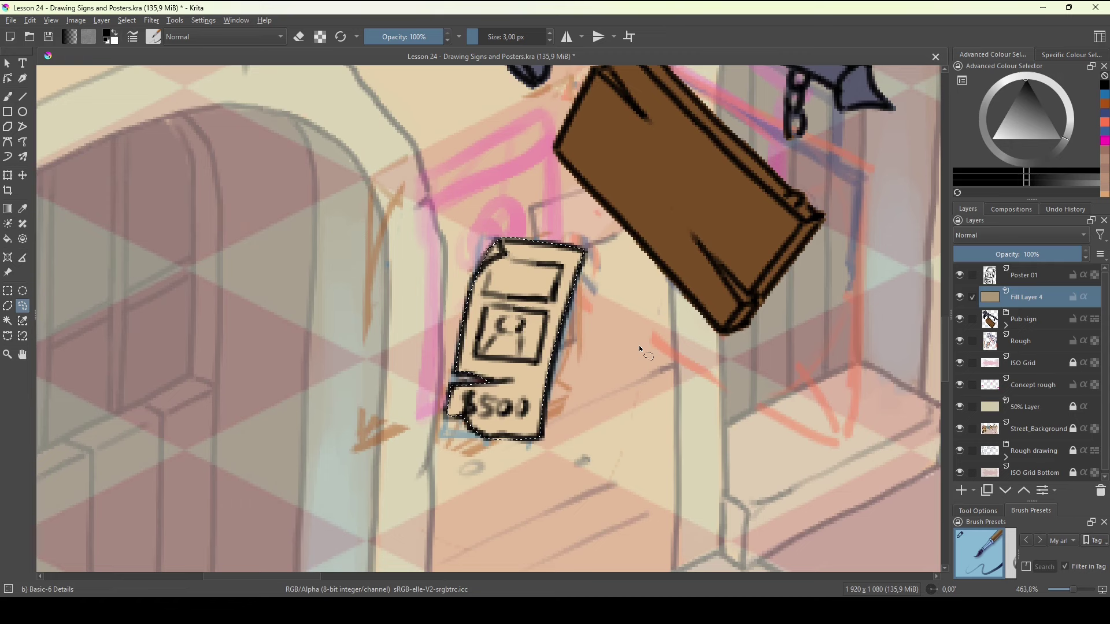
# Step: Group the poster's line art and fill layer and name the group "Poster 01"
pyautogui.keyDown('ctrl'); pyautogui.click(1026, 275); pyautogui.keyUp('ctrl')
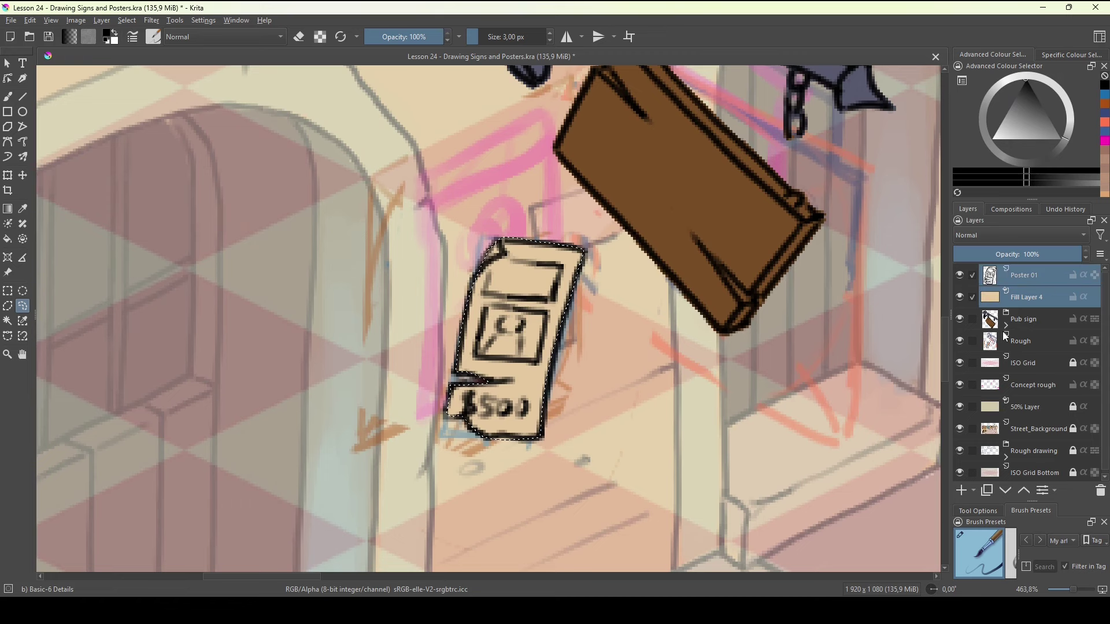
pyautogui.hotkey('ctrl', 'g')
pyautogui.click(1007, 281)
pyautogui.doubleClick(1021, 277)
pyautogui.write('Poster 01')
pyautogui.press('Return')
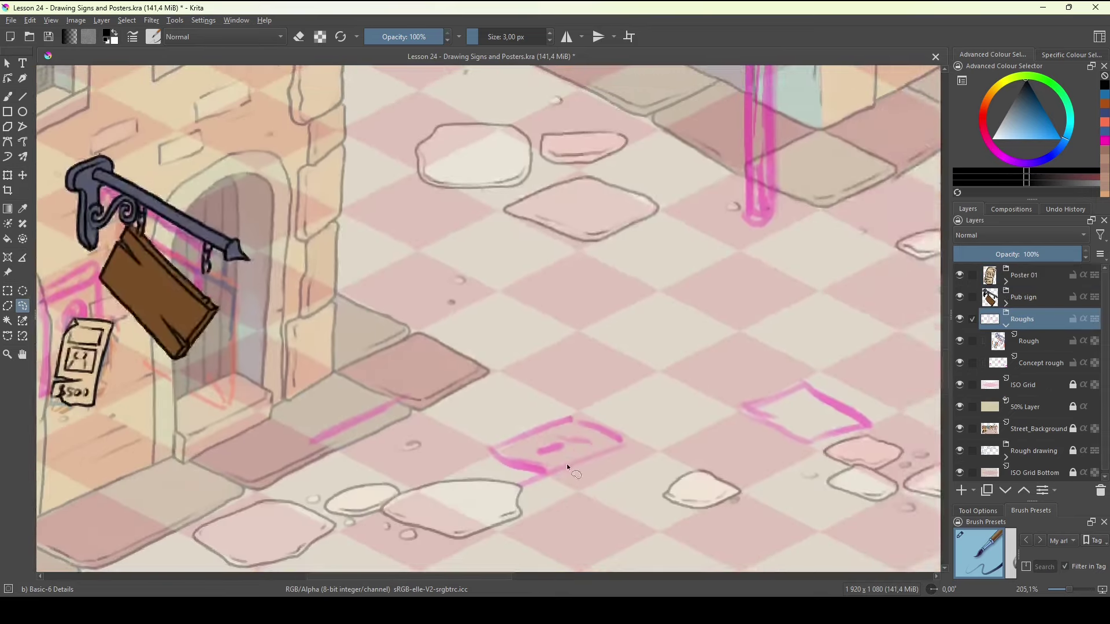
# Step: Add a paint layer above the Poster 01 group and set the brush to a dark orange-brown for the street flyer guide
pyautogui.moveTo(567, 465)
pyautogui.mouseDown()
pyautogui.moveTo(713, 424)
pyautogui.moveTo(745, 438)
pyautogui.moveTo(712, 440)
pyautogui.moveTo(727, 368)
pyautogui.moveTo(644, 401)
pyautogui.moveTo(804, 394)
pyautogui.mouseUp()
pyautogui.scroll(2, 625, 418)
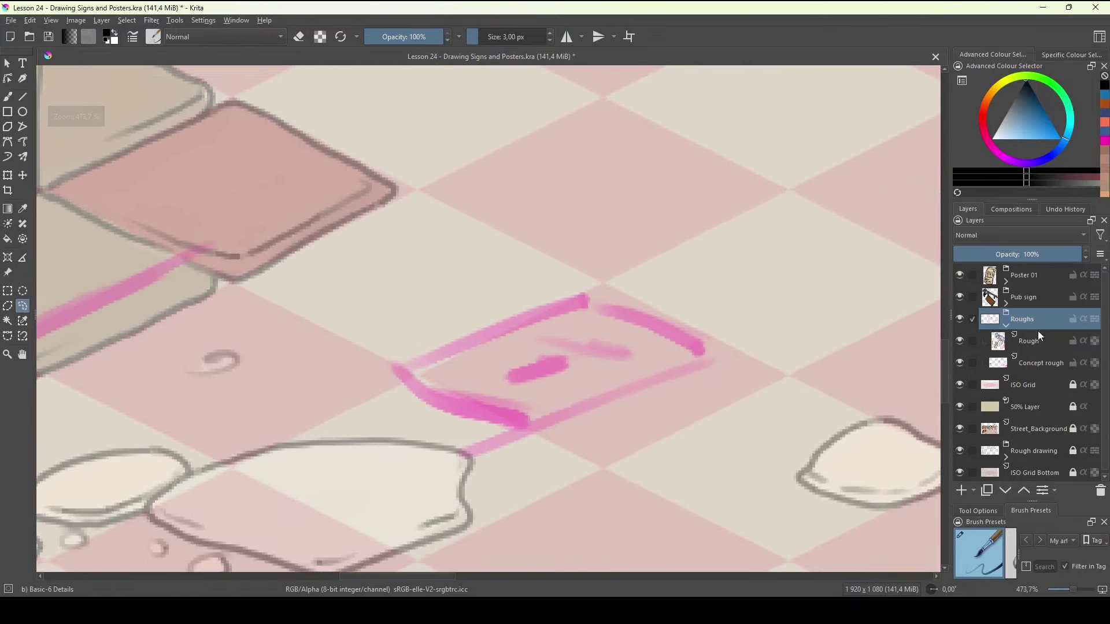
pyautogui.click(1031, 276)
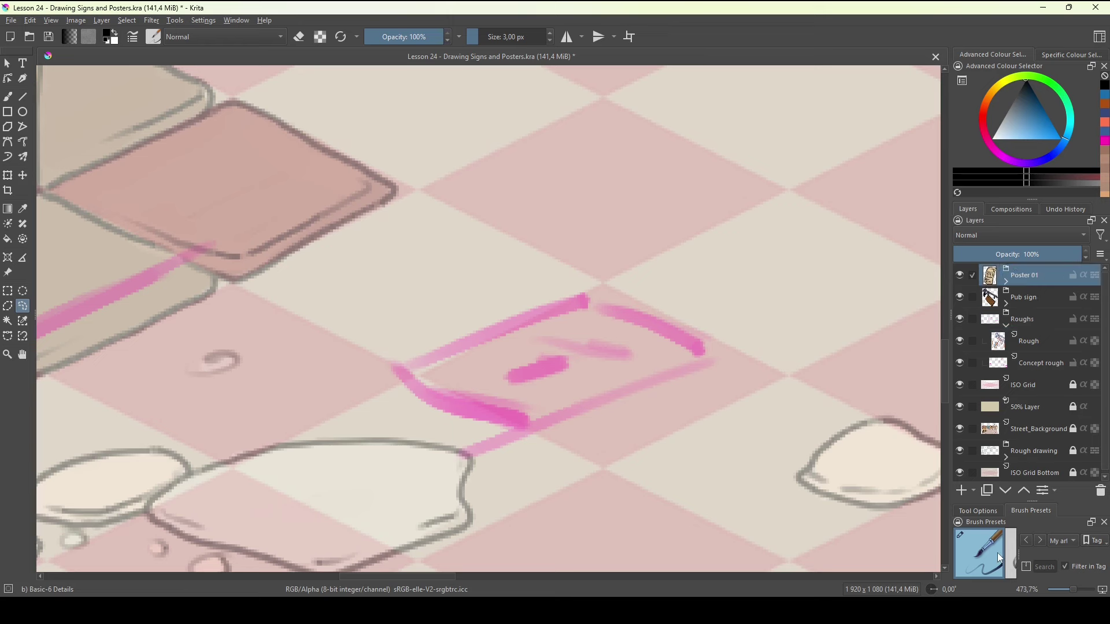
pyautogui.press('Insert')
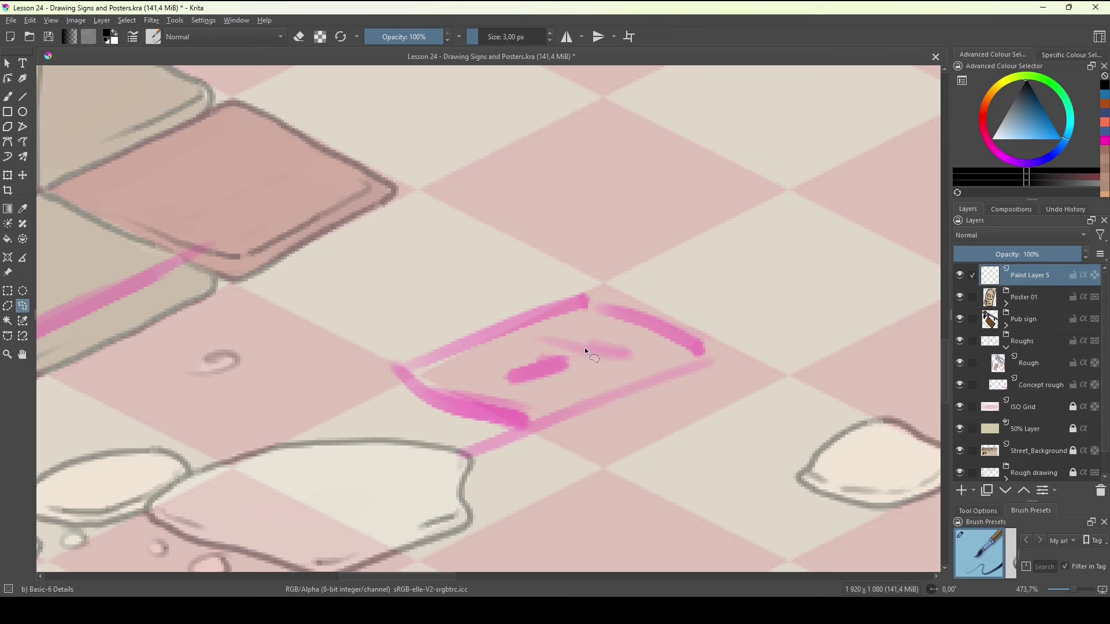
pyautogui.press('b')
pyautogui.click(1040, 114)
pyautogui.click(987, 100)
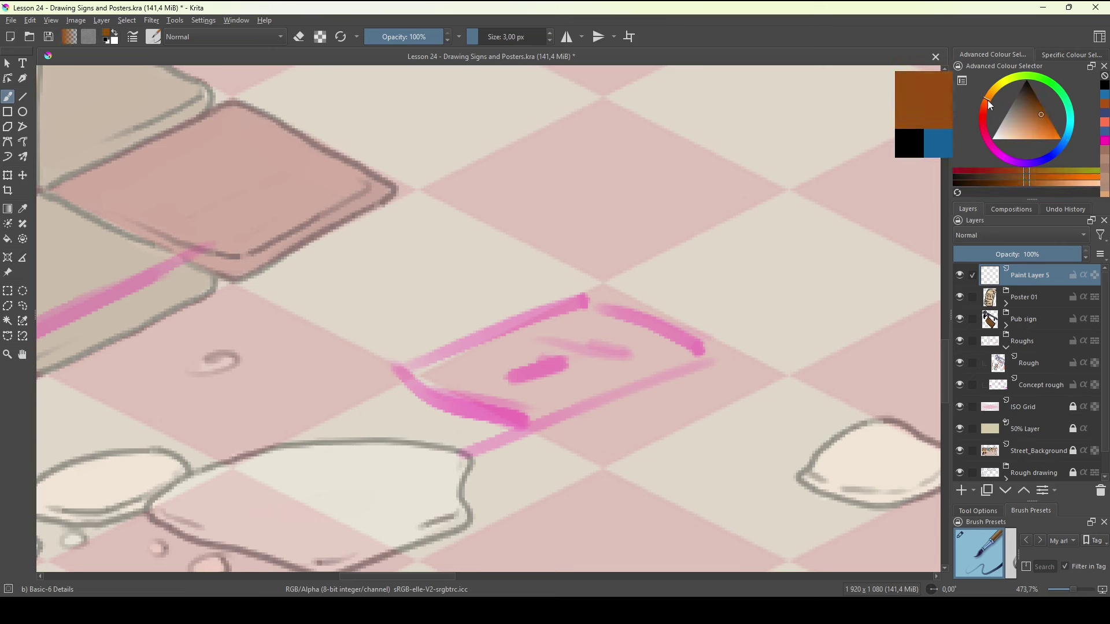
pyautogui.click(1047, 116)
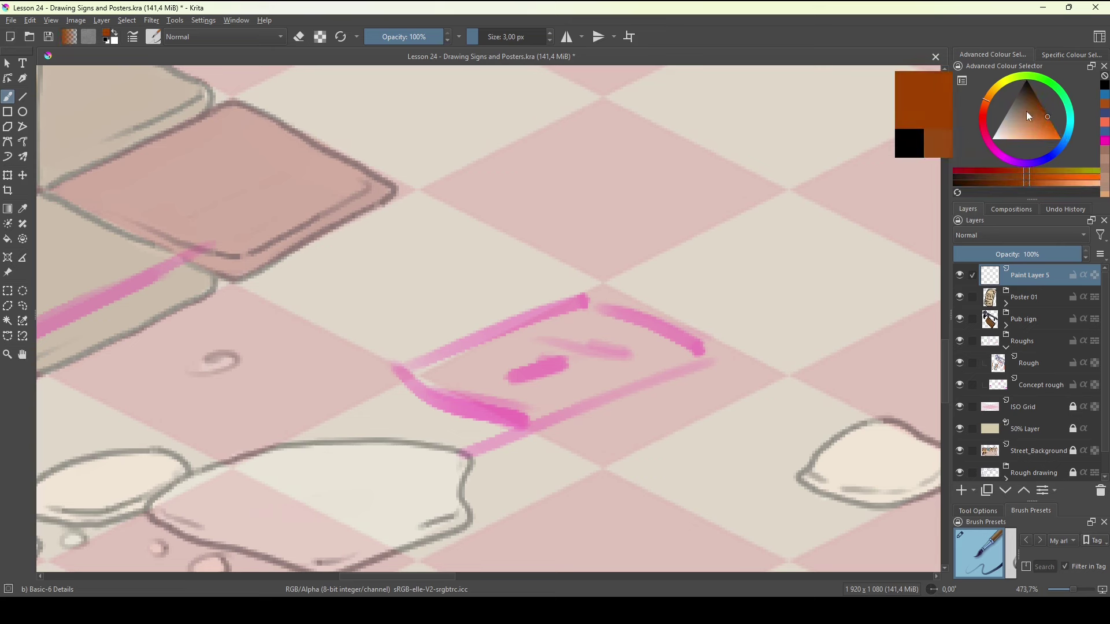
pyautogui.scroll(-1, 632, 323)
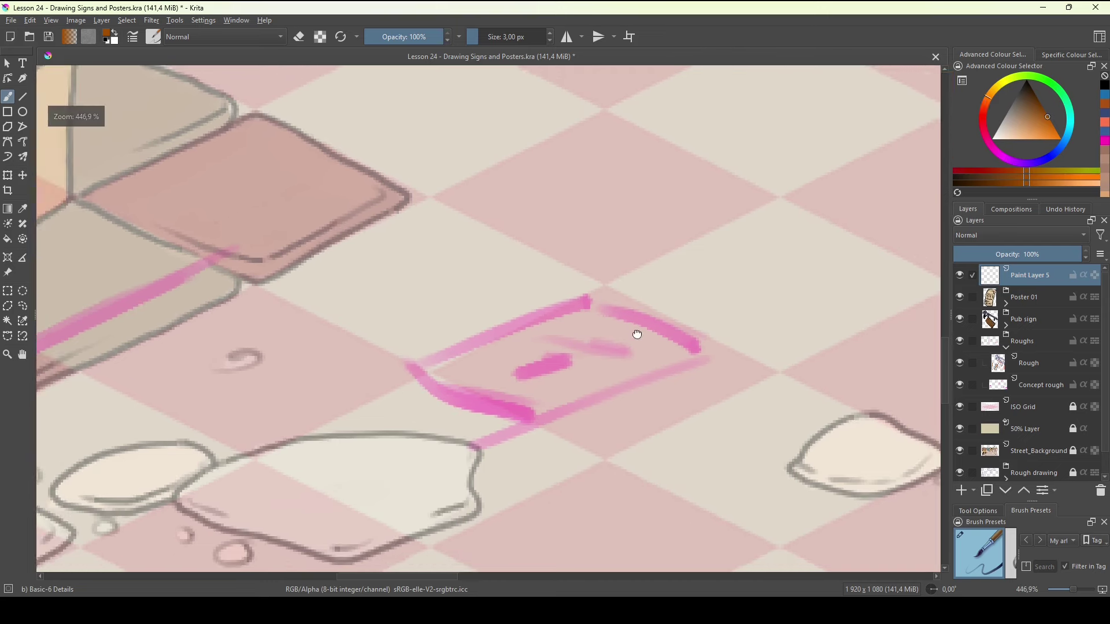
pyautogui.moveTo(637, 332); pyautogui.dragTo(663, 336)
pyautogui.moveTo(576, 286); pyautogui.dragTo(741, 359)
pyautogui.hotkey('ctrl', 'z')
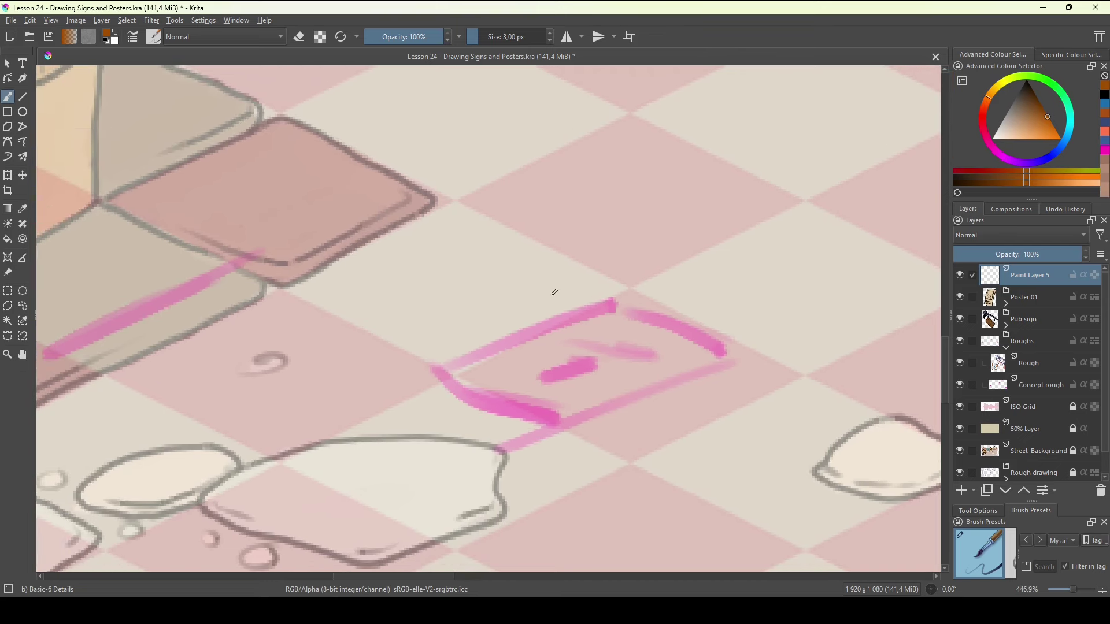
# Step: Adjust the orange-brown colour and draw the upper-right and lower-right edges of an isometric diamond around the pink flyer sketch
pyautogui.click(1043, 123)
pyautogui.moveTo(529, 271); pyautogui.dragTo(769, 362)
pyautogui.hotkey('ctrl', 'z')
pyautogui.moveTo(519, 253); pyautogui.dragTo(763, 377)
pyautogui.hotkey('ctrl', 'z')
pyautogui.moveTo(514, 250); pyautogui.dragTo(772, 374)
pyautogui.moveTo(779, 379)
pyautogui.mouseDown()
pyautogui.moveTo(845, 364)
pyautogui.moveTo(677, 457)
pyautogui.mouseUp()
# Step: Complete the orange diamond with its upper-left and lower-left edges and reinforce the edges on the other side
pyautogui.scroll(-2, 846, 364)
pyautogui.moveTo(652, 274); pyautogui.dragTo(545, 339)
pyautogui.moveTo(660, 274); pyautogui.dragTo(843, 361)
pyautogui.hotkey('ctrl', 'z')
pyautogui.moveTo(663, 271); pyautogui.dragTo(793, 337)
pyautogui.moveTo(670, 278)
pyautogui.mouseDown()
pyautogui.moveTo(835, 363)
pyautogui.moveTo(690, 454)
pyautogui.moveTo(533, 342)
pyautogui.moveTo(462, 375)
pyautogui.moveTo(661, 471)
pyautogui.mouseUp()
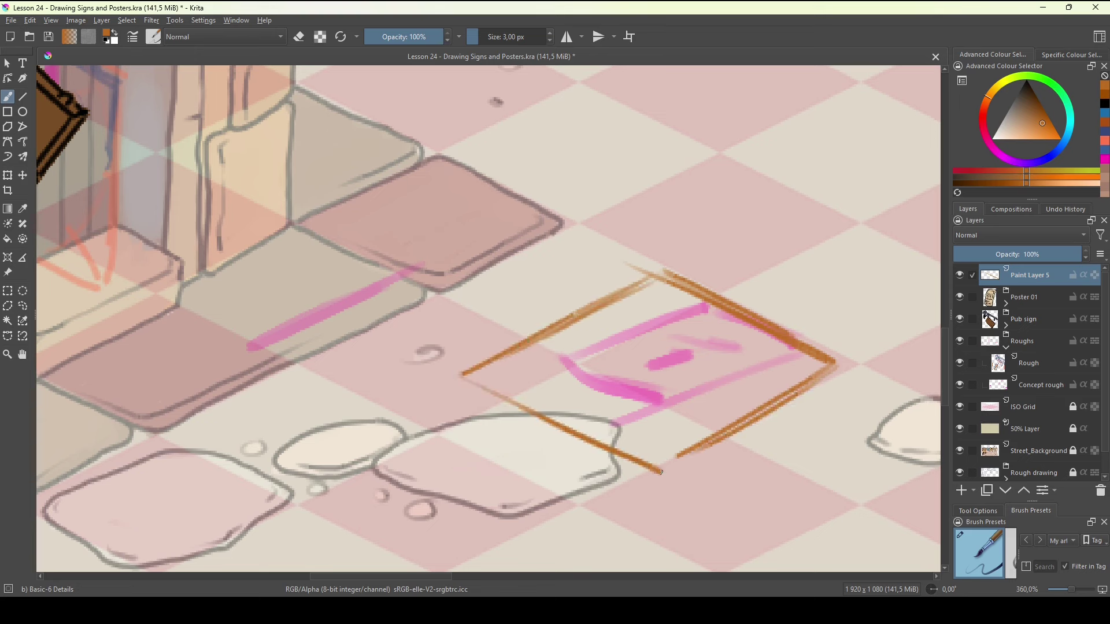
pyautogui.moveTo(785, 397); pyautogui.dragTo(649, 478)
# Step: Divide the diamond with both corner-to-corner diagonals and the two midlines through its centre
pyautogui.moveTo(658, 270); pyautogui.dragTo(662, 470)
pyautogui.moveTo(462, 374); pyautogui.dragTo(834, 361)
pyautogui.moveTo(719, 323); pyautogui.dragTo(577, 430)
pyautogui.moveTo(576, 322); pyautogui.dragTo(777, 413)
pyautogui.hotkey('ctrl', 'z')
pyautogui.moveTo(570, 327); pyautogui.dragTo(766, 407)
pyautogui.hotkey('ctrl', 'z')
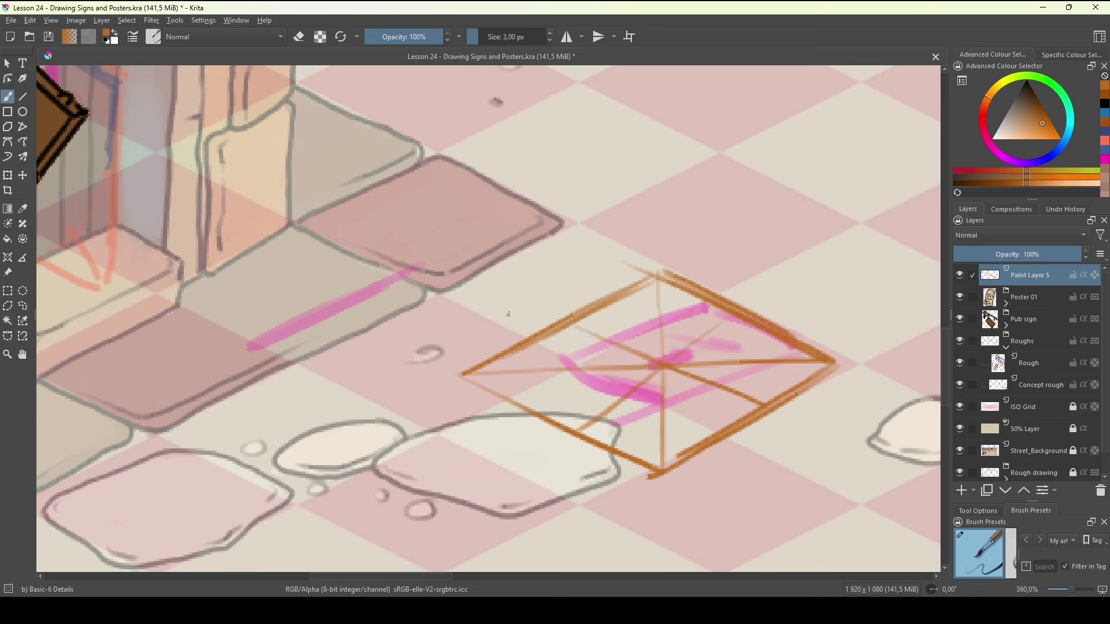
# Step: Draw an isometric ellipse inside the diamond, touching the midpoints of its four edges
pyautogui.moveTo(756, 330)
pyautogui.mouseDown()
pyautogui.moveTo(767, 375)
pyautogui.moveTo(749, 407)
pyautogui.mouseUp()
pyautogui.moveTo(593, 438); pyautogui.dragTo(740, 417)
pyautogui.moveTo(621, 450); pyautogui.dragTo(702, 439)
pyautogui.moveTo(528, 370)
pyautogui.mouseDown()
pyautogui.moveTo(534, 402)
pyautogui.moveTo(586, 432)
pyautogui.moveTo(585, 309)
pyautogui.moveTo(702, 299)
pyautogui.mouseUp()
pyautogui.moveTo(770, 322); pyautogui.dragTo(755, 330)
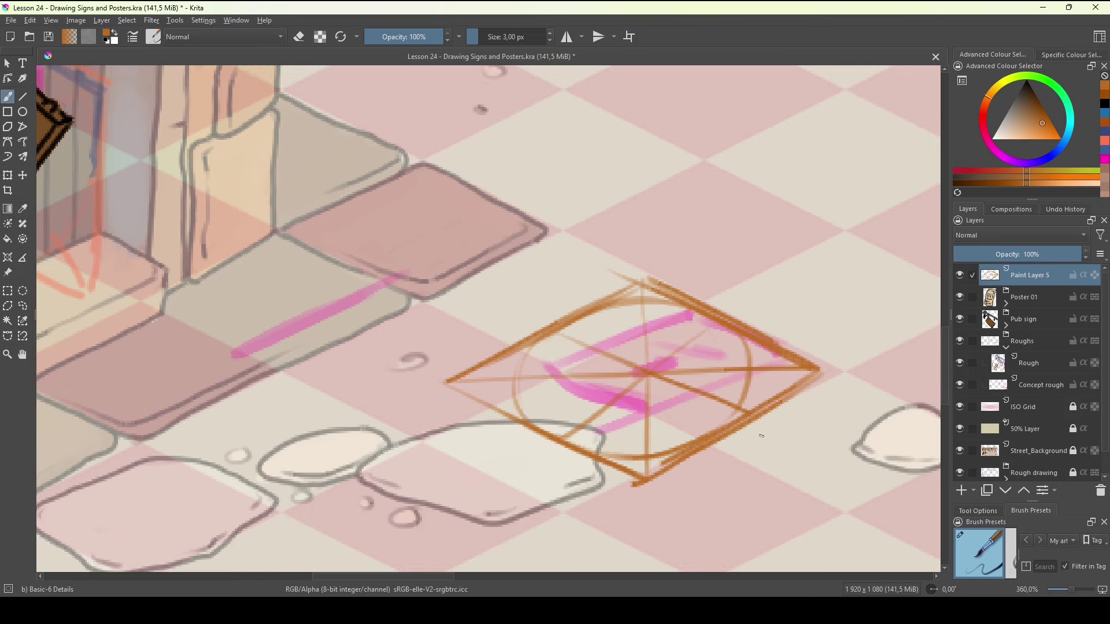
# Step: Lasso the diamond and ellipse guide, copy it to a new layer and clear the selection
pyautogui.moveTo(761, 436); pyautogui.dragTo(740, 443)
pyautogui.press('l')
pyautogui.moveTo(627, 499)
pyautogui.mouseDown()
pyautogui.moveTo(643, 498)
pyautogui.moveTo(725, 295)
pyautogui.moveTo(389, 397)
pyautogui.moveTo(627, 502)
pyautogui.mouseUp()
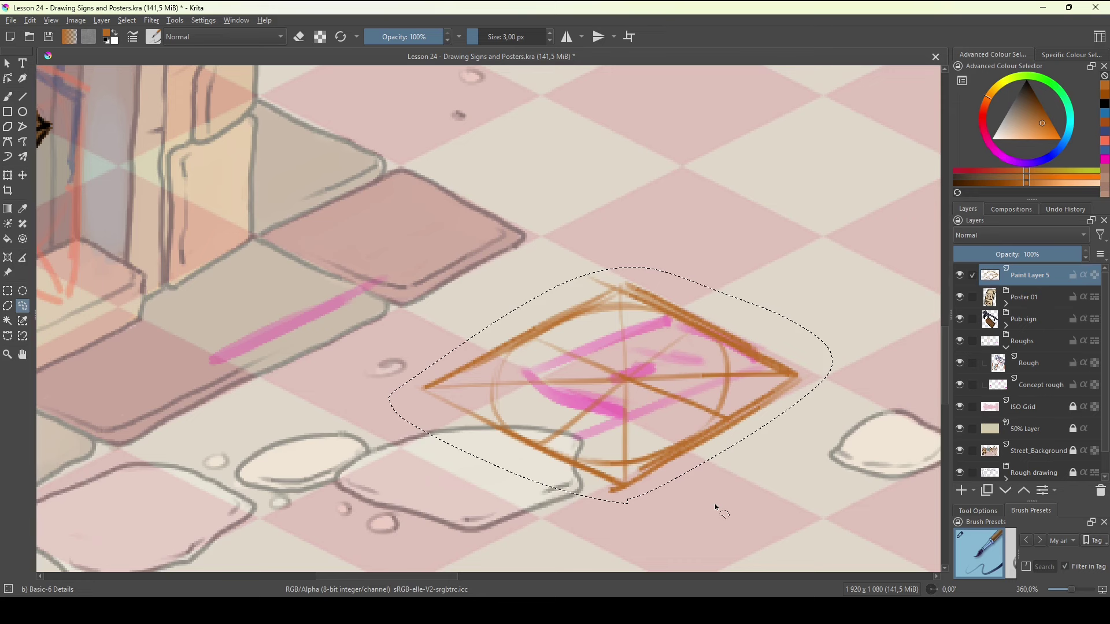
pyautogui.hotkey('ctrl', 'alt', 'j')
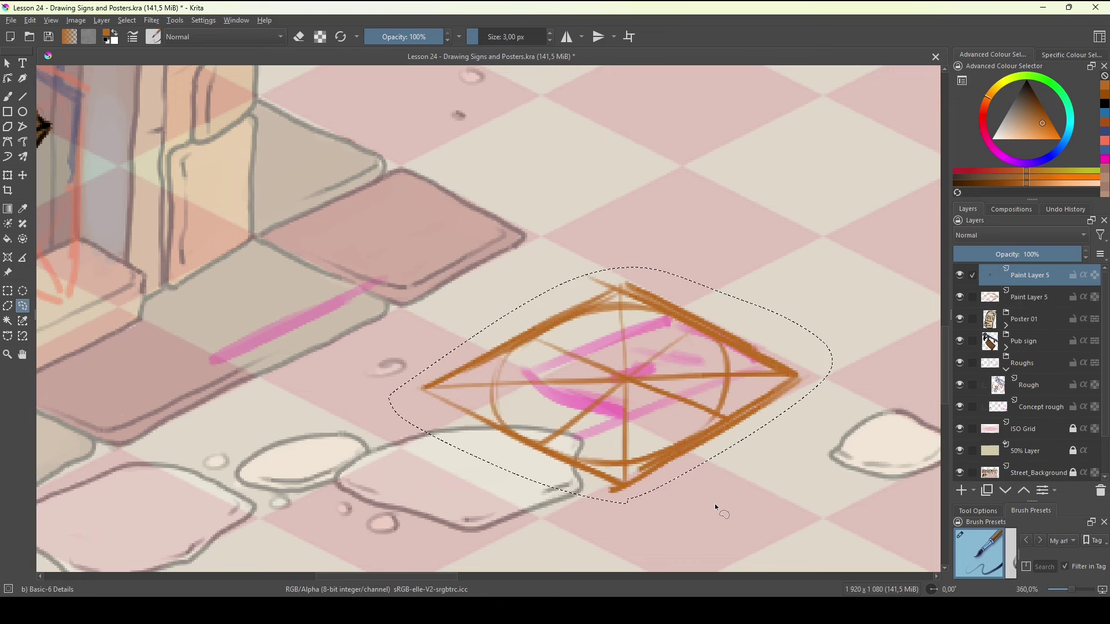
pyautogui.hotkey('ctrl', 'shift', 'a')
# Step: Move the copied guide away from the original, hide its layer and make the original guide layer active
pyautogui.press('t')
pyautogui.moveTo(702, 393); pyautogui.dragTo(944, 154)
pyautogui.moveTo(790, 359); pyautogui.dragTo(567, 478)
pyautogui.moveTo(658, 367); pyautogui.dragTo(764, 285)
pyautogui.click(960, 275)
pyautogui.moveTo(759, 403)
pyautogui.mouseDown()
pyautogui.moveTo(810, 359)
pyautogui.moveTo(846, 351)
pyautogui.mouseUp()
pyautogui.click(1027, 294)
pyautogui.moveTo(684, 416); pyautogui.dragTo(662, 378)
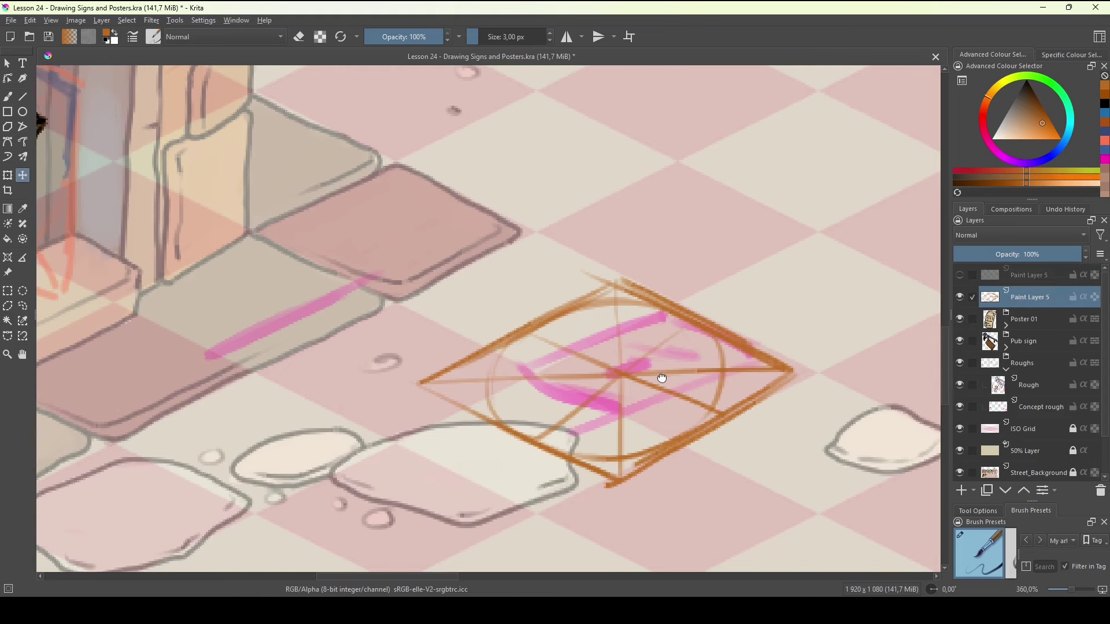
# Step: Switch the brush to blue and mark four corner points for a rotated sheet around the ellipse
pyautogui.press('b')
pyautogui.moveTo(990, 94); pyautogui.dragTo(1066, 137)
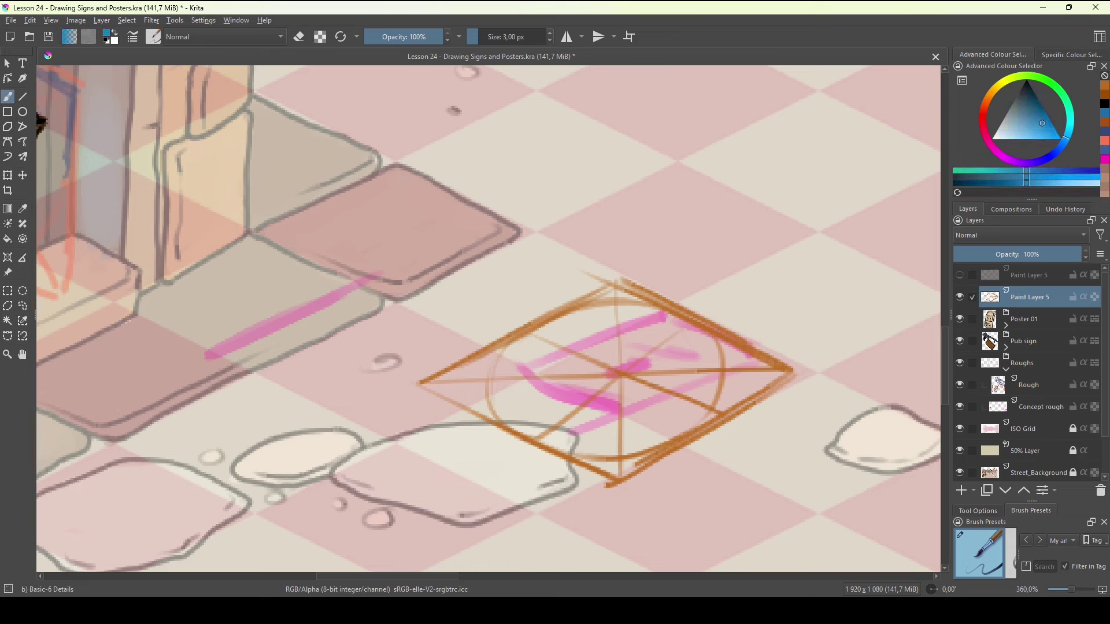
pyautogui.click(689, 428)
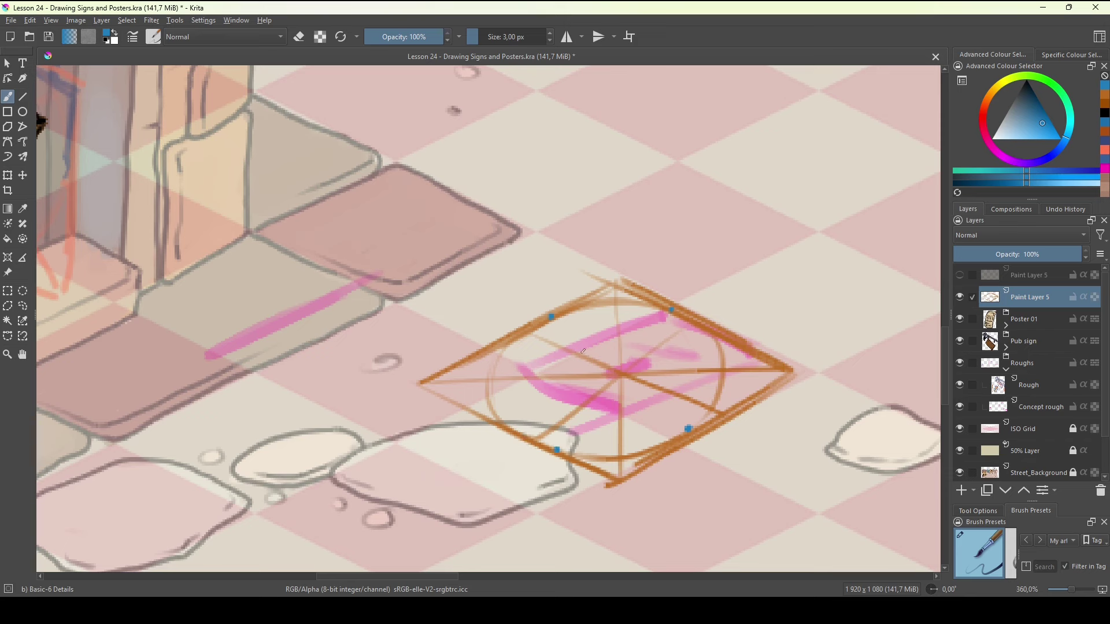
# Step: Connect the four blue points with straight lines to form a rotated sheet of paper
pyautogui.moveTo(553, 325); pyautogui.dragTo(557, 455)
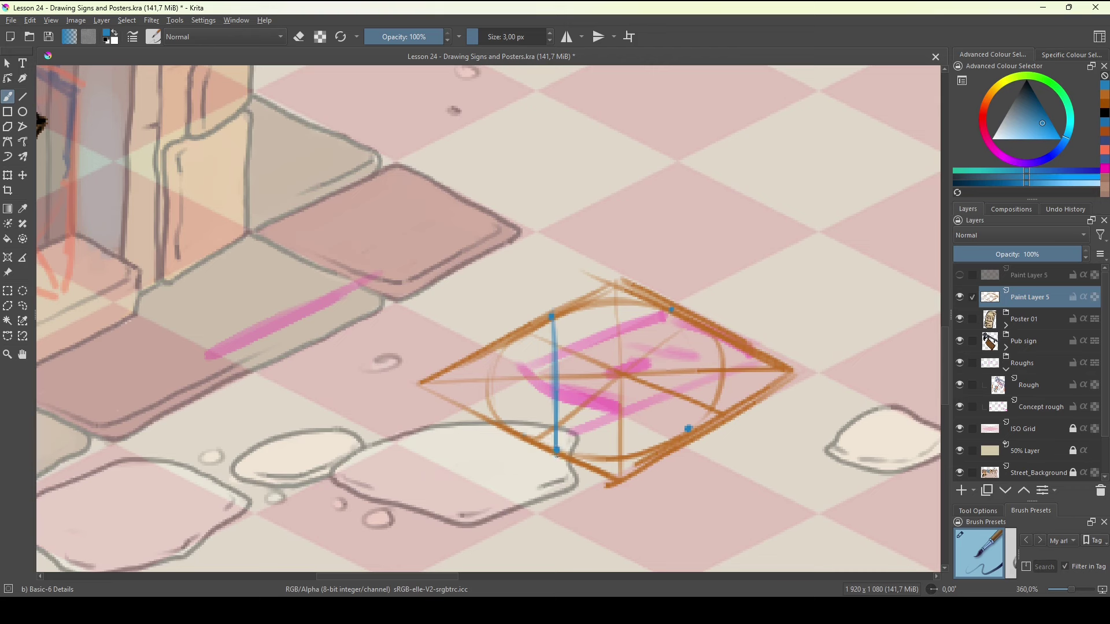
pyautogui.moveTo(672, 316); pyautogui.dragTo(681, 414)
pyautogui.moveTo(672, 314); pyautogui.dragTo(688, 429)
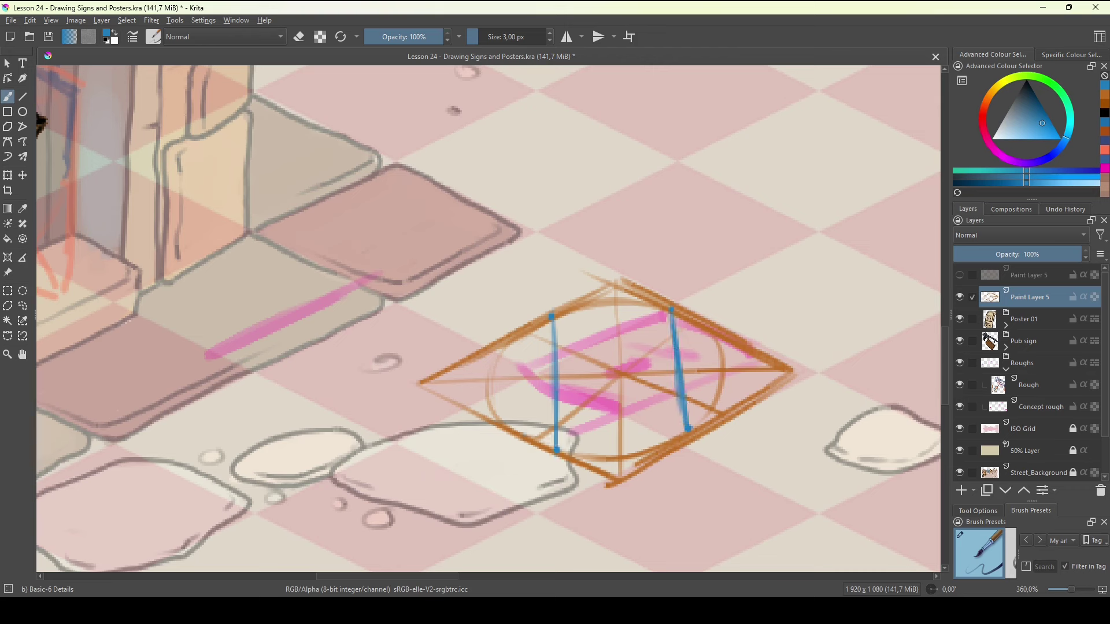
pyautogui.moveTo(557, 449); pyautogui.dragTo(689, 432)
pyautogui.moveTo(552, 317); pyautogui.dragTo(672, 310)
pyautogui.moveTo(551, 318); pyautogui.dragTo(556, 449)
# Step: Switch the brush to purple and mark four corner points for a second rotated sheet around the ellipse
pyautogui.moveTo(1043, 164); pyautogui.dragTo(1023, 166)
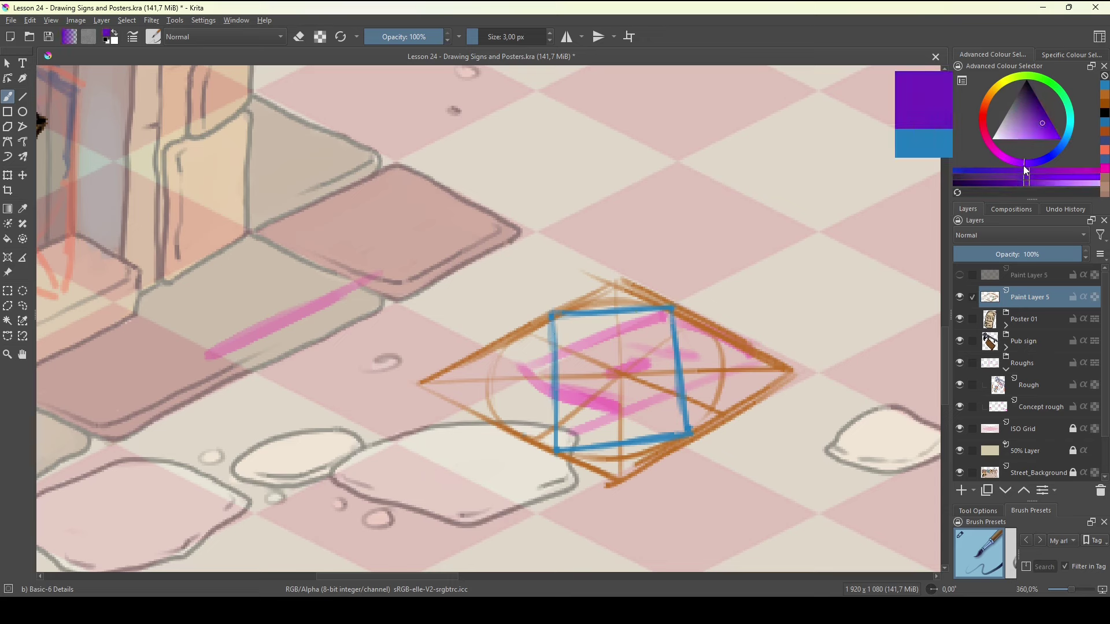
pyautogui.click(1045, 119)
pyautogui.moveTo(1045, 119); pyautogui.dragTo(1038, 121)
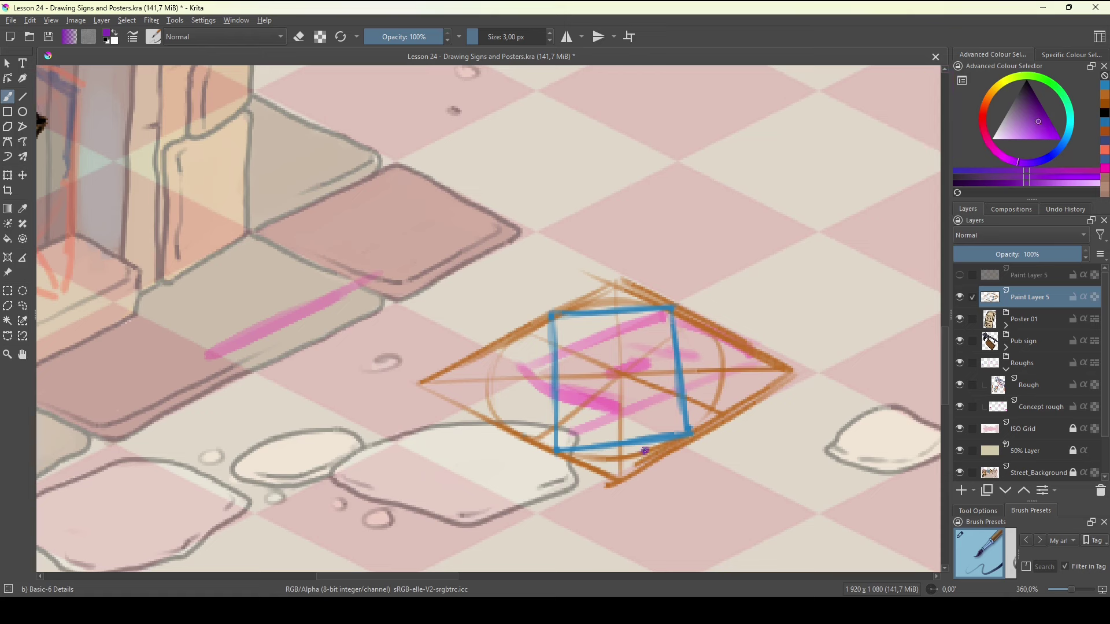
pyautogui.click(521, 433)
pyautogui.click(546, 321)
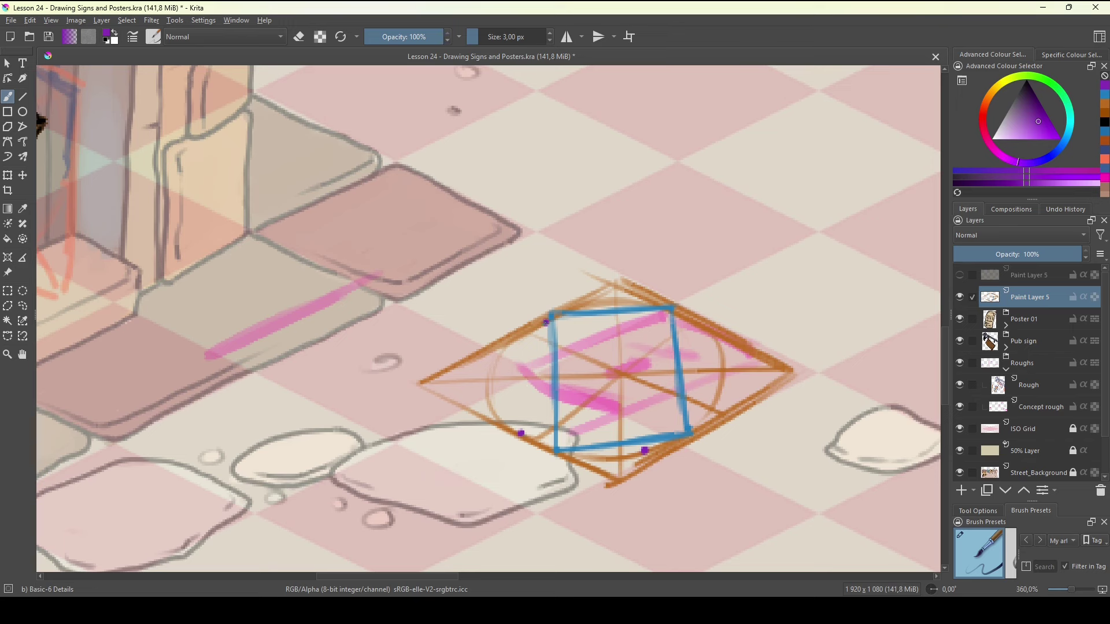
pyautogui.click(683, 318)
# Step: Connect the purple points with straight lines and correct the sheet's slanted right edge
pyautogui.moveTo(543, 338)
pyautogui.mouseDown()
pyautogui.moveTo(521, 432)
pyautogui.moveTo(545, 324)
pyautogui.moveTo(522, 426)
pyautogui.moveTo(683, 318)
pyautogui.moveTo(645, 451)
pyautogui.mouseUp()
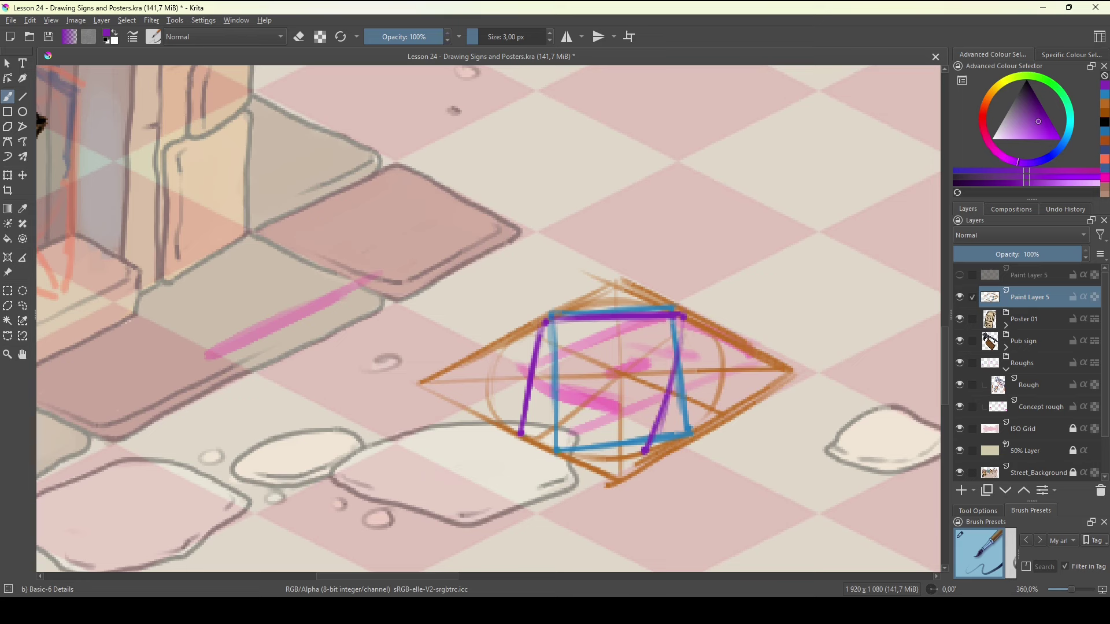
pyautogui.moveTo(523, 435)
pyautogui.mouseDown()
pyautogui.moveTo(640, 448)
pyautogui.moveTo(579, 446)
pyautogui.mouseUp()
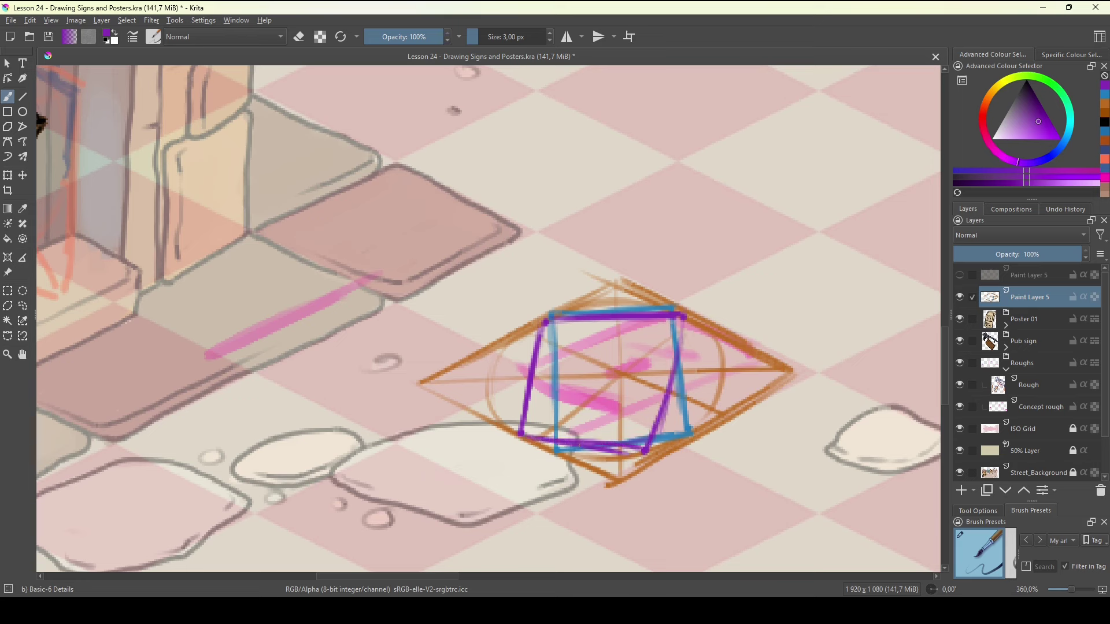
pyautogui.moveTo(683, 318); pyautogui.dragTo(655, 448)
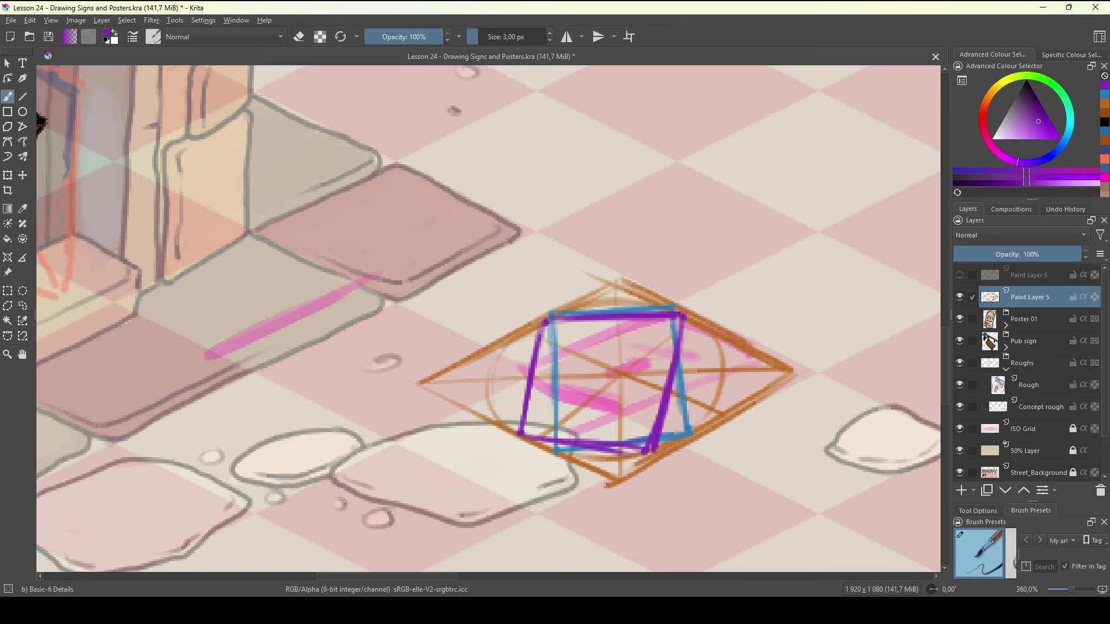
pyautogui.moveTo(682, 322); pyautogui.dragTo(669, 444)
pyautogui.moveTo(675, 373); pyautogui.dragTo(665, 442)
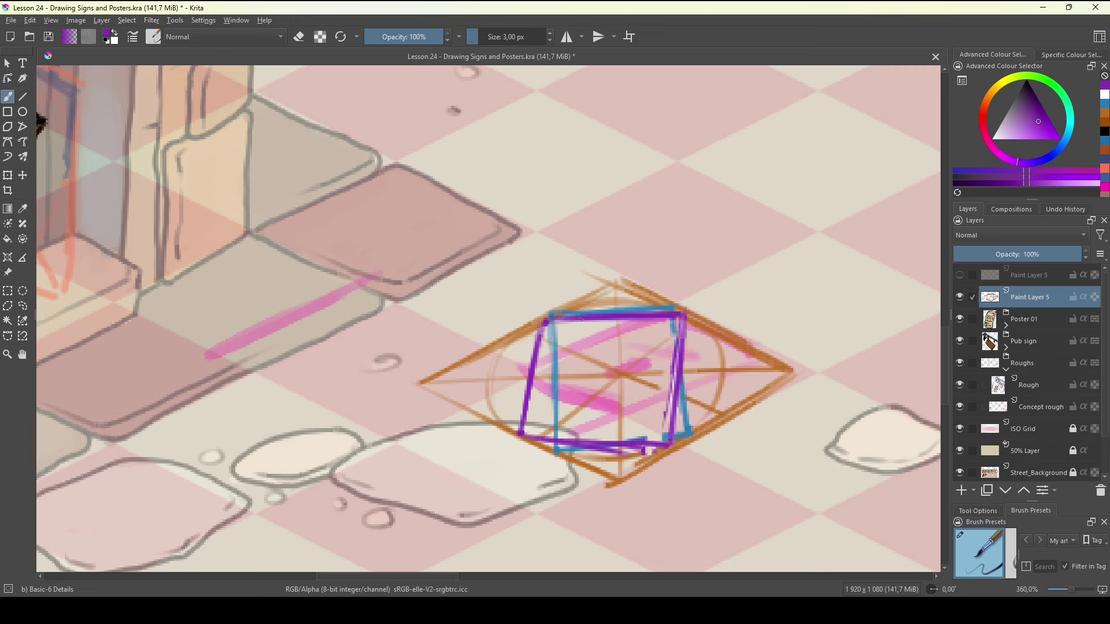
# Step: Redraw the edges of the purple sheet so its opposite sides run more parallel
pyautogui.moveTo(550, 341); pyautogui.dragTo(538, 373)
pyautogui.moveTo(562, 314)
pyautogui.mouseDown()
pyautogui.moveTo(523, 419)
pyautogui.moveTo(561, 311)
pyautogui.mouseUp()
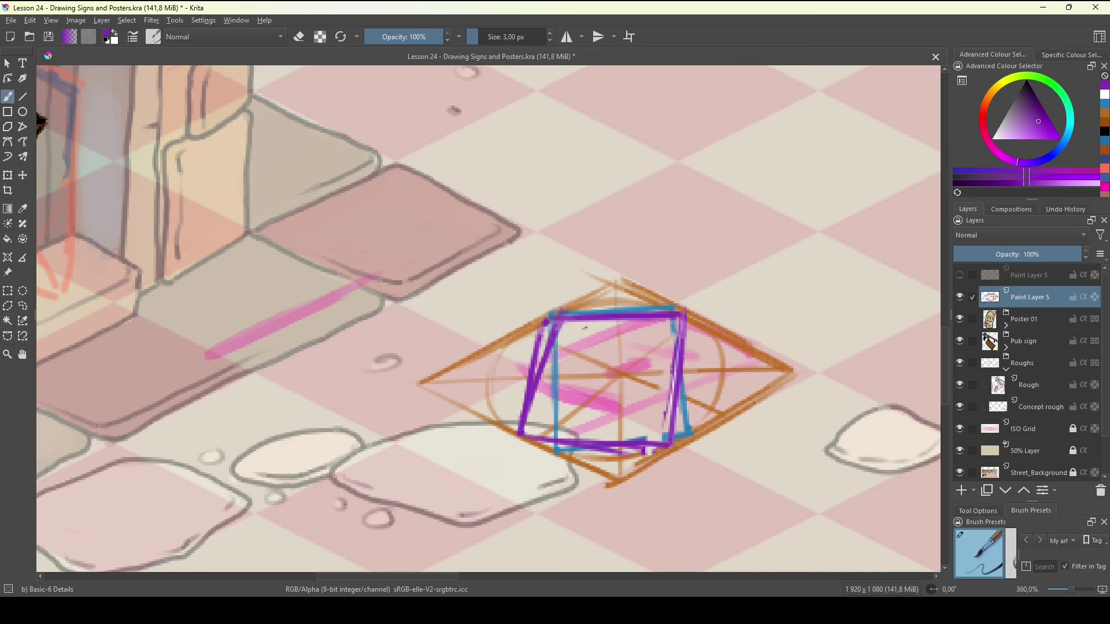
pyautogui.moveTo(686, 312); pyautogui.dragTo(665, 442)
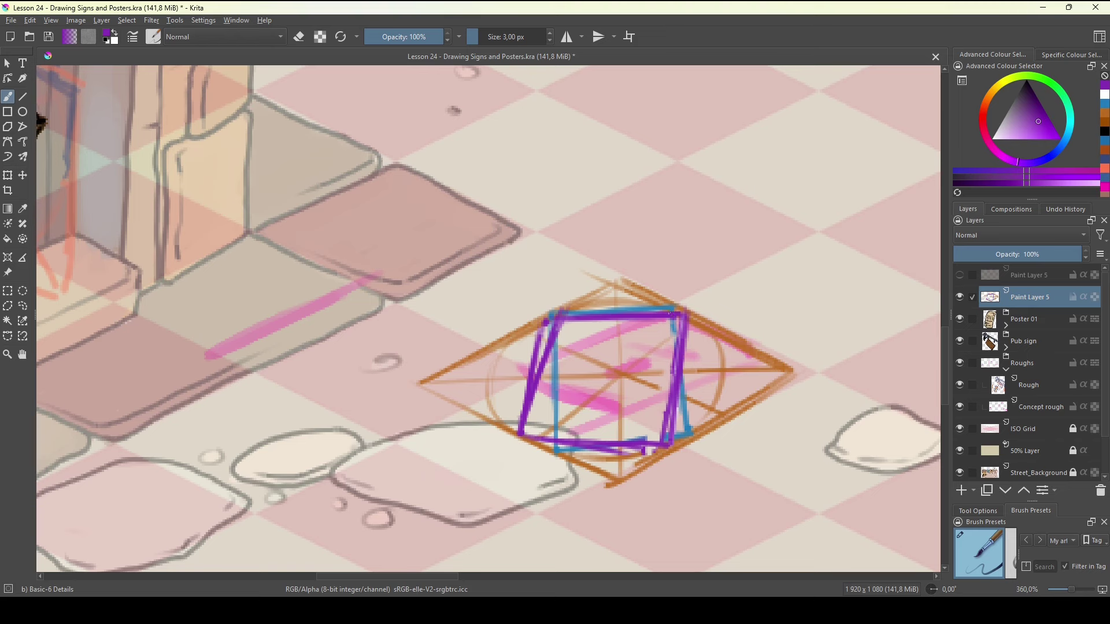
pyautogui.moveTo(563, 311); pyautogui.dragTo(684, 315)
pyautogui.moveTo(529, 428); pyautogui.dragTo(663, 447)
pyautogui.moveTo(558, 305); pyautogui.dragTo(633, 309)
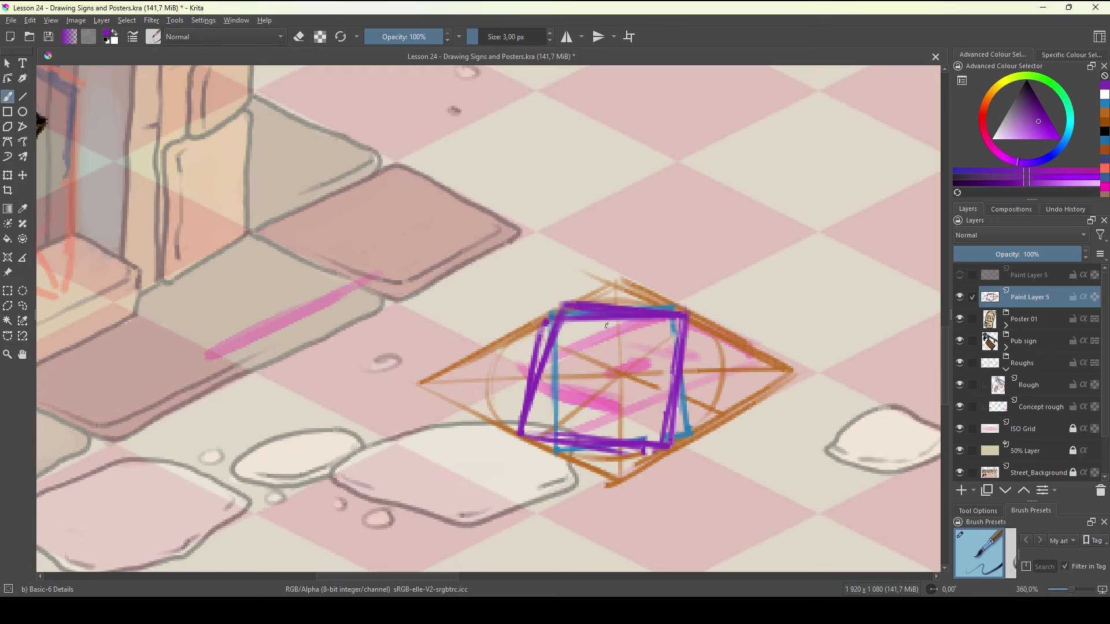
# Step: Sample the blue of the first sheet and retrace its upper, lower and right edges
pyautogui.keyDown('ctrl'); pyautogui.click(585, 330); pyautogui.keyUp('ctrl')
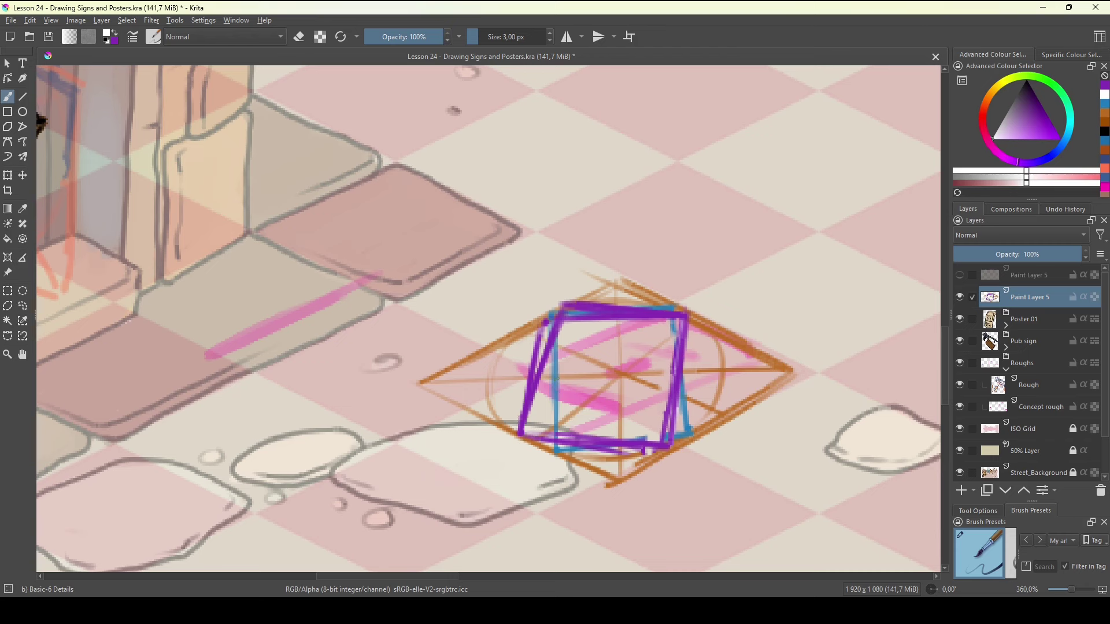
pyautogui.keyDown('ctrl'); pyautogui.click(558, 397); pyautogui.keyUp('ctrl')
pyautogui.moveTo(557, 313); pyautogui.dragTo(674, 310)
pyautogui.moveTo(557, 449); pyautogui.dragTo(690, 434)
pyautogui.moveTo(681, 306); pyautogui.dragTo(688, 424)
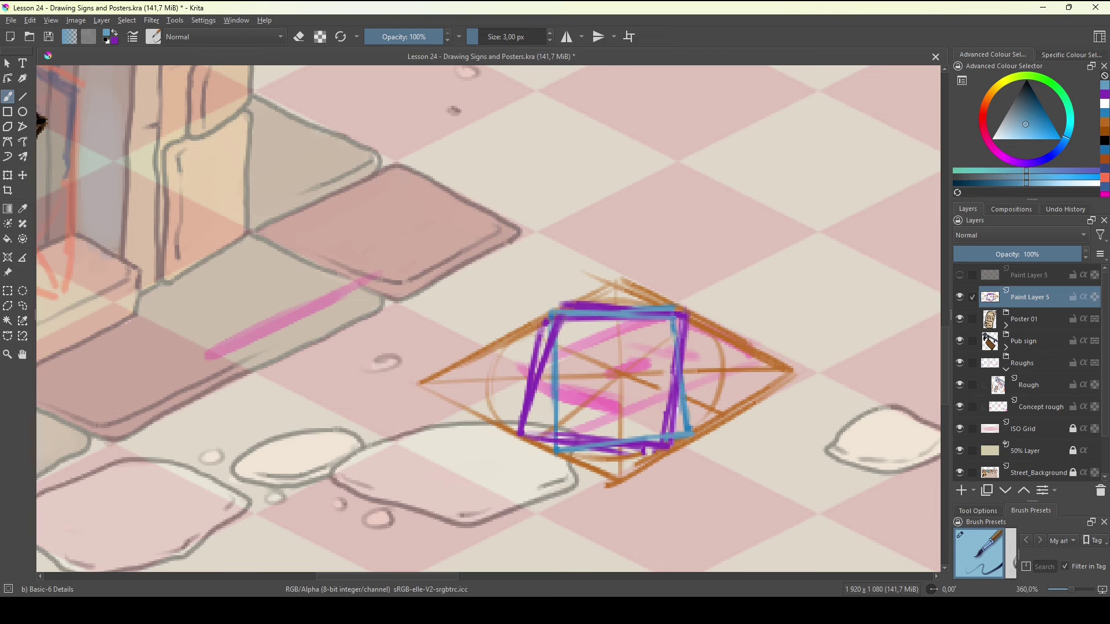
pyautogui.moveTo(563, 311); pyautogui.dragTo(680, 299)
pyautogui.hotkey('ctrl', 'z')
pyautogui.moveTo(581, 312); pyautogui.dragTo(677, 304)
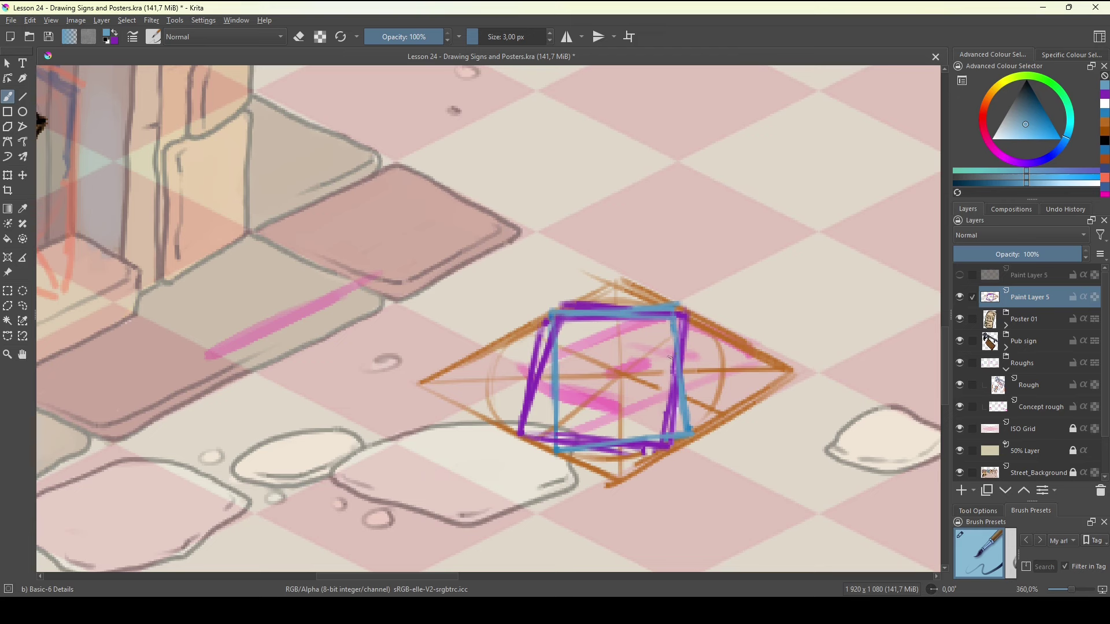
# Step: Switch the brush to green and mark corner points for a third, more strongly rotated sheet
pyautogui.press('x')
pyautogui.moveTo(1022, 169); pyautogui.dragTo(1057, 86)
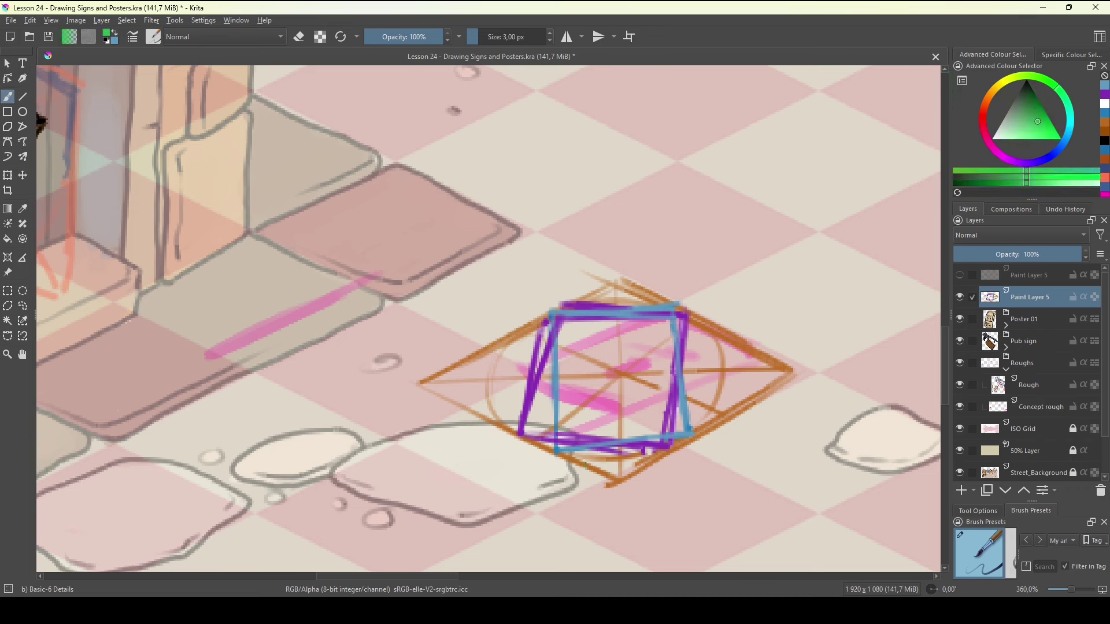
pyautogui.click(495, 415)
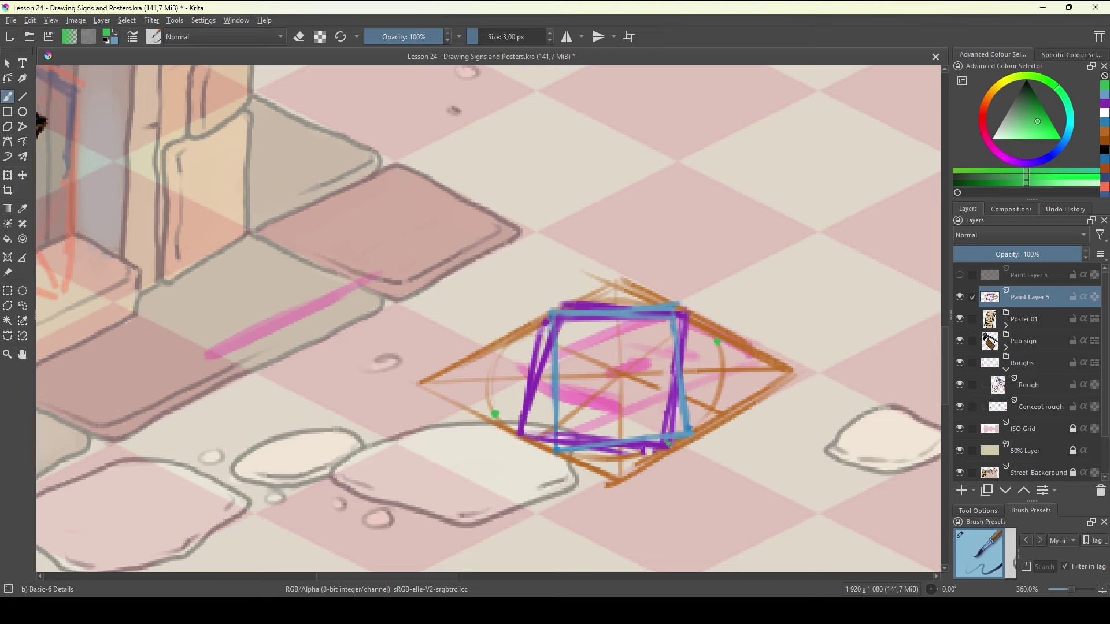
# Step: Connect the green corner points with straight lines to form the third sheet
pyautogui.moveTo(496, 414); pyautogui.dragTo(548, 317)
pyautogui.moveTo(669, 444); pyautogui.dragTo(717, 341)
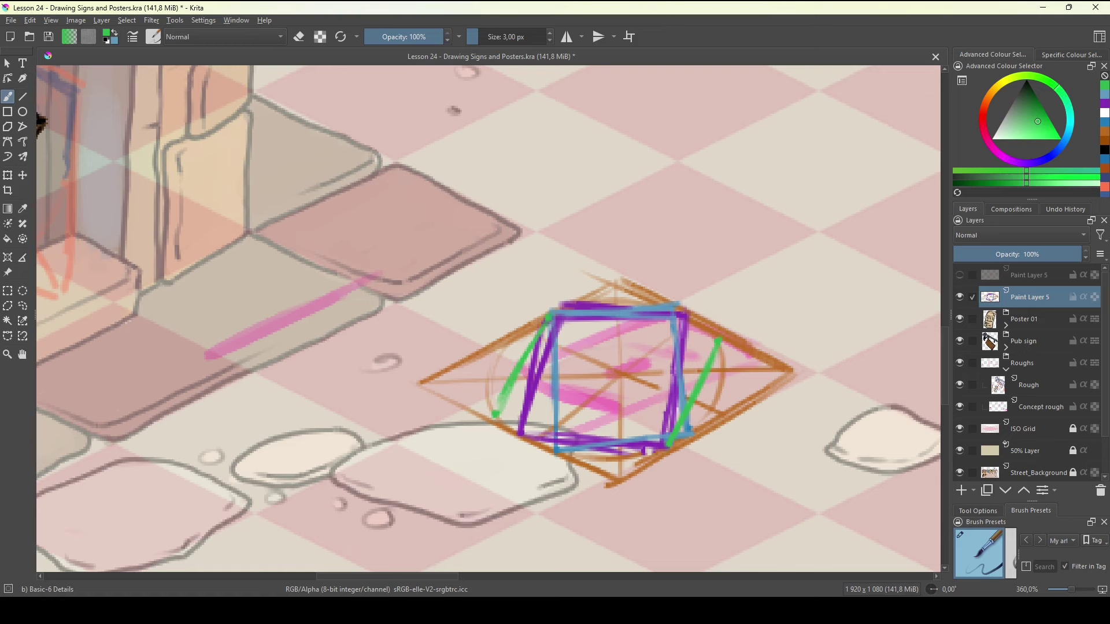
pyautogui.moveTo(549, 316); pyautogui.dragTo(716, 339)
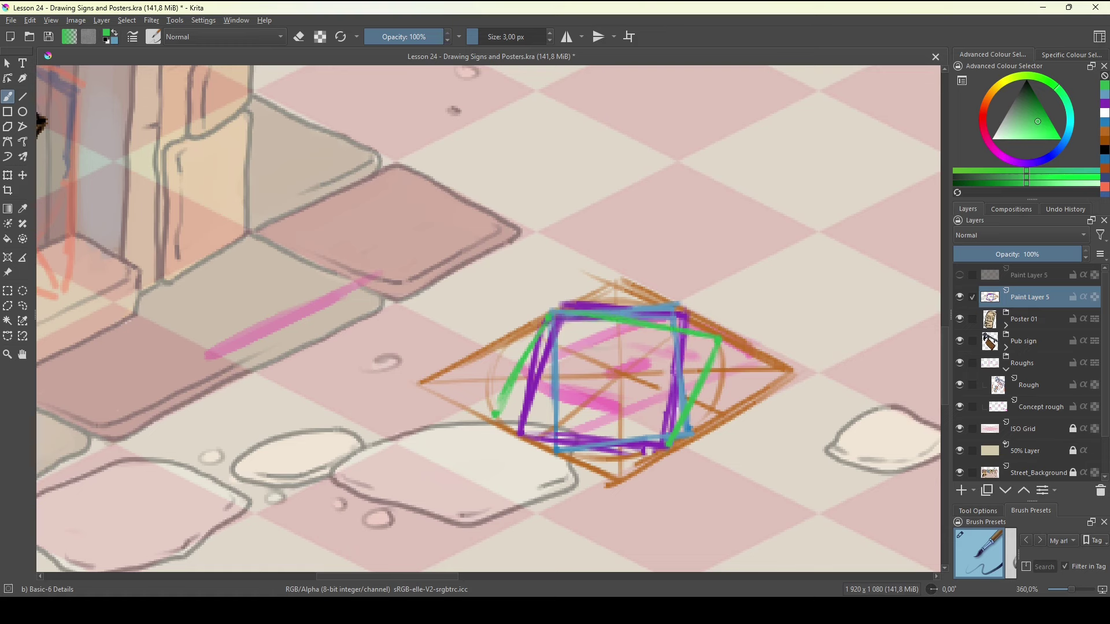
pyautogui.moveTo(498, 414); pyautogui.dragTo(665, 444)
pyautogui.hotkey('ctrl', 'z')
pyautogui.hotkey('ctrl', 'z')
pyautogui.moveTo(497, 415); pyautogui.dragTo(666, 445)
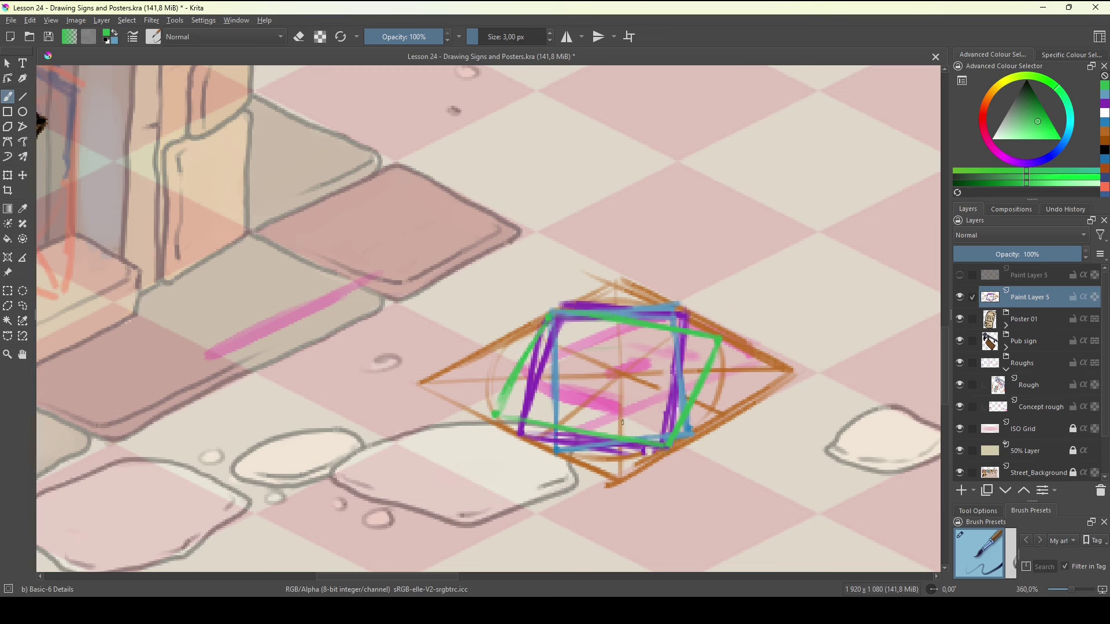
# Step: Add green layout lines inside the third sheet, parallel to its upper and lower edges, with a short divider
pyautogui.moveTo(509, 398); pyautogui.dragTo(673, 420)
pyautogui.hotkey('ctrl', 'z')
pyautogui.moveTo(501, 399); pyautogui.dragTo(680, 420)
pyautogui.moveTo(582, 430); pyautogui.dragTo(589, 416)
pyautogui.moveTo(560, 339); pyautogui.dragTo(675, 359)
pyautogui.hotkey('ctrl', 'z')
pyautogui.moveTo(551, 332); pyautogui.dragTo(714, 356)
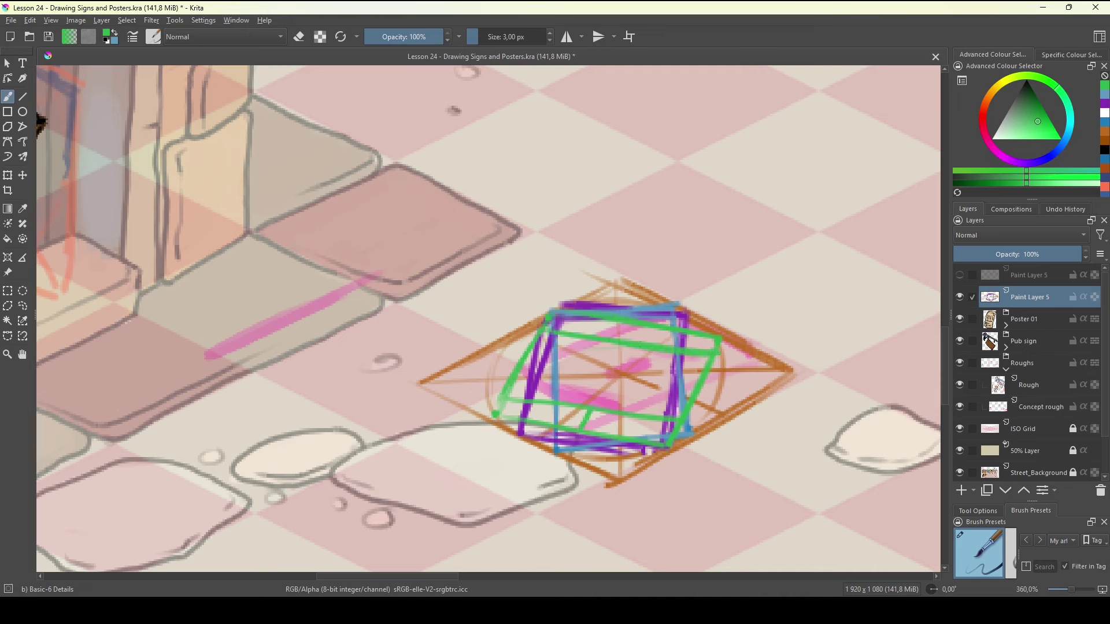
# Step: Check the copied ellipse guide, rename its layer as Circle template and hide it again
pyautogui.click(1041, 279)
pyautogui.click(960, 275)
pyautogui.moveTo(860, 276)
pyautogui.mouseDown()
pyautogui.moveTo(609, 409)
pyautogui.moveTo(687, 376)
pyautogui.mouseUp()
pyautogui.doubleClick(1039, 277)
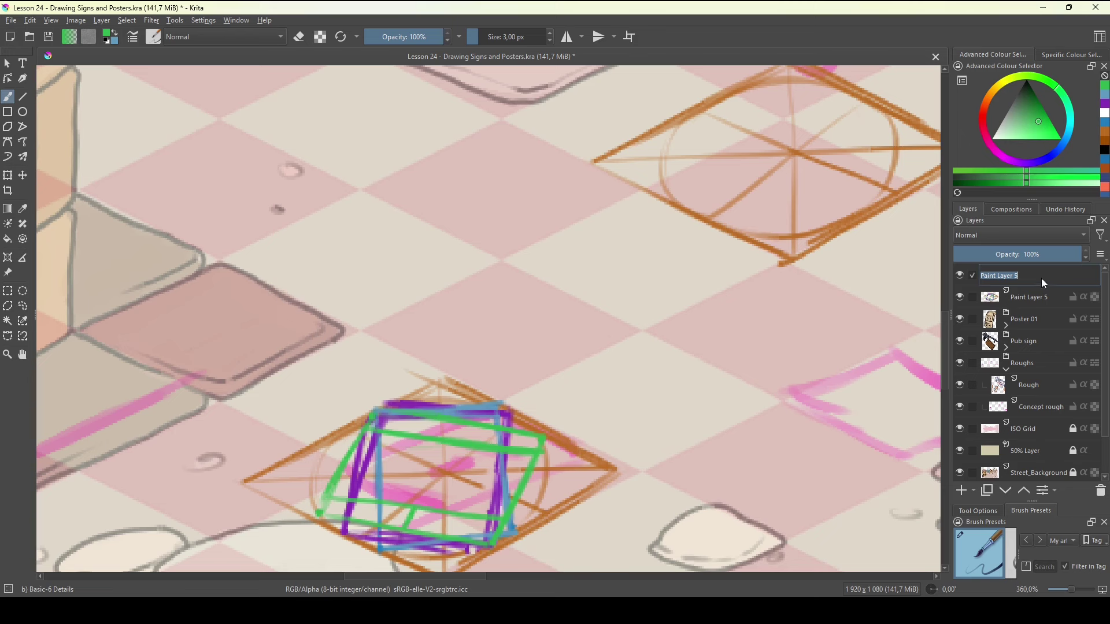
pyautogui.write('Circle template')
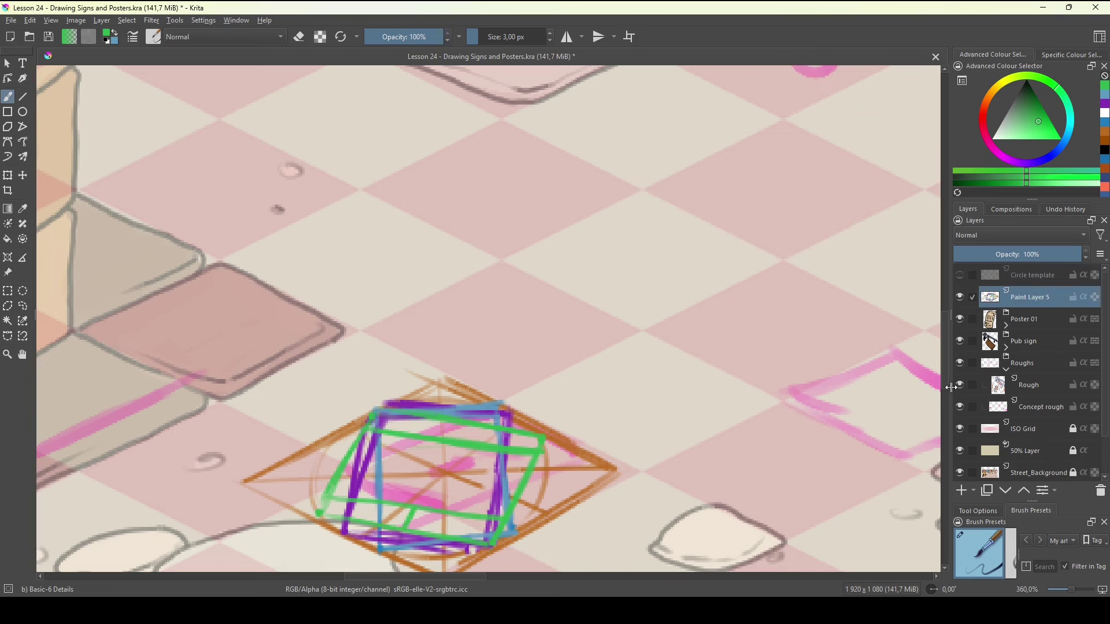
# Step: Add a new paint layer above the coloured guides and name it Flyer
pyautogui.press('Insert')
pyautogui.moveTo(489, 318); pyautogui.dragTo(616, 245)
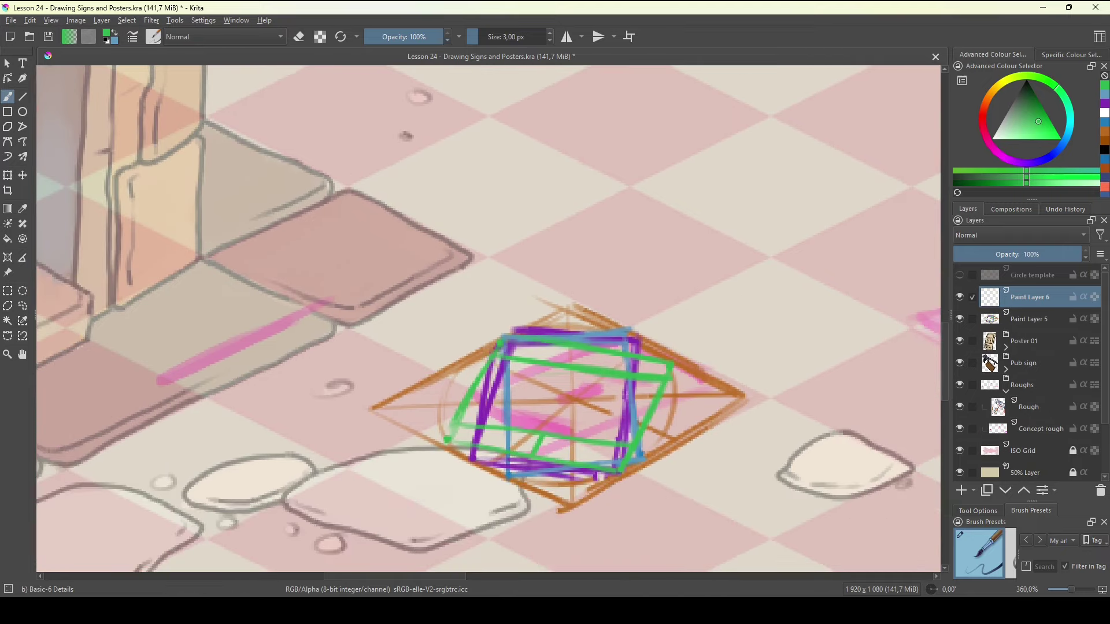
pyautogui.doubleClick(1031, 299)
pyautogui.write('Flyer')
pyautogui.press('Return')
# Step: Draw a black flyer outline with a curled lower corner over the purple guide and add a header box
pyautogui.moveTo(508, 328)
pyautogui.mouseDown()
pyautogui.moveTo(592, 320)
pyautogui.moveTo(618, 282)
pyautogui.moveTo(578, 413)
pyautogui.mouseUp()
pyautogui.moveTo(622, 283)
pyautogui.mouseDown()
pyautogui.moveTo(647, 283)
pyautogui.moveTo(730, 429)
pyautogui.moveTo(577, 413)
pyautogui.mouseUp()
pyautogui.moveTo(629, 298)
pyautogui.mouseDown()
pyautogui.moveTo(623, 317)
pyautogui.moveTo(696, 312)
pyautogui.mouseUp()
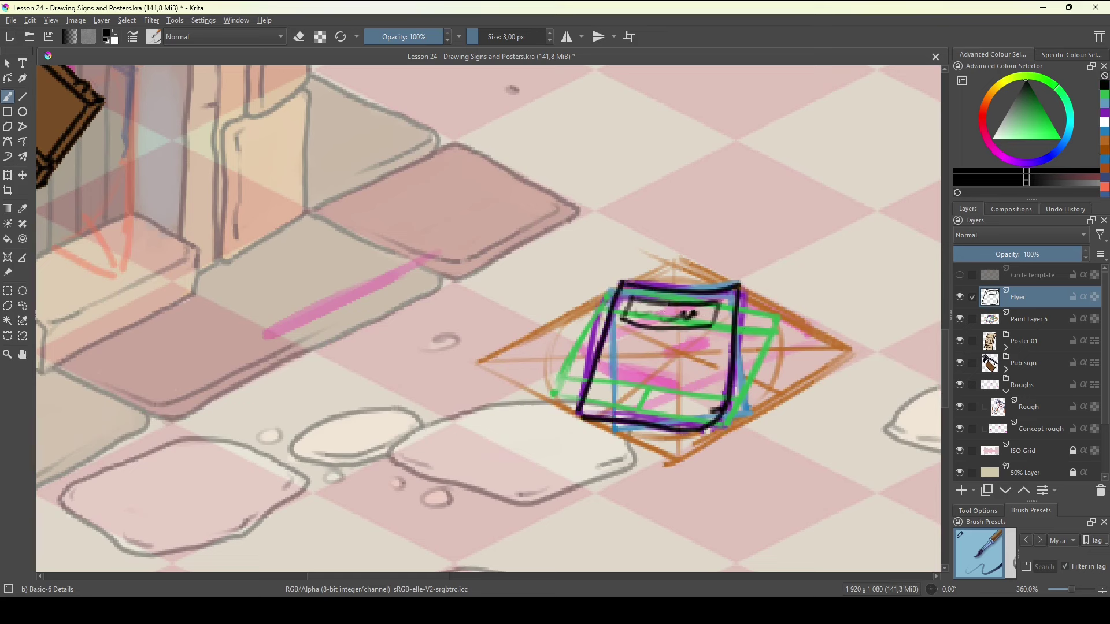
# Step: Draw a picture box with a small scribble and rows of text lines on the first flyer
pyautogui.moveTo(620, 328)
pyautogui.mouseDown()
pyautogui.moveTo(609, 360)
pyautogui.moveTo(620, 332)
pyautogui.moveTo(667, 336)
pyautogui.moveTo(667, 349)
pyautogui.moveTo(660, 367)
pyautogui.moveTo(611, 362)
pyautogui.moveTo(628, 340)
pyautogui.moveTo(625, 359)
pyautogui.moveTo(655, 349)
pyautogui.moveTo(702, 386)
pyautogui.moveTo(749, 368)
pyautogui.moveTo(683, 341)
pyautogui.moveTo(716, 339)
pyautogui.mouseUp()
pyautogui.moveTo(680, 348); pyautogui.dragTo(714, 345)
pyautogui.moveTo(674, 357); pyautogui.dragTo(716, 357)
pyautogui.moveTo(670, 365); pyautogui.dragTo(701, 364)
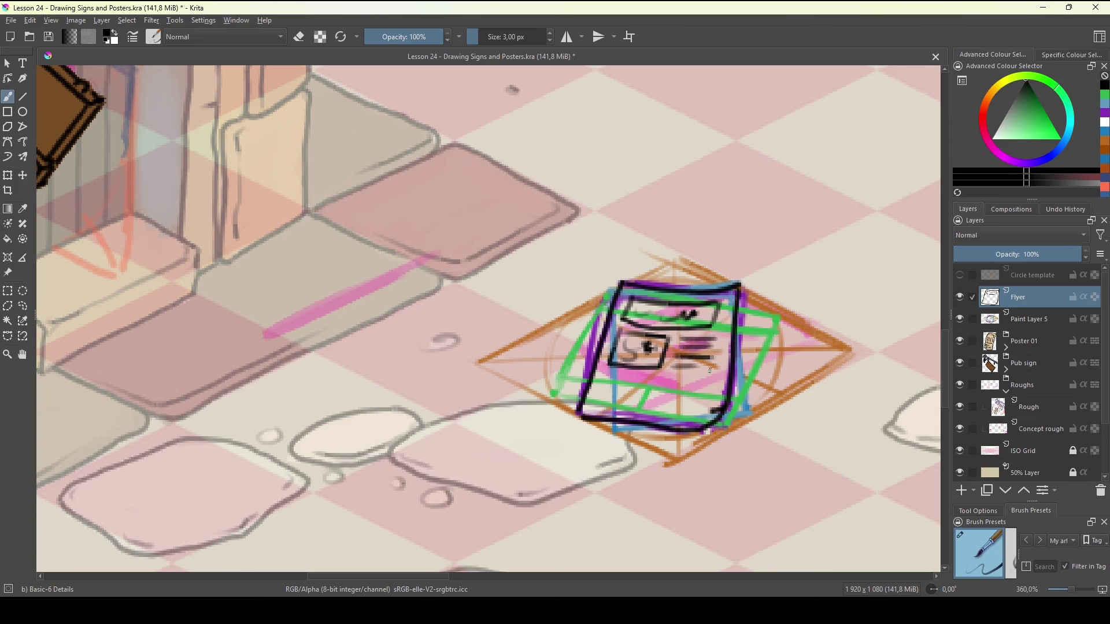
pyautogui.moveTo(598, 379); pyautogui.dragTo(695, 380)
pyautogui.moveTo(609, 388)
pyautogui.mouseDown()
pyautogui.moveTo(699, 391)
pyautogui.moveTo(698, 405)
pyautogui.mouseUp()
pyautogui.moveTo(592, 411); pyautogui.dragTo(679, 413)
# Step: Lasso the finished flyer and move it away from the guide onto the open street
pyautogui.moveTo(763, 424); pyautogui.dragTo(660, 429)
pyautogui.press('l')
pyautogui.moveTo(682, 272)
pyautogui.mouseDown()
pyautogui.moveTo(586, 261)
pyautogui.moveTo(541, 338)
pyautogui.moveTo(519, 422)
pyautogui.moveTo(643, 441)
pyautogui.moveTo(723, 370)
pyautogui.moveTo(703, 267)
pyautogui.mouseUp()
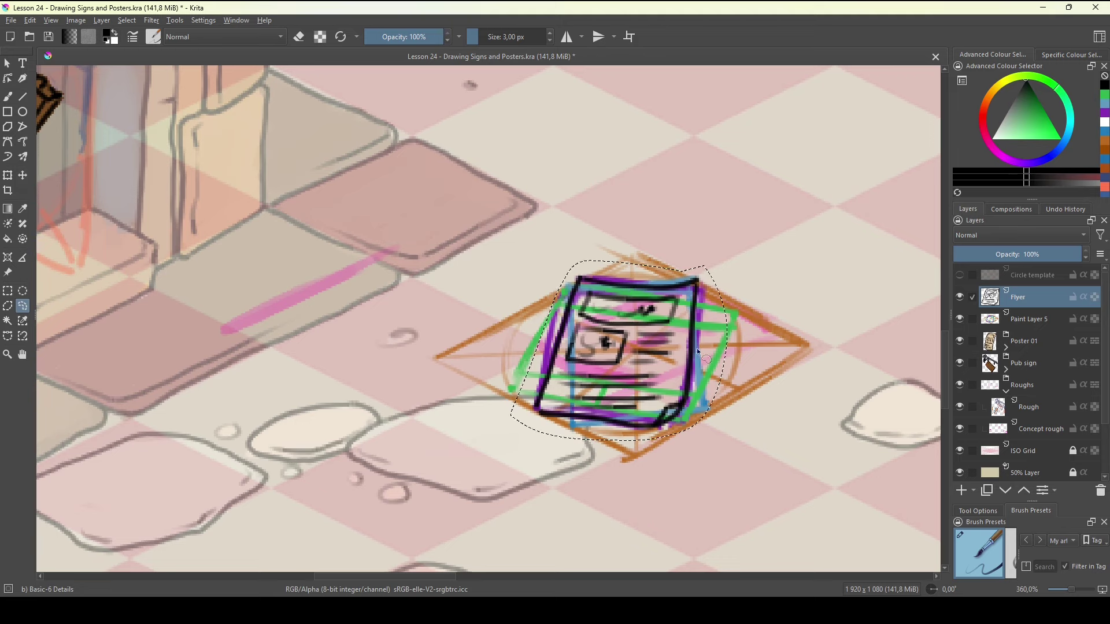
pyautogui.press('t')
pyautogui.moveTo(653, 369)
pyautogui.mouseDown()
pyautogui.moveTo(916, 321)
pyautogui.moveTo(714, 338)
pyautogui.moveTo(798, 307)
pyautogui.moveTo(771, 228)
pyautogui.moveTo(732, 232)
pyautogui.mouseUp()
# Step: Draw a second black flyer outline over the blue guide and erase the stray lines at its lower left corner
pyautogui.press('b')
pyautogui.moveTo(366, 359); pyautogui.dragTo(484, 375)
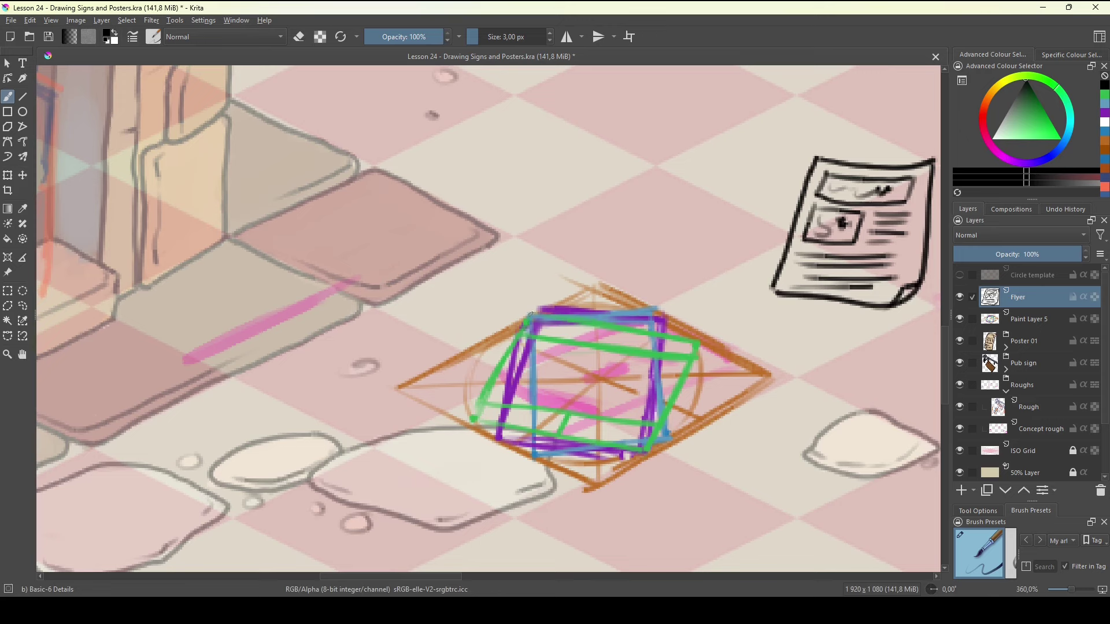
pyautogui.moveTo(538, 318)
pyautogui.mouseDown()
pyautogui.moveTo(650, 311)
pyautogui.moveTo(662, 430)
pyautogui.mouseUp()
pyautogui.moveTo(661, 433); pyautogui.dragTo(544, 444)
pyautogui.moveTo(535, 398)
pyautogui.mouseDown()
pyautogui.moveTo(539, 324)
pyautogui.moveTo(549, 444)
pyautogui.mouseUp()
pyautogui.press('e')
pyautogui.moveTo(536, 431); pyautogui.dragTo(558, 449)
pyautogui.press('e')
# Step: Add text lines and boxes to the second flyer, move it up off the guide and clear the selection
pyautogui.moveTo(559, 404); pyautogui.dragTo(638, 397)
pyautogui.moveTo(553, 350); pyautogui.dragTo(636, 348)
pyautogui.moveTo(682, 301); pyautogui.dragTo(724, 359)
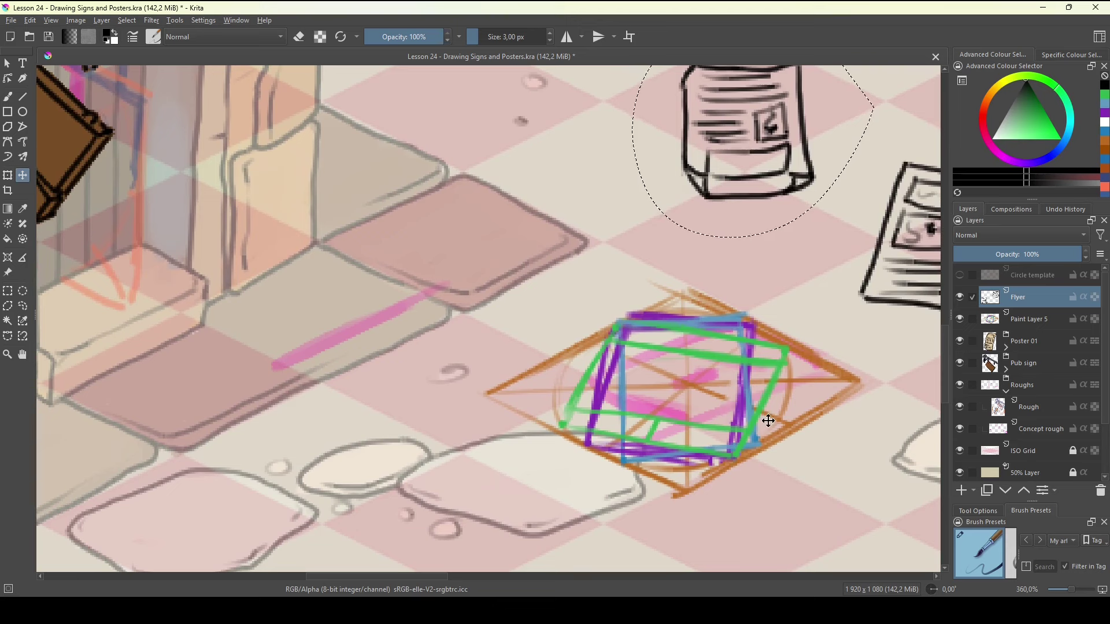
pyautogui.hotkey('ctrl', 'shift', 'a')
# Step: Draw the black outline of a third, sideways flyer with a curled corner inside the green guide
pyautogui.press('b')
pyautogui.moveTo(610, 340)
pyautogui.mouseDown()
pyautogui.moveTo(783, 363)
pyautogui.moveTo(747, 431)
pyautogui.mouseUp()
pyautogui.moveTo(610, 341); pyautogui.dragTo(577, 404)
pyautogui.hotkey('ctrl', 'z')
pyautogui.moveTo(610, 340); pyautogui.dragTo(579, 393)
pyautogui.moveTo(579, 394)
pyautogui.mouseDown()
pyautogui.moveTo(602, 409)
pyautogui.moveTo(746, 428)
pyautogui.mouseUp()
# Step: Fill the third flyer with picture boxes and slanted text lines following the green guide's direction
pyautogui.moveTo(626, 356); pyautogui.dragTo(634, 398)
pyautogui.moveTo(647, 379); pyautogui.dragTo(668, 405)
pyautogui.moveTo(658, 358); pyautogui.dragTo(653, 374)
pyautogui.moveTo(697, 367); pyautogui.dragTo(684, 403)
# Step: Compare the three flyers with the guides and street by switching the Flyer layer off and on
pyautogui.scroll(-2, 694, 404)
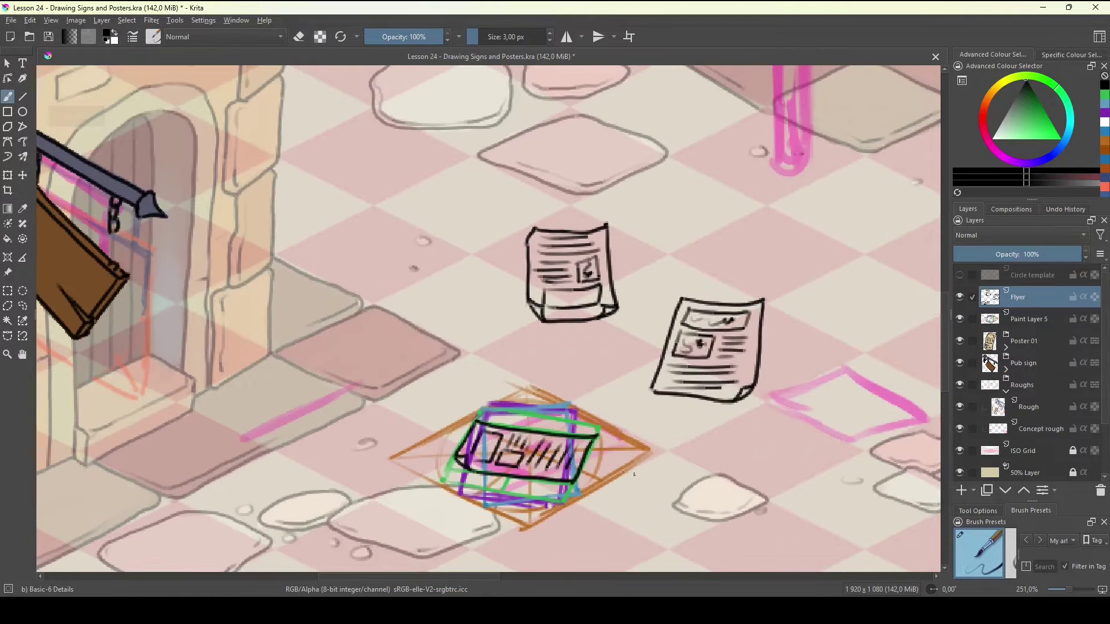
pyautogui.moveTo(600, 484); pyautogui.dragTo(596, 438)
pyautogui.click(960, 297)
pyautogui.click(961, 297)
pyautogui.click(960, 297)
pyautogui.click(960, 297)
pyautogui.moveTo(659, 386)
pyautogui.mouseDown()
pyautogui.moveTo(731, 435)
pyautogui.moveTo(706, 334)
pyautogui.mouseUp()
# Step: Lasso the three flyer shapes for a pale yellow fill layer beneath the line art and hide the guide layer
pyautogui.click(1031, 313)
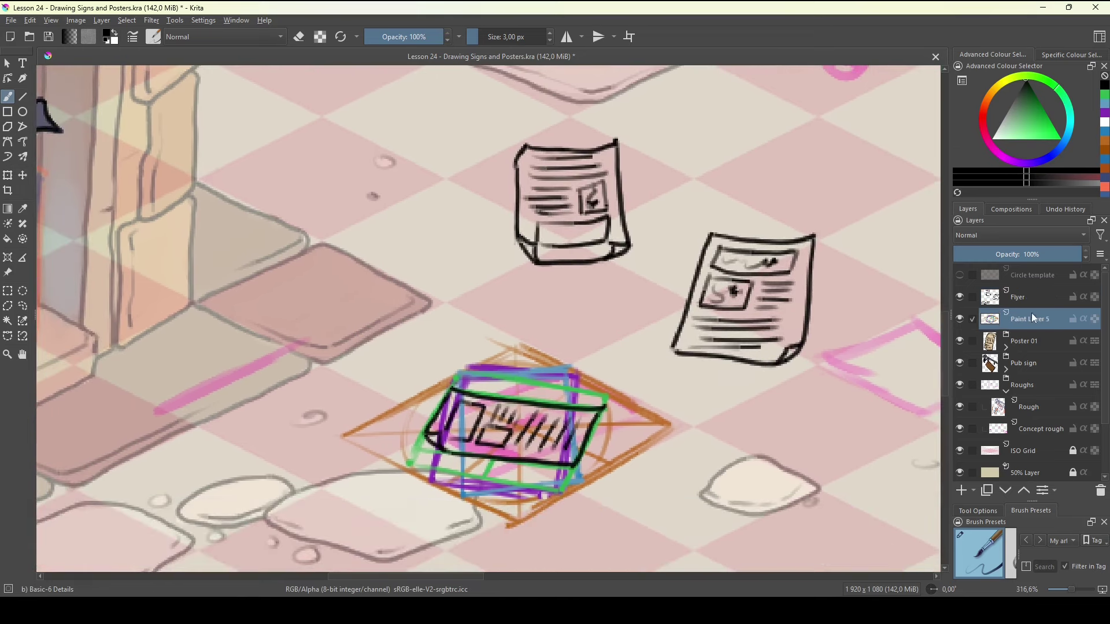
pyautogui.press('l')
pyautogui.moveTo(712, 237)
pyautogui.mouseDown()
pyautogui.moveTo(674, 352)
pyautogui.moveTo(771, 365)
pyautogui.moveTo(796, 359)
pyautogui.moveTo(809, 338)
pyautogui.moveTo(815, 238)
pyautogui.mouseUp()
pyautogui.moveTo(735, 241); pyautogui.dragTo(710, 234)
pyautogui.moveTo(524, 147); pyautogui.dragTo(565, 263)
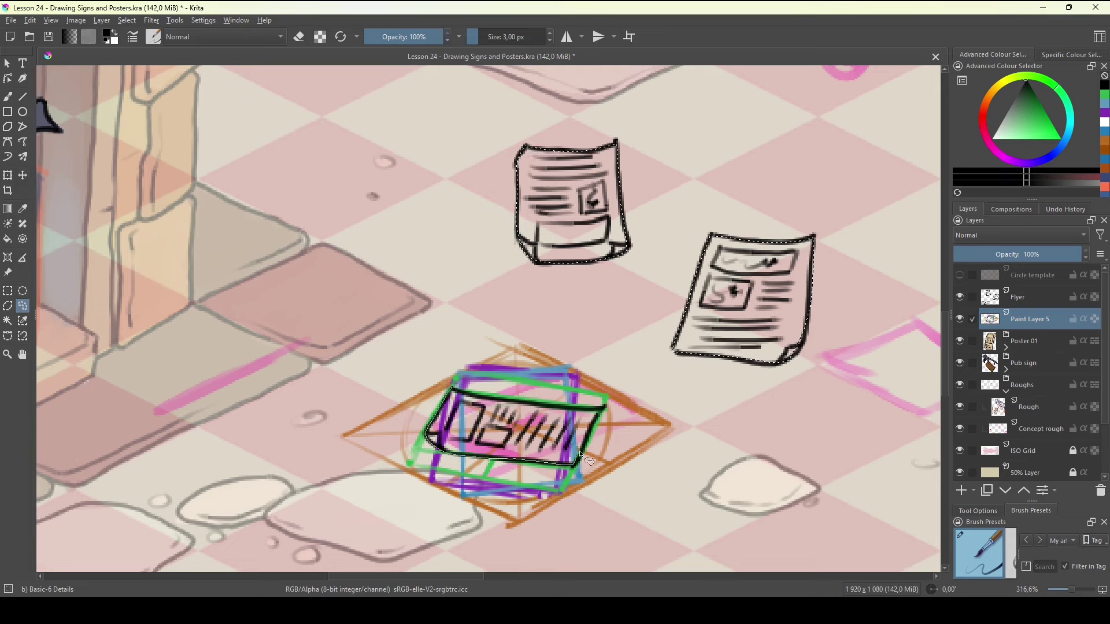
pyautogui.click(960, 319)
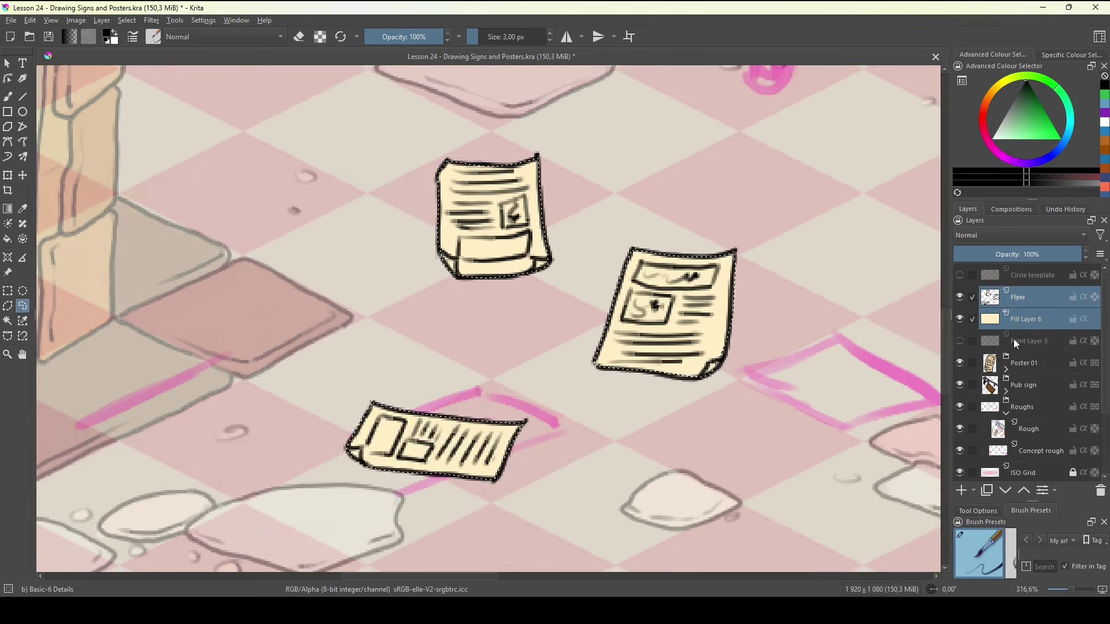
# Step: Merge the pale yellow fill with the flyer line art and name the merged layer Flyers
pyautogui.hotkey('ctrl', 'e')
pyautogui.doubleClick(1024, 297)
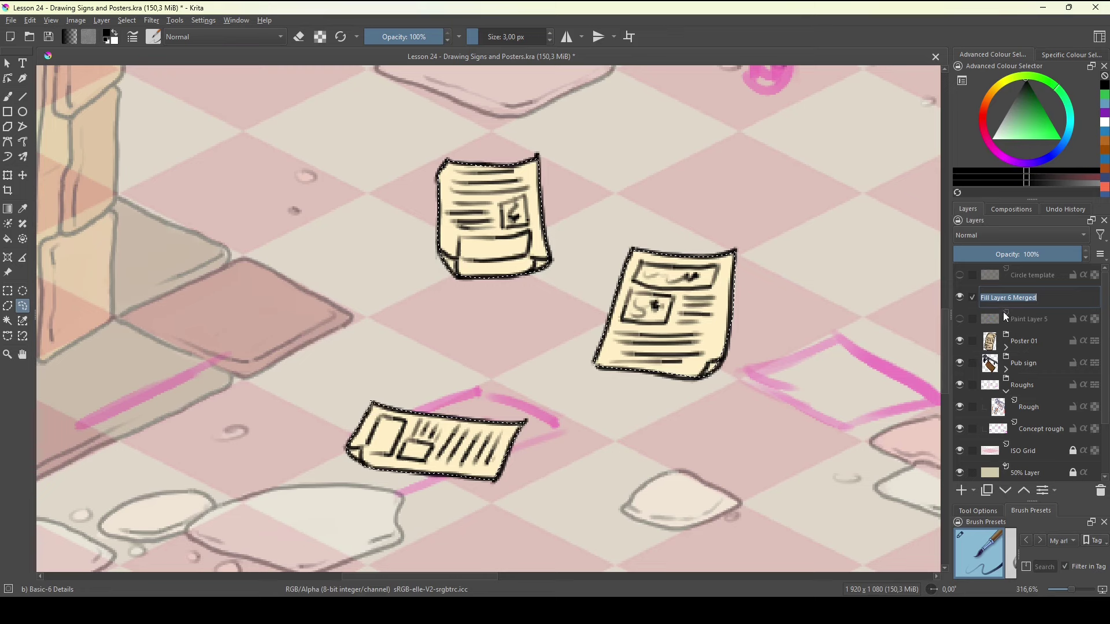
pyautogui.write('Fly')
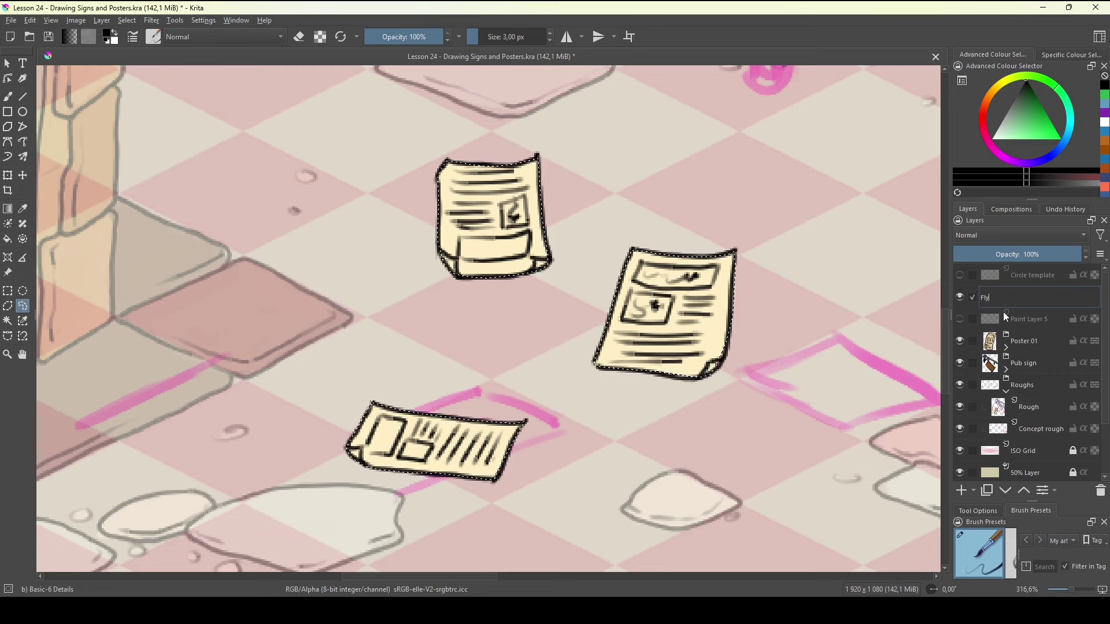
pyautogui.write('ers')
pyautogui.press('Return')
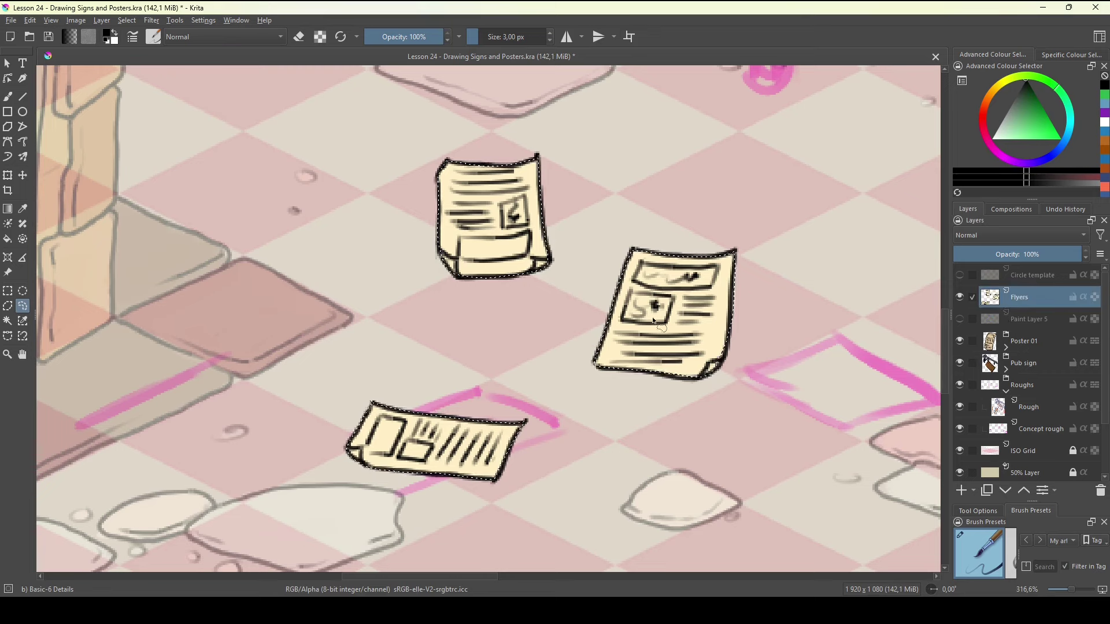
# Step: Collapse the Roughs group and hide it together with the ISO Grid layer to show the clean street scene
pyautogui.scroll(-5, 451, 385)
pyautogui.click(1005, 390)
pyautogui.click(959, 385)
pyautogui.click(958, 407)
pyautogui.scroll(-2, 701, 416)
pyautogui.moveTo(650, 448); pyautogui.dragTo(546, 456)
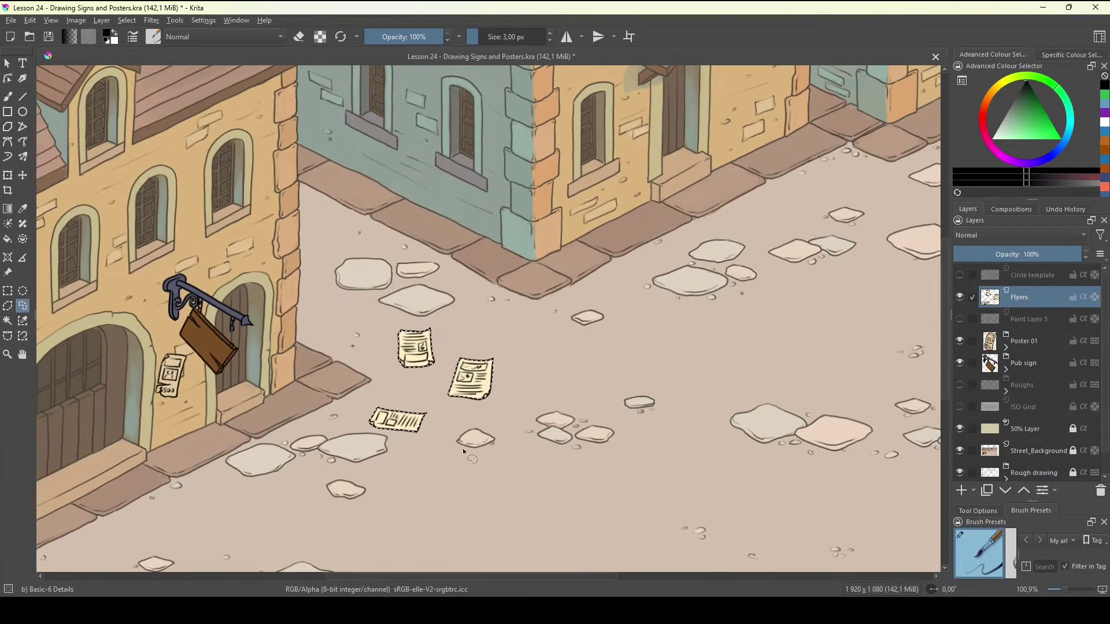
# Step: Move the three selected flyers to the paving in front of the yellow house's door and copy them onto a new layer
pyautogui.press('t')
pyautogui.moveTo(475, 431); pyautogui.dragTo(857, 304)
pyautogui.moveTo(903, 322); pyautogui.dragTo(779, 354)
pyautogui.hotkey('ctrl', 'alt', 'j')
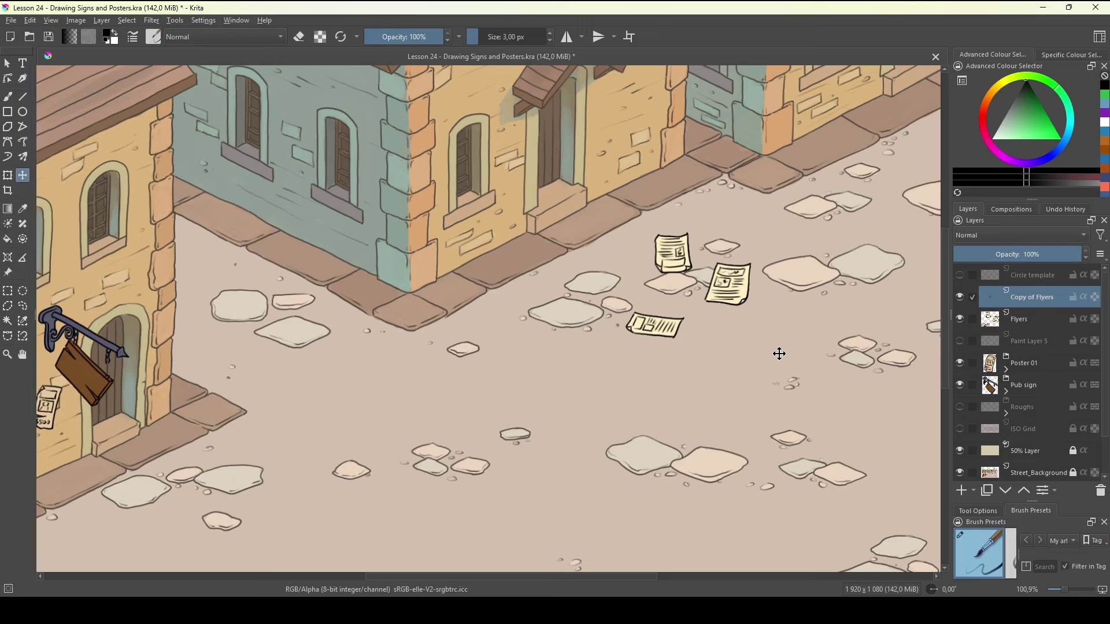
# Step: Mirror the copied flyers horizontally
pyautogui.hotkey('ctrl', 't')
pyautogui.rightClick(717, 303)
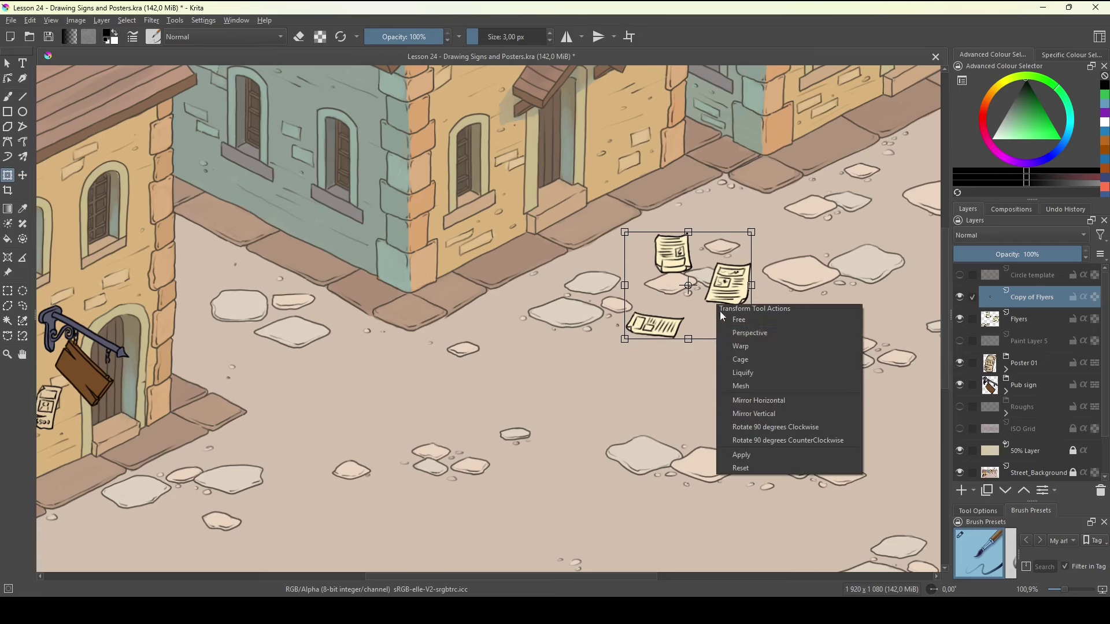
pyautogui.click(767, 404)
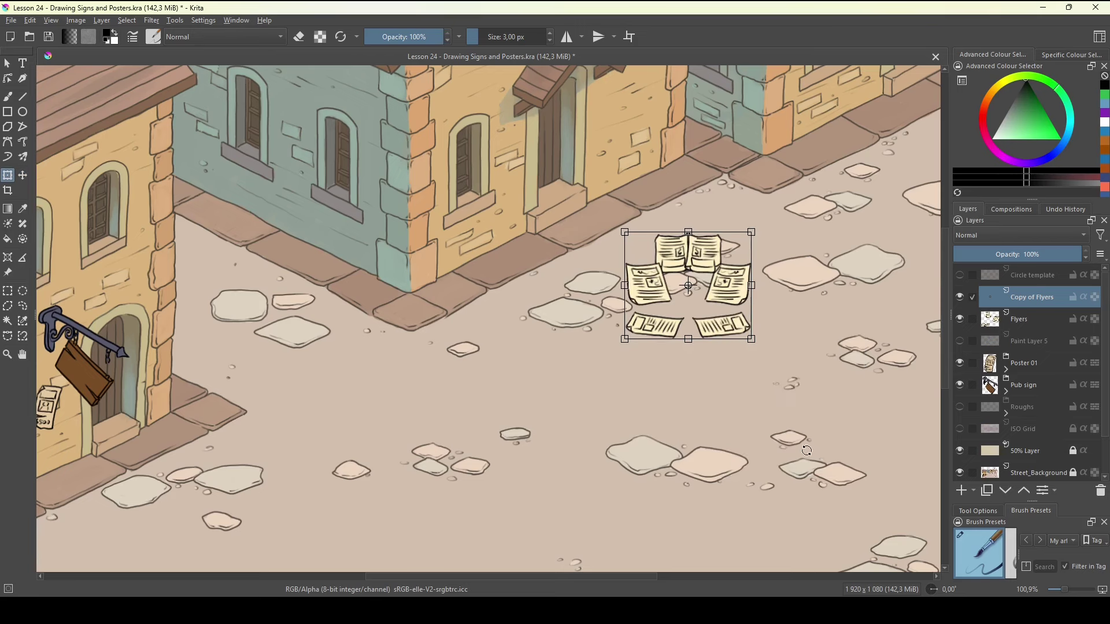
pyautogui.press('Return')
# Step: Move the mirrored flyers to the paving between the pub and the teal house, lassoing part of the group to spread them out
pyautogui.press('t')
pyautogui.moveTo(717, 312)
pyautogui.mouseDown()
pyautogui.moveTo(542, 357)
pyautogui.moveTo(361, 385)
pyautogui.moveTo(349, 367)
pyautogui.moveTo(456, 396)
pyautogui.moveTo(487, 379)
pyautogui.mouseUp()
pyautogui.moveTo(480, 359); pyautogui.dragTo(477, 356)
pyautogui.press('l')
pyautogui.moveTo(529, 380)
pyautogui.mouseDown()
pyautogui.moveTo(404, 376)
pyautogui.moveTo(529, 382)
pyautogui.moveTo(345, 420)
pyautogui.moveTo(466, 408)
pyautogui.moveTo(547, 422)
pyautogui.moveTo(443, 332)
pyautogui.moveTo(738, 322)
pyautogui.mouseUp()
pyautogui.press('t')
# Step: Offset a duplicate of the original flyers and lasso its sheets one by one to scatter and overlap them across the street
pyautogui.click(1047, 320)
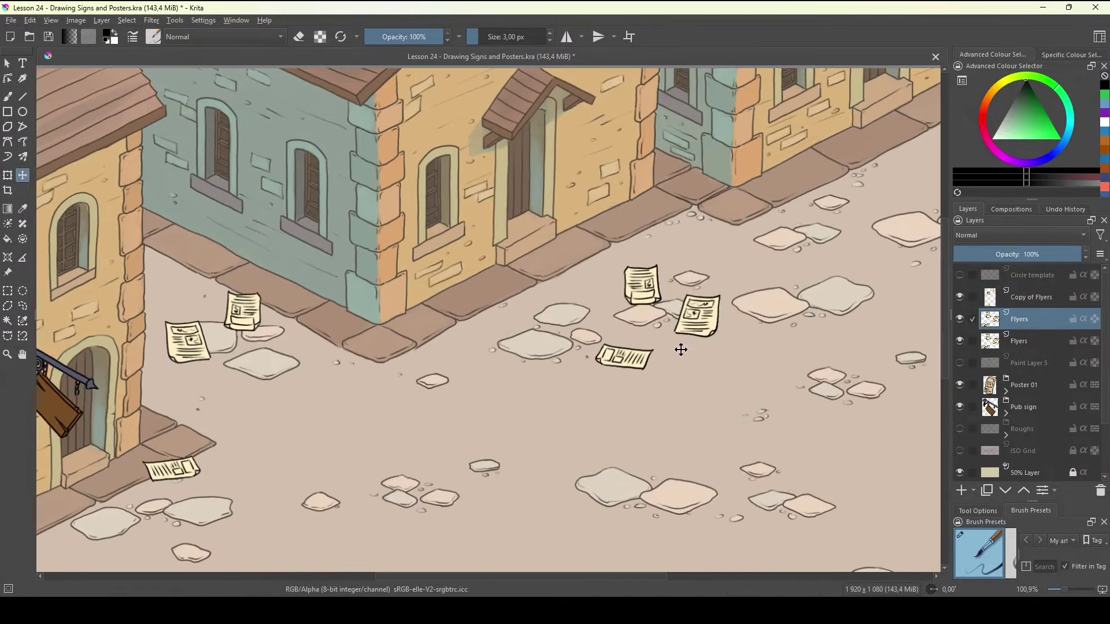
pyautogui.moveTo(676, 347); pyautogui.dragTo(719, 359)
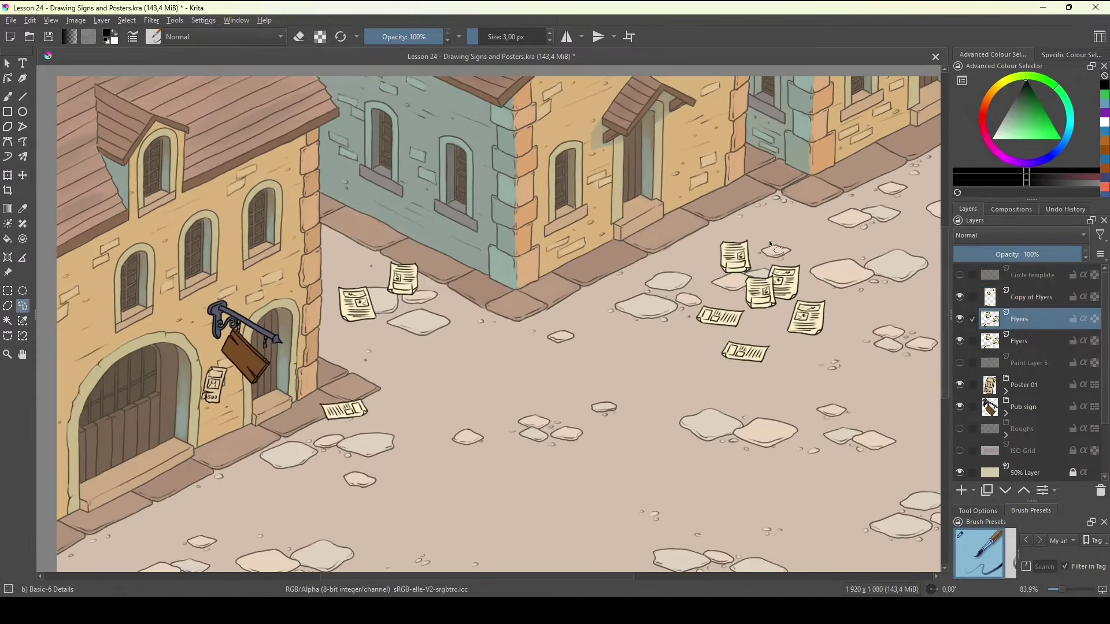
pyautogui.moveTo(774, 359); pyautogui.dragTo(723, 341)
pyautogui.press('t')
pyautogui.moveTo(745, 352); pyautogui.dragTo(733, 312)
pyautogui.press('l')
pyautogui.moveTo(852, 300); pyautogui.dragTo(808, 286)
pyautogui.press('t')
pyautogui.moveTo(806, 318); pyautogui.dragTo(752, 243)
pyautogui.moveTo(664, 426)
pyautogui.mouseDown()
pyautogui.moveTo(709, 461)
pyautogui.moveTo(688, 431)
pyautogui.mouseUp()
pyautogui.moveTo(777, 249); pyautogui.dragTo(919, 256)
# Step: Show Paint Layer 5 and the Roughs group again so the pink sketches guide the street sign
pyautogui.scroll(-1, 747, 339)
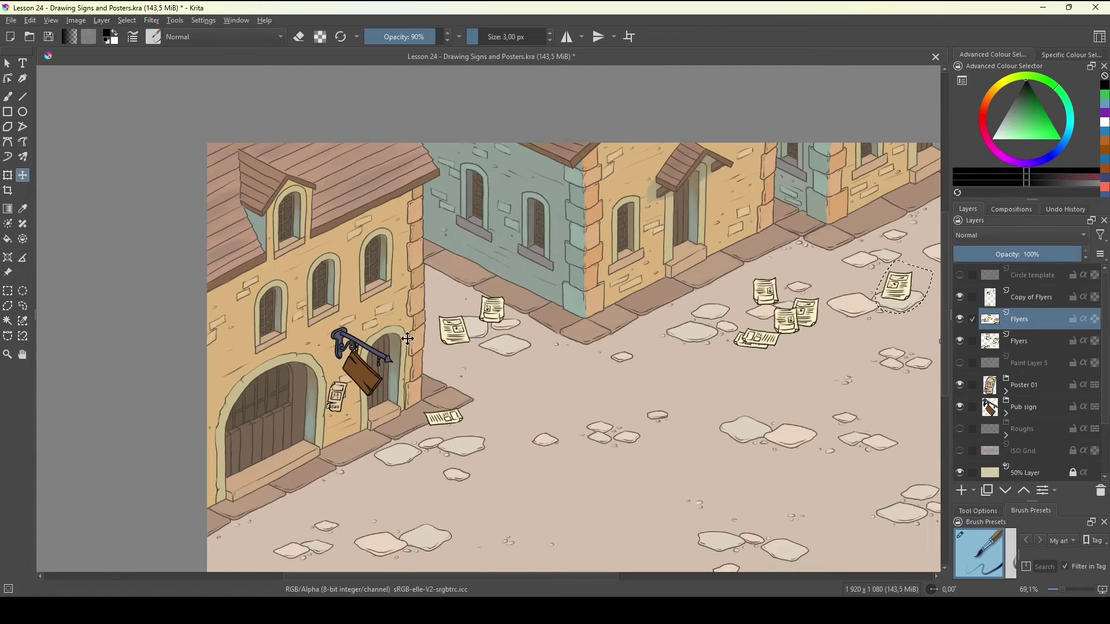
pyautogui.moveTo(406, 339); pyautogui.dragTo(377, 365)
pyautogui.click(960, 275)
pyautogui.click(959, 275)
pyautogui.click(960, 363)
pyautogui.click(1040, 364)
pyautogui.click(959, 428)
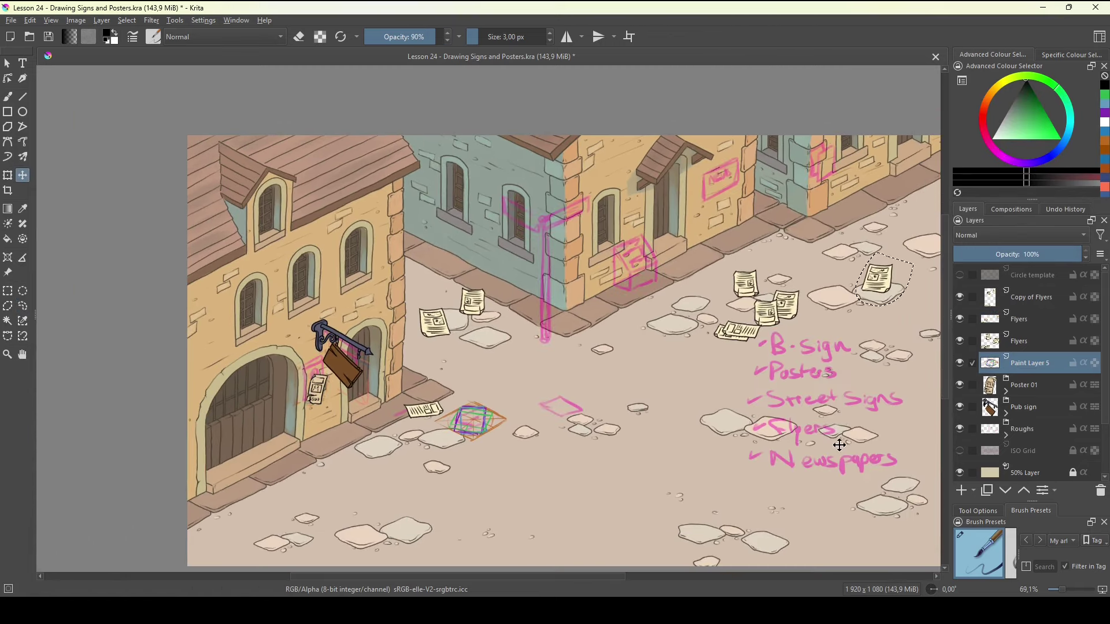
pyautogui.moveTo(824, 441); pyautogui.dragTo(802, 437)
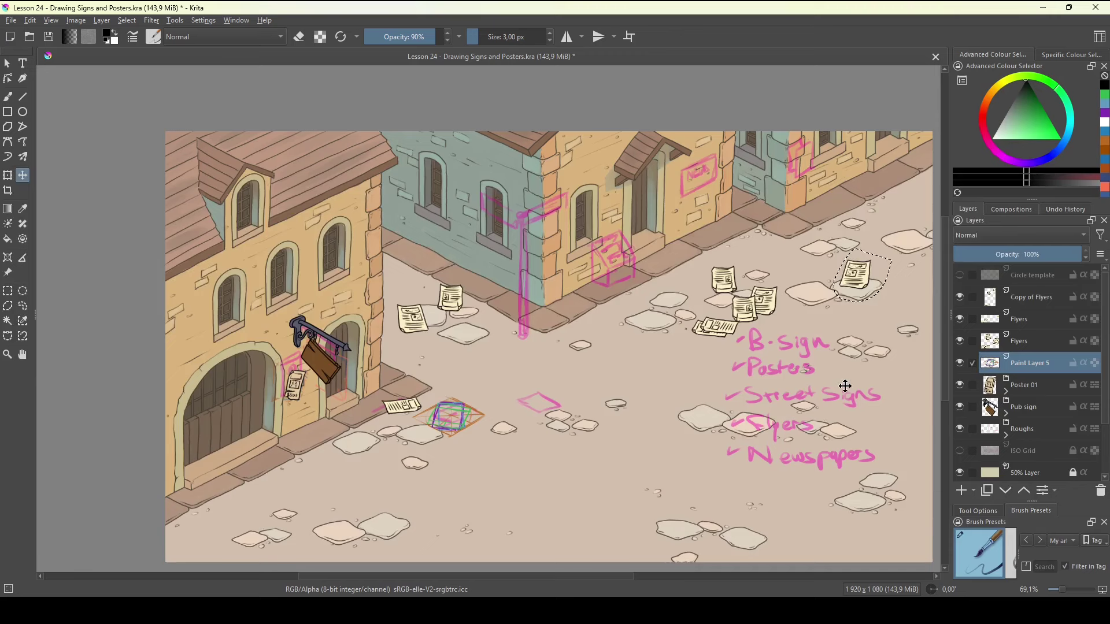
pyautogui.scroll(5, 595, 312)
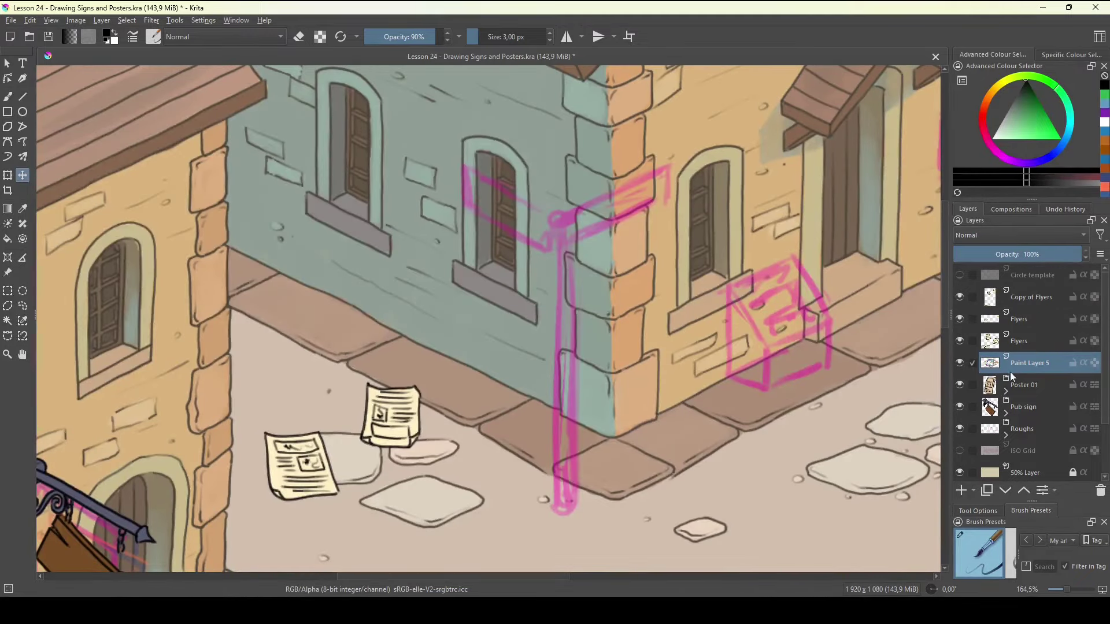
# Step: Merge the Copy of Flyers layer and both Flyers layers into one layer
pyautogui.click(1018, 296)
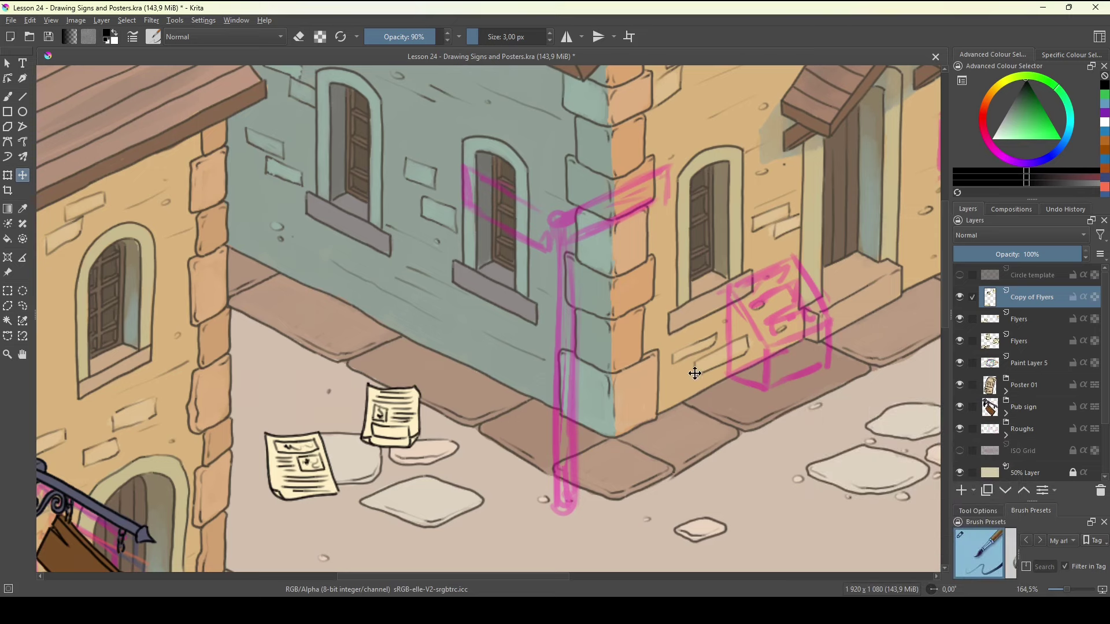
pyautogui.scroll(-3, 830, 344)
pyautogui.keyDown('shift'); pyautogui.click(1023, 343); pyautogui.keyUp('shift')
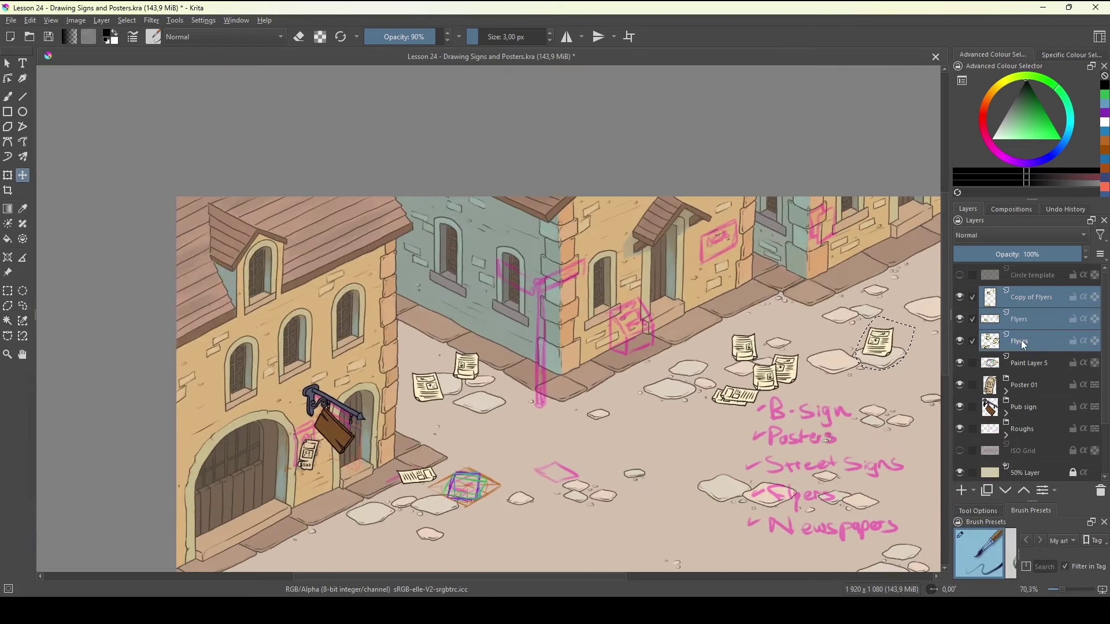
pyautogui.hotkey('ctrl', 'e')
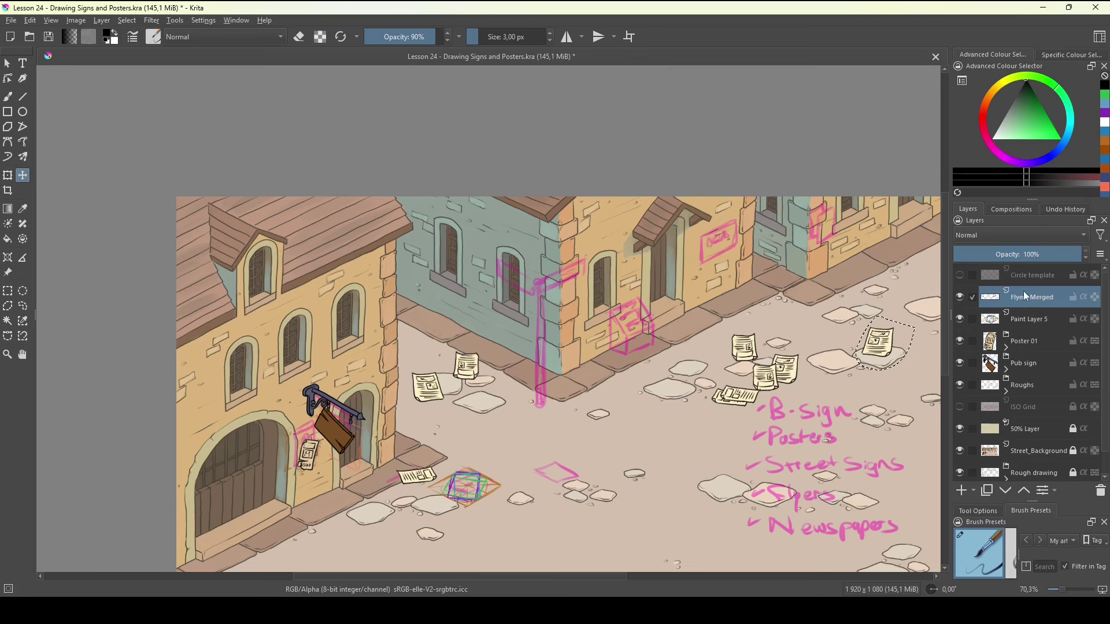
# Step: On a new paint layer, ink the street sign's post over the pink sketch, with a round finial and a stepped base
pyautogui.moveTo(679, 451); pyautogui.dragTo(623, 364)
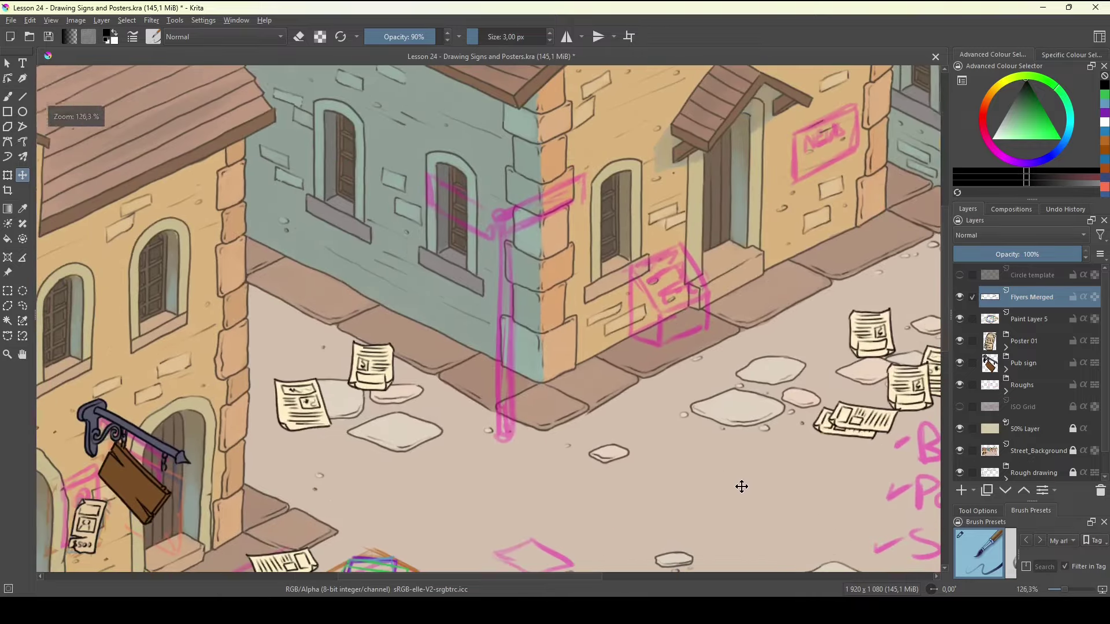
pyautogui.press('Insert')
pyautogui.scroll(2, 529, 330)
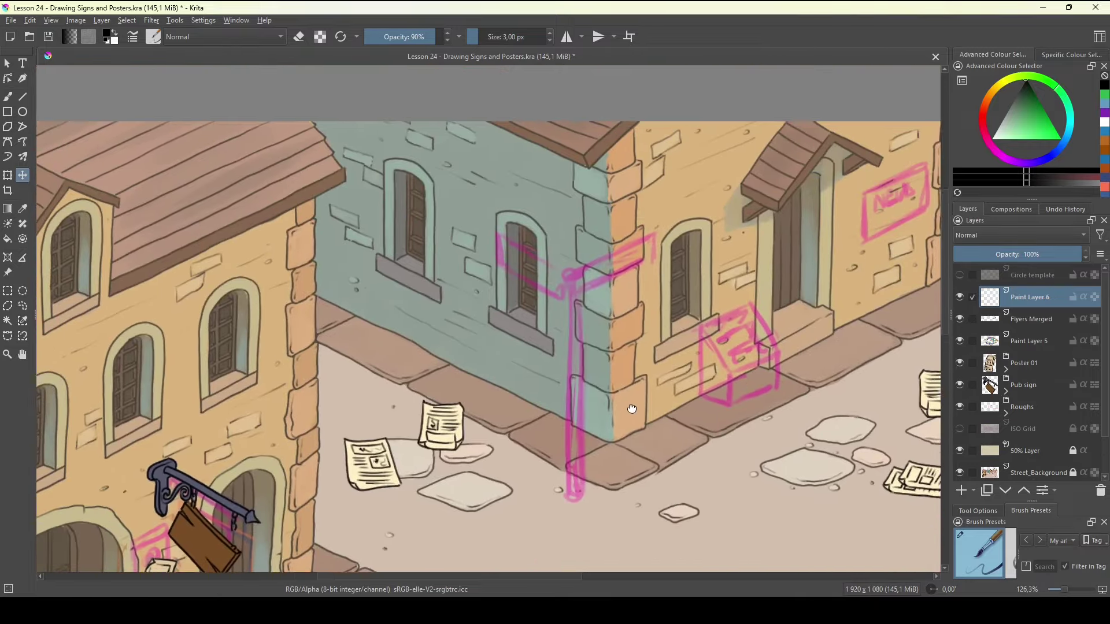
pyautogui.scroll(2, 612, 404)
pyautogui.press('b')
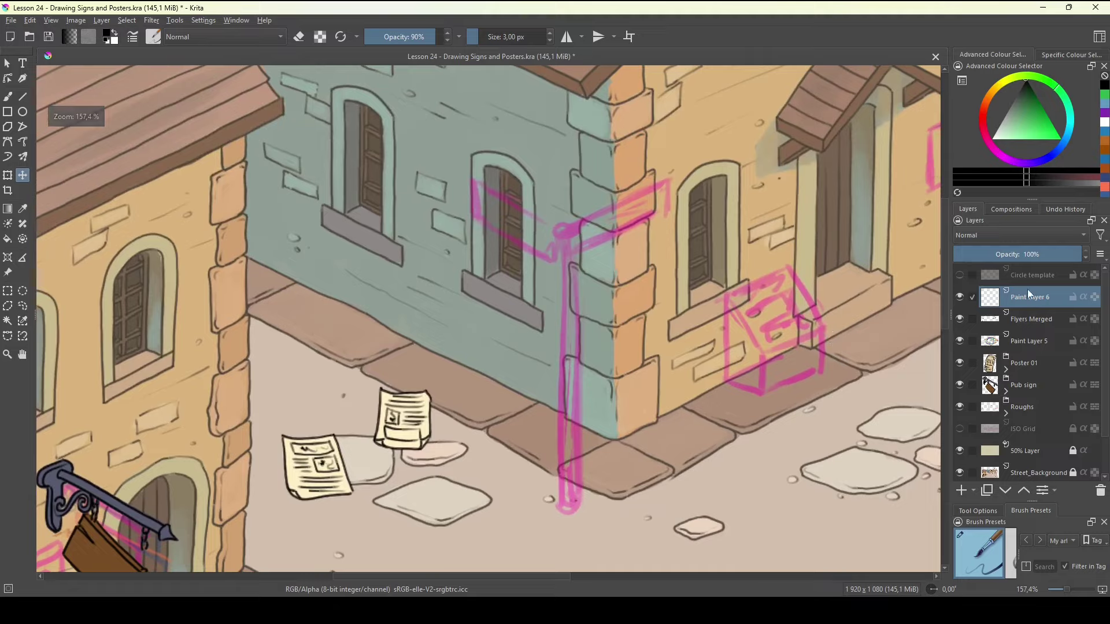
pyautogui.scroll(2, 610, 439)
pyautogui.press('e')
pyautogui.press('e')
pyautogui.moveTo(563, 185)
pyautogui.mouseDown()
pyautogui.moveTo(570, 218)
pyautogui.moveTo(555, 196)
pyautogui.moveTo(554, 110)
pyautogui.mouseUp()
pyautogui.scroll(1, 539, 173)
pyautogui.moveTo(570, 119); pyautogui.dragTo(559, 479)
pyautogui.moveTo(547, 120)
pyautogui.mouseDown()
pyautogui.moveTo(537, 477)
pyautogui.moveTo(575, 410)
pyautogui.mouseUp()
pyautogui.scroll(3, 551, 480)
pyautogui.moveTo(516, 435); pyautogui.dragTo(591, 431)
pyautogui.moveTo(555, 133); pyautogui.dragTo(506, 466)
# Step: Ink the sign board and its top bar extending from the post toward the yellow house in isometric perspective
pyautogui.moveTo(504, 224); pyautogui.dragTo(533, 257)
pyautogui.moveTo(532, 258)
pyautogui.mouseDown()
pyautogui.moveTo(711, 169)
pyautogui.moveTo(720, 184)
pyautogui.mouseUp()
pyautogui.moveTo(585, 275); pyautogui.dragTo(585, 316)
pyautogui.moveTo(584, 317); pyautogui.dragTo(746, 240)
pyautogui.moveTo(751, 195)
pyautogui.mouseDown()
pyautogui.moveTo(584, 313)
pyautogui.moveTo(744, 242)
pyautogui.mouseUp()
pyautogui.moveTo(577, 280); pyautogui.dragTo(584, 317)
pyautogui.moveTo(584, 317); pyautogui.dragTo(603, 347)
# Step: Letter "THIS ST" on the sign board, following its isometric slant
pyautogui.moveTo(622, 303); pyautogui.dragTo(622, 325)
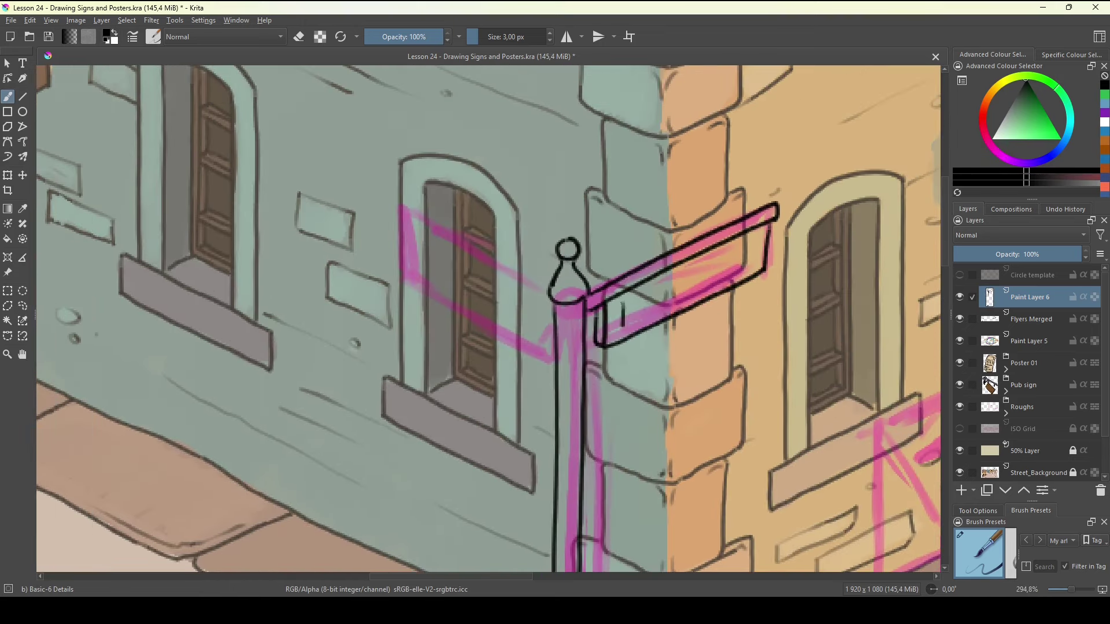
pyautogui.moveTo(659, 280)
pyautogui.mouseDown()
pyautogui.moveTo(657, 310)
pyautogui.moveTo(670, 305)
pyautogui.mouseUp()
pyautogui.moveTo(704, 267); pyautogui.dragTo(691, 271)
pyautogui.moveTo(731, 253); pyautogui.dragTo(721, 277)
pyautogui.moveTo(736, 252)
pyautogui.mouseDown()
pyautogui.moveTo(748, 245)
pyautogui.moveTo(746, 274)
pyautogui.mouseUp()
pyautogui.moveTo(752, 272)
pyautogui.mouseDown()
pyautogui.moveTo(833, 275)
pyautogui.moveTo(792, 279)
pyautogui.mouseUp()
# Step: Lasso the THIS ST board, copy it to a new layer and move the copy to the other side of the post
pyautogui.press('l')
pyautogui.moveTo(830, 197); pyautogui.dragTo(645, 288)
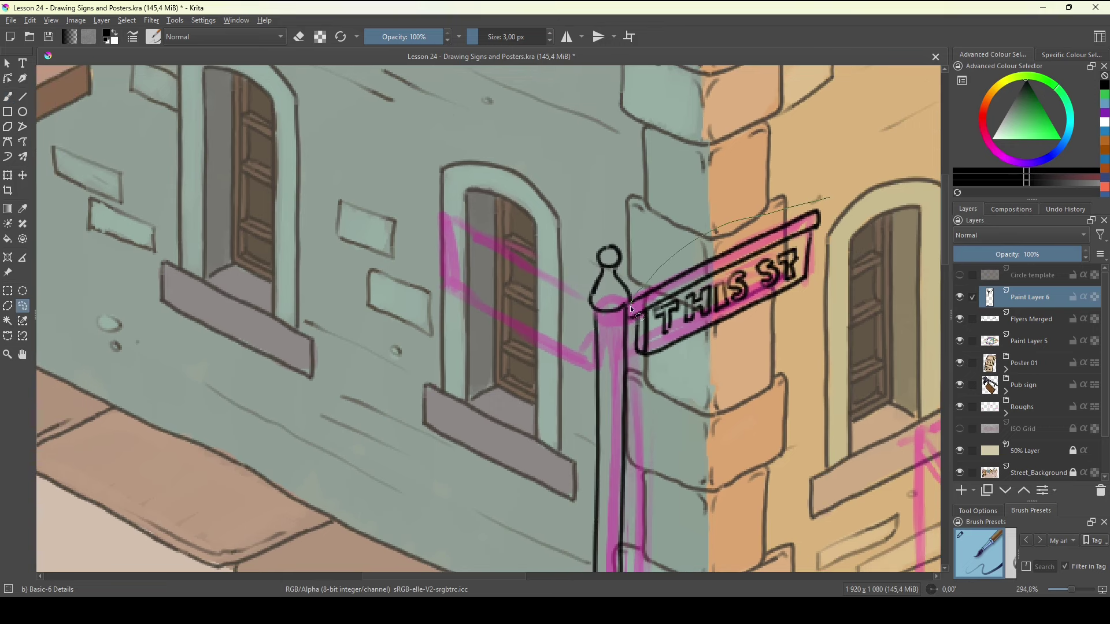
pyautogui.moveTo(841, 197); pyautogui.dragTo(843, 200)
pyautogui.hotkey('ctrl', 'alt', 'j')
pyautogui.hotkey('ctrl', 'shift', 'a')
pyautogui.press('t')
pyautogui.moveTo(759, 278); pyautogui.dragTo(491, 283)
# Step: Mirror the copied sign board horizontally and align it with the post on the teal house's side
pyautogui.hotkey('ctrl', 't')
pyautogui.rightClick(508, 280)
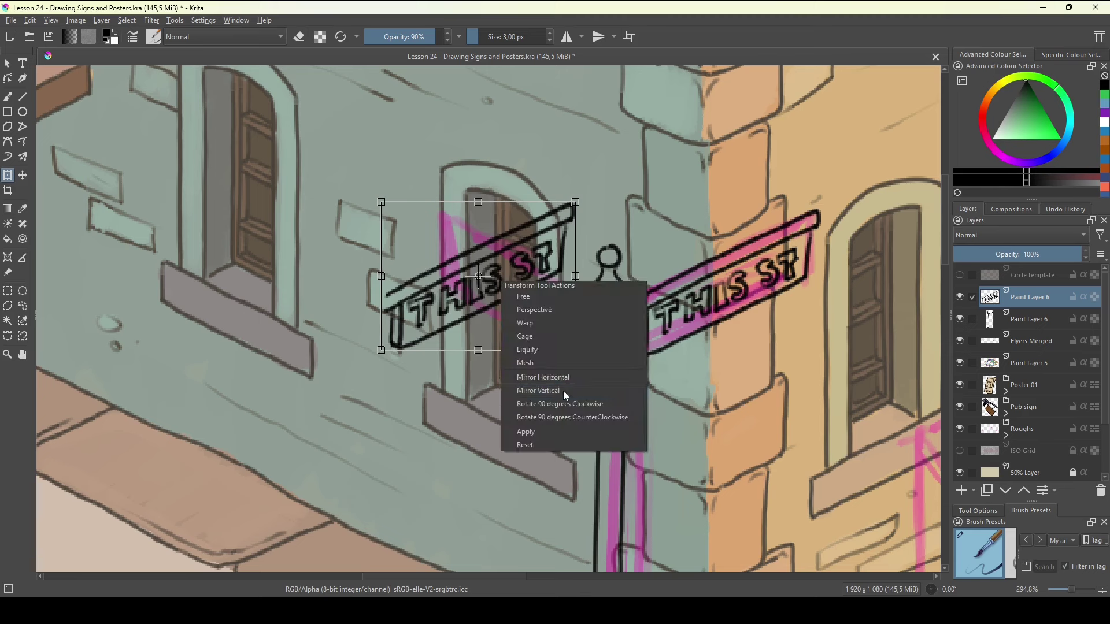
pyautogui.click(564, 388)
pyautogui.press('Return')
pyautogui.click(554, 310)
pyautogui.moveTo(543, 301); pyautogui.dragTo(562, 308)
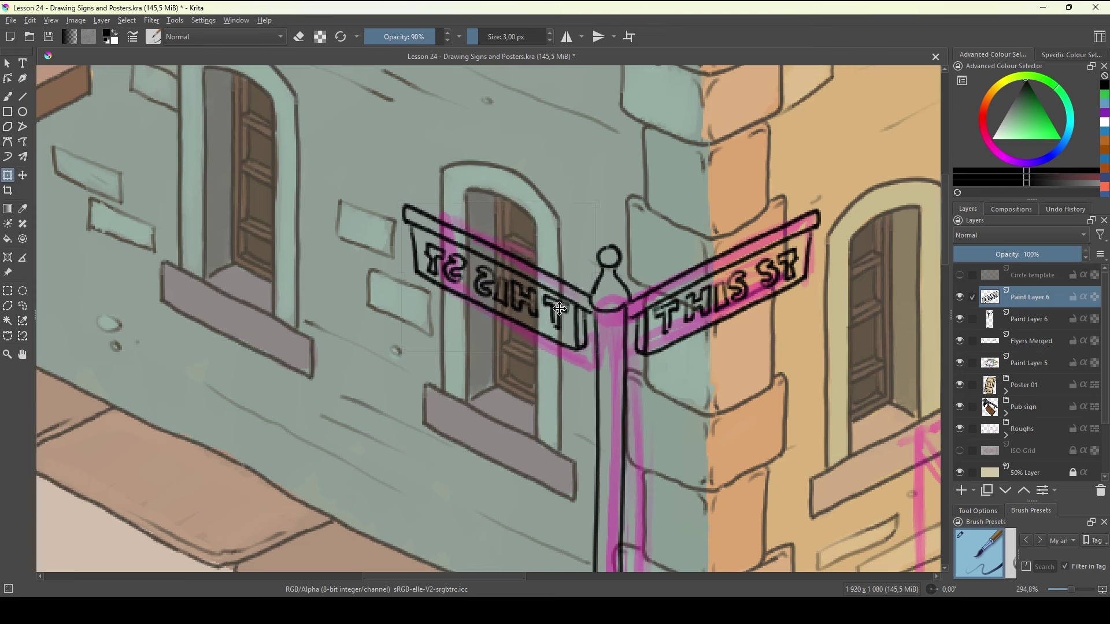
pyautogui.press('Return')
# Step: Merge the mirrored board with the post's layer and erase its reversed lettering
pyautogui.press('e')
pyautogui.hotkey('ctrl', 'e')
pyautogui.click(959, 296)
pyautogui.click(959, 297)
pyautogui.press('e')
pyautogui.press('b')
pyautogui.press('e')
pyautogui.moveTo(427, 250)
pyautogui.mouseDown()
pyautogui.moveTo(542, 321)
pyautogui.moveTo(426, 254)
pyautogui.moveTo(541, 304)
pyautogui.mouseUp()
# Step: Letter "THAT ST" on the emptied sign board, with the "ST" smaller
pyautogui.press('e')
pyautogui.moveTo(424, 243); pyautogui.dragTo(440, 275)
pyautogui.moveTo(459, 256); pyautogui.dragTo(458, 282)
pyautogui.moveTo(473, 259)
pyautogui.mouseDown()
pyautogui.moveTo(488, 270)
pyautogui.moveTo(483, 291)
pyautogui.mouseUp()
pyautogui.moveTo(499, 272)
pyautogui.mouseDown()
pyautogui.moveTo(506, 301)
pyautogui.moveTo(503, 282)
pyautogui.moveTo(536, 302)
pyautogui.mouseUp()
pyautogui.moveTo(544, 315); pyautogui.dragTo(546, 297)
pyautogui.moveTo(552, 294)
pyautogui.mouseDown()
pyautogui.moveTo(556, 307)
pyautogui.moveTo(569, 304)
pyautogui.mouseUp()
pyautogui.moveTo(564, 303); pyautogui.dragTo(564, 314)
pyautogui.moveTo(792, 355)
pyautogui.mouseDown()
pyautogui.moveTo(757, 331)
pyautogui.moveTo(756, 198)
pyautogui.moveTo(751, 309)
pyautogui.mouseUp()
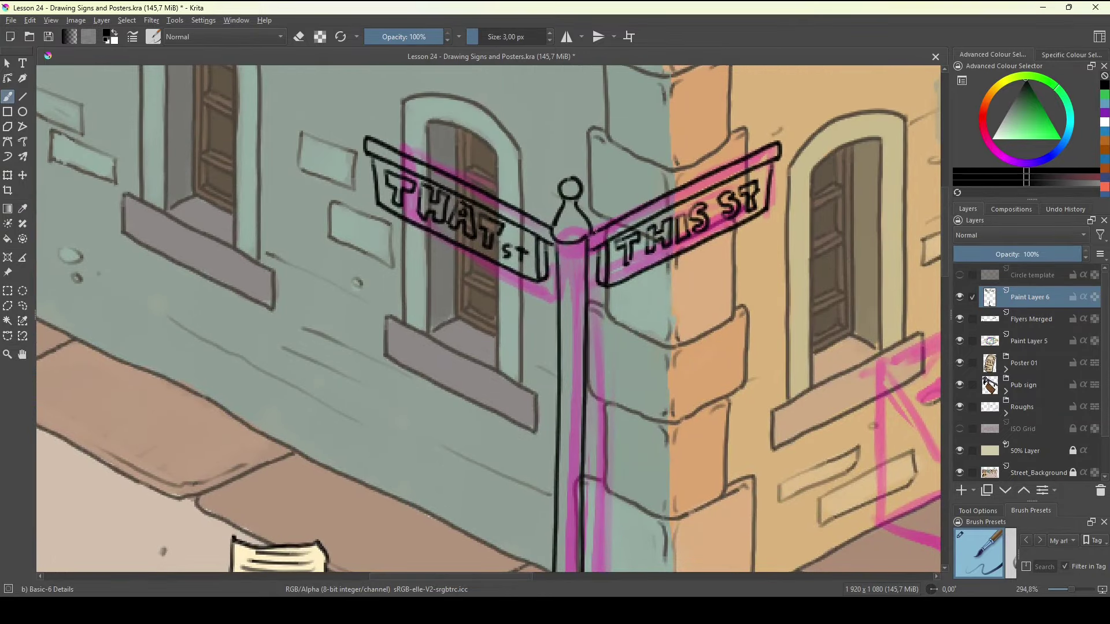
# Step: Lasso the outline of the whole street sign, including both boards, finial, post and base
pyautogui.press('l')
pyautogui.moveTo(771, 168)
pyautogui.mouseDown()
pyautogui.moveTo(597, 247)
pyautogui.moveTo(487, 267)
pyautogui.moveTo(587, 246)
pyautogui.mouseUp()
pyautogui.moveTo(597, 364); pyautogui.dragTo(605, 152)
pyautogui.moveTo(563, 111)
pyautogui.mouseDown()
pyautogui.moveTo(589, 508)
pyautogui.moveTo(594, 116)
pyautogui.mouseUp()
pyautogui.moveTo(605, 473); pyautogui.dragTo(621, 341)
pyautogui.moveTo(554, 383)
pyautogui.mouseDown()
pyautogui.moveTo(593, 425)
pyautogui.moveTo(552, 384)
pyautogui.mouseUp()
pyautogui.moveTo(593, 446); pyautogui.dragTo(594, 520)
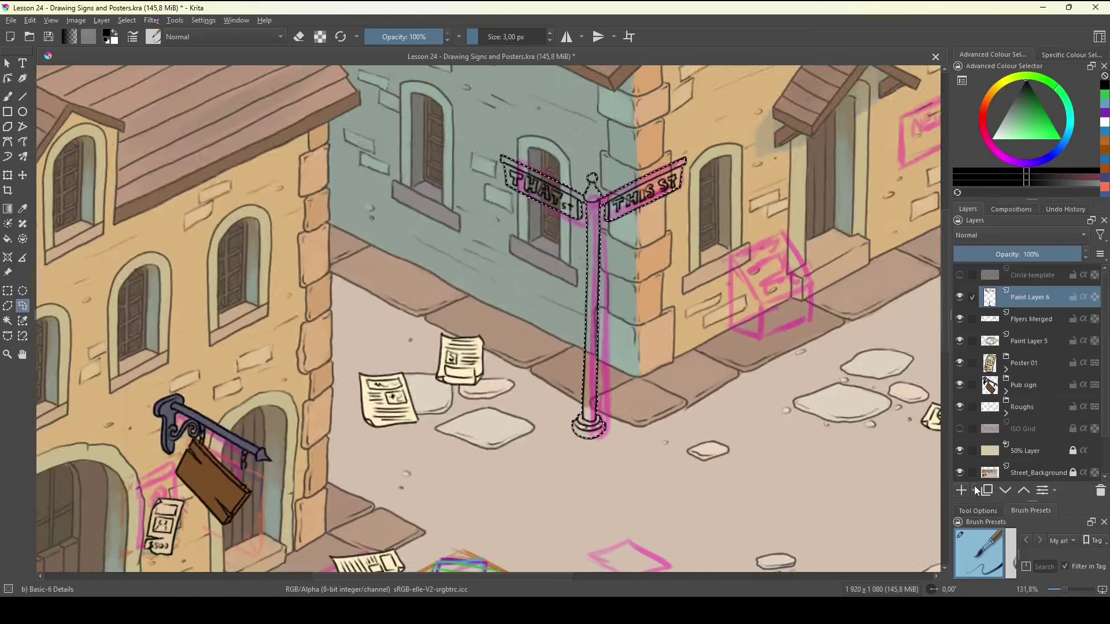
# Step: Add a brown #a0855b fill layer from the selection and place it beneath the street sign's line art
pyautogui.click(974, 490)
pyautogui.click(1001, 397)
pyautogui.click(409, 354)
pyautogui.moveTo(265, 258); pyautogui.dragTo(272, 239)
pyautogui.click(411, 437)
pyautogui.click(466, 420)
pyautogui.hotkey('ctrl', 'pagedown')
pyautogui.moveTo(598, 436); pyautogui.dragTo(621, 520)
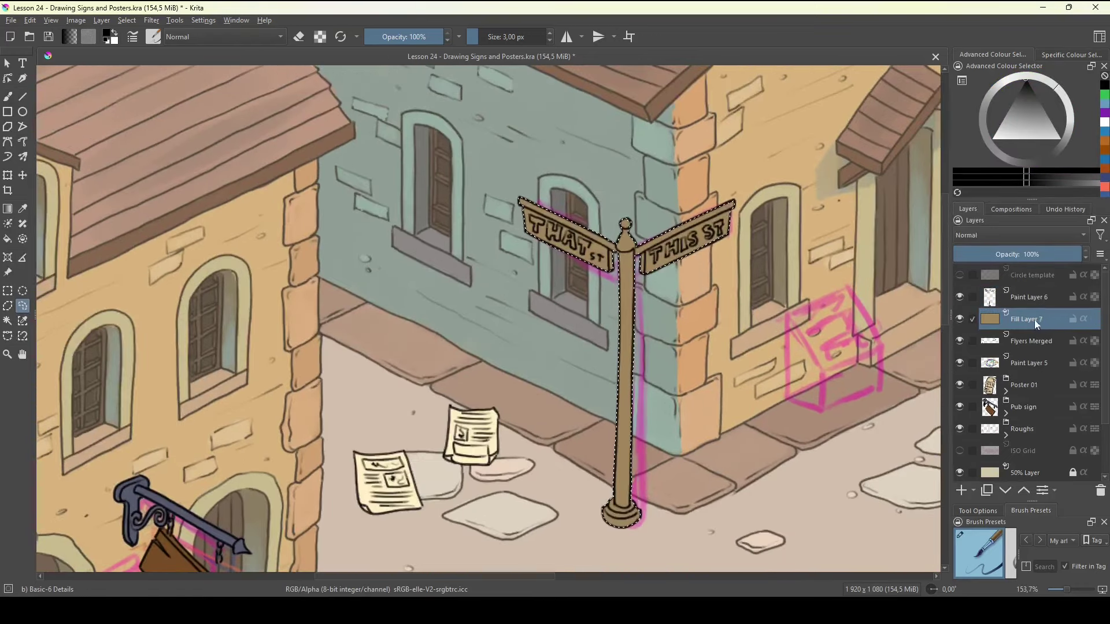
# Step: Duplicate the brown fill layer and change the copy's colour to blue-grey #69757f
pyautogui.hotkey('ctrl', 'j')
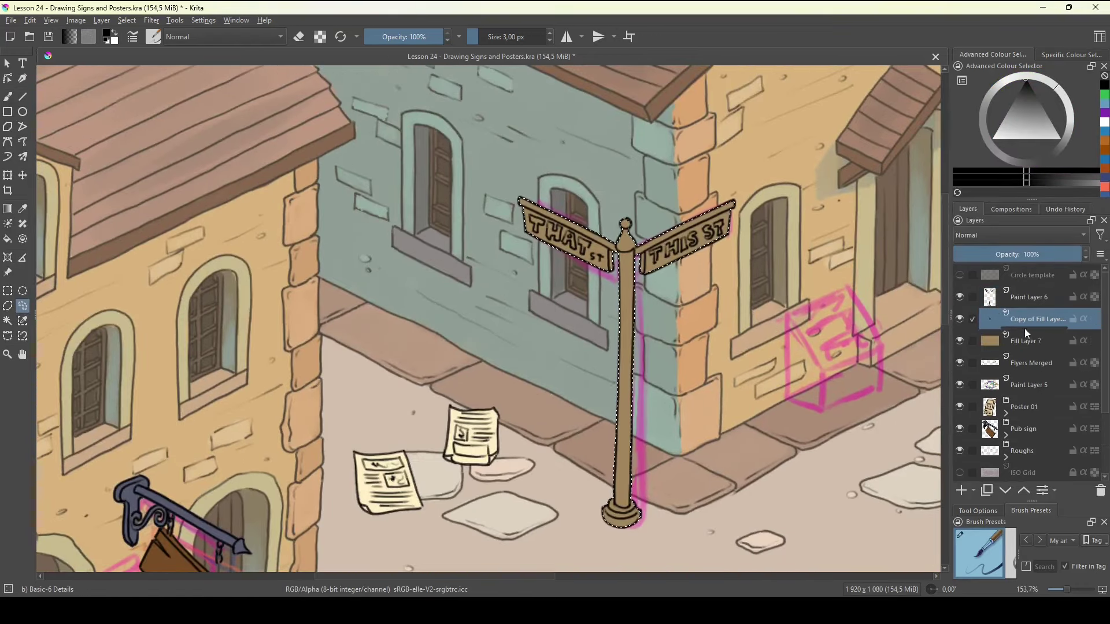
pyautogui.rightClick(1018, 314)
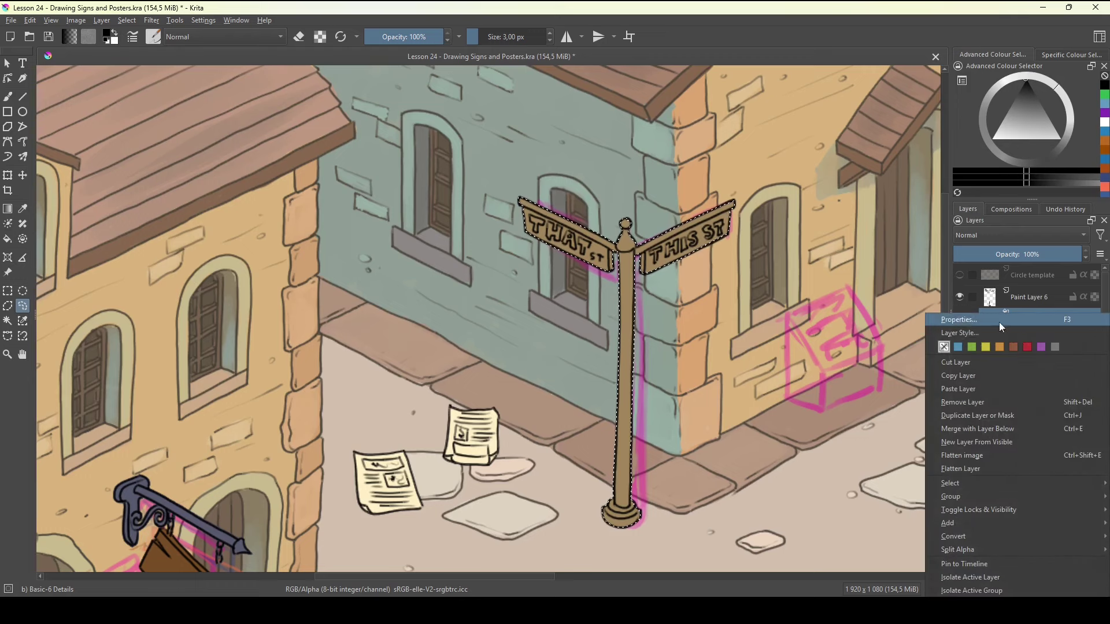
pyautogui.click(958, 320)
pyautogui.click(297, 239)
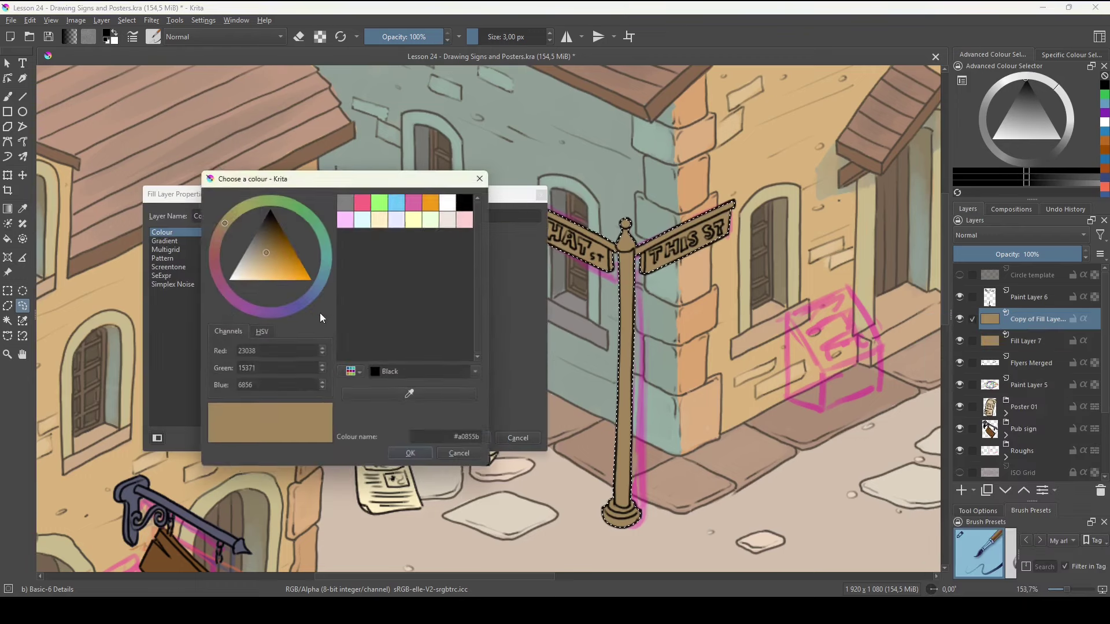
pyautogui.click(345, 201)
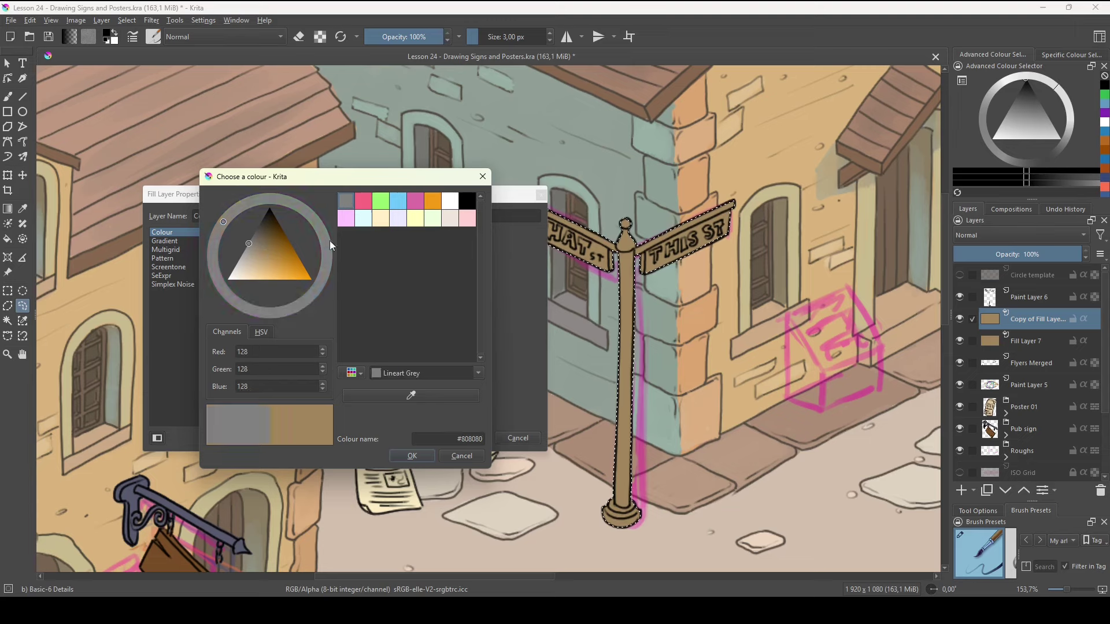
pyautogui.click(255, 243)
pyautogui.click(326, 250)
pyautogui.moveTo(326, 249); pyautogui.dragTo(320, 282)
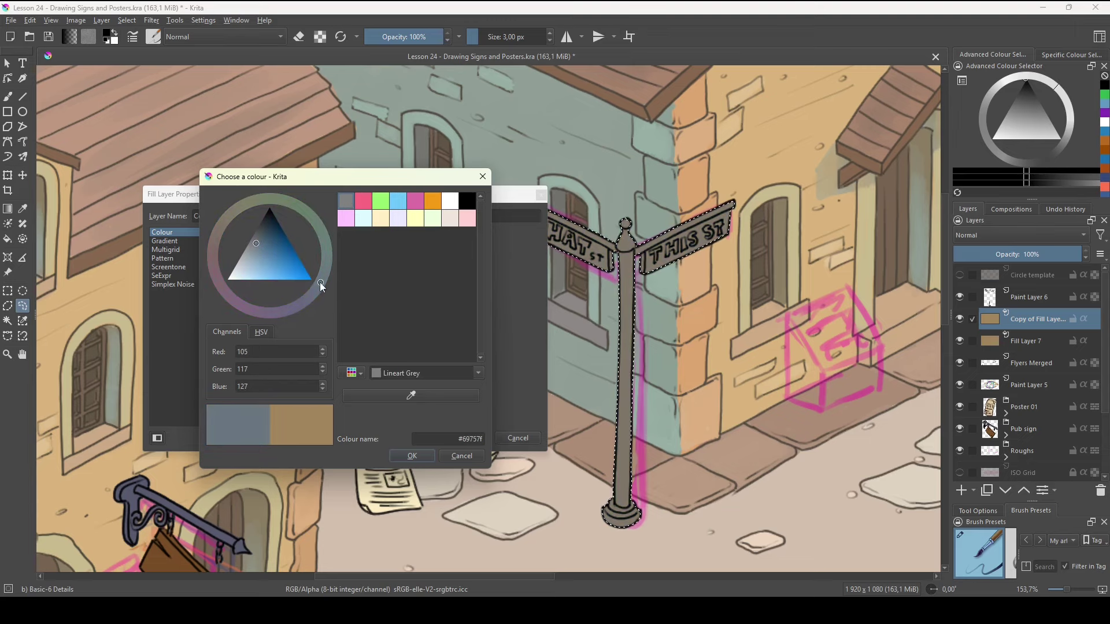
pyautogui.click(412, 456)
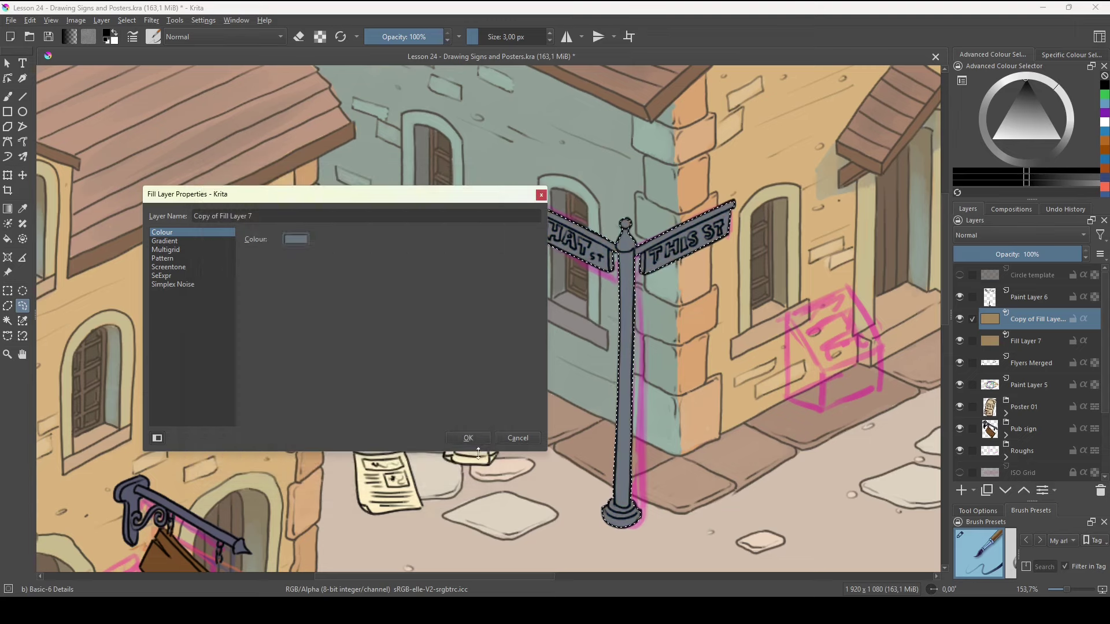
pyautogui.click(466, 438)
# Step: Lasso the two lettered boards and delete the blue-grey fill there to reveal the brown, keeping the post and top bars grey
pyautogui.moveTo(705, 394); pyautogui.dragTo(675, 368)
pyautogui.moveTo(706, 276)
pyautogui.mouseDown()
pyautogui.moveTo(697, 237)
pyautogui.moveTo(697, 268)
pyautogui.mouseUp()
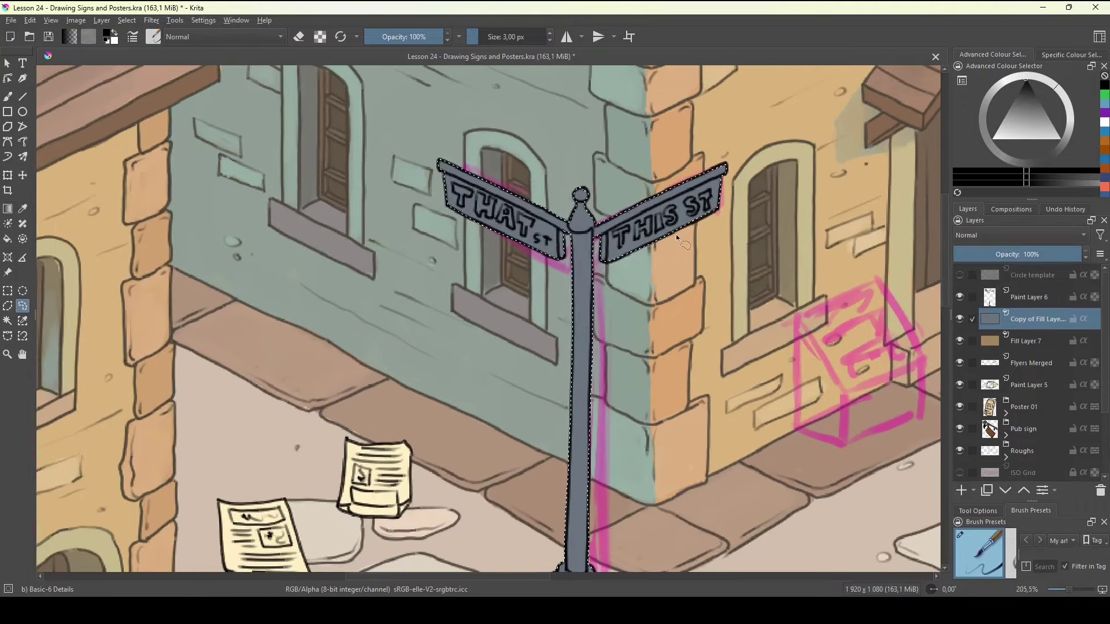
pyautogui.hotkey('ctrl', 'shift', 'a')
pyautogui.moveTo(564, 233)
pyautogui.mouseDown()
pyautogui.moveTo(468, 186)
pyautogui.moveTo(509, 280)
pyautogui.moveTo(564, 263)
pyautogui.moveTo(552, 277)
pyautogui.mouseUp()
pyautogui.press('Delete')
pyautogui.scroll(-2, 653, 404)
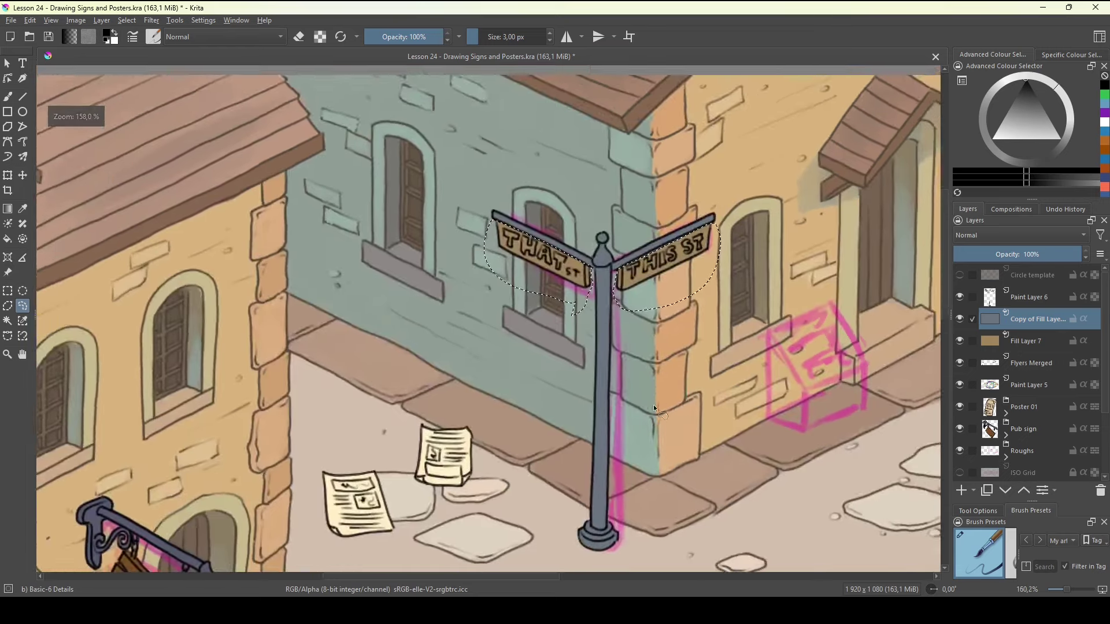
pyautogui.moveTo(653, 404); pyautogui.dragTo(632, 351)
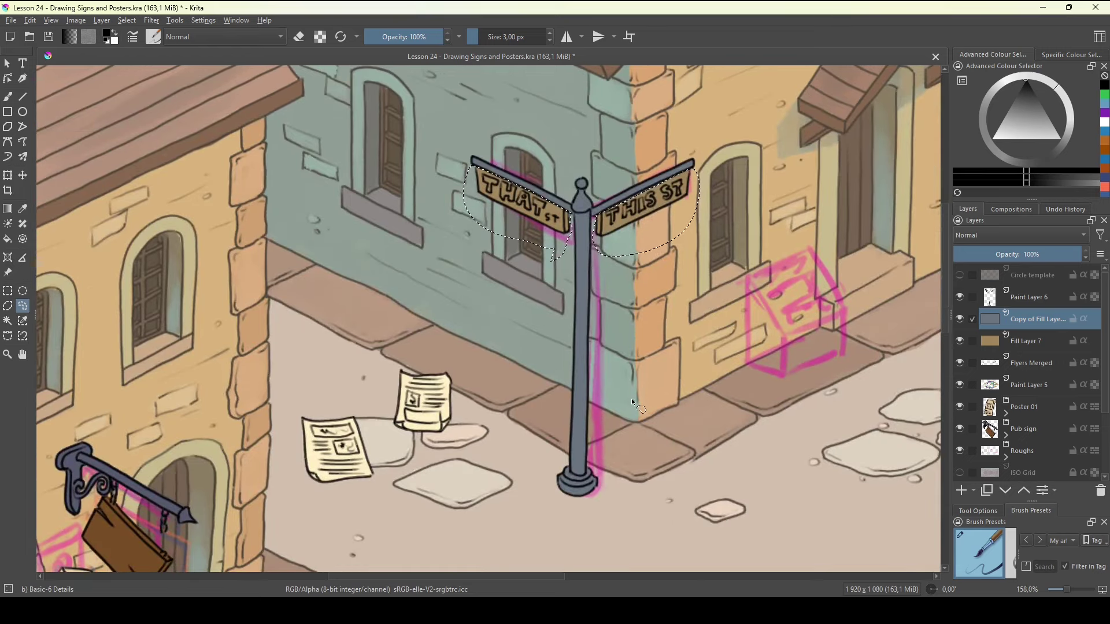
pyautogui.click(664, 439)
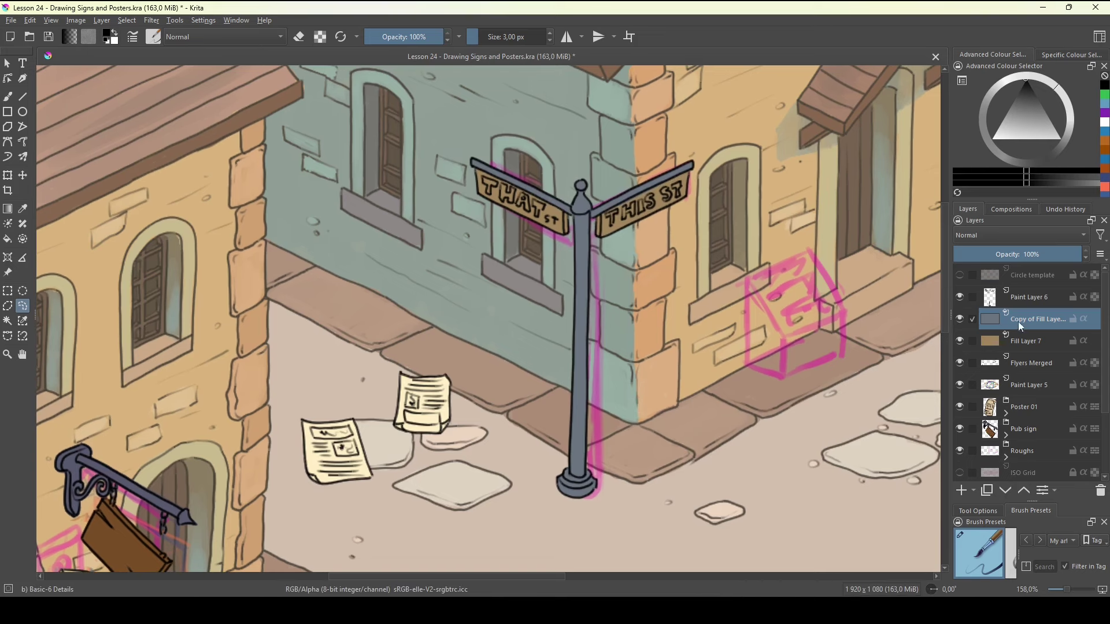
# Step: Merge the sign's line art with its two fill layers and name the merged layer Street sign
pyautogui.click(1028, 298)
pyautogui.keyDown('shift'); pyautogui.click(1026, 340); pyautogui.keyUp('shift')
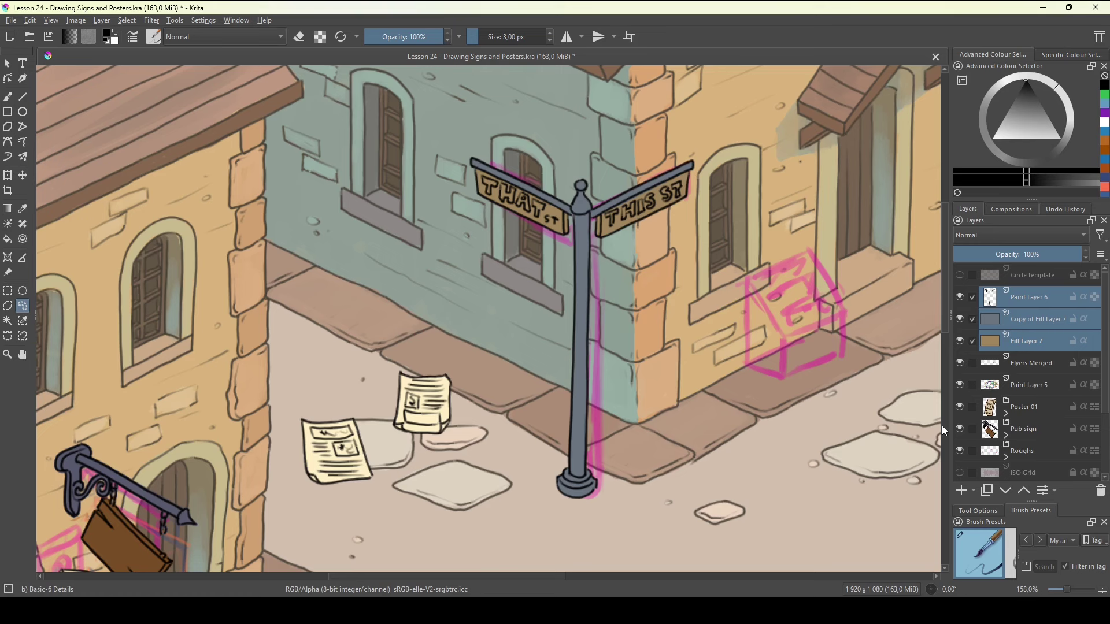
pyautogui.hotkey('ctrl', 'e')
pyautogui.doubleClick(1020, 301)
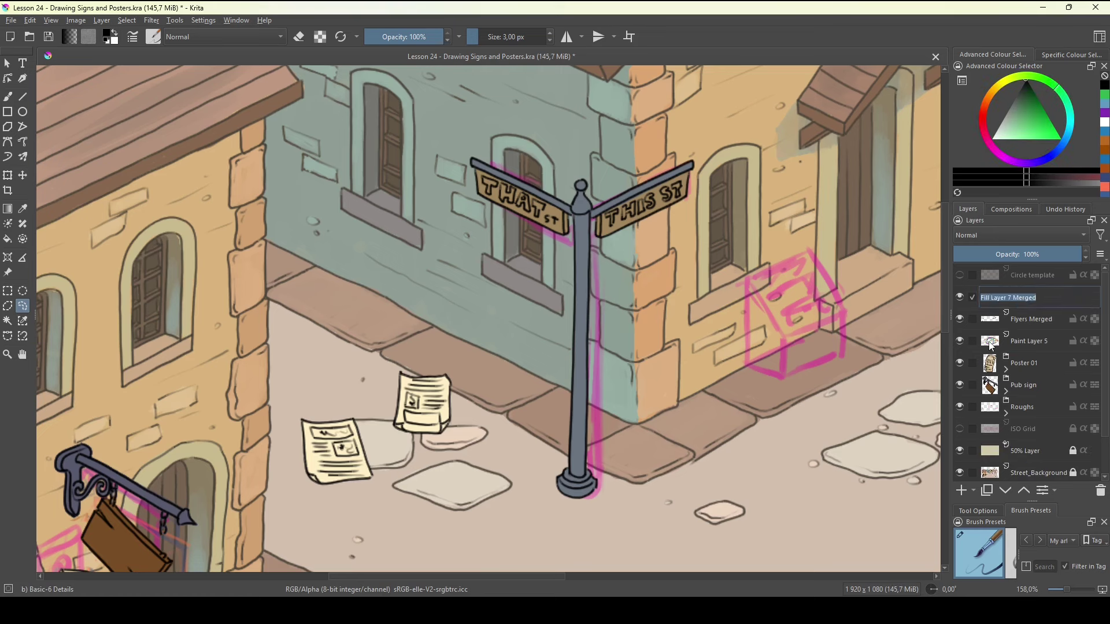
pyautogui.write('D')
pyautogui.press('Return')
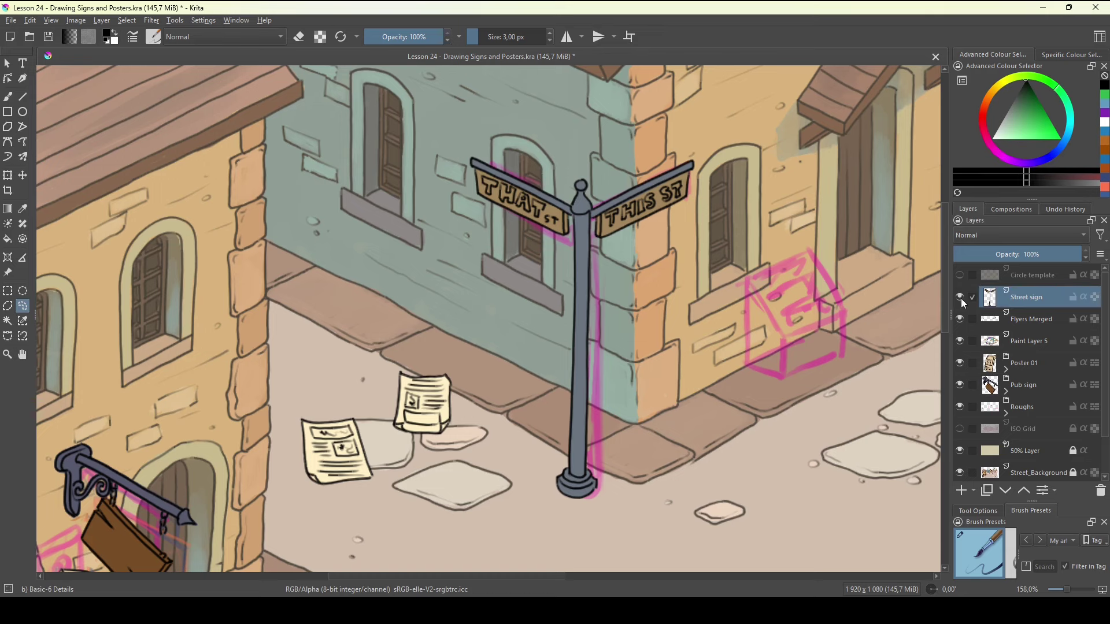
pyautogui.moveTo(729, 392); pyautogui.dragTo(540, 455)
pyautogui.moveTo(608, 491); pyautogui.dragTo(560, 363)
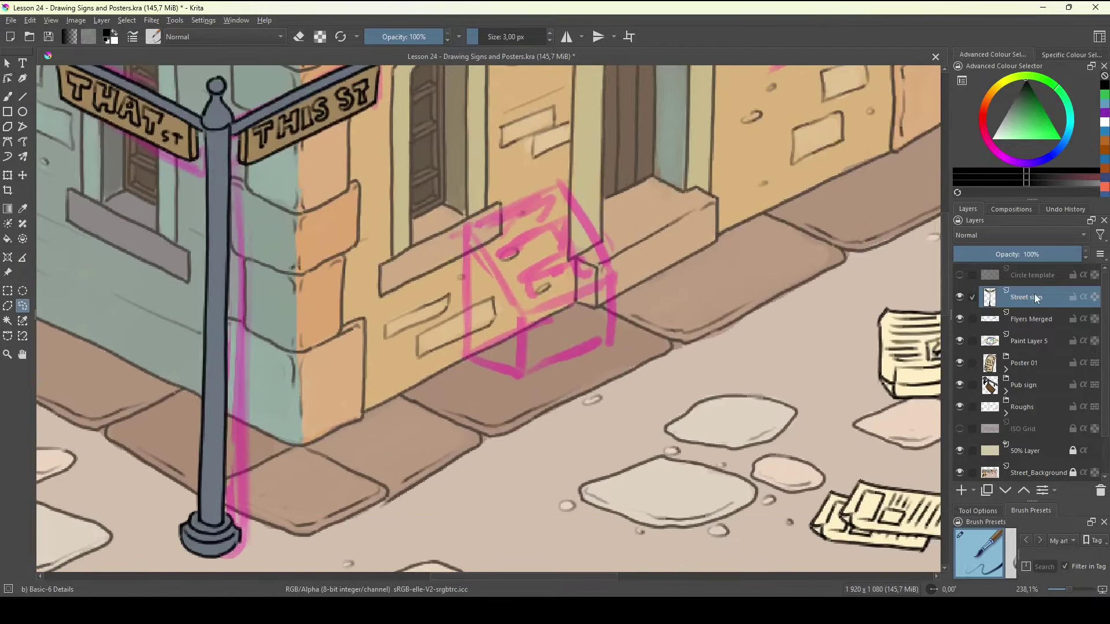
pyautogui.scroll(-4, 862, 369)
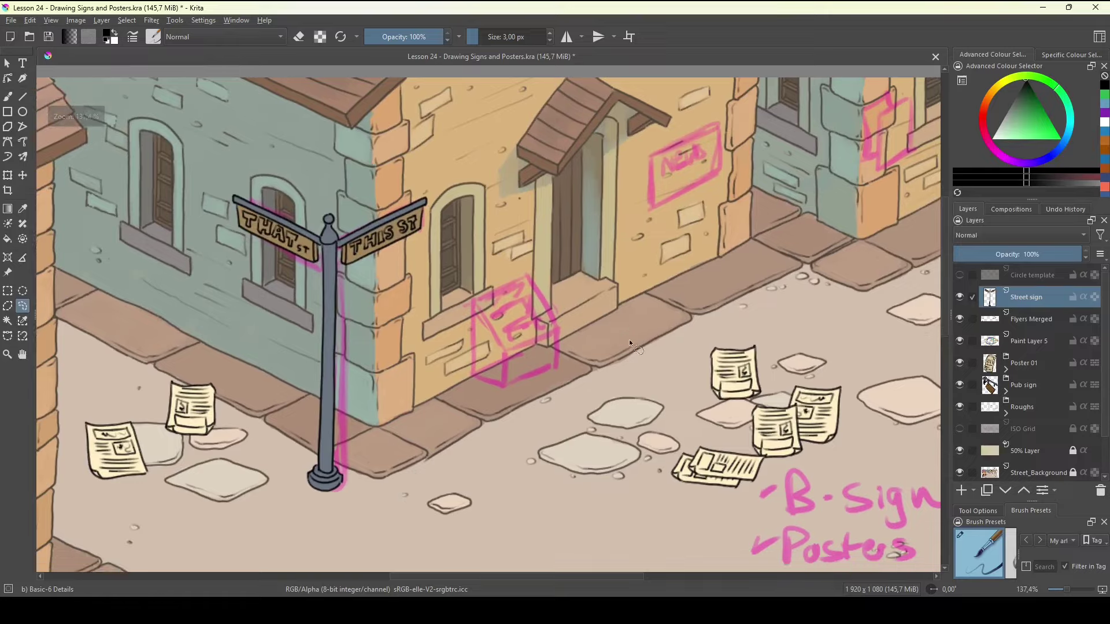
pyautogui.scroll(-1, 630, 343)
pyautogui.moveTo(701, 339); pyautogui.dragTo(634, 312)
pyautogui.moveTo(474, 427); pyautogui.dragTo(741, 415)
pyautogui.scroll(4, 740, 412)
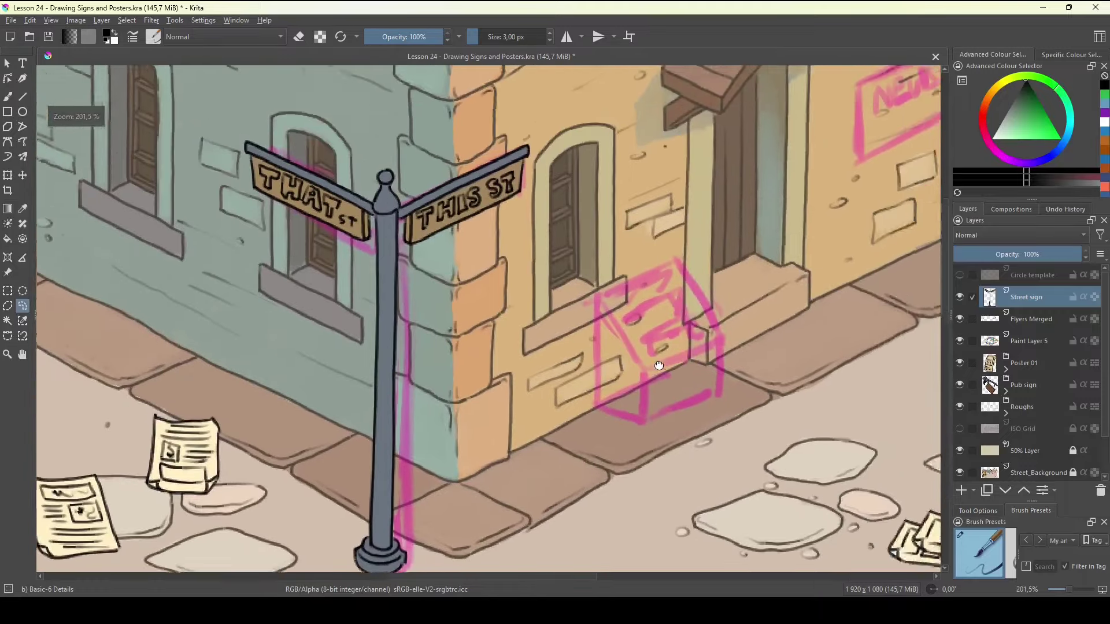
pyautogui.moveTo(659, 365); pyautogui.dragTo(642, 375)
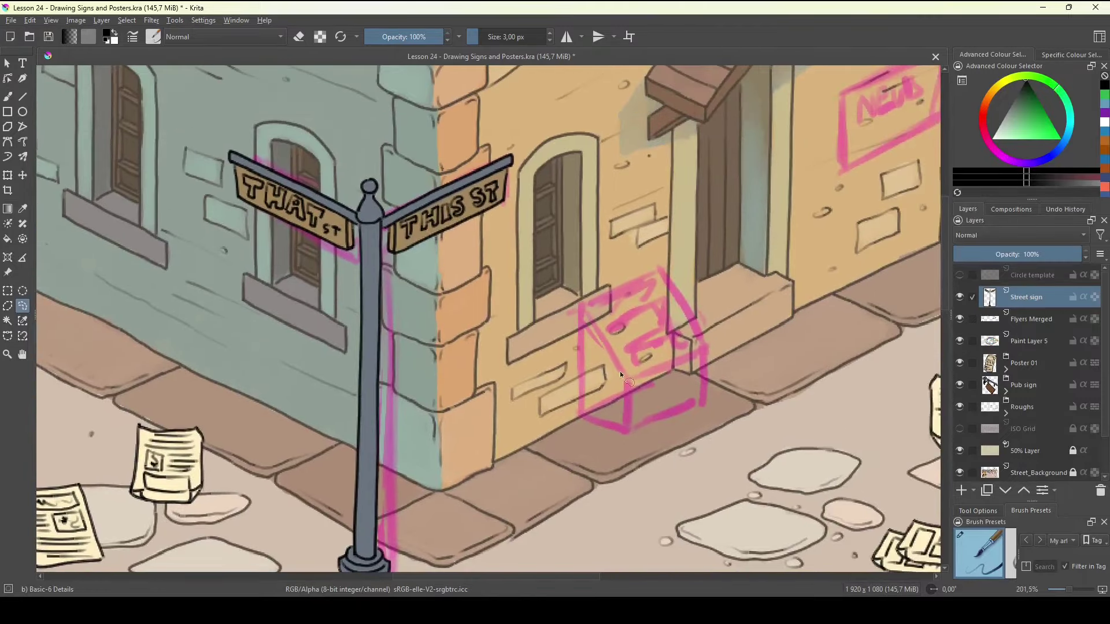
pyautogui.moveTo(685, 460); pyautogui.dragTo(668, 445)
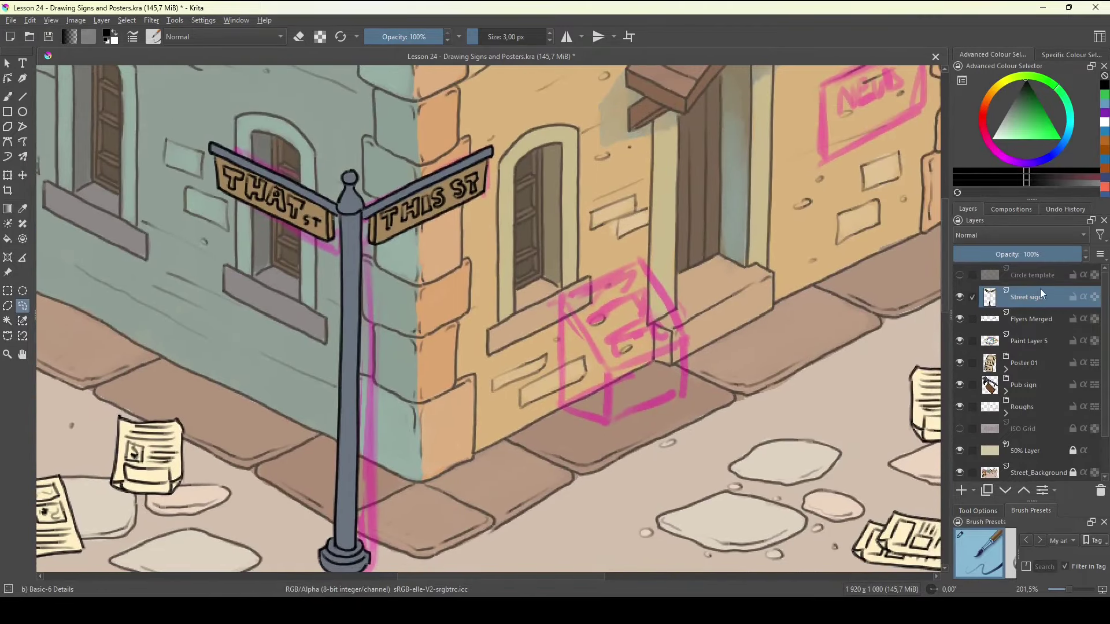
# Step: Add a paint layer and ink the outline of the newspaper box over the pink rough beside the doorway steps
pyautogui.press('Insert')
pyautogui.moveTo(665, 345); pyautogui.dragTo(629, 355)
pyautogui.scroll(4, 580, 289)
pyautogui.press('b')
pyautogui.moveTo(581, 262); pyautogui.dragTo(534, 249)
pyautogui.moveTo(532, 249)
pyautogui.mouseDown()
pyautogui.moveTo(630, 204)
pyautogui.moveTo(660, 202)
pyautogui.mouseUp()
pyautogui.moveTo(657, 204)
pyautogui.mouseDown()
pyautogui.moveTo(535, 255)
pyautogui.moveTo(531, 424)
pyautogui.mouseUp()
pyautogui.moveTo(541, 256)
pyautogui.mouseDown()
pyautogui.moveTo(542, 425)
pyautogui.moveTo(709, 397)
pyautogui.mouseUp()
pyautogui.moveTo(713, 316); pyautogui.dragTo(710, 395)
pyautogui.moveTo(604, 366); pyautogui.dragTo(710, 320)
# Step: Draw the plank lines on the newspaper box's front and side panels and the inner edges of its frame boards
pyautogui.moveTo(713, 316)
pyautogui.mouseDown()
pyautogui.moveTo(595, 362)
pyautogui.moveTo(590, 444)
pyautogui.mouseUp()
pyautogui.moveTo(601, 365); pyautogui.dragTo(599, 443)
pyautogui.moveTo(595, 405); pyautogui.dragTo(573, 432)
pyautogui.moveTo(572, 433); pyautogui.dragTo(688, 385)
pyautogui.moveTo(513, 284); pyautogui.dragTo(571, 386)
pyautogui.moveTo(521, 284); pyautogui.dragTo(579, 384)
pyautogui.moveTo(635, 231); pyautogui.dragTo(686, 338)
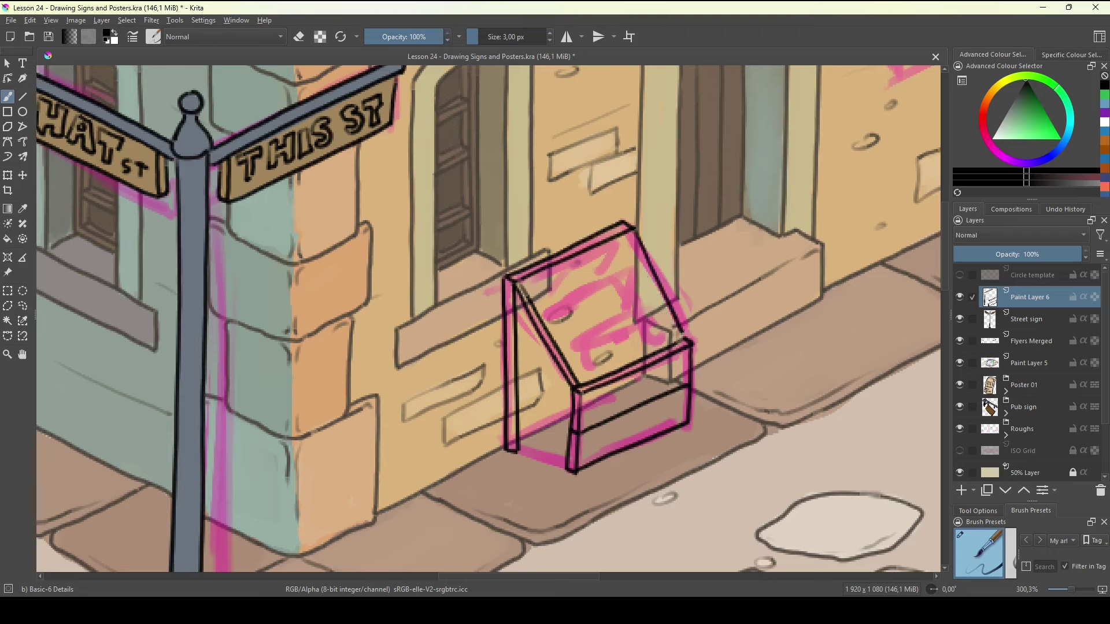
pyautogui.moveTo(537, 424); pyautogui.dragTo(588, 437)
pyautogui.moveTo(535, 376); pyautogui.dragTo(590, 400)
pyautogui.moveTo(535, 338); pyautogui.dragTo(569, 354)
# Step: Draw four rows of rolled newspapers with short print marks inside the box
pyautogui.moveTo(559, 288); pyautogui.dragTo(630, 277)
pyautogui.moveTo(558, 283)
pyautogui.mouseDown()
pyautogui.moveTo(563, 312)
pyautogui.moveTo(648, 306)
pyautogui.mouseUp()
pyautogui.moveTo(564, 312)
pyautogui.mouseDown()
pyautogui.moveTo(573, 338)
pyautogui.moveTo(667, 321)
pyautogui.mouseUp()
pyautogui.moveTo(595, 341)
pyautogui.mouseDown()
pyautogui.moveTo(601, 379)
pyautogui.moveTo(688, 347)
pyautogui.mouseUp()
pyautogui.moveTo(601, 382)
pyautogui.mouseDown()
pyautogui.moveTo(629, 368)
pyautogui.moveTo(620, 378)
pyautogui.mouseUp()
pyautogui.moveTo(591, 291); pyautogui.dragTo(611, 283)
pyautogui.moveTo(572, 311); pyautogui.dragTo(628, 307)
pyautogui.moveTo(582, 337); pyautogui.dragTo(597, 331)
pyautogui.moveTo(592, 322); pyautogui.dragTo(624, 338)
pyautogui.moveTo(621, 371); pyautogui.dragTo(649, 352)
pyautogui.moveTo(640, 291); pyautogui.dragTo(612, 286)
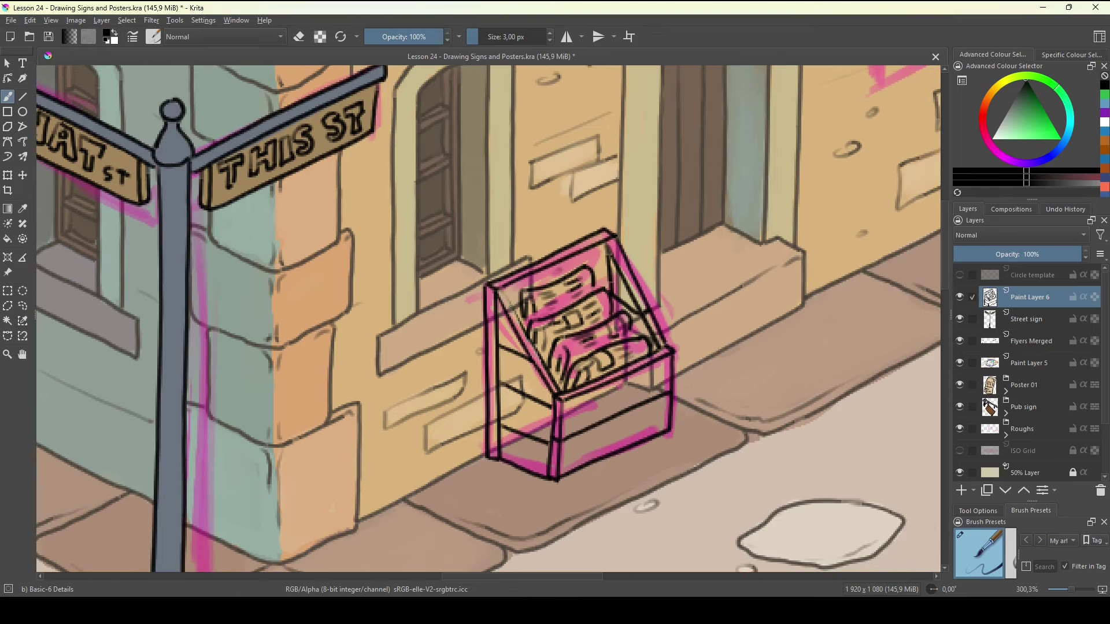
# Step: Lasso the whole newspaper box and add a reddish-brown fill layer beneath its line art
pyautogui.moveTo(593, 497); pyautogui.dragTo(574, 502)
pyautogui.press('l')
pyautogui.moveTo(595, 240); pyautogui.dragTo(538, 485)
pyautogui.click(1025, 318)
pyautogui.press('shift+Insert')
pyautogui.click(294, 238)
pyautogui.click(252, 248)
pyautogui.click(293, 306)
pyautogui.click(411, 456)
pyautogui.click(468, 439)
# Step: Lasso the newspapers inside the box and add a cream fill layer for them above the brown fill
pyautogui.moveTo(507, 334); pyautogui.dragTo(544, 395)
pyautogui.click(973, 490)
pyautogui.click(994, 396)
pyautogui.click(293, 238)
pyautogui.click(243, 275)
pyautogui.click(270, 304)
pyautogui.click(411, 456)
pyautogui.click(468, 439)
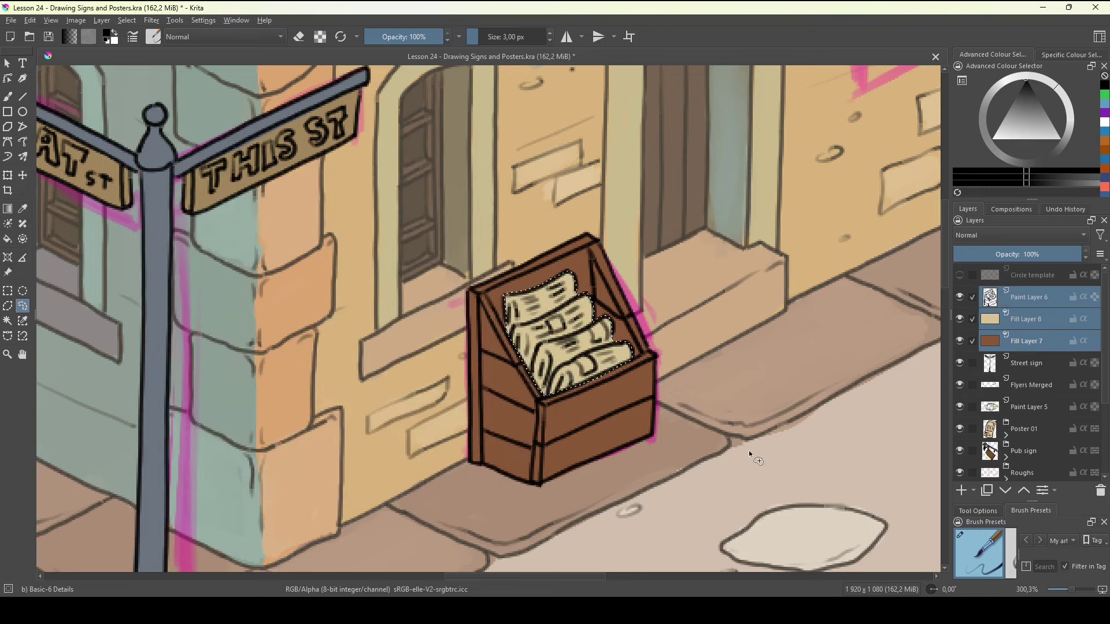
# Step: Combine the box's line art and two fill layers in the layer stack and name the result News paper box
pyautogui.hotkey('ctrl', 'e')
pyautogui.doubleClick(1015, 298)
pyautogui.write('News paper bo')
pyautogui.write('x')
pyautogui.press('Return')
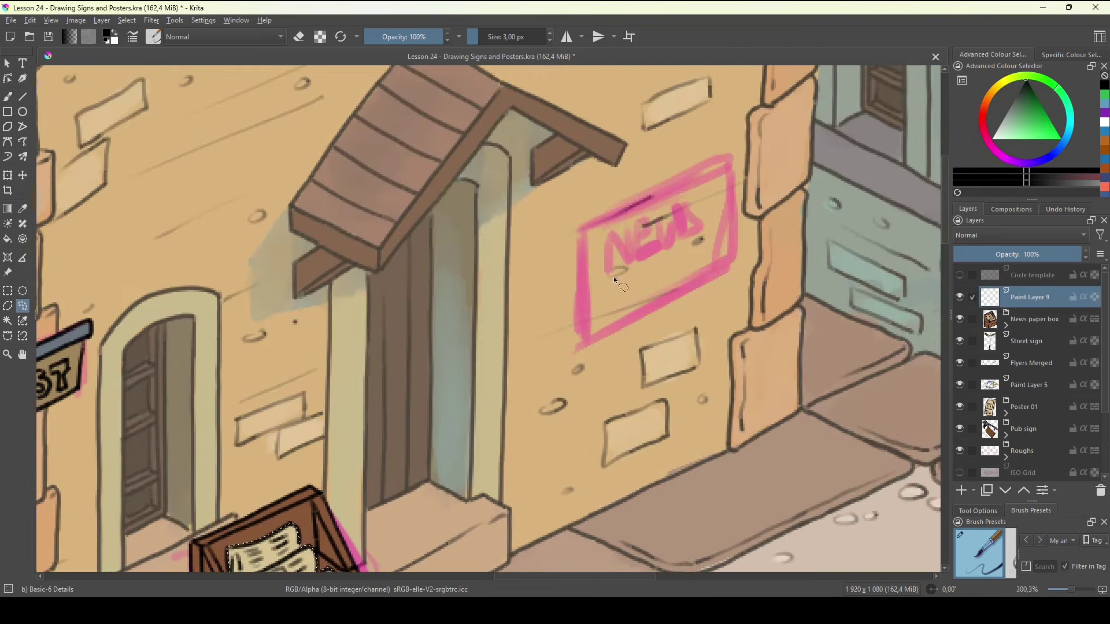
# Step: On a new layer, sketch an orange isometric guide square with diagonals, centre lines and a circle around the NEWS rough
pyautogui.keyDown('ctrl'); pyautogui.click(612, 276); pyautogui.keyUp('ctrl')
pyautogui.press('e')
pyautogui.press('e')
pyautogui.press('x')
pyautogui.press('x')
pyautogui.hotkey('ctrl', 'shift', 'a')
pyautogui.moveTo(579, 180)
pyautogui.mouseDown()
pyautogui.moveTo(725, 119)
pyautogui.moveTo(721, 288)
pyautogui.mouseUp()
pyautogui.moveTo(579, 181); pyautogui.dragTo(581, 369)
pyautogui.moveTo(586, 370); pyautogui.dragTo(729, 297)
pyautogui.moveTo(587, 274); pyautogui.dragTo(724, 217)
pyautogui.moveTo(655, 177); pyautogui.dragTo(655, 329)
pyautogui.moveTo(710, 176); pyautogui.dragTo(613, 336)
pyautogui.moveTo(588, 221); pyautogui.dragTo(717, 174)
# Step: Switch to blue and draw the tilted four-sided sign frame inside the orange isometric guide
pyautogui.click(1066, 136)
pyautogui.click(1048, 117)
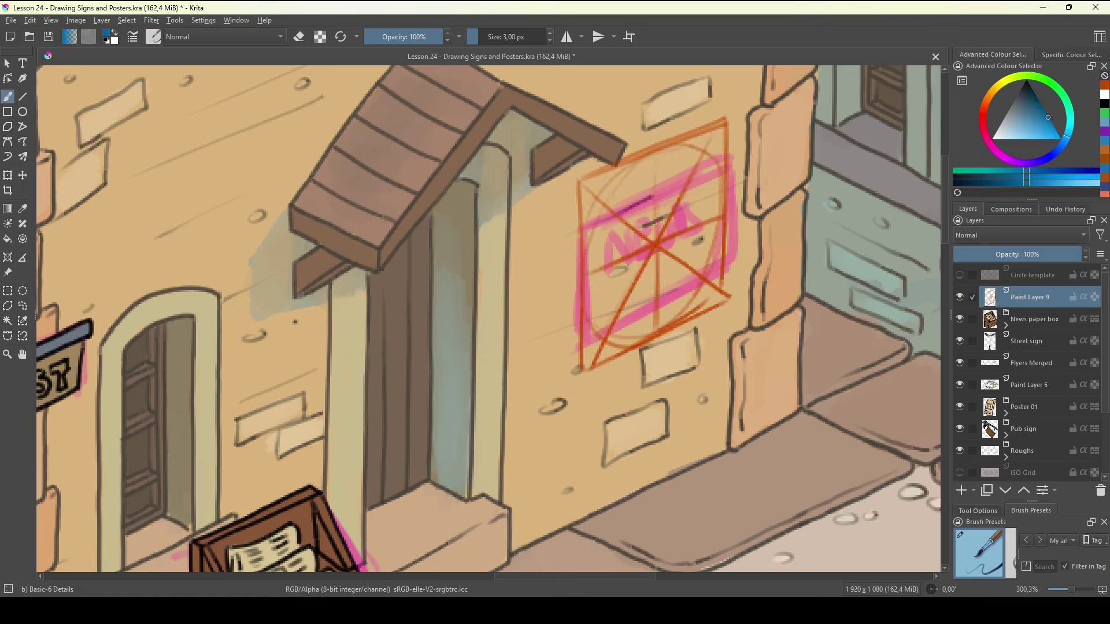
pyautogui.click(587, 216)
pyautogui.click(721, 188)
pyautogui.moveTo(585, 219); pyautogui.dragTo(737, 181)
pyautogui.moveTo(575, 331); pyautogui.dragTo(749, 292)
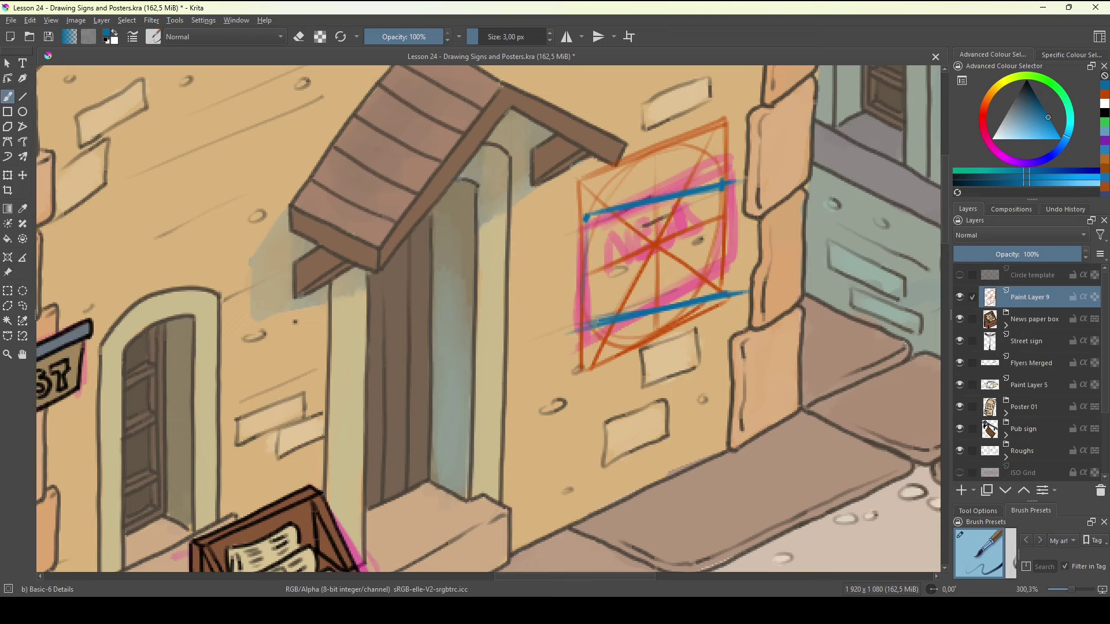
pyautogui.moveTo(589, 219); pyautogui.dragTo(578, 331)
pyautogui.moveTo(722, 184); pyautogui.dragTo(710, 295)
pyautogui.moveTo(591, 214)
pyautogui.mouseDown()
pyautogui.moveTo(586, 315)
pyautogui.moveTo(709, 293)
pyautogui.mouseUp()
# Step: Add a layer and ink the sign's face in black along the blue frame, with its top and side thickness
pyautogui.press('Insert')
pyautogui.scroll(1, 653, 254)
pyautogui.press('d')
pyautogui.moveTo(598, 265); pyautogui.dragTo(759, 234)
pyautogui.moveTo(758, 234); pyautogui.dragTo(766, 243)
pyautogui.moveTo(766, 243)
pyautogui.mouseDown()
pyautogui.moveTo(607, 271)
pyautogui.moveTo(596, 405)
pyautogui.mouseUp()
pyautogui.moveTo(597, 269); pyautogui.dragTo(585, 401)
pyautogui.moveTo(764, 241); pyautogui.dragTo(750, 364)
pyautogui.moveTo(595, 402); pyautogui.dragTo(750, 363)
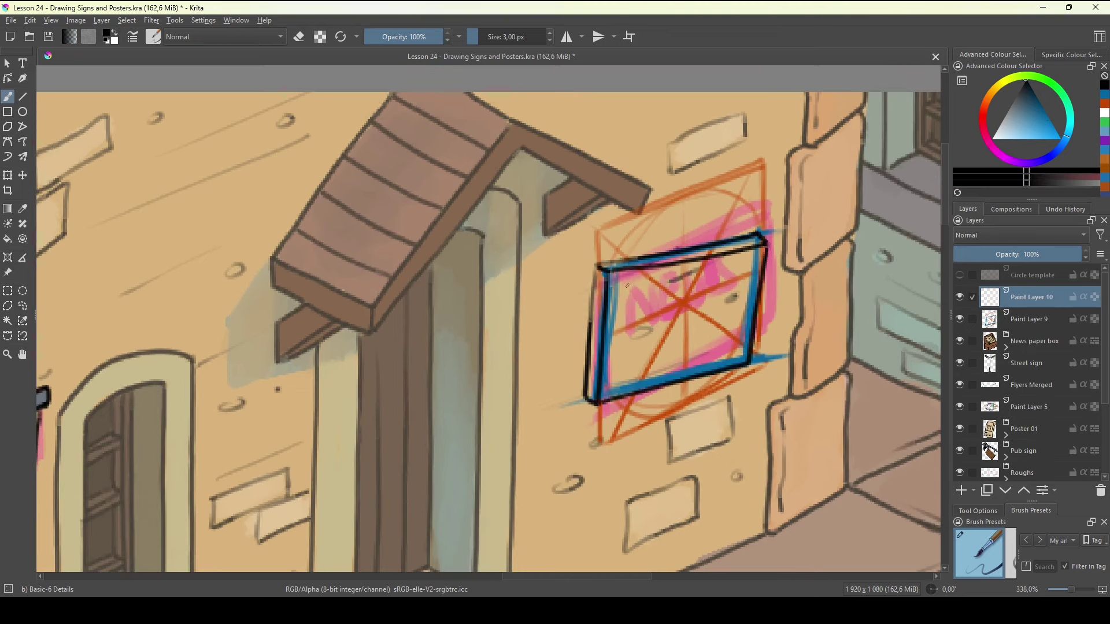
# Step: Letter "Daily" in outlined letters across the sign's upper half and adjust the last letter's position
pyautogui.moveTo(618, 281); pyautogui.dragTo(621, 315)
pyautogui.moveTo(617, 282); pyautogui.dragTo(619, 317)
pyautogui.moveTo(664, 289); pyautogui.dragTo(676, 310)
pyautogui.moveTo(691, 272)
pyautogui.mouseDown()
pyautogui.moveTo(693, 312)
pyautogui.moveTo(729, 304)
pyautogui.moveTo(618, 331)
pyautogui.moveTo(729, 330)
pyautogui.mouseUp()
pyautogui.press('l')
pyautogui.press('t')
pyautogui.moveTo(713, 315); pyautogui.dragTo(724, 317)
pyautogui.hotkey('ctrl', 'shift', 'a')
pyautogui.press('b')
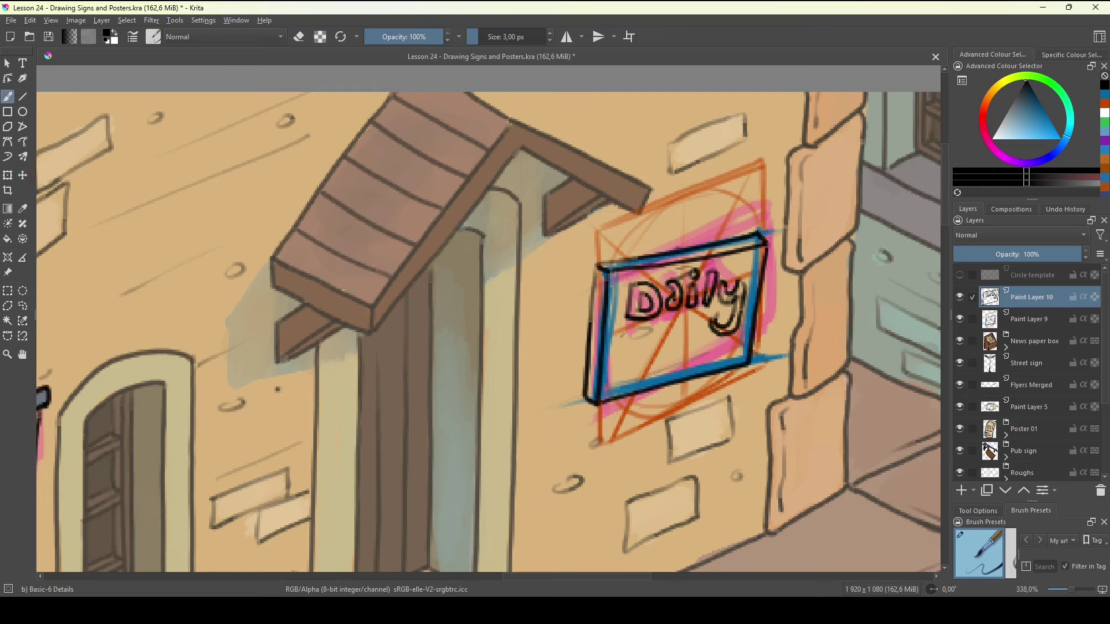
# Step: Letter "Press" in outlined letters below "Daily" on the sign
pyautogui.moveTo(626, 332); pyautogui.dragTo(625, 368)
pyautogui.moveTo(630, 331)
pyautogui.mouseDown()
pyautogui.moveTo(635, 350)
pyautogui.moveTo(670, 345)
pyautogui.mouseUp()
pyautogui.moveTo(674, 353)
pyautogui.mouseDown()
pyautogui.moveTo(689, 346)
pyautogui.moveTo(692, 359)
pyautogui.mouseUp()
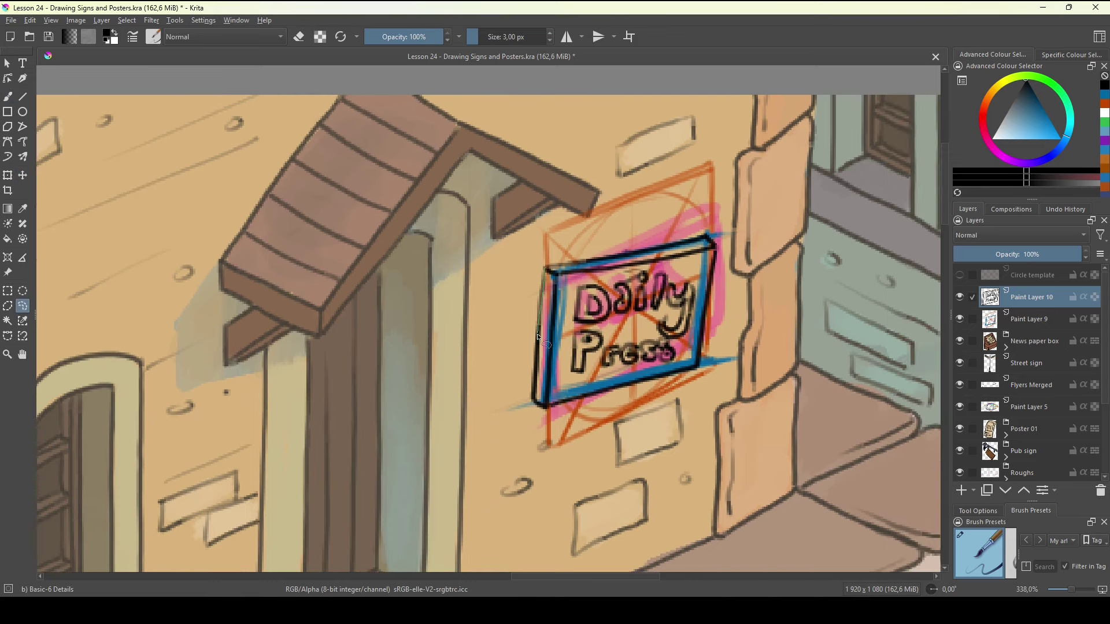
# Step: Fill the sign with tan beneath its line art and merge both layers as Daily Press
pyautogui.click(963, 490)
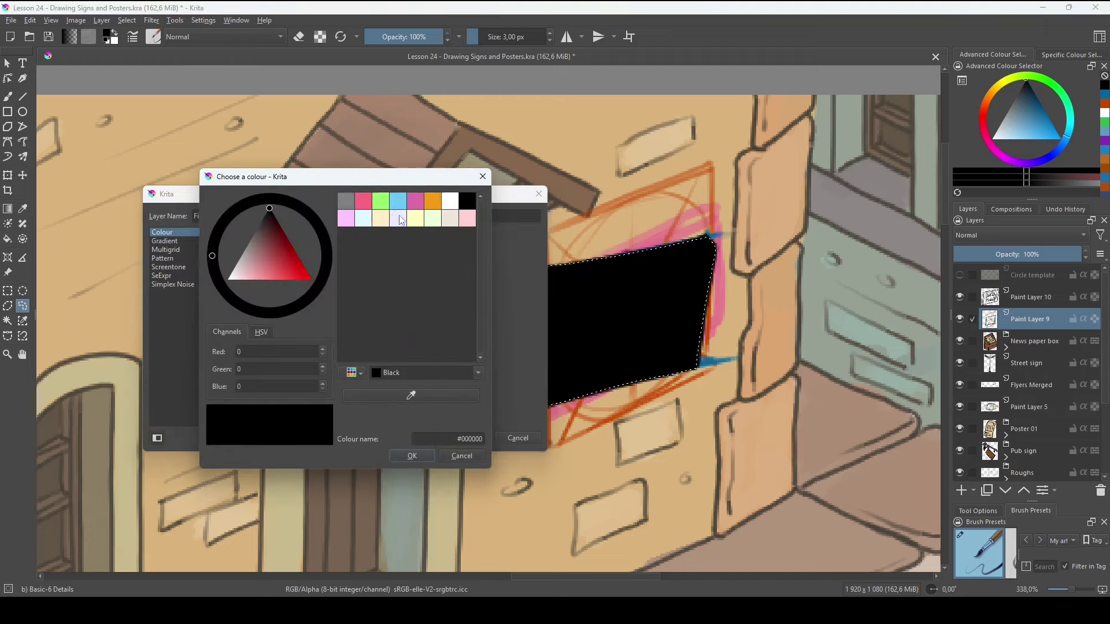
pyautogui.click(265, 262)
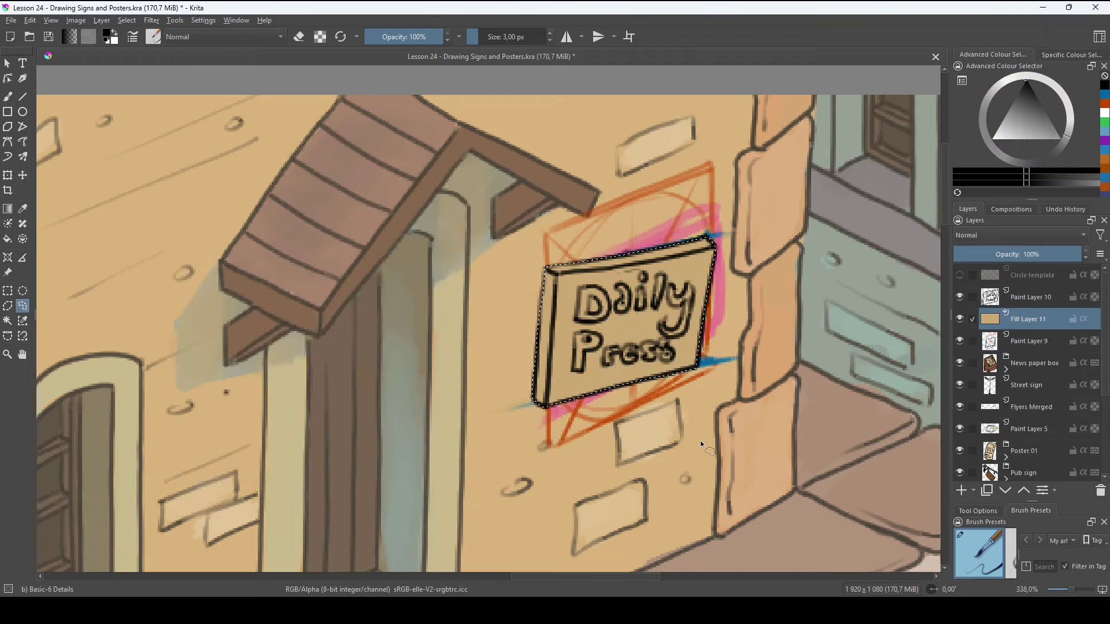
pyautogui.hotkey('ctrl', 'shift', 'a')
pyautogui.press('x')
pyautogui.press('b')
pyautogui.press('x')
pyautogui.moveTo(701, 443); pyautogui.dragTo(657, 414)
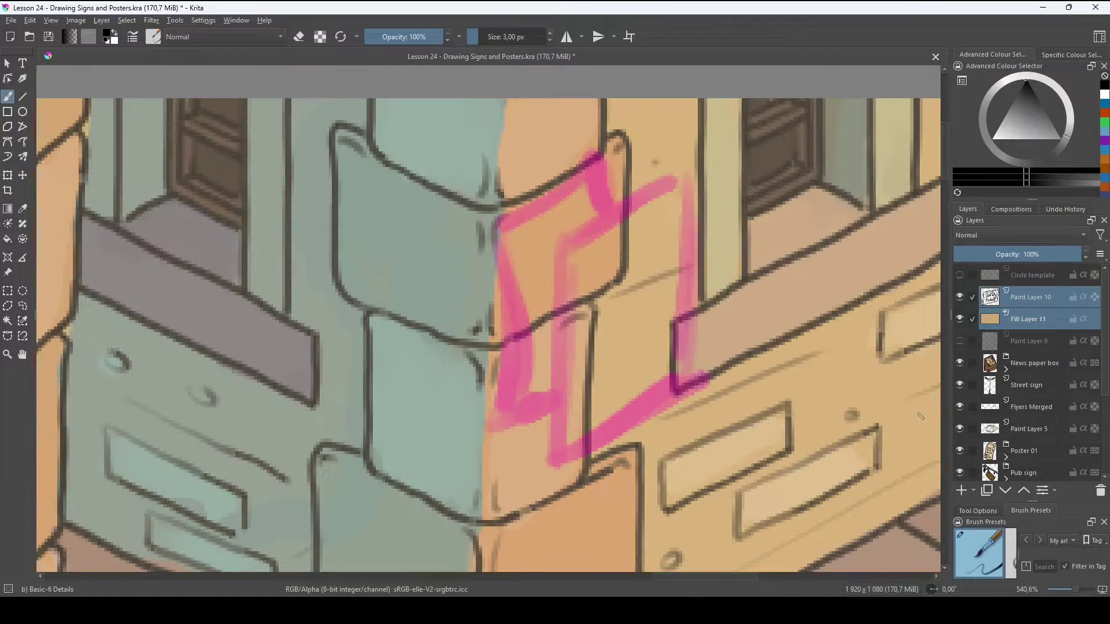
pyautogui.click(1032, 297)
pyautogui.click(987, 99)
pyautogui.click(1050, 123)
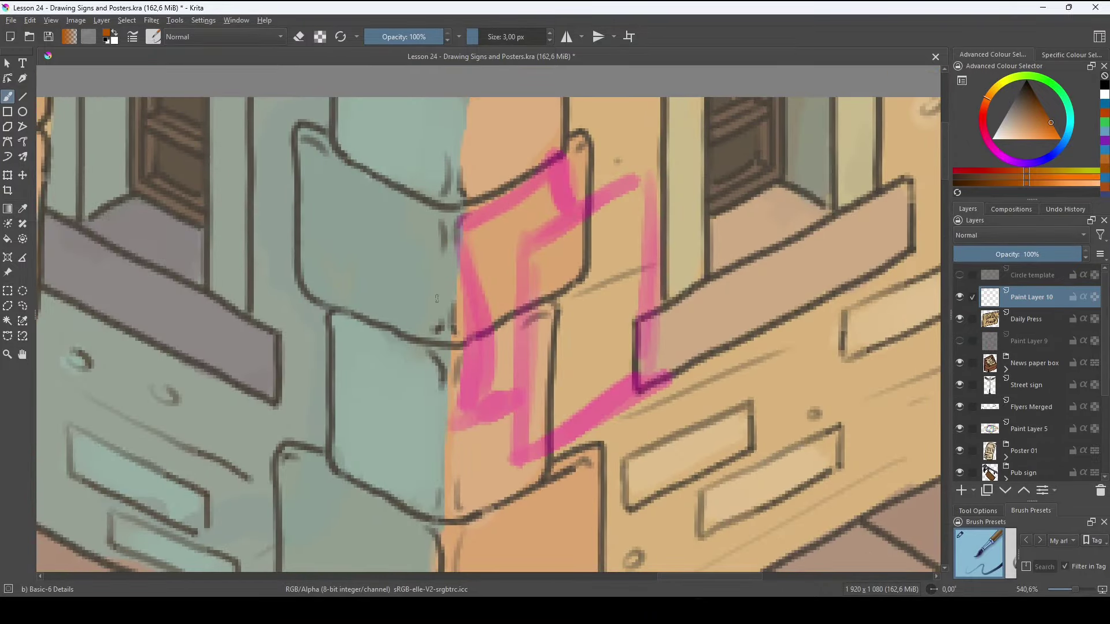
pyautogui.moveTo(391, 281); pyautogui.dragTo(588, 148)
pyautogui.moveTo(402, 284); pyautogui.dragTo(466, 459)
pyautogui.moveTo(411, 279); pyautogui.dragTo(492, 496)
pyautogui.moveTo(581, 159); pyautogui.dragTo(637, 341)
pyautogui.moveTo(496, 475); pyautogui.dragTo(618, 367)
pyautogui.click(960, 297)
# Step: Show the Circle template layer and move and transform it over the pink poster rough on the far building corner
pyautogui.scroll(-4, 578, 202)
pyautogui.click(959, 341)
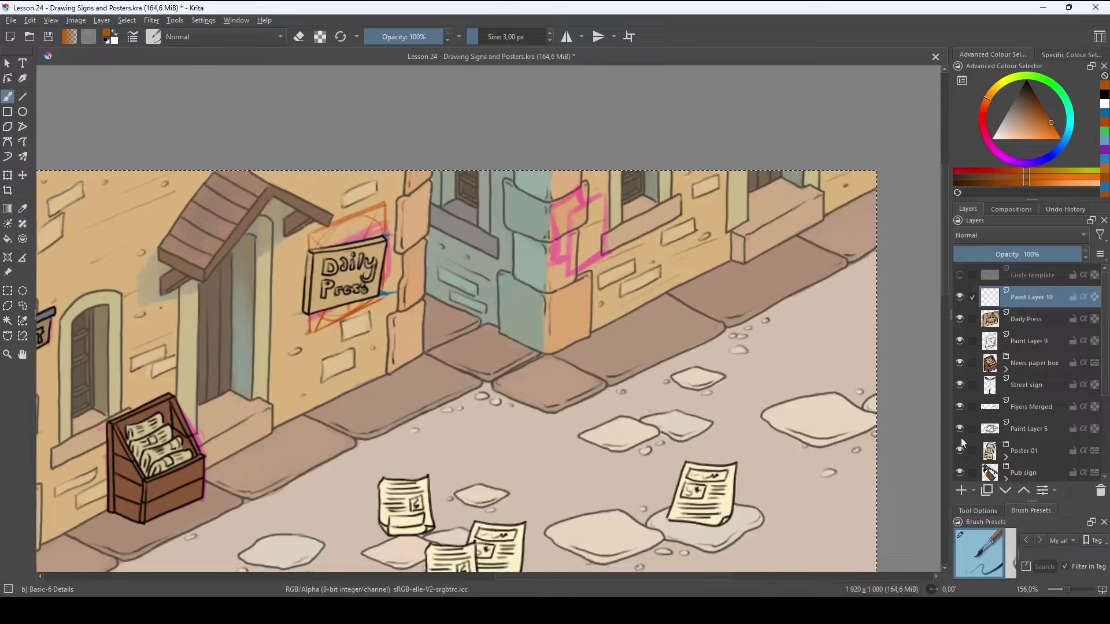
pyautogui.click(959, 275)
pyautogui.scroll(-2, 924, 193)
pyautogui.press('pageup')
pyautogui.press('t')
pyautogui.moveTo(351, 479); pyautogui.dragTo(735, 230)
pyautogui.scroll(-1, 696, 306)
pyautogui.scroll(3, 746, 309)
pyautogui.hotkey('ctrl', 't')
pyautogui.moveTo(722, 375); pyautogui.dragTo(708, 254)
pyautogui.moveTo(618, 310); pyautogui.dragTo(640, 272)
pyautogui.press('Return')
# Step: Switch to blue and draw a tilted four-sided poster frame over the orange circle template
pyautogui.scroll(4, 727, 402)
pyautogui.press('b')
pyautogui.moveTo(1071, 123); pyautogui.dragTo(1065, 137)
pyautogui.click(1043, 110)
pyautogui.moveTo(515, 266)
pyautogui.mouseDown()
pyautogui.moveTo(548, 391)
pyautogui.moveTo(639, 180)
pyautogui.mouseUp()
pyautogui.moveTo(636, 183)
pyautogui.mouseDown()
pyautogui.moveTo(657, 324)
pyautogui.moveTo(551, 384)
pyautogui.mouseUp()
pyautogui.moveTo(524, 304); pyautogui.dragTo(548, 395)
pyautogui.moveTo(519, 259); pyautogui.dragTo(639, 182)
pyautogui.moveTo(648, 260); pyautogui.dragTo(660, 330)
pyautogui.moveTo(603, 354); pyautogui.dragTo(551, 384)
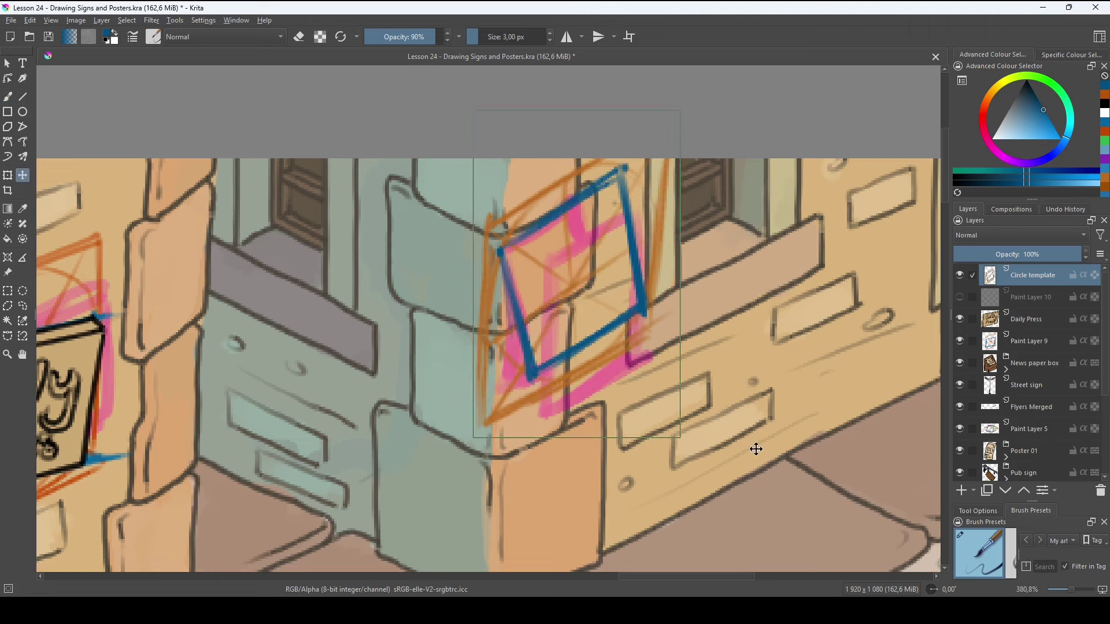
# Step: On a new layer, ink two overlapping posters in black over the rough, the front one with curled corners
pyautogui.press('Insert')
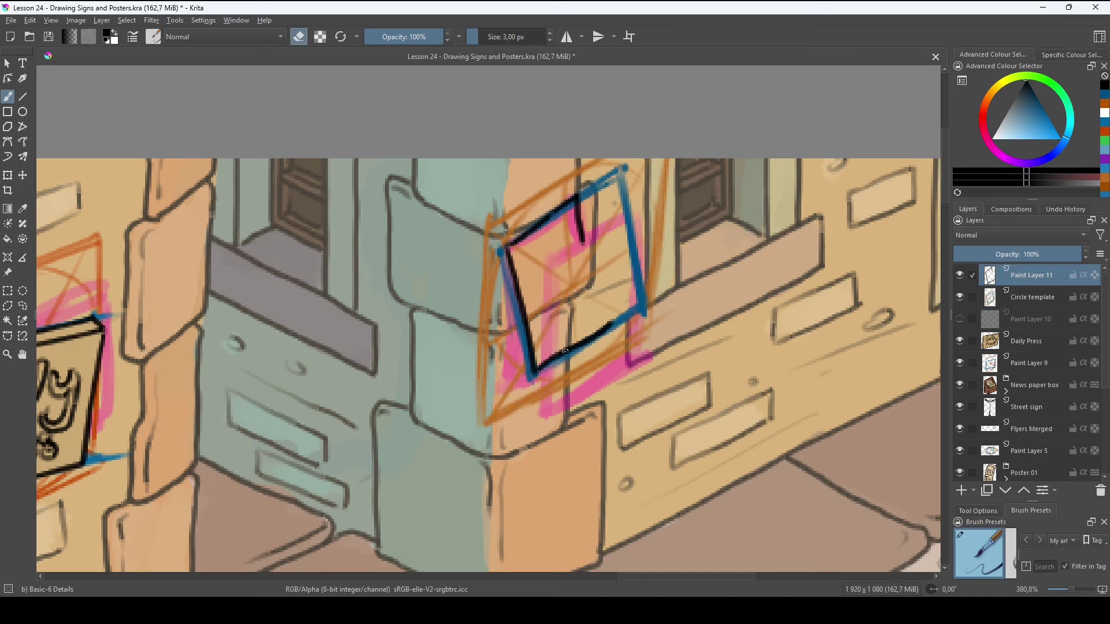
pyautogui.hotkey('ctrl', 'z')
pyautogui.hotkey('ctrl', 'z')
pyautogui.moveTo(617, 224)
pyautogui.mouseDown()
pyautogui.moveTo(640, 322)
pyautogui.moveTo(616, 372)
pyautogui.moveTo(552, 266)
pyautogui.mouseUp()
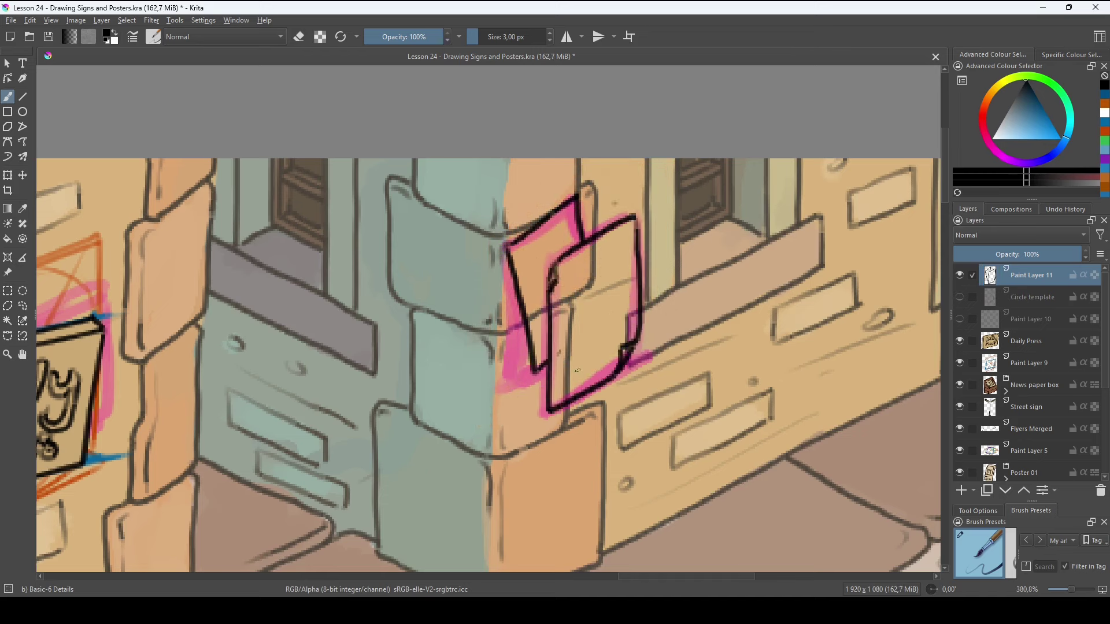
# Step: Select the outline of the two corner posters and add a tan colour fill layer beneath their line art
pyautogui.press('l')
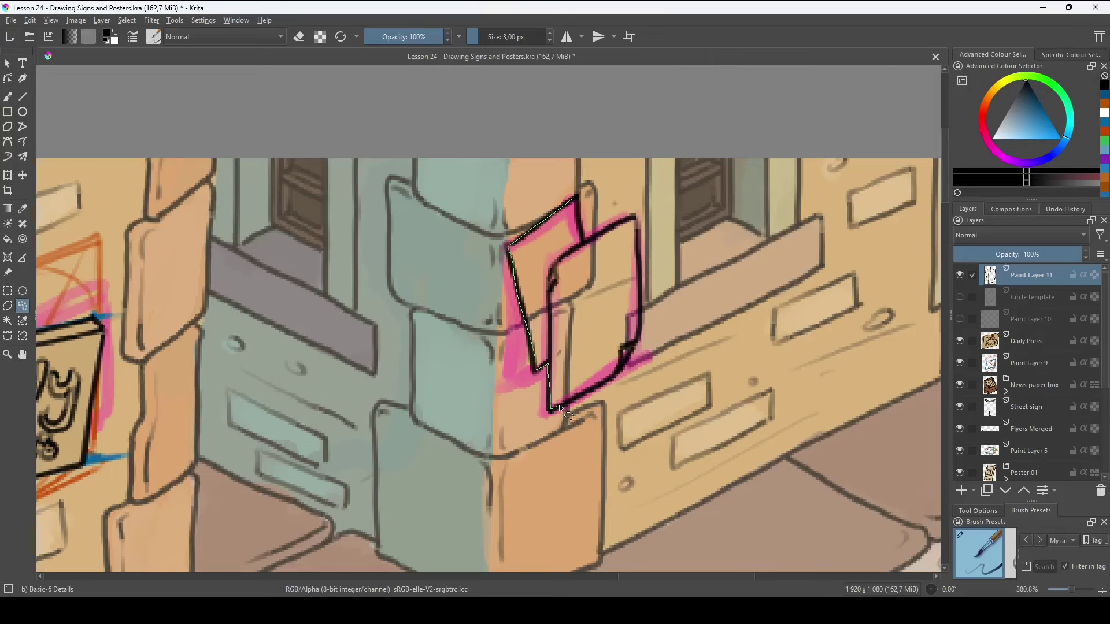
pyautogui.click(1031, 297)
pyautogui.click(973, 490)
pyautogui.click(1000, 404)
pyautogui.click(295, 238)
pyautogui.click(382, 217)
pyautogui.click(411, 456)
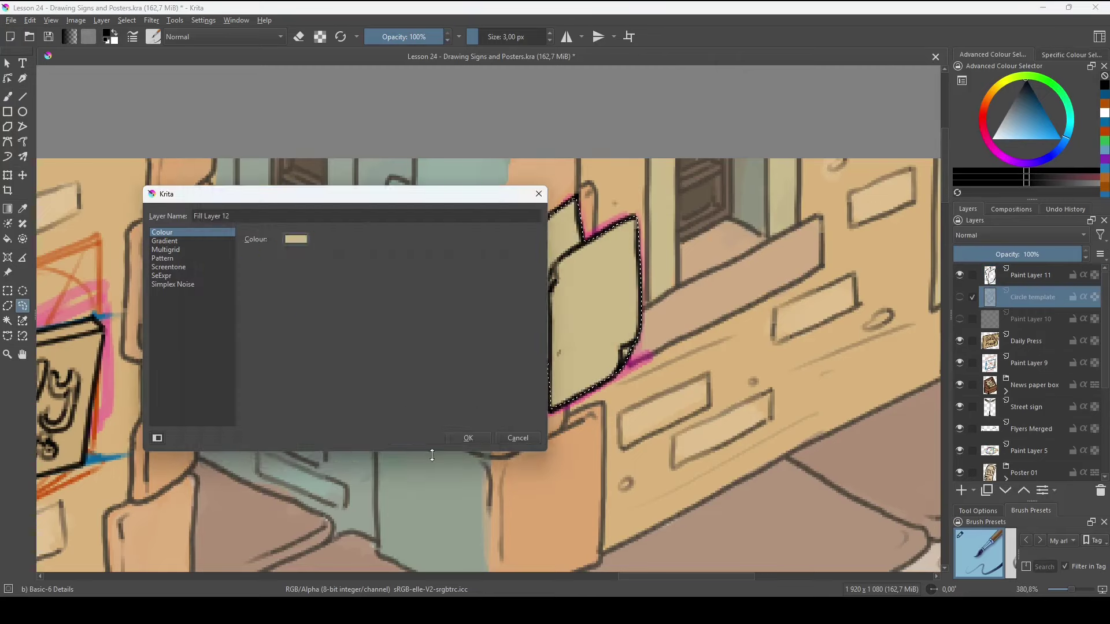
pyautogui.click(467, 438)
# Step: Draw a picture frame and text marks in black on the two corner posters' line art layer
pyautogui.click(1031, 275)
pyautogui.moveTo(572, 266)
pyautogui.mouseDown()
pyautogui.moveTo(614, 240)
pyautogui.moveTo(615, 285)
pyautogui.mouseUp()
pyautogui.moveTo(613, 239); pyautogui.dragTo(616, 284)
pyautogui.moveTo(562, 333)
pyautogui.mouseDown()
pyautogui.moveTo(604, 311)
pyautogui.moveTo(590, 334)
pyautogui.mouseUp()
pyautogui.moveTo(562, 361); pyautogui.dragTo(586, 349)
pyautogui.moveTo(627, 307); pyautogui.dragTo(625, 312)
pyautogui.scroll(-4, 797, 239)
pyautogui.scroll(-2, 732, 475)
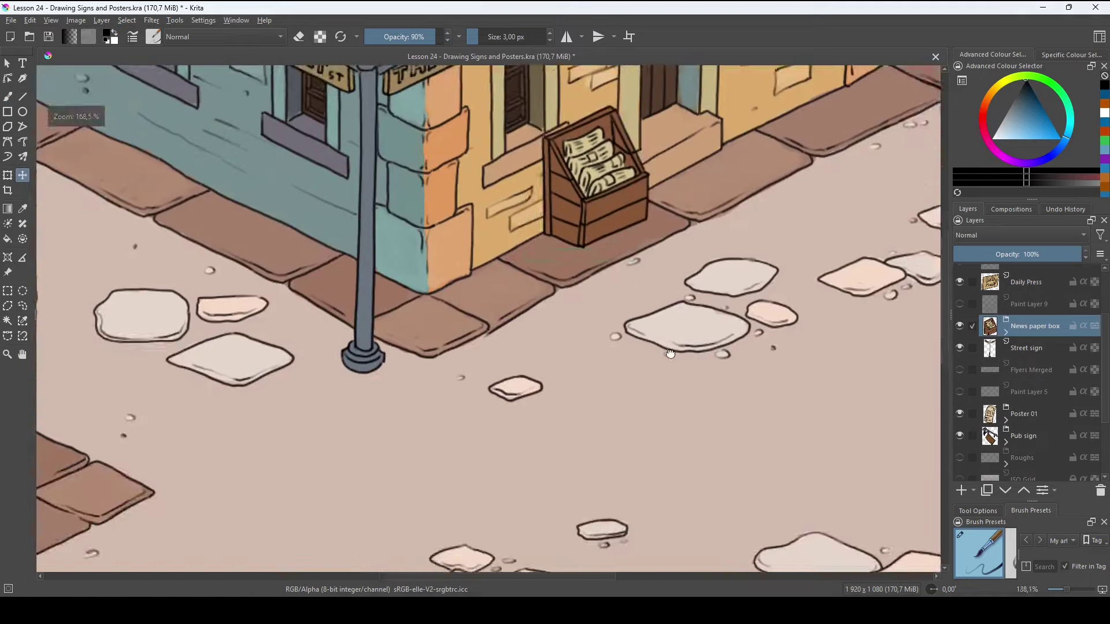
# Step: Move the News paper box group slightly so it sits on the pavement in front of the yellow wall
pyautogui.moveTo(578, 196); pyautogui.dragTo(610, 303)
pyautogui.moveTo(610, 303); pyautogui.dragTo(598, 324)
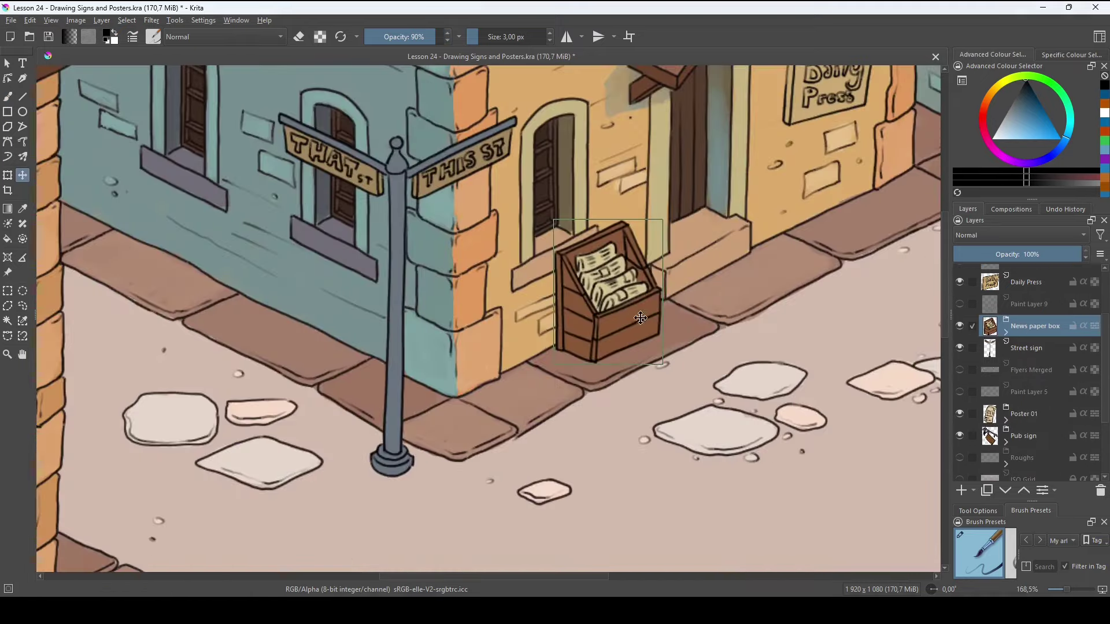
# Step: Draw the PUB lettering in black on the hanging wooden sign's line art, redoing the faulty strokes
pyautogui.moveTo(174, 491); pyautogui.dragTo(696, 359)
pyautogui.scroll(1, 696, 359)
pyautogui.click(624, 297)
pyautogui.scroll(3, 624, 297)
pyautogui.press('b')
pyautogui.moveTo(679, 225); pyautogui.dragTo(658, 256)
pyautogui.moveTo(701, 218)
pyautogui.mouseDown()
pyautogui.moveTo(694, 252)
pyautogui.moveTo(754, 287)
pyautogui.moveTo(741, 292)
pyautogui.mouseUp()
pyautogui.hotkey('ctrl', 'z')
pyautogui.hotkey('ctrl', 'z')
pyautogui.moveTo(722, 267); pyautogui.dragTo(740, 292)
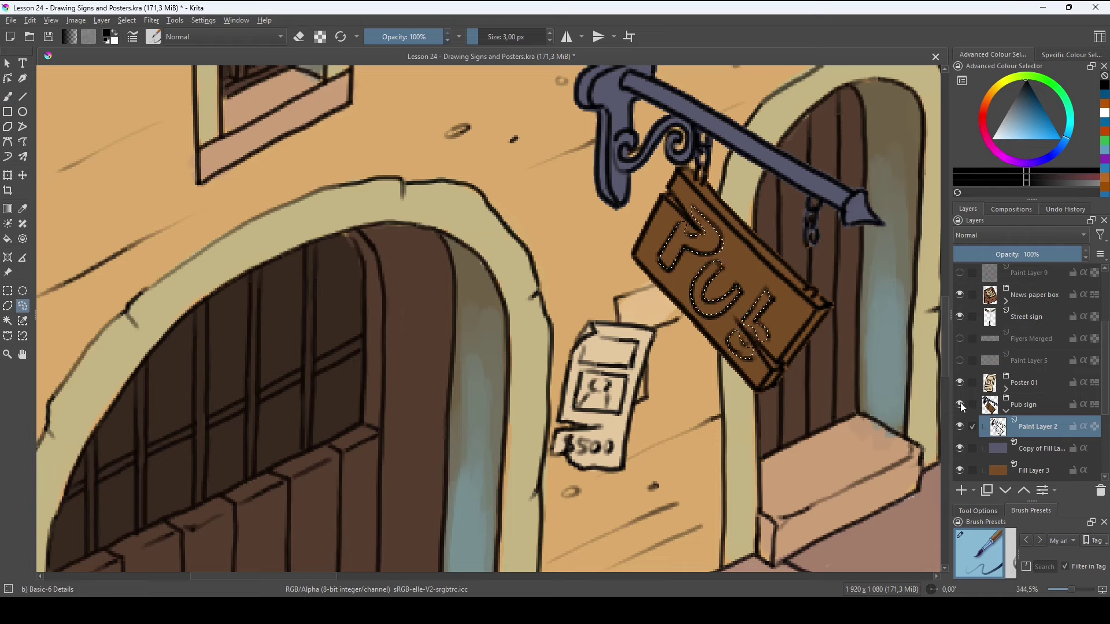
# Step: Add a reddish-orange colour fill layer inside the Pub sign group for the selected PUB letters
pyautogui.click(1033, 448)
pyautogui.click(973, 490)
pyautogui.click(990, 393)
pyautogui.click(307, 336)
pyautogui.click(273, 259)
pyautogui.click(411, 456)
pyautogui.click(462, 438)
pyautogui.scroll(-3, 578, 301)
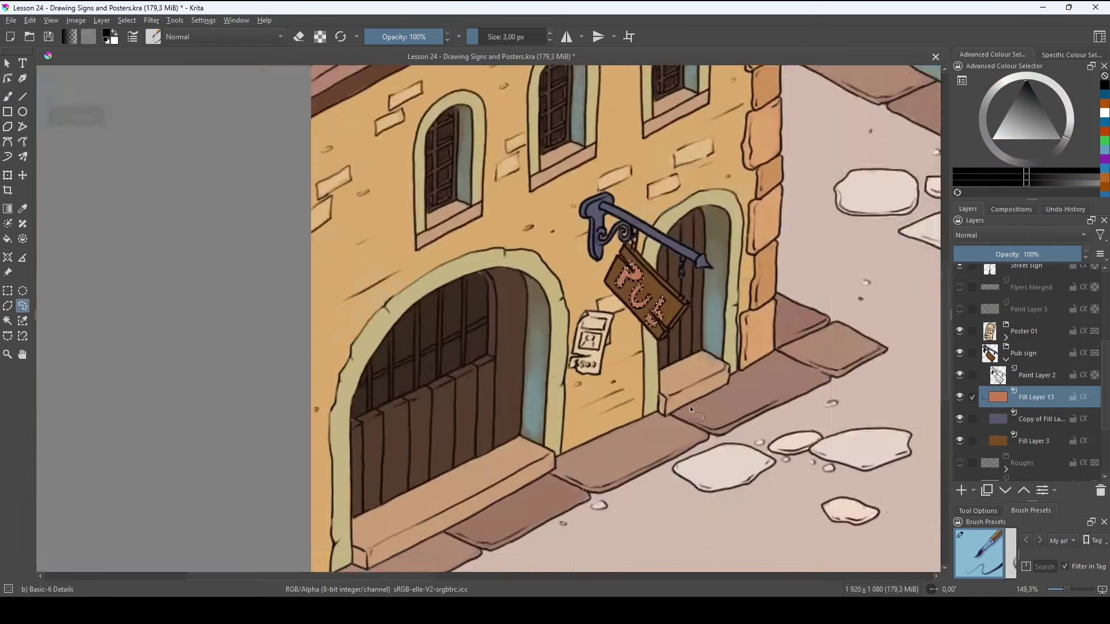
# Step: Change the pub sign bracket's fill layer to a lighter purple
pyautogui.scroll(-2, 690, 408)
pyautogui.rightClick(1040, 420)
pyautogui.click(961, 129)
pyautogui.click(296, 256)
pyautogui.moveTo(262, 267); pyautogui.dragTo(251, 275)
pyautogui.click(412, 474)
pyautogui.click(468, 456)
pyautogui.scroll(-2, 627, 486)
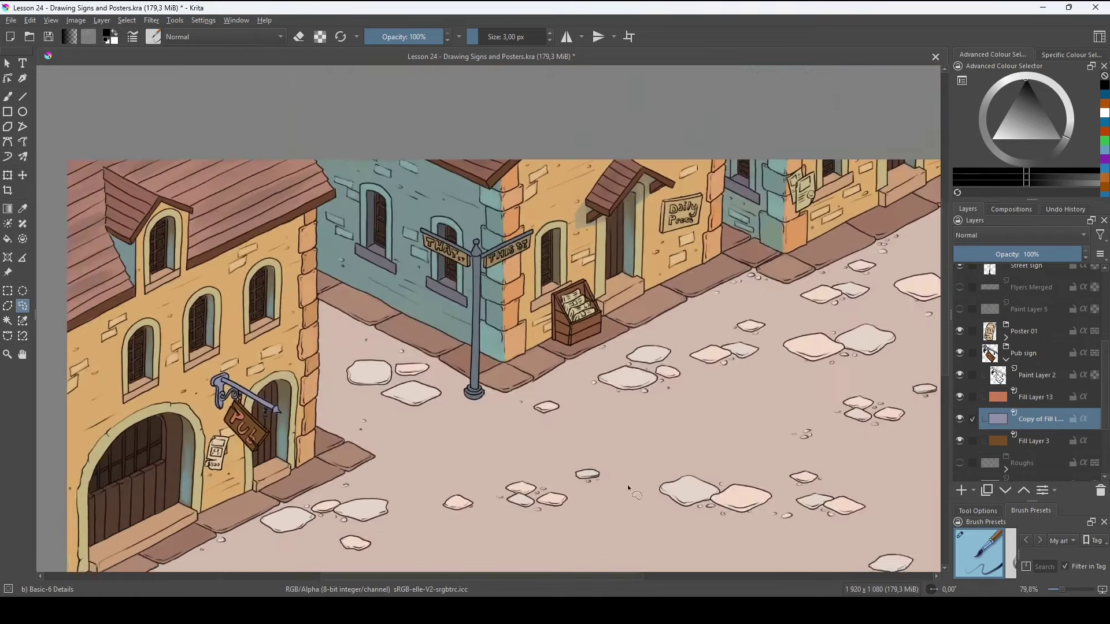
# Step: On the Daily Press layer, paint the word Daily red and the word Press orange-brown
pyautogui.scroll(5, 699, 207)
pyautogui.scroll(2, 1070, 390)
pyautogui.click(1026, 302)
pyautogui.scroll(2, 498, 194)
pyautogui.press('b')
pyautogui.click(1049, 123)
pyautogui.moveTo(598, 214)
pyautogui.mouseDown()
pyautogui.moveTo(664, 243)
pyautogui.moveTo(725, 232)
pyautogui.mouseUp()
pyautogui.moveTo(754, 208); pyautogui.dragTo(774, 243)
pyautogui.click(987, 95)
pyautogui.click(1045, 113)
pyautogui.moveTo(593, 292); pyautogui.dragTo(590, 347)
pyautogui.moveTo(644, 318); pyautogui.dragTo(685, 326)
pyautogui.scroll(-4, 691, 416)
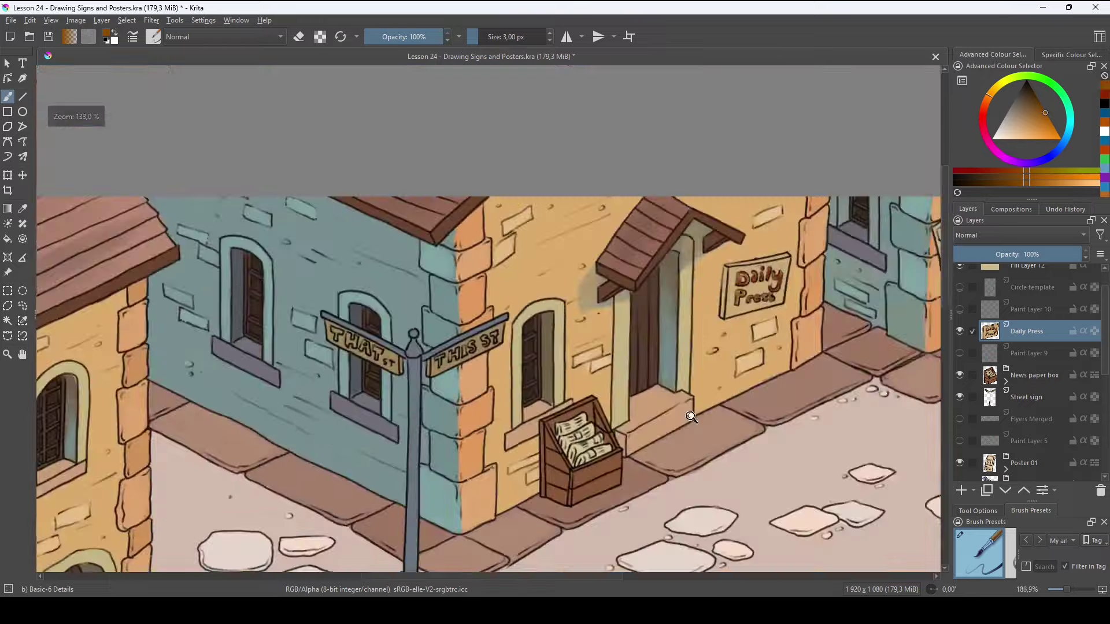
# Step: On the Street sign layer, paint the name boards darker tan and their lettering light beige
pyautogui.scroll(4, 691, 417)
pyautogui.click(1025, 397)
pyautogui.keyDown('ctrl'); pyautogui.click(703, 338); pyautogui.keyUp('ctrl')
pyautogui.click(1015, 122)
pyautogui.moveTo(712, 292); pyautogui.dragTo(719, 321)
pyautogui.moveTo(757, 268); pyautogui.dragTo(774, 295)
pyautogui.click(1008, 131)
pyautogui.moveTo(832, 234); pyautogui.dragTo(842, 250)
pyautogui.moveTo(497, 254)
pyautogui.mouseDown()
pyautogui.moveTo(628, 292)
pyautogui.moveTo(628, 322)
pyautogui.mouseUp()
pyautogui.moveTo(599, 303); pyautogui.dragTo(578, 266)
pyautogui.moveTo(552, 251)
pyautogui.mouseDown()
pyautogui.moveTo(552, 275)
pyautogui.moveTo(544, 272)
pyautogui.mouseUp()
pyautogui.moveTo(472, 221); pyautogui.dragTo(497, 232)
pyautogui.scroll(-5, 642, 318)
pyautogui.press('2')
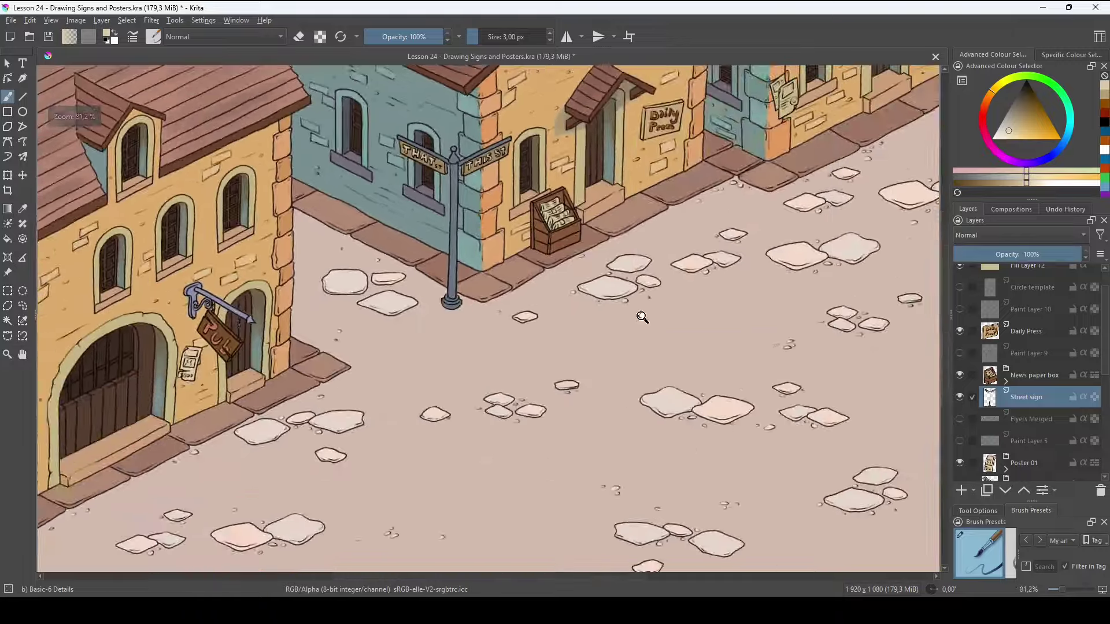
# Step: Shade the Daily Press sign's side face darker brown and lighten its top edge with pale beige
pyautogui.scroll(5, 632, 93)
pyautogui.click(1025, 331)
pyautogui.click(1016, 117)
pyautogui.moveTo(719, 188); pyautogui.dragTo(712, 320)
pyautogui.moveTo(708, 261); pyautogui.dragTo(704, 361)
pyautogui.moveTo(752, 243); pyautogui.dragTo(693, 337)
pyautogui.click(1014, 130)
pyautogui.moveTo(679, 276); pyautogui.dragTo(882, 236)
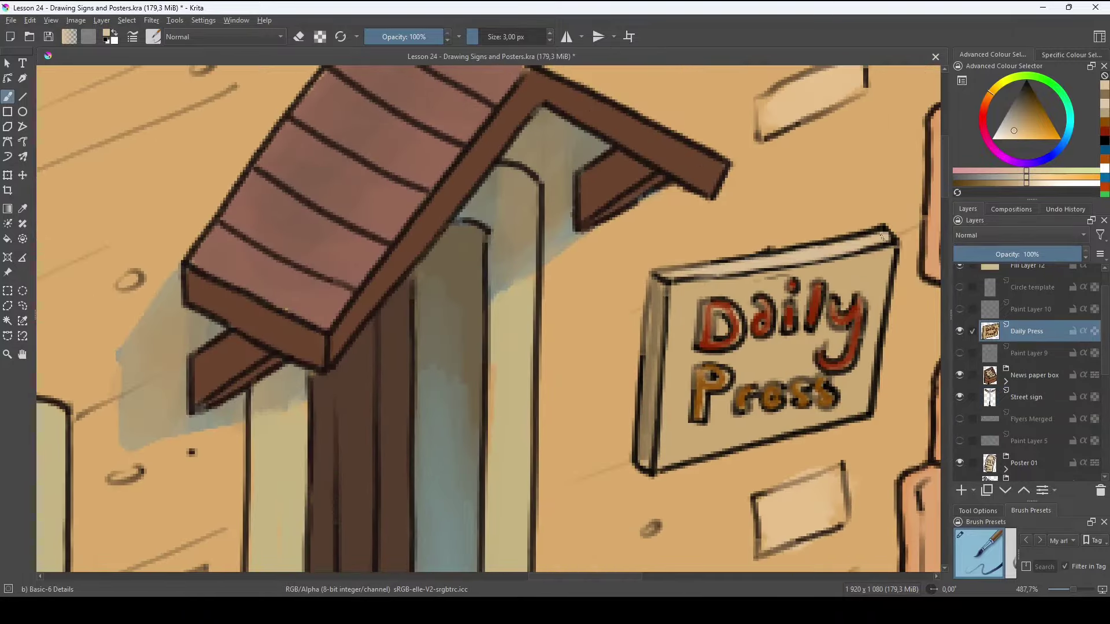
# Step: Add a paint layer above the newspaper box's brown fill and shade the box's side panel dark brown
pyautogui.scroll(-3, 881, 236)
pyautogui.press('r')
pyautogui.click(644, 422)
pyautogui.scroll(2, 643, 420)
pyautogui.press('Insert')
pyautogui.keyDown('ctrl'); pyautogui.click(653, 428); pyautogui.keyUp('ctrl')
pyautogui.click(1024, 98)
pyautogui.moveTo(621, 228); pyautogui.dragTo(696, 481)
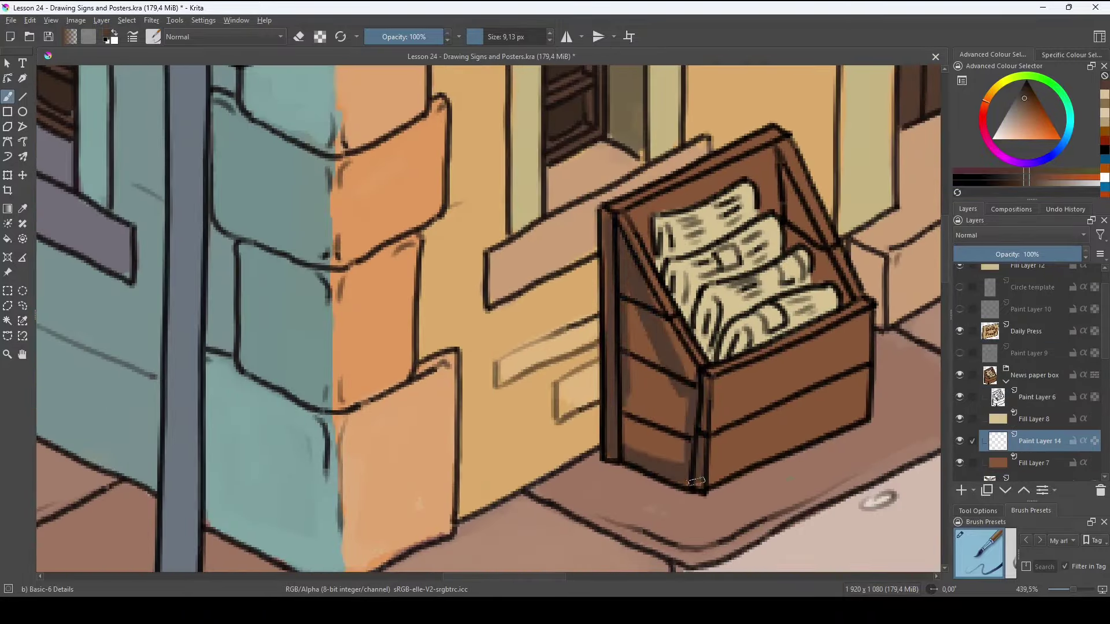
pyautogui.moveTo(636, 309); pyautogui.dragTo(653, 459)
# Step: Paint light brown highlights along the front, side and top edges of the newspaper box with a smaller brush
pyautogui.click(1026, 123)
pyautogui.keyDown('shift'); pyautogui.moveTo(722, 347); pyautogui.dragTo(712, 346); pyautogui.keyUp('shift')
pyautogui.moveTo(708, 371); pyautogui.dragTo(862, 308)
pyautogui.moveTo(789, 139); pyautogui.dragTo(858, 295)
pyautogui.moveTo(617, 213); pyautogui.dragTo(704, 363)
pyautogui.moveTo(611, 205); pyautogui.dragTo(778, 127)
pyautogui.scroll(-3, 540, 276)
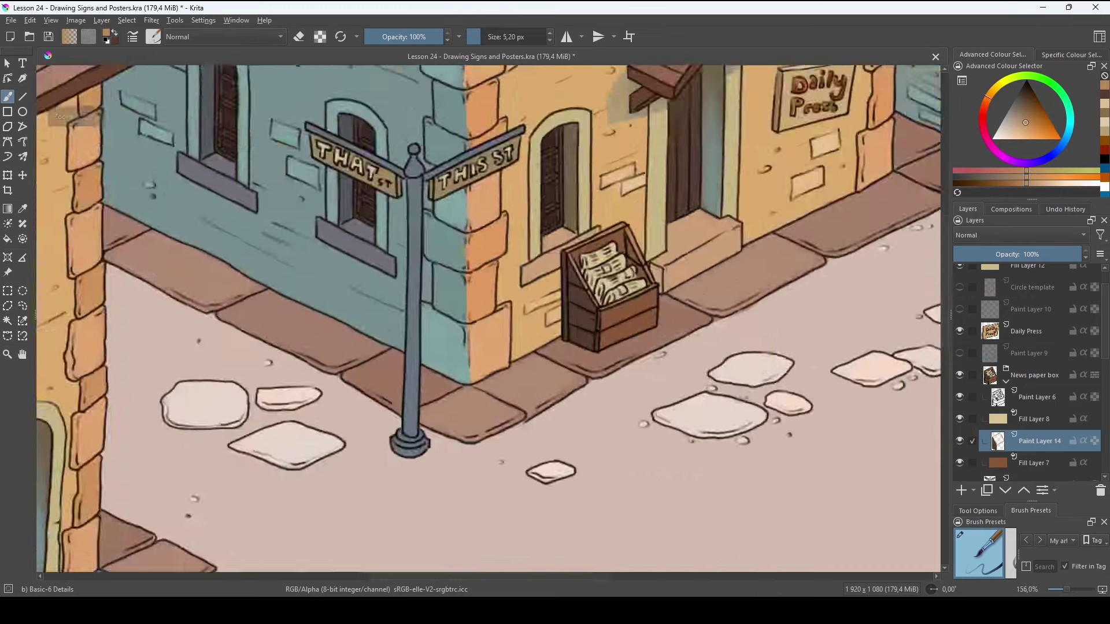
# Step: Show the Flyers Merged layer so the scattered flyers appear on the street
pyautogui.scroll(-3, 748, 292)
pyautogui.moveTo(748, 293); pyautogui.dragTo(628, 222)
pyautogui.moveTo(1104, 350)
pyautogui.mouseDown()
pyautogui.moveTo(1104, 329)
pyautogui.moveTo(1107, 396)
pyautogui.mouseUp()
pyautogui.press('Insert')
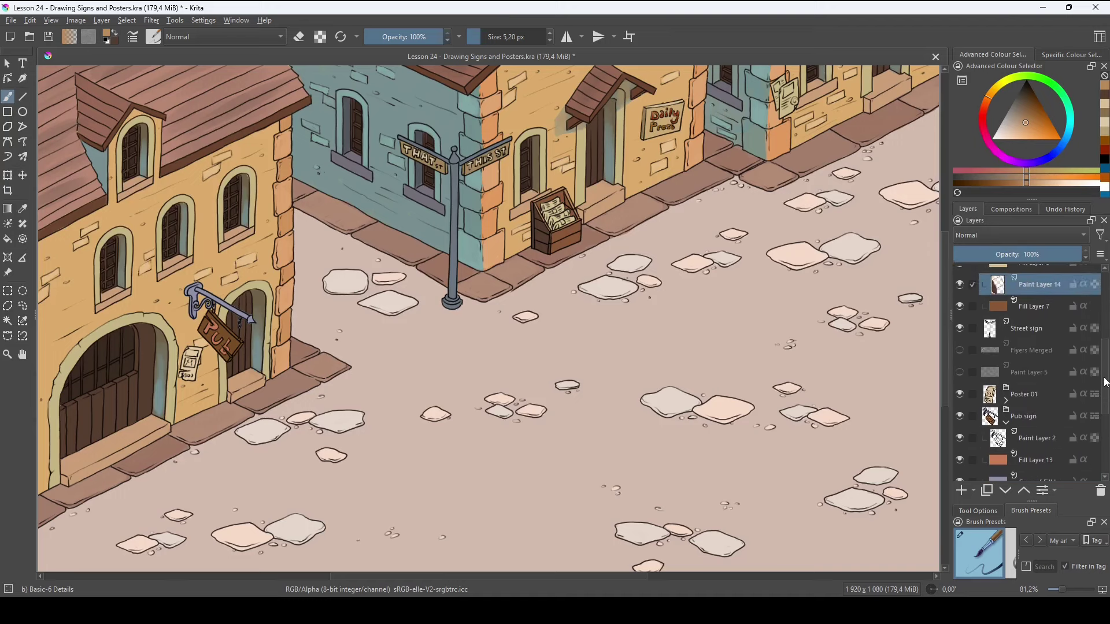
pyautogui.click(959, 351)
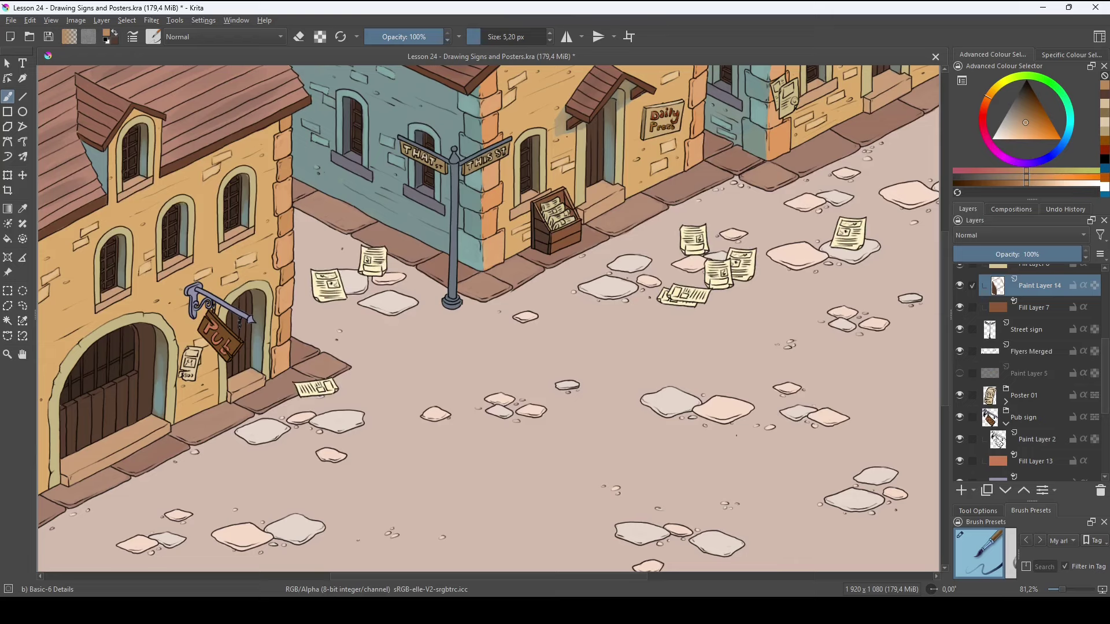
pyautogui.scroll(-2, 733, 397)
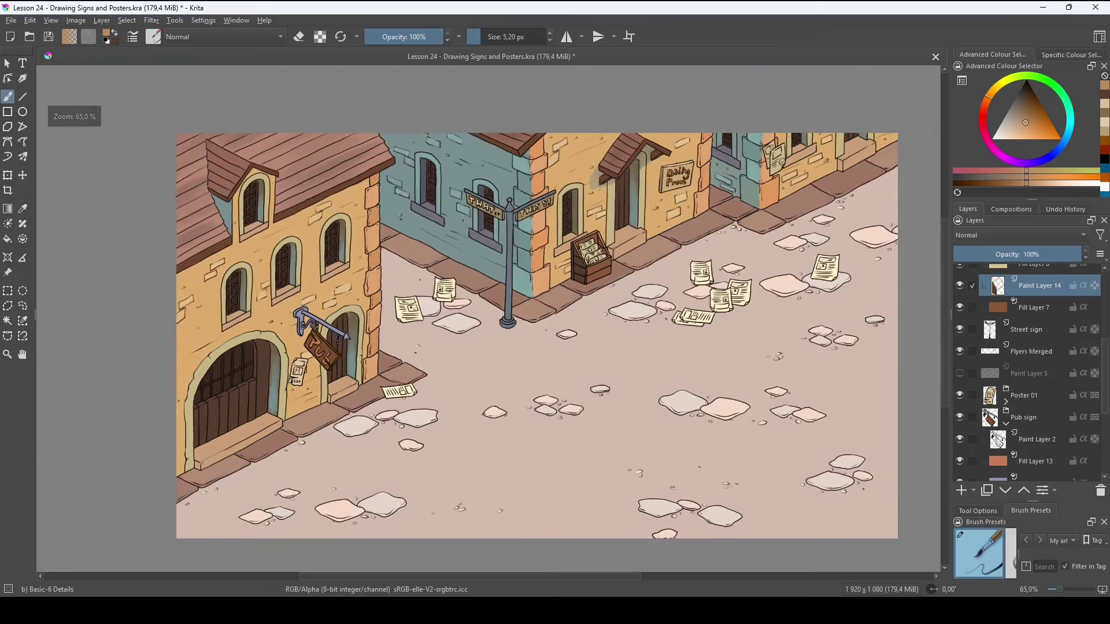
pyautogui.scroll(2, 735, 411)
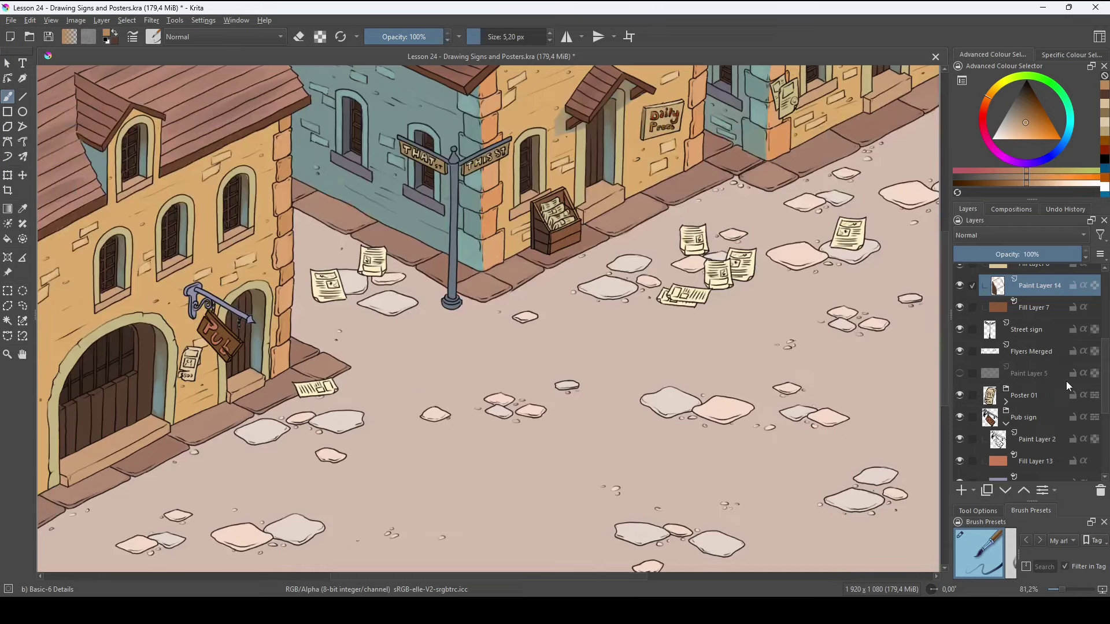